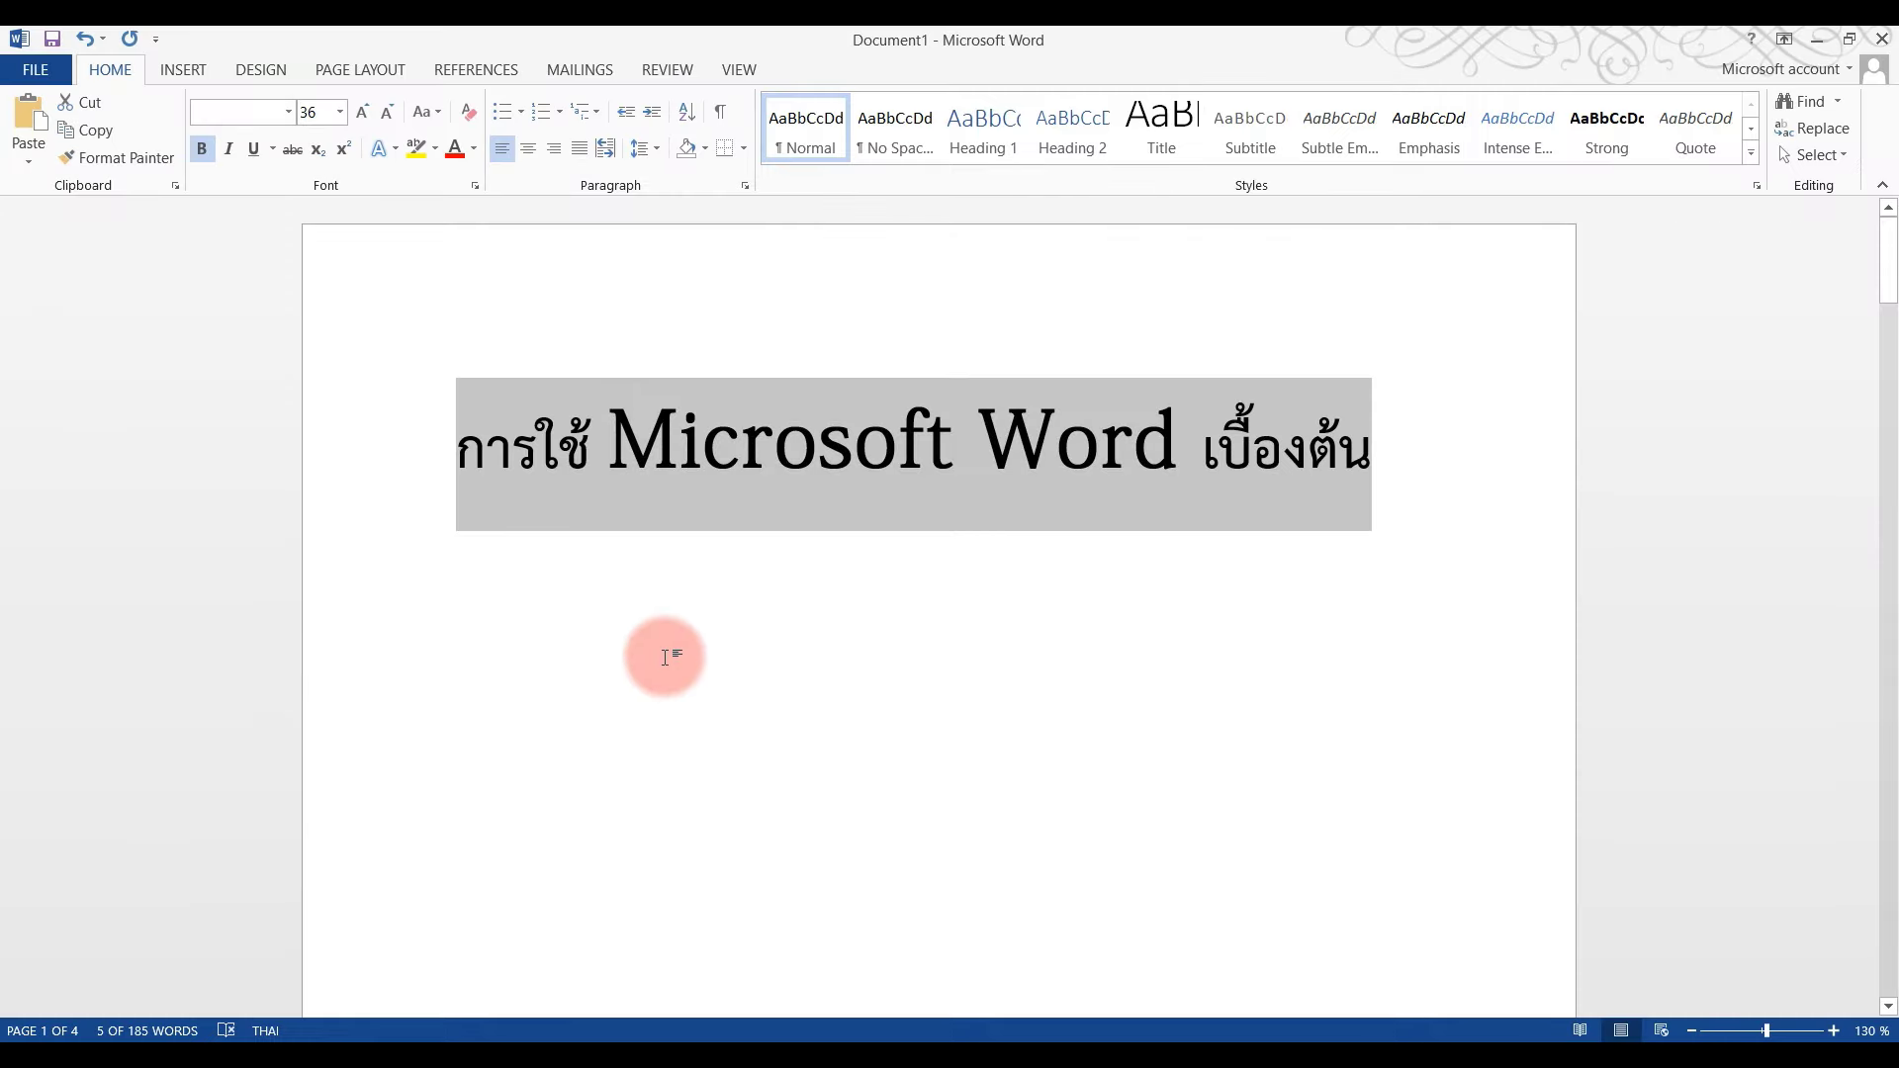
- Turn Bold off and back on for the Thai title, then add Italic and Underline
click(200, 156)
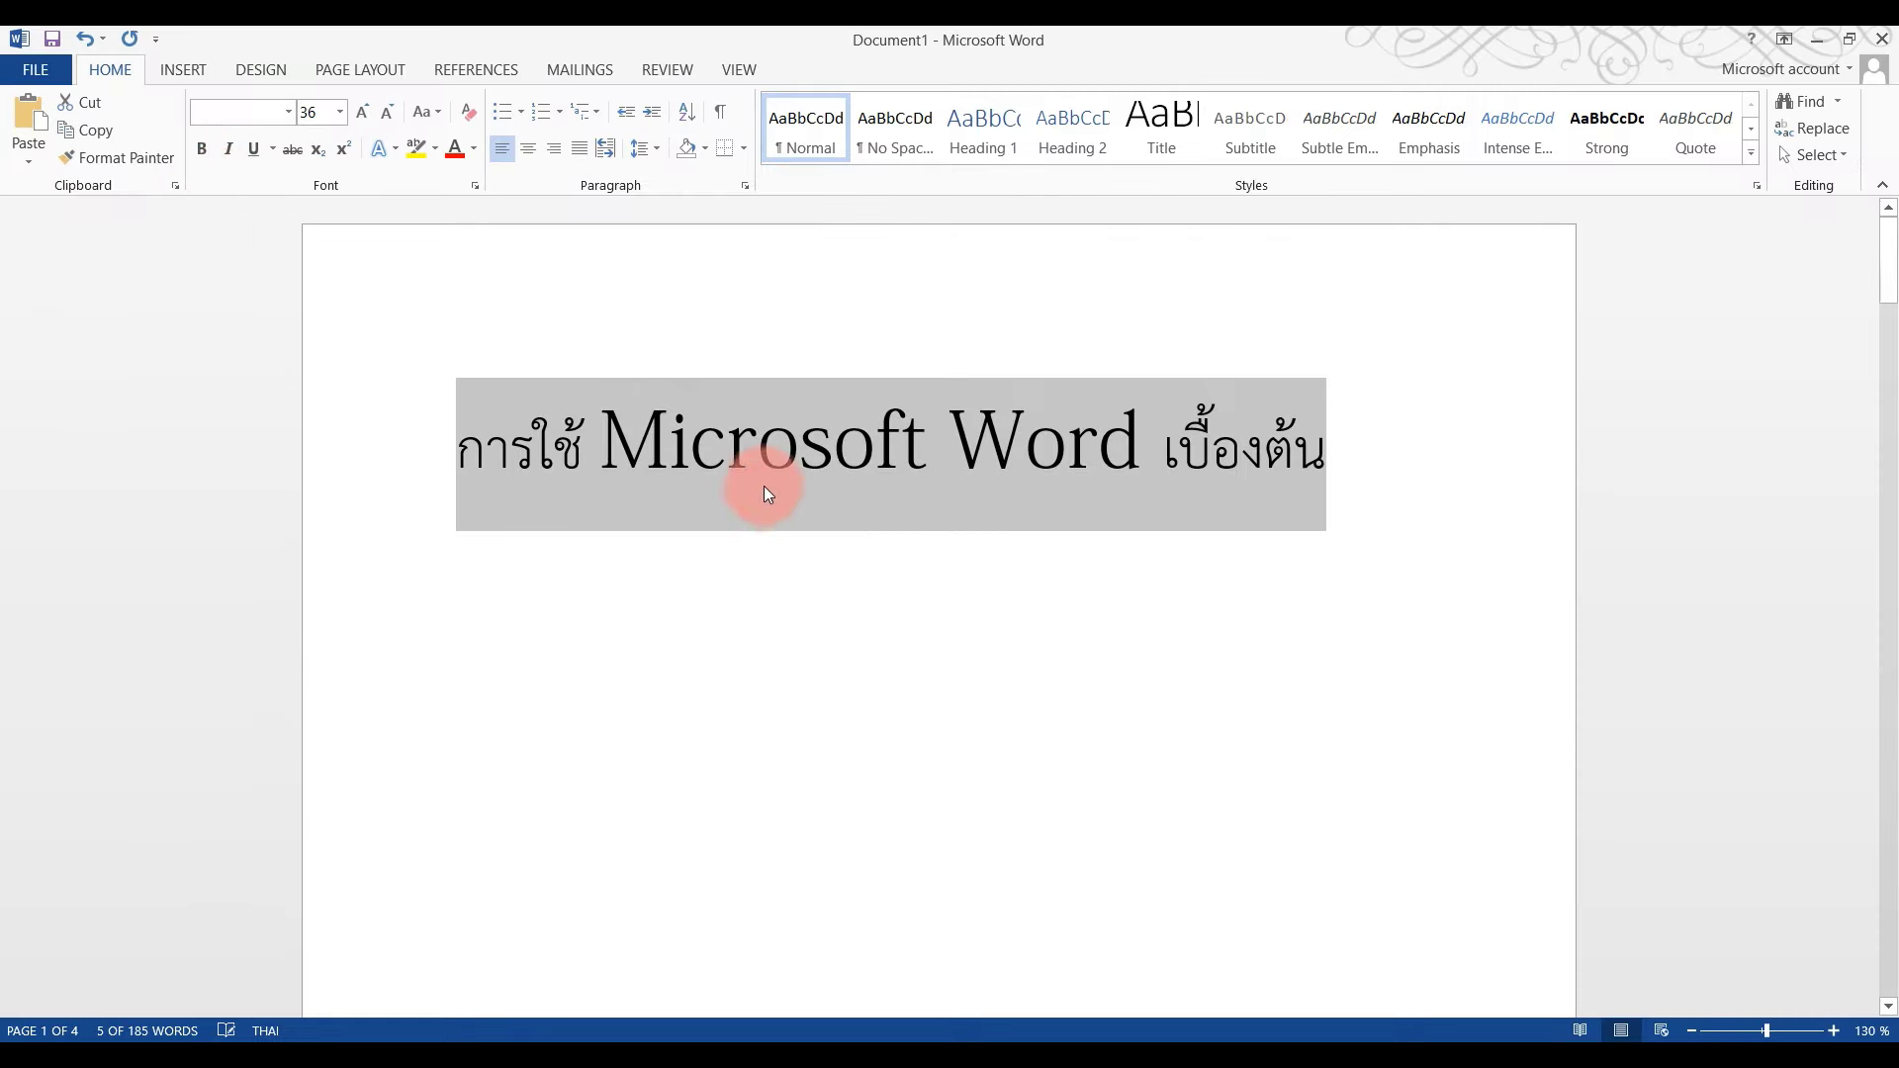
click(203, 151)
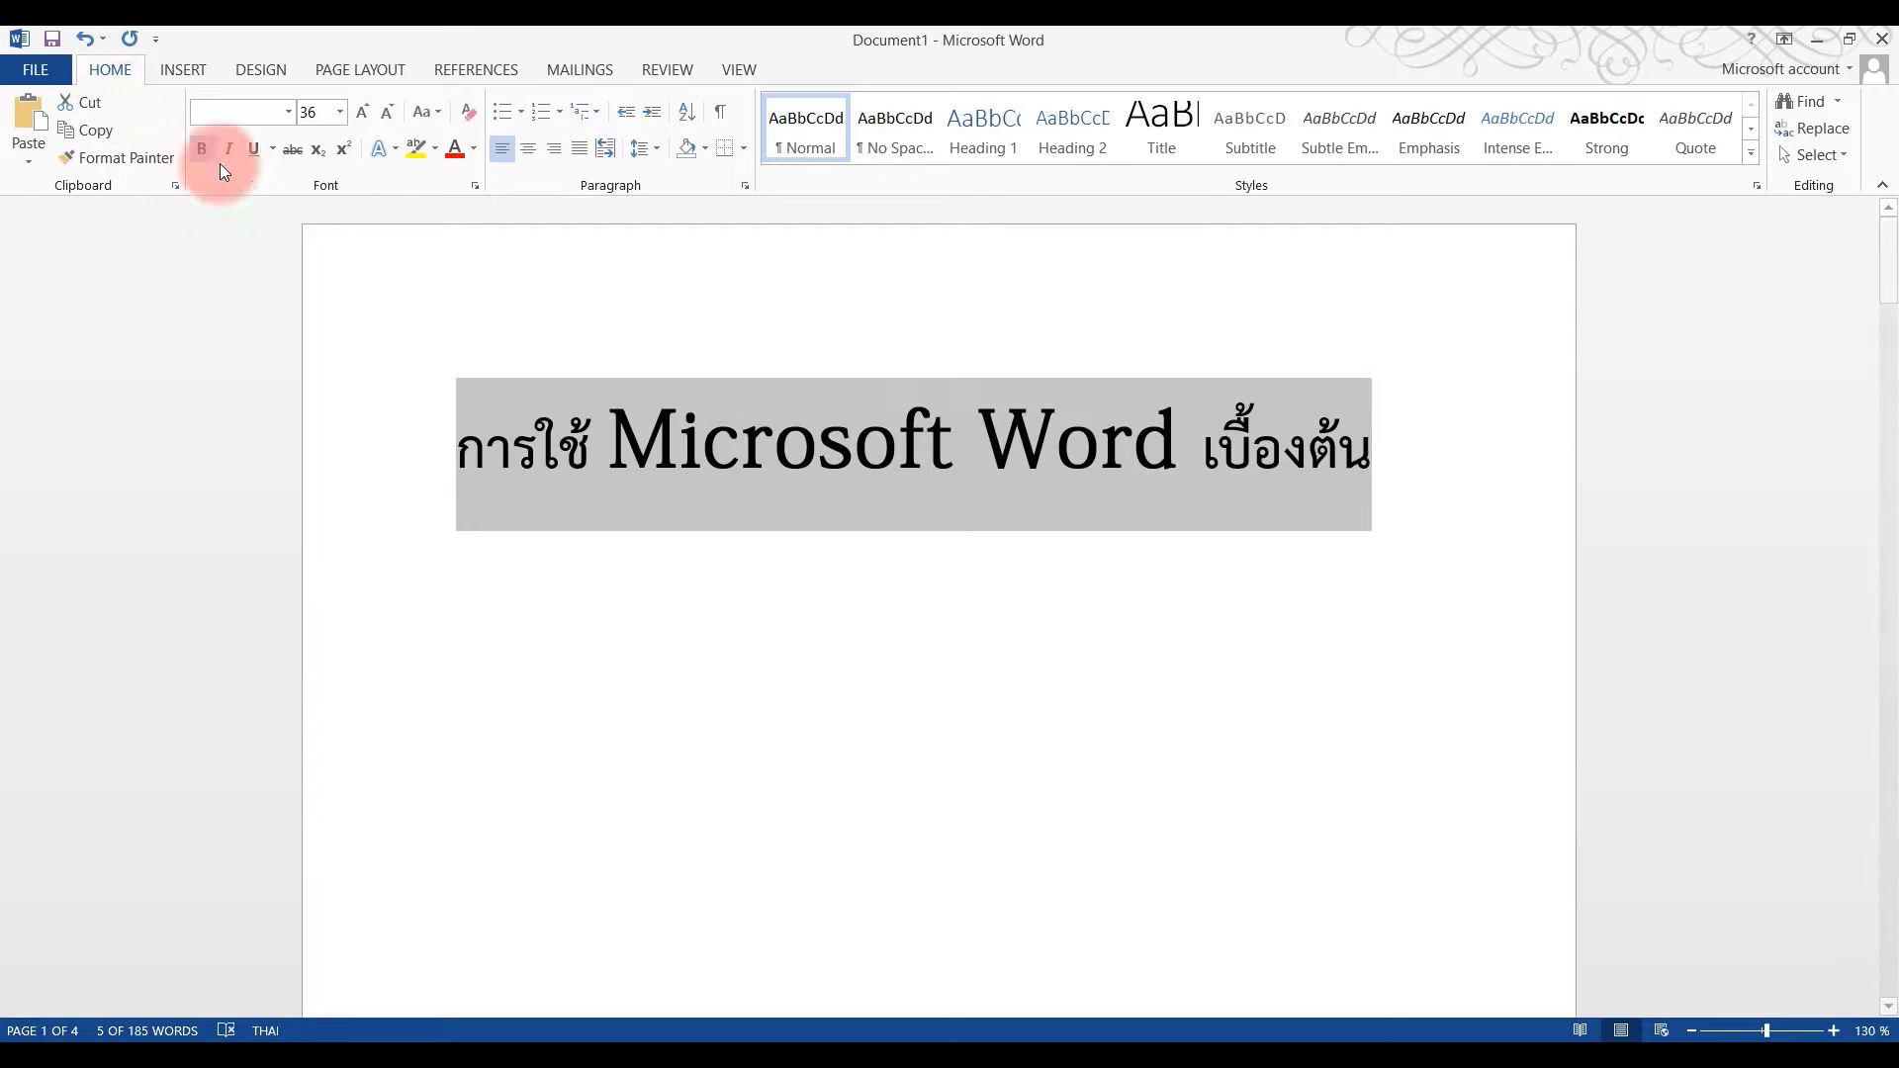
click(226, 150)
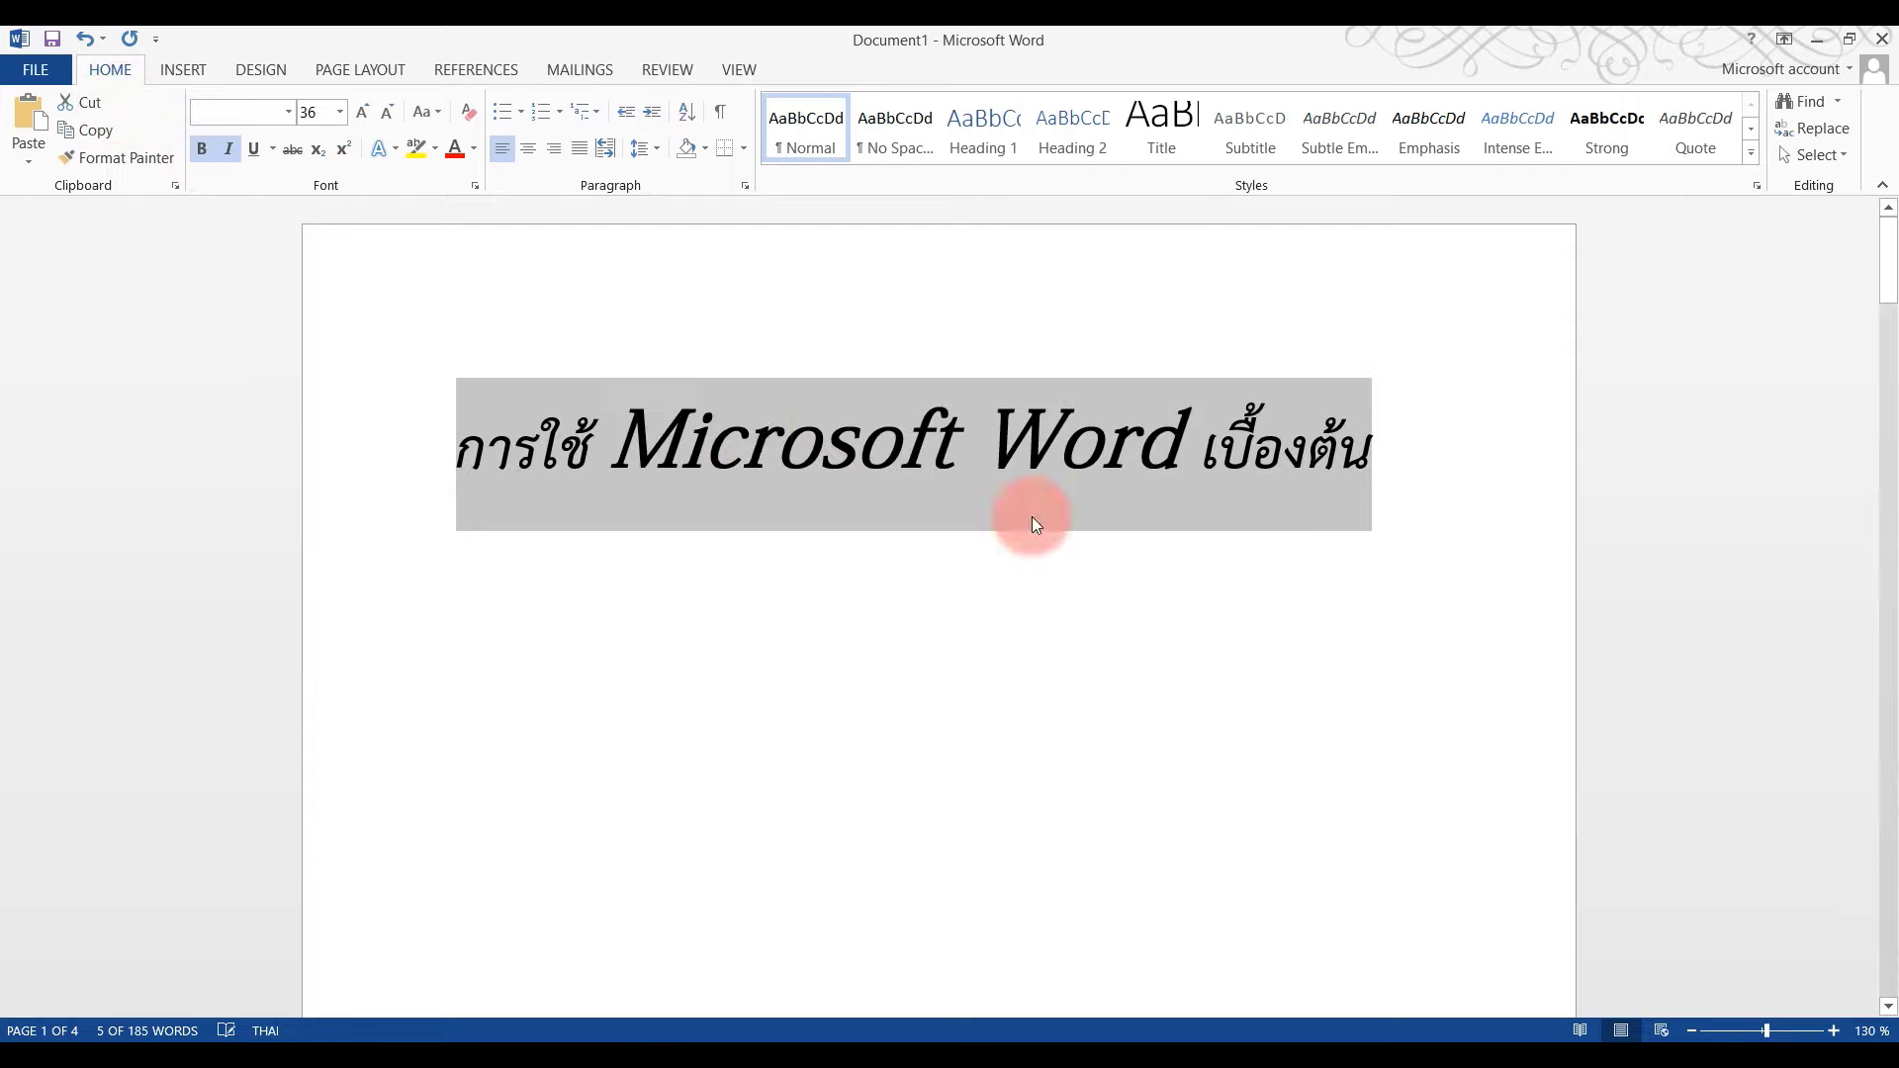
click(254, 149)
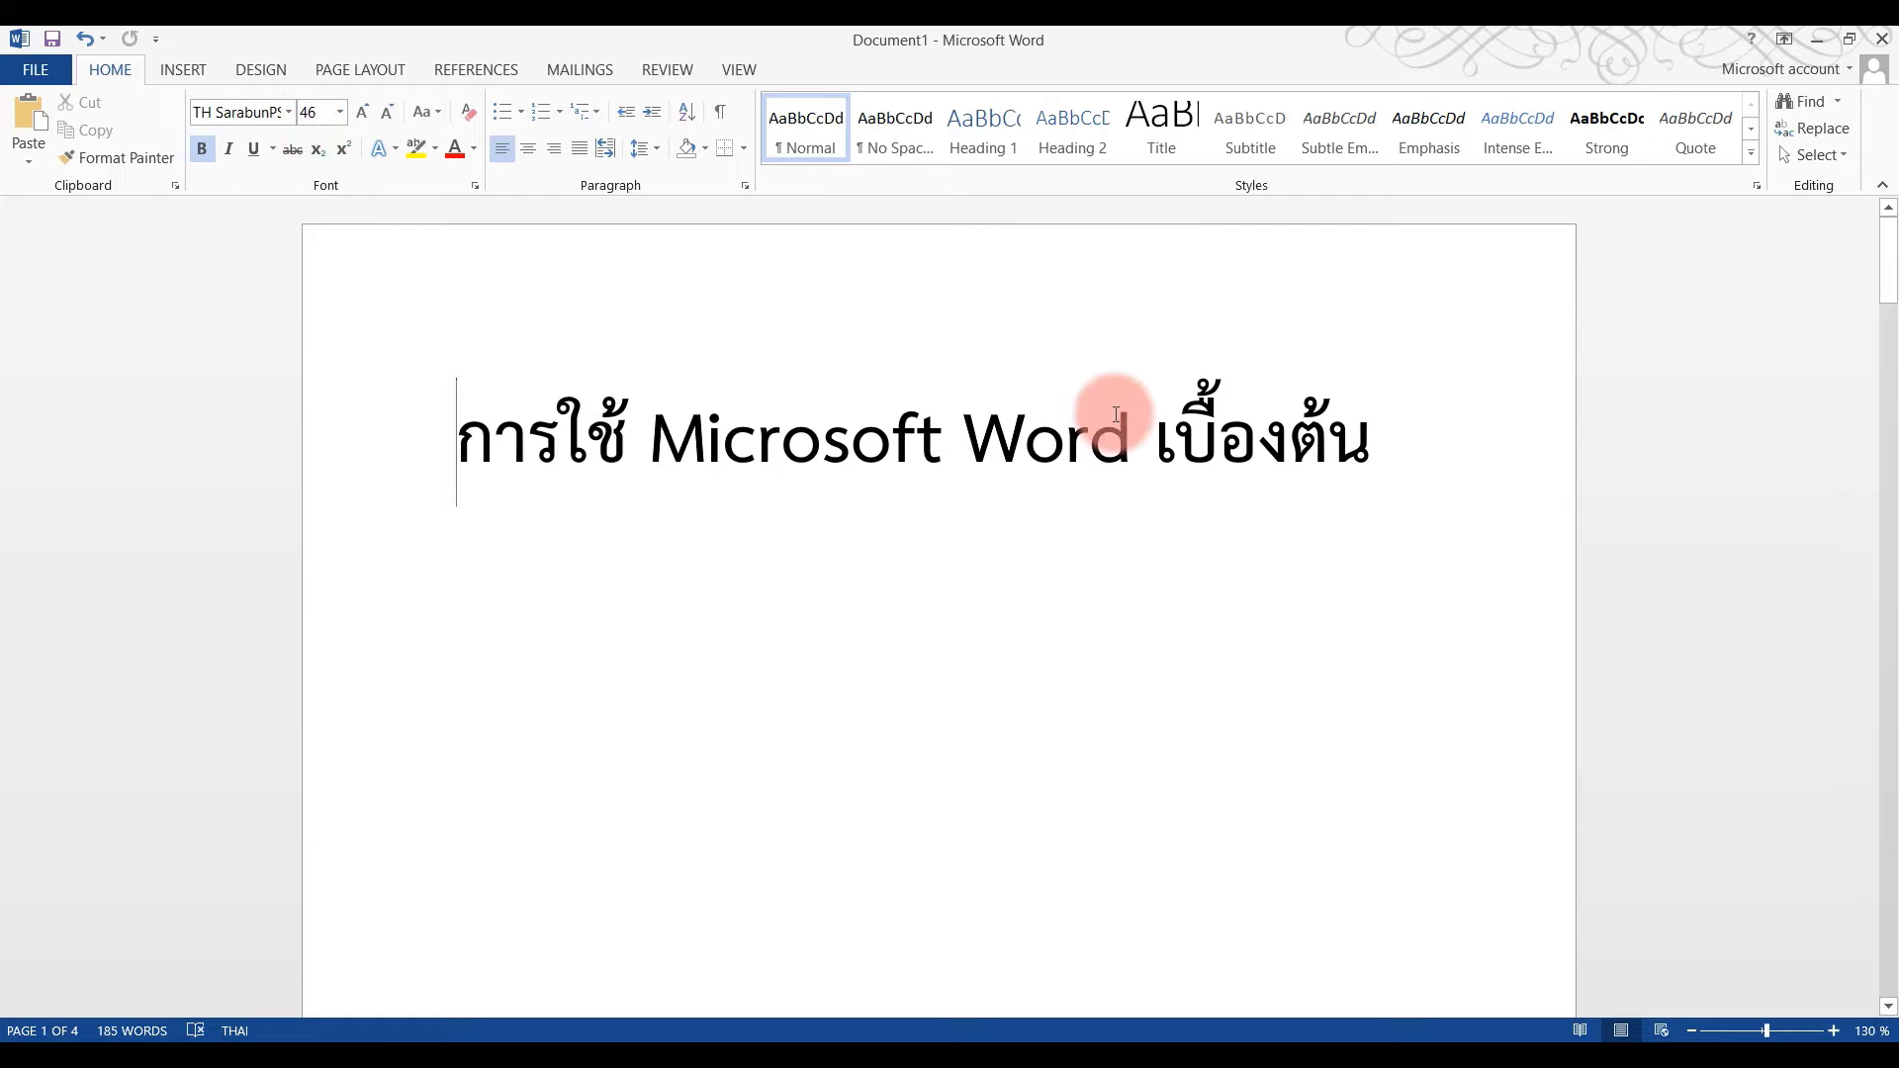
drag(1398, 437, 284, 452)
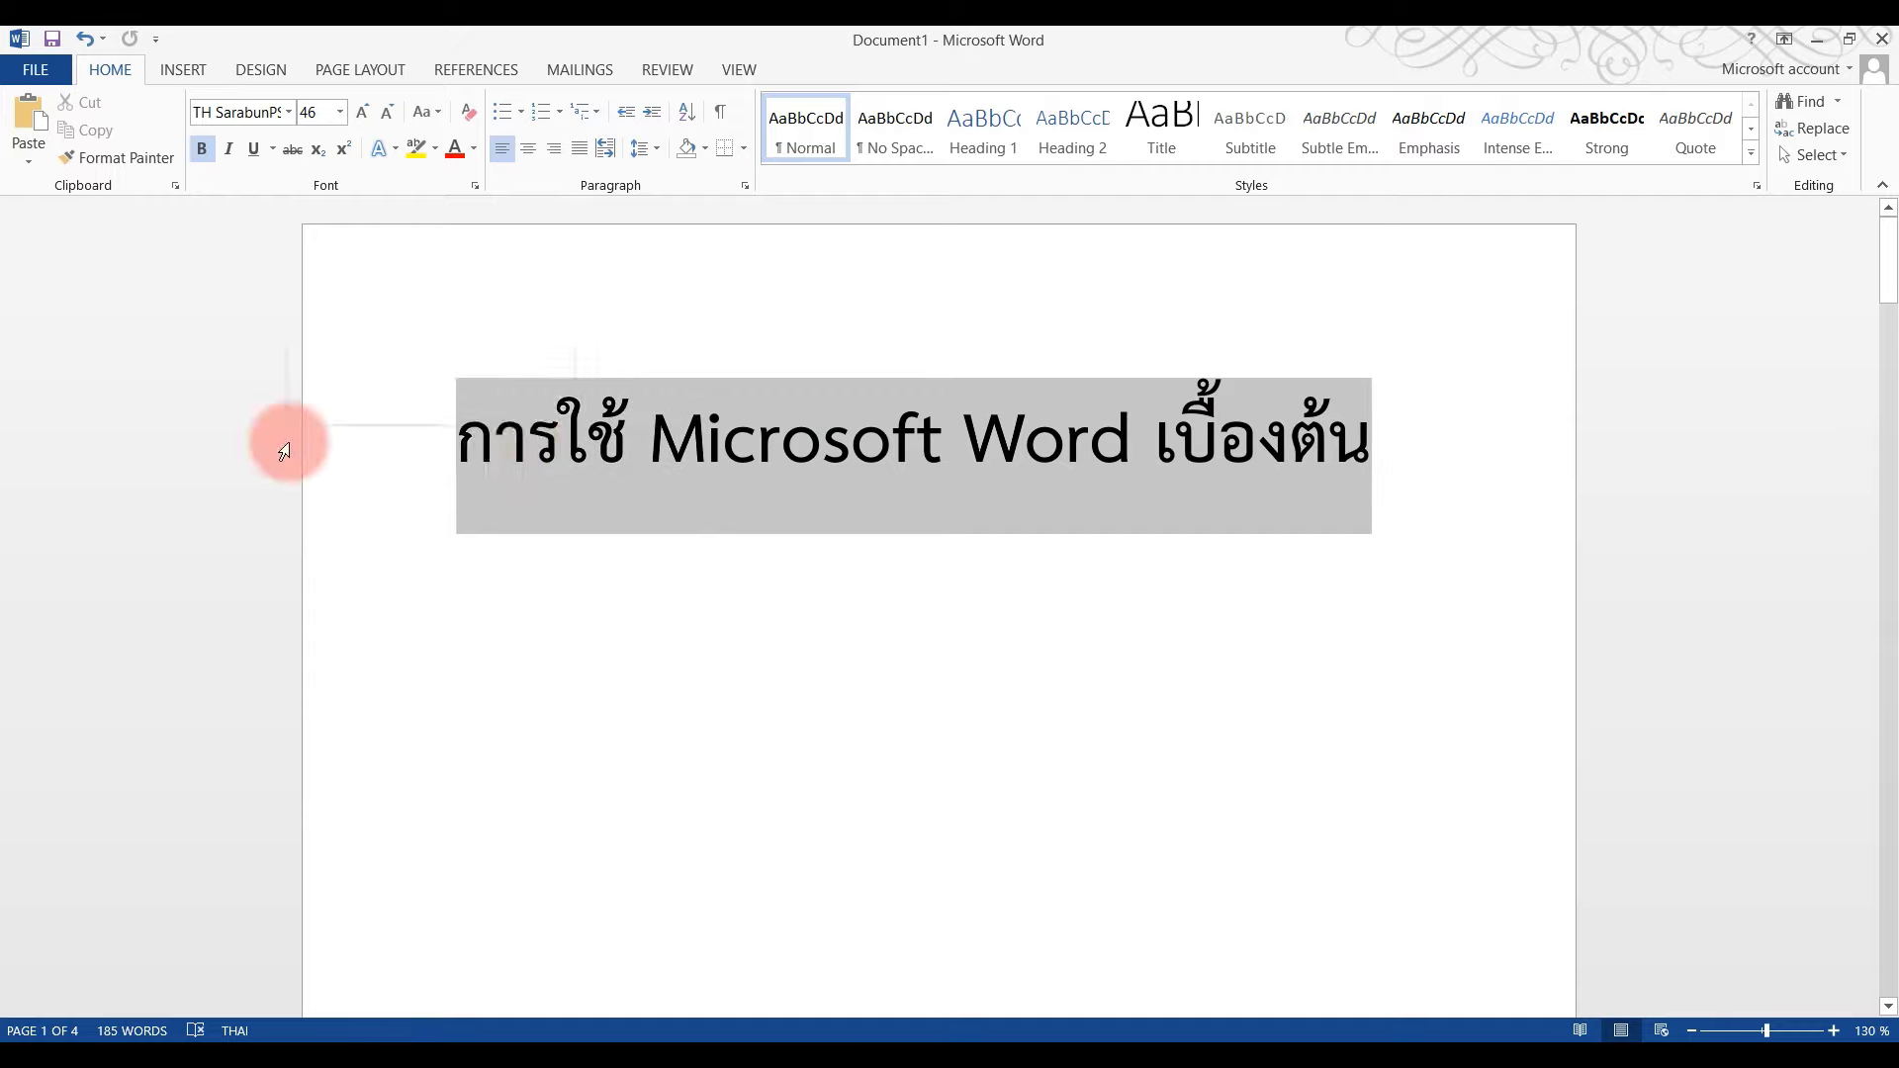
key(Delete)
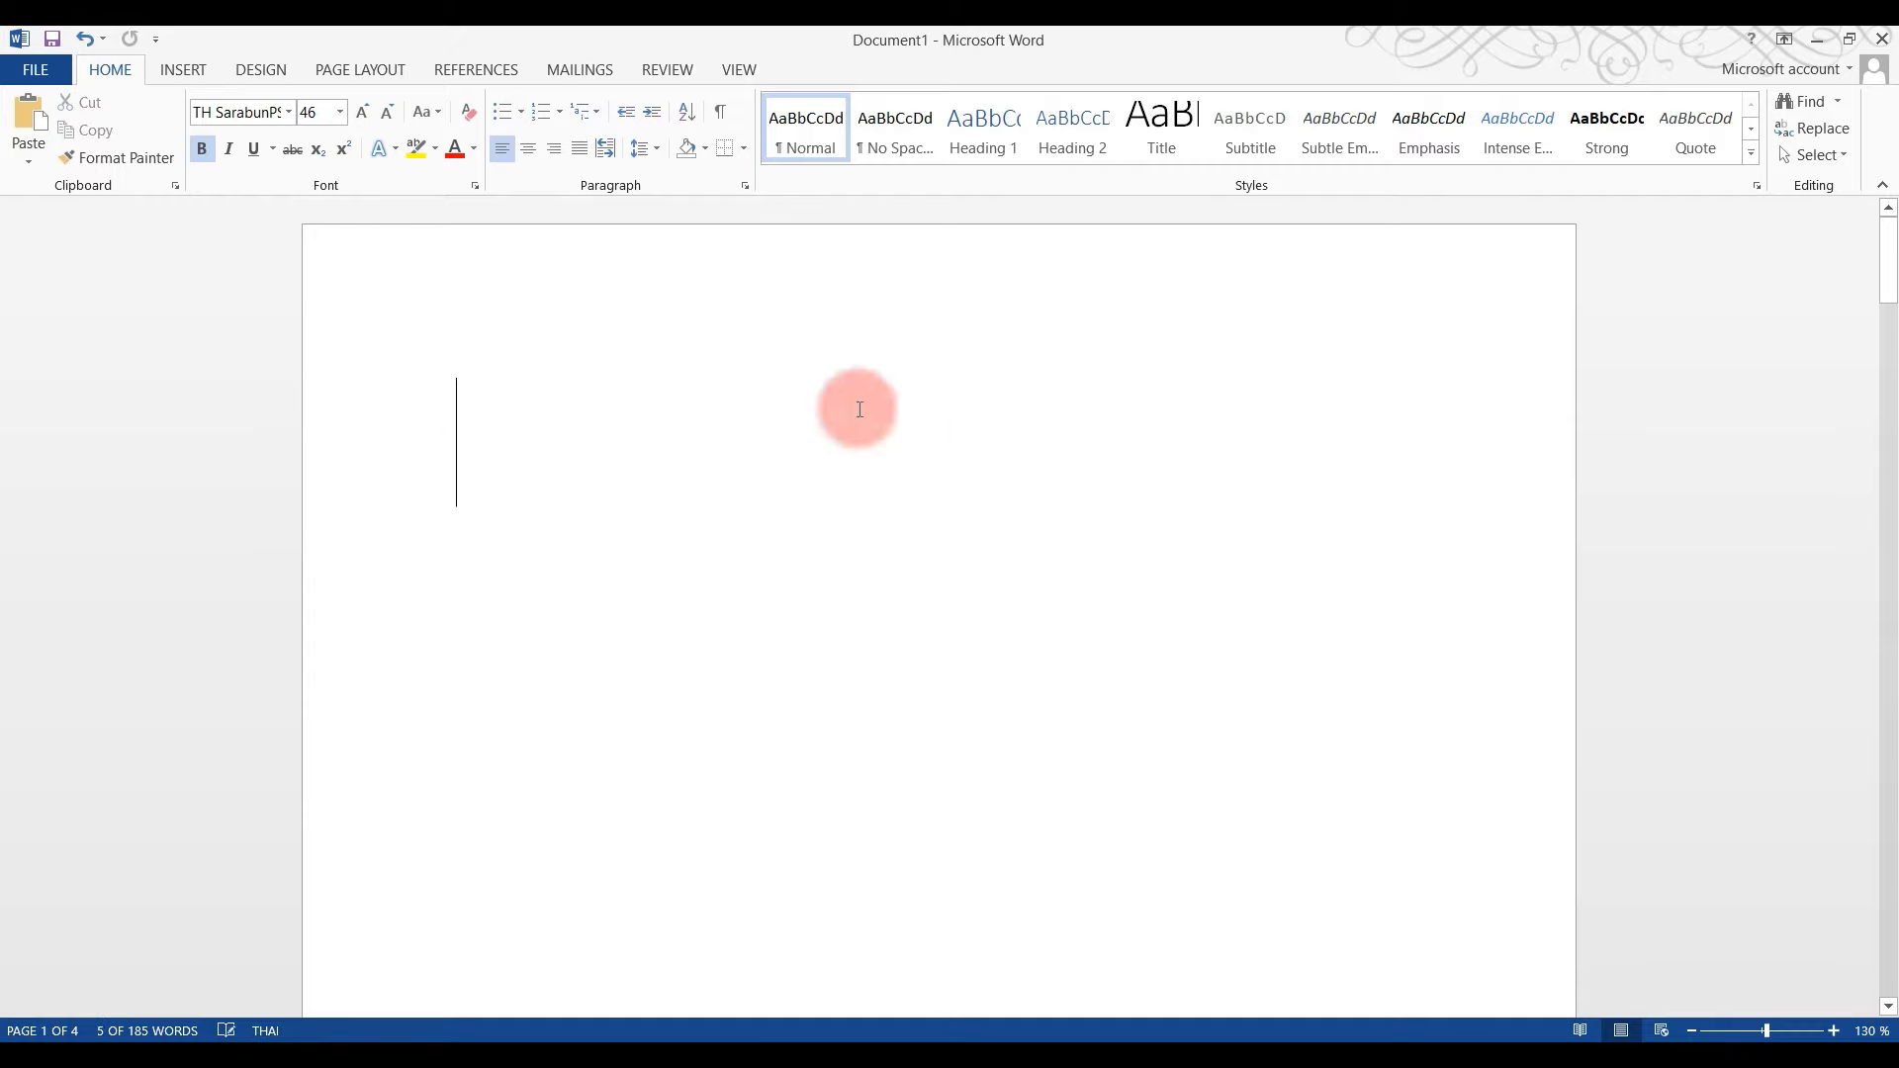
click(288, 112)
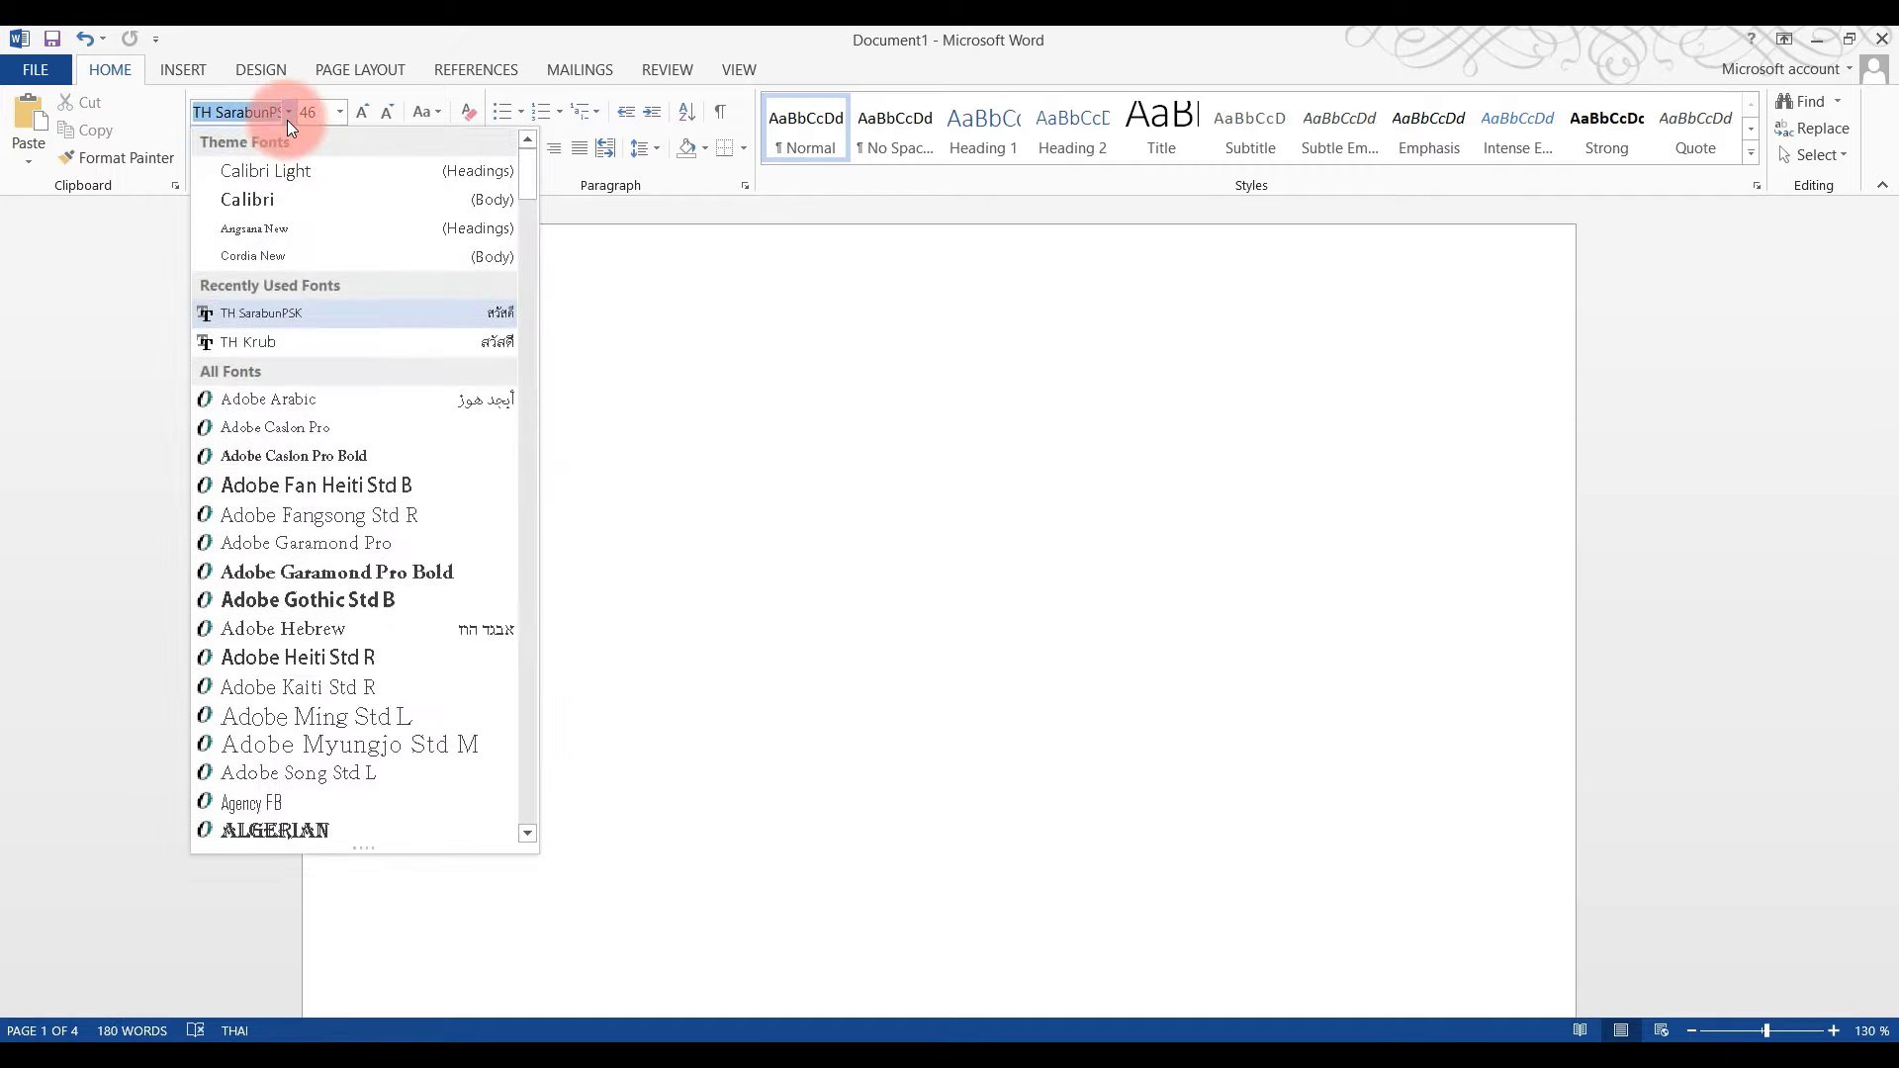
click(287, 111)
click(626, 537)
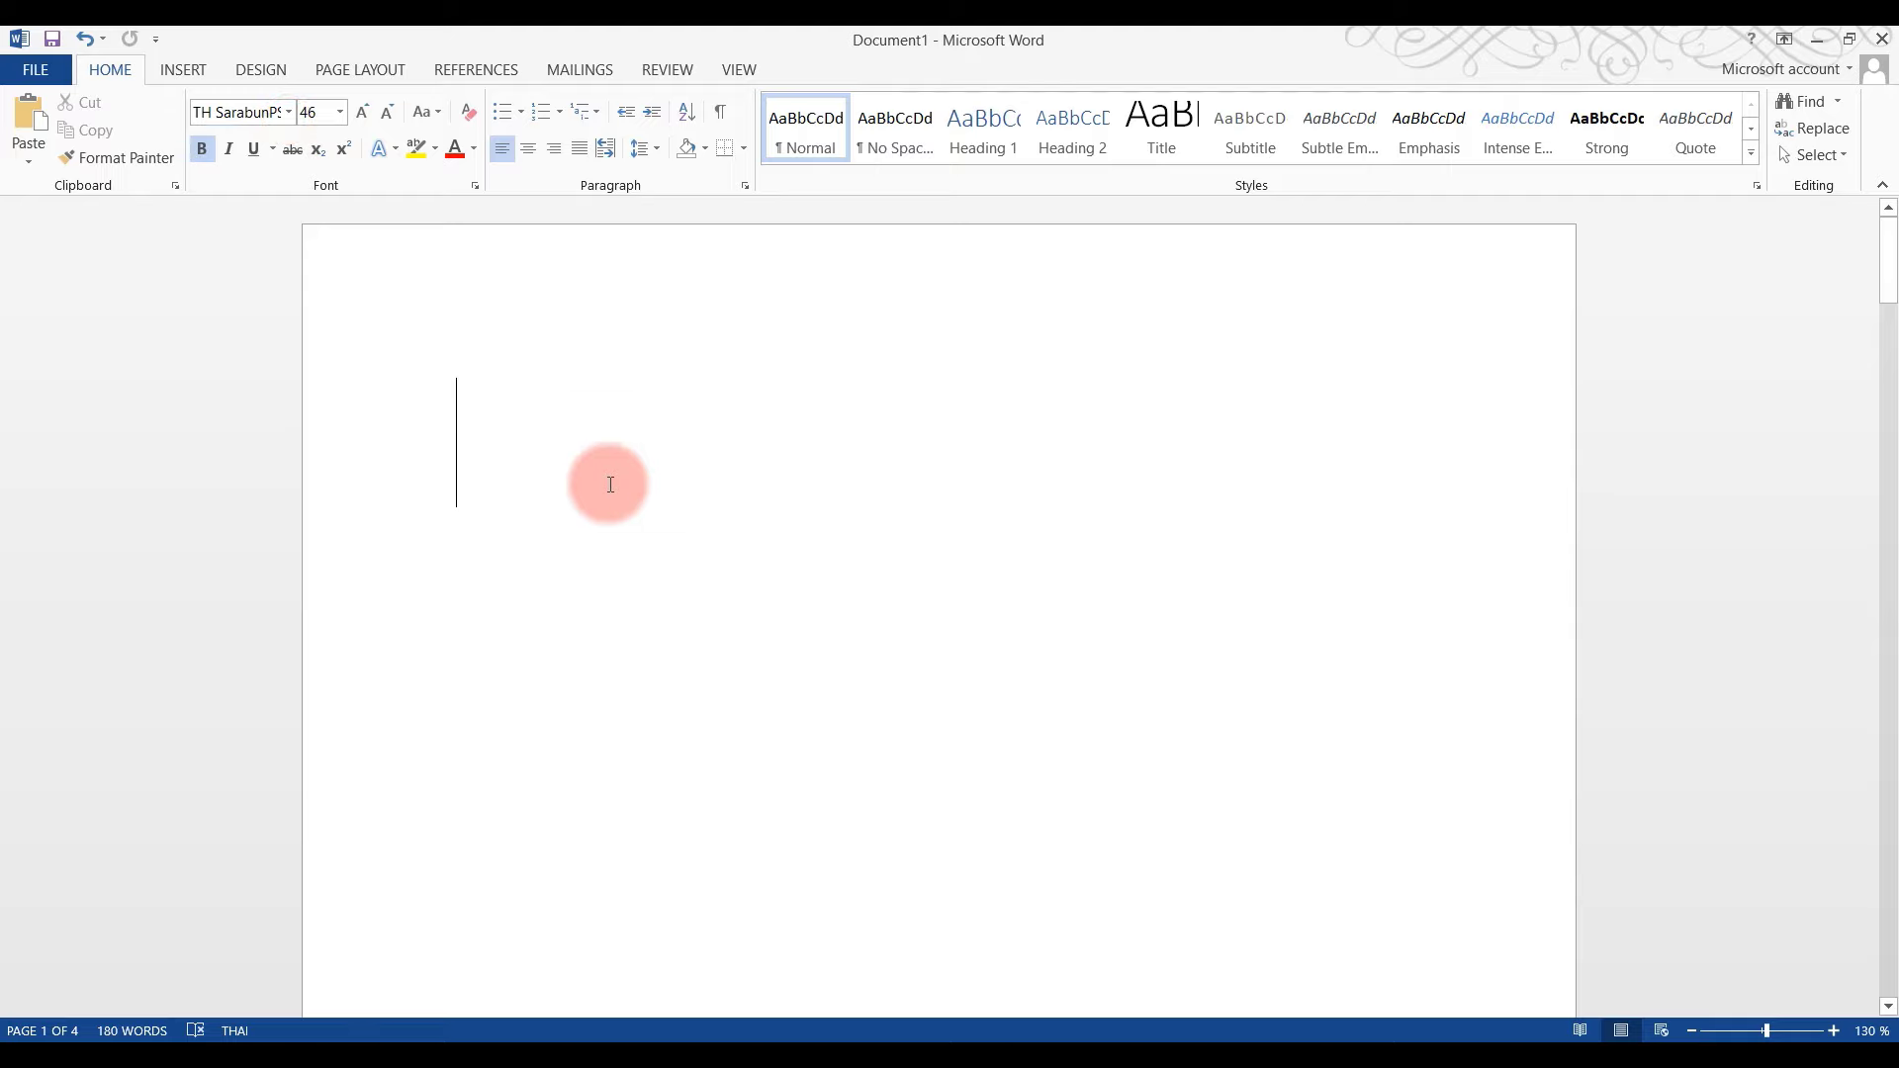
text(การ)
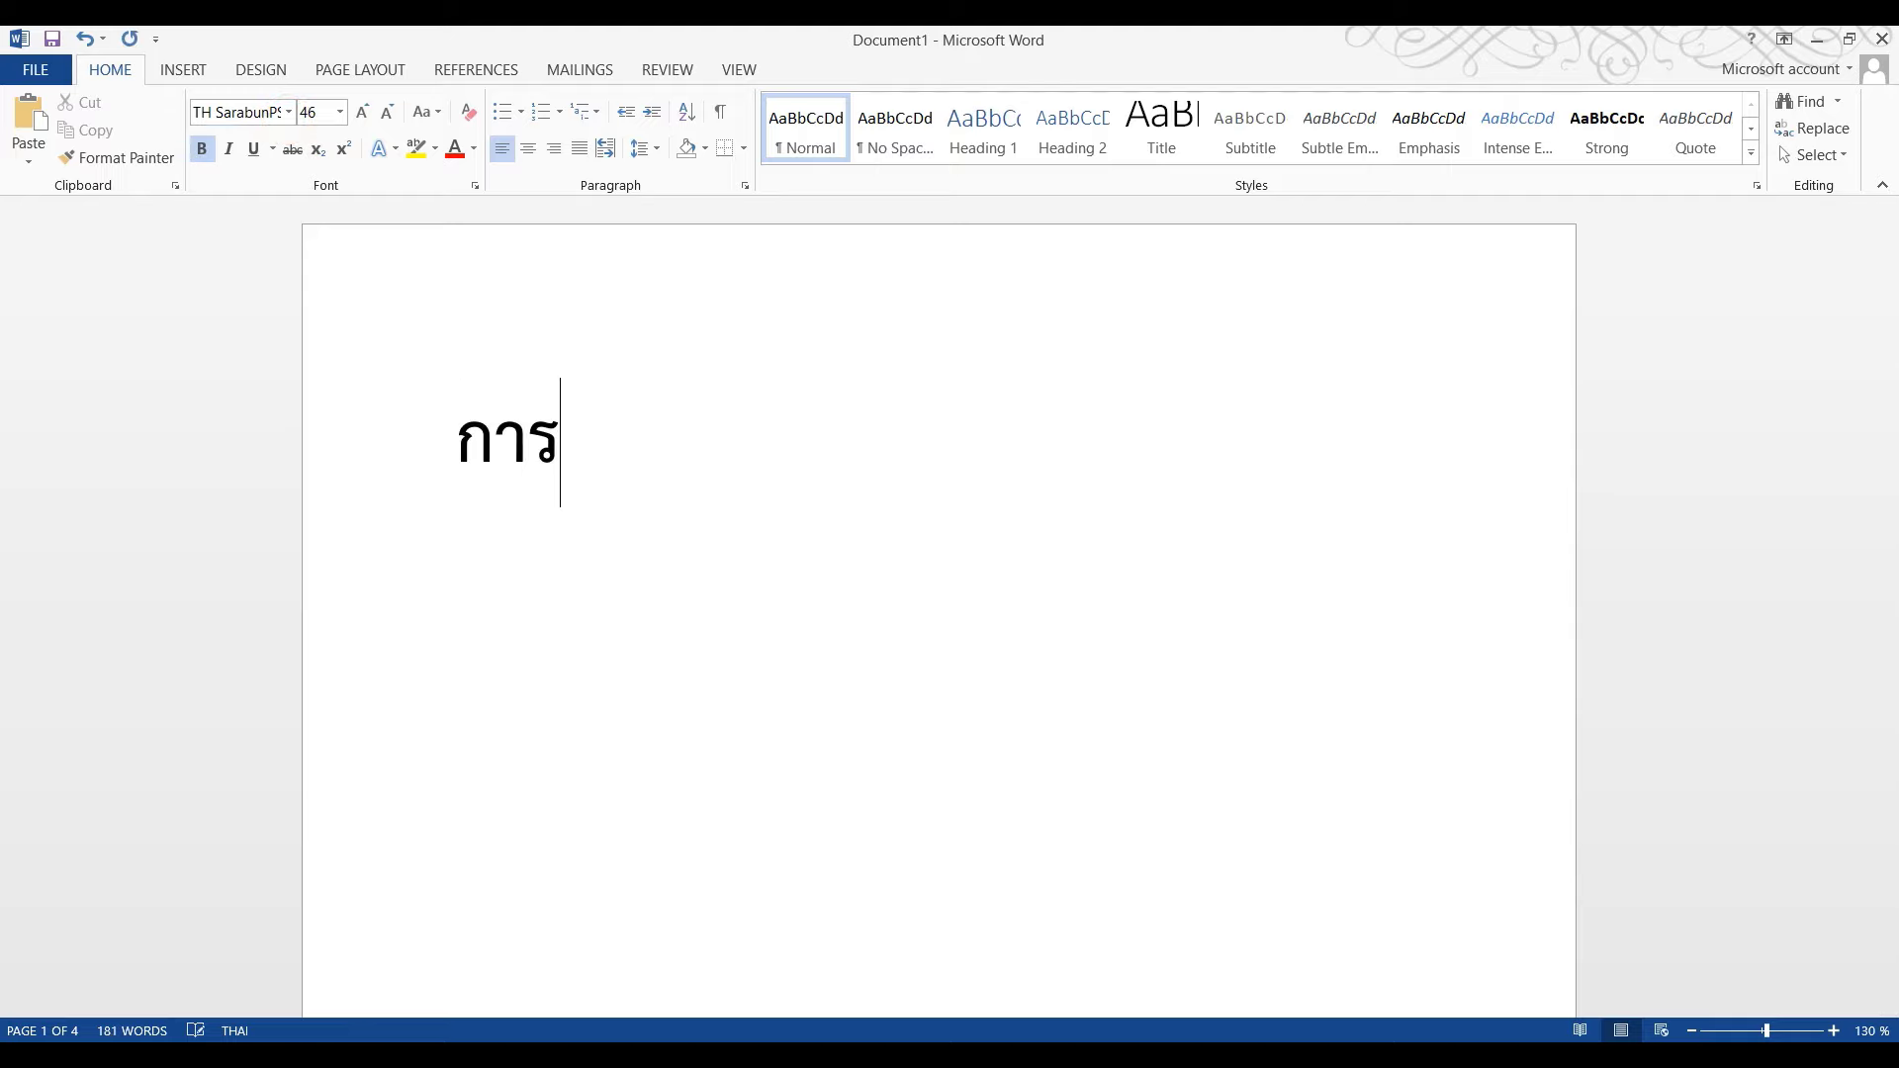
key(ctrl+z)
key(ctrl+z)
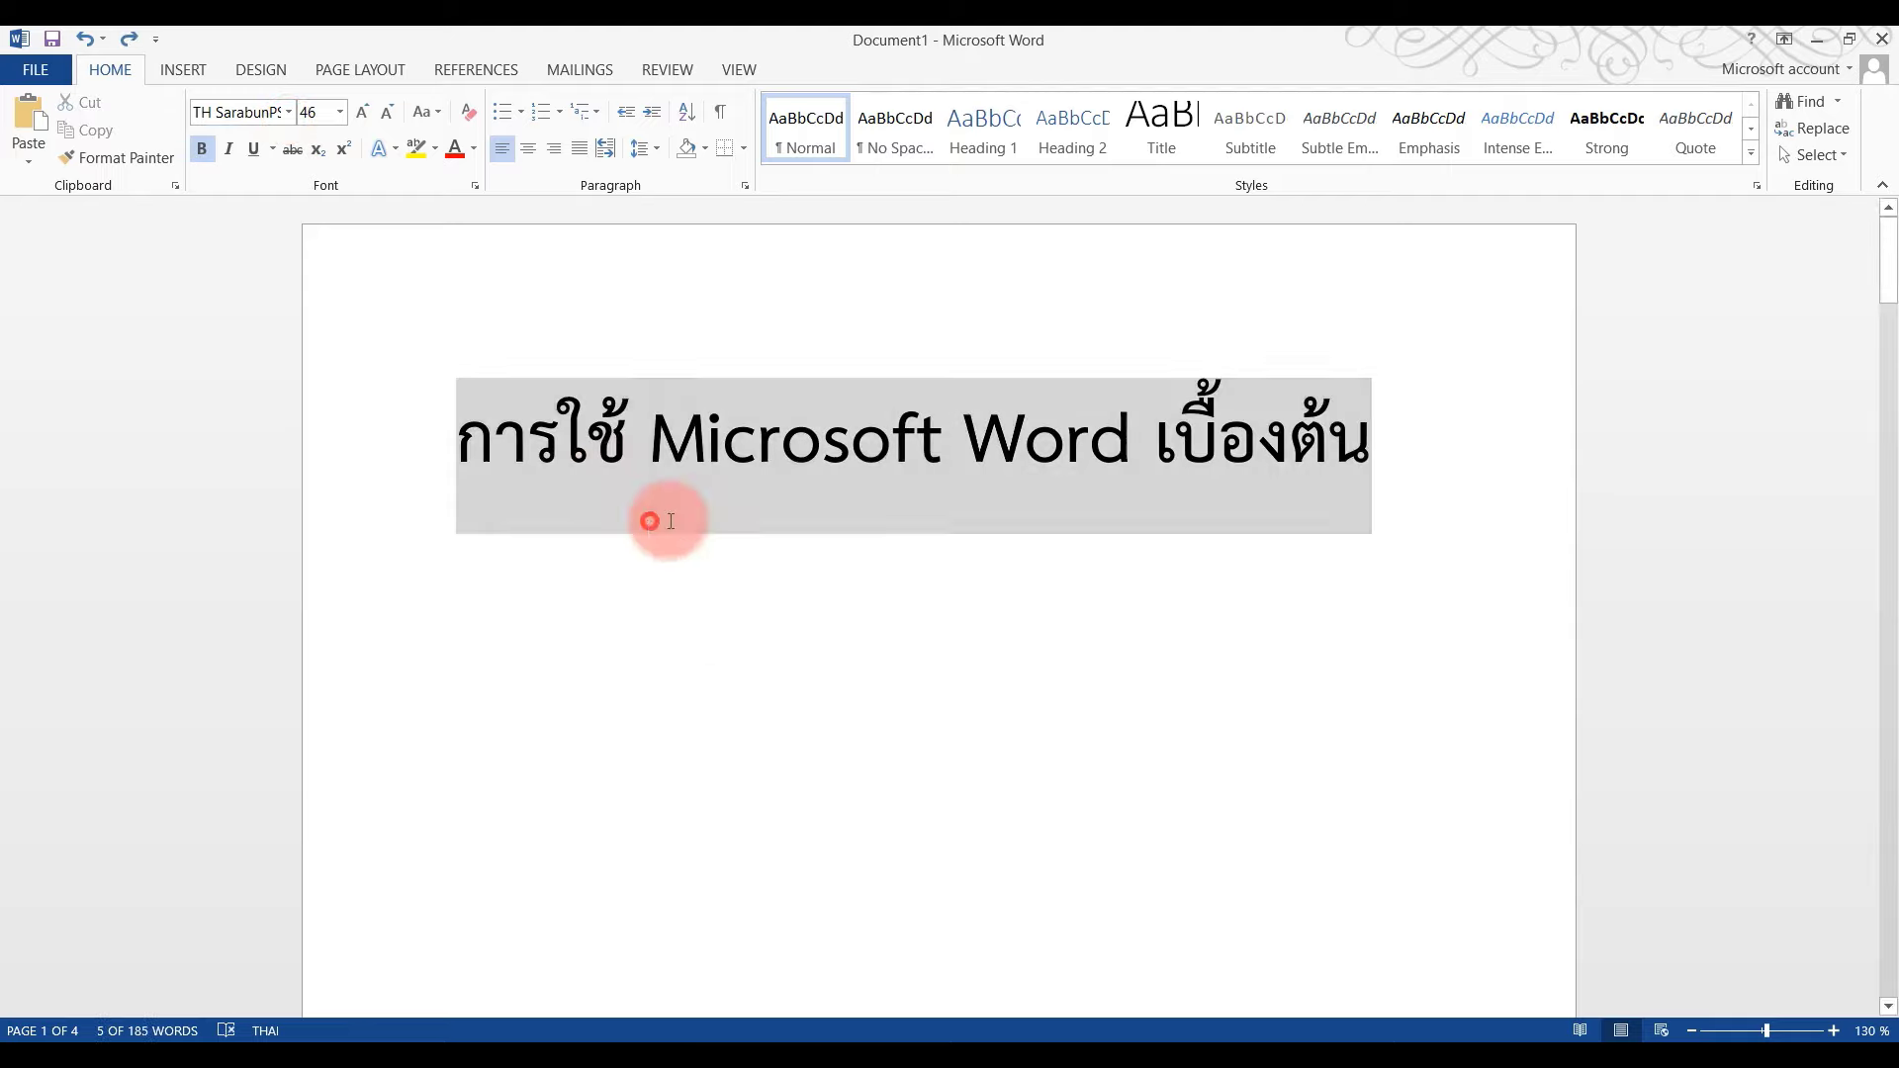
click(618, 515)
drag(1389, 438, 425, 427)
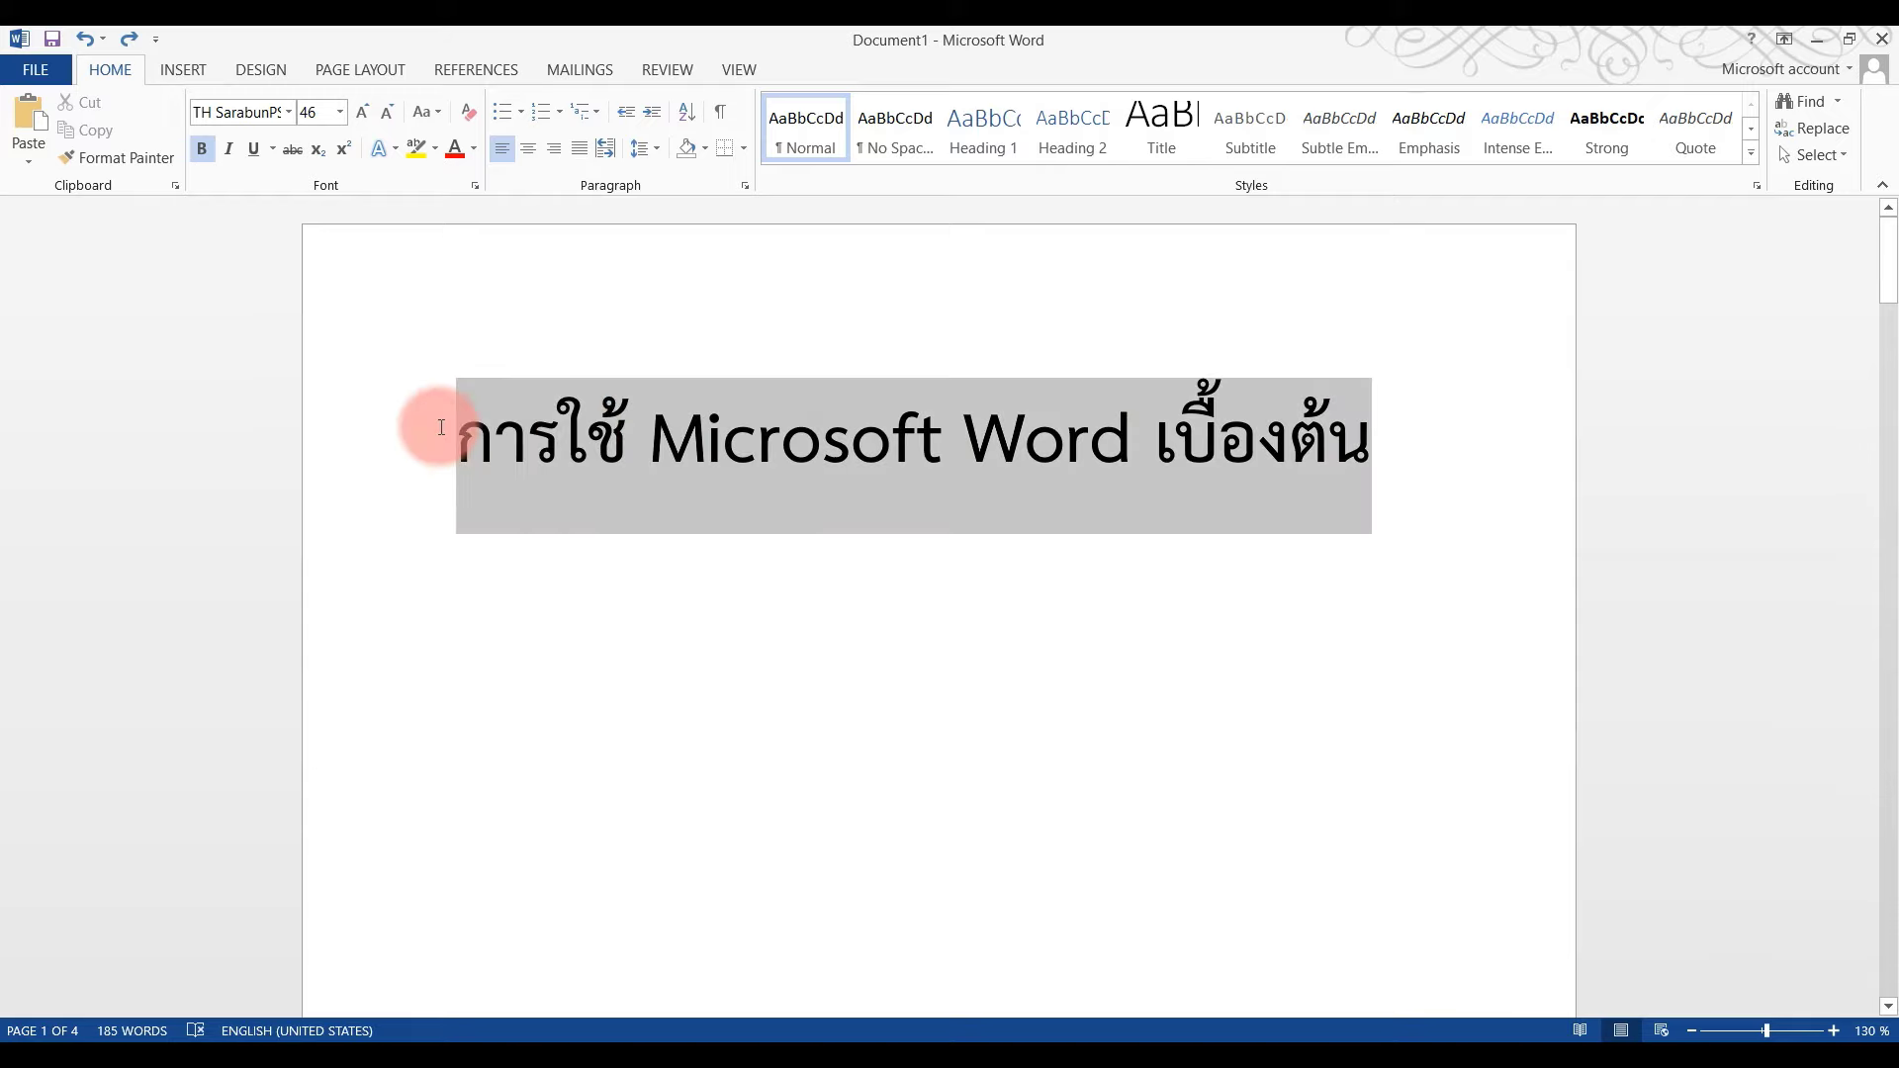
click(1007, 683)
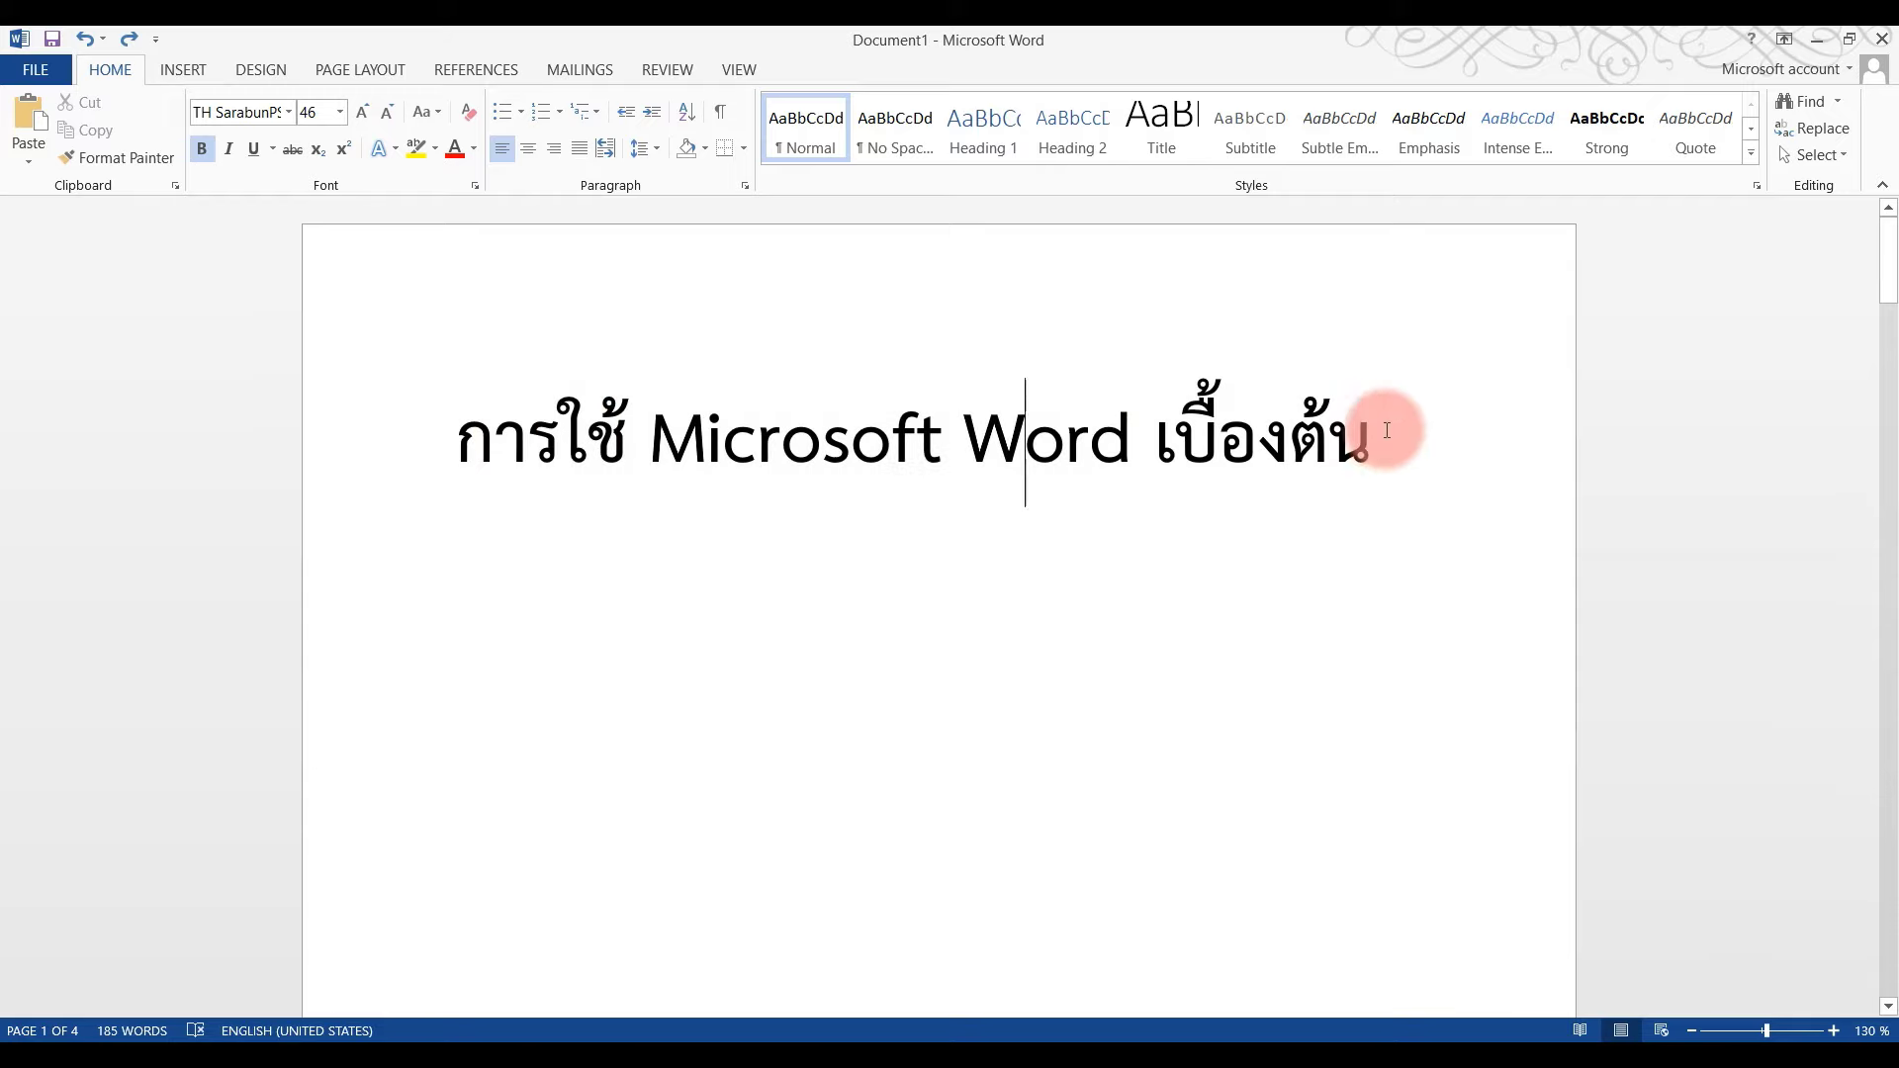
drag(1390, 436, 491, 438)
click(1441, 522)
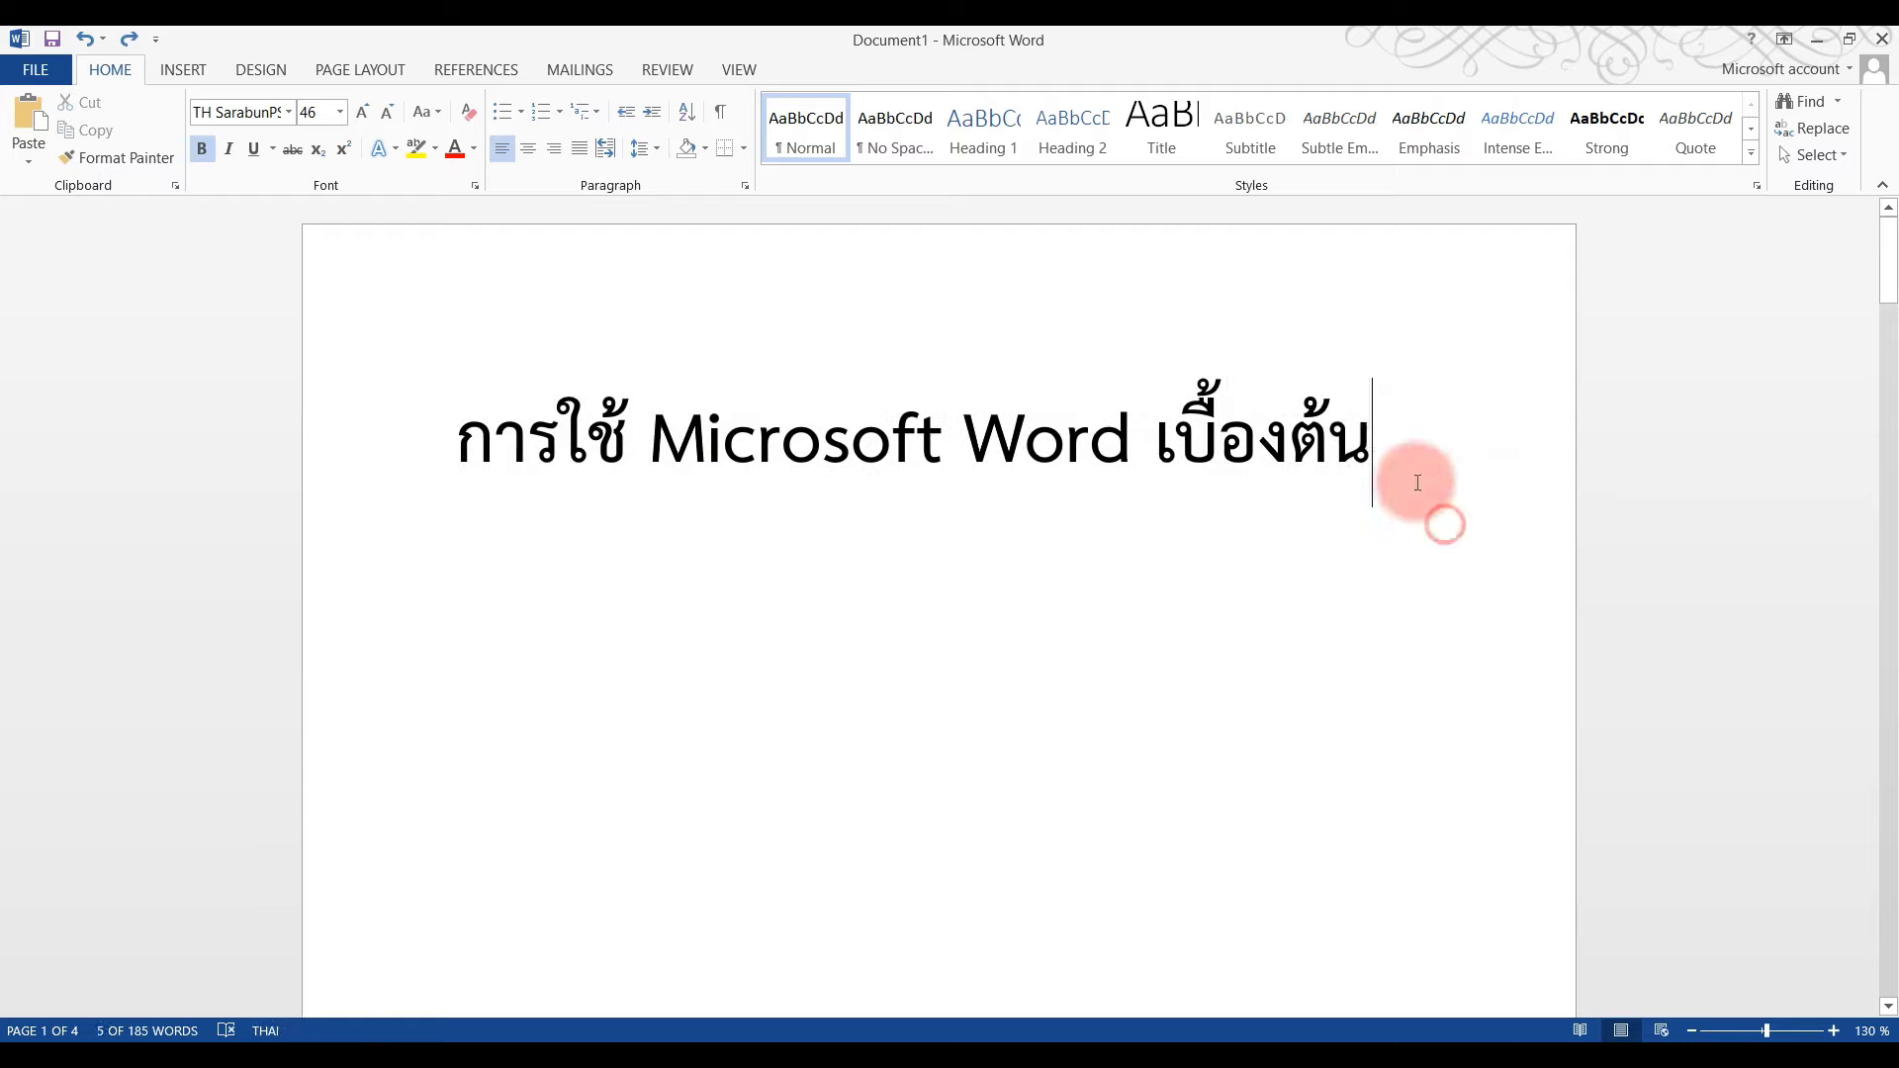
drag(1388, 436, 442, 458)
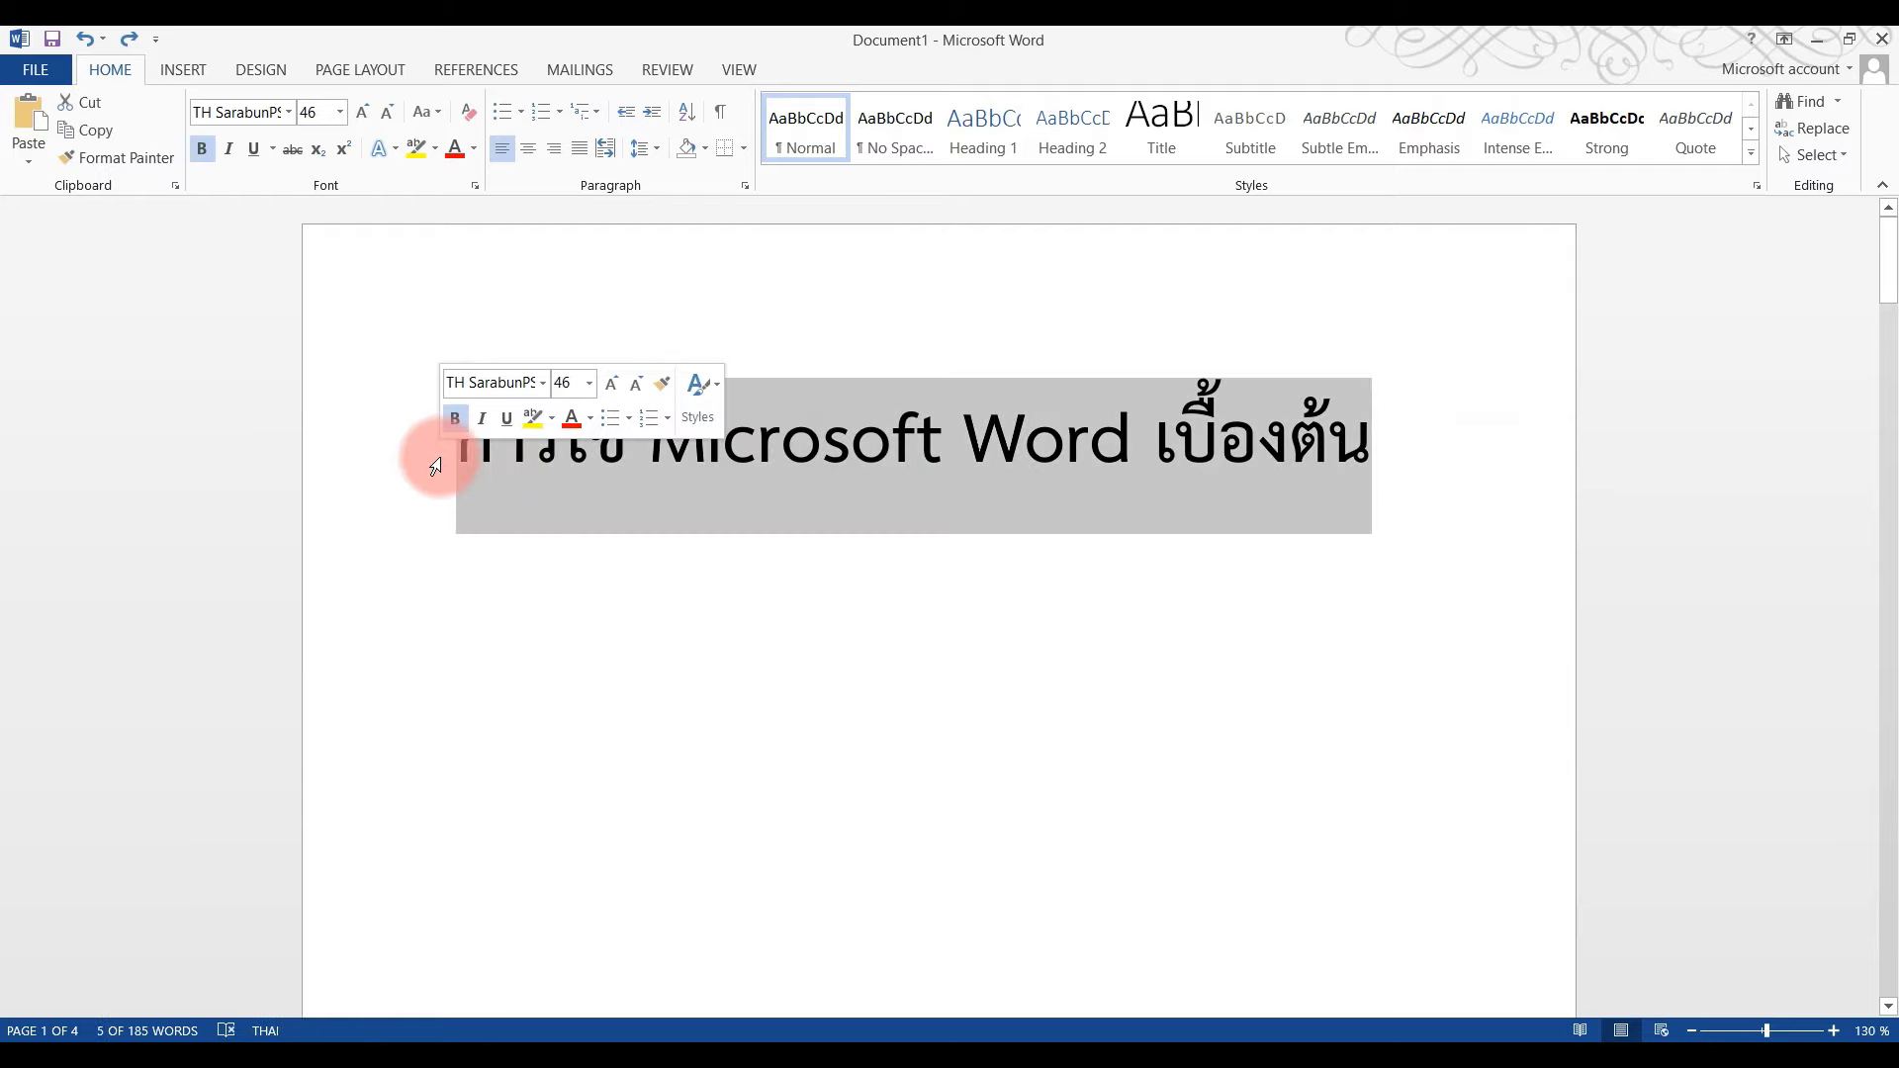
click(289, 114)
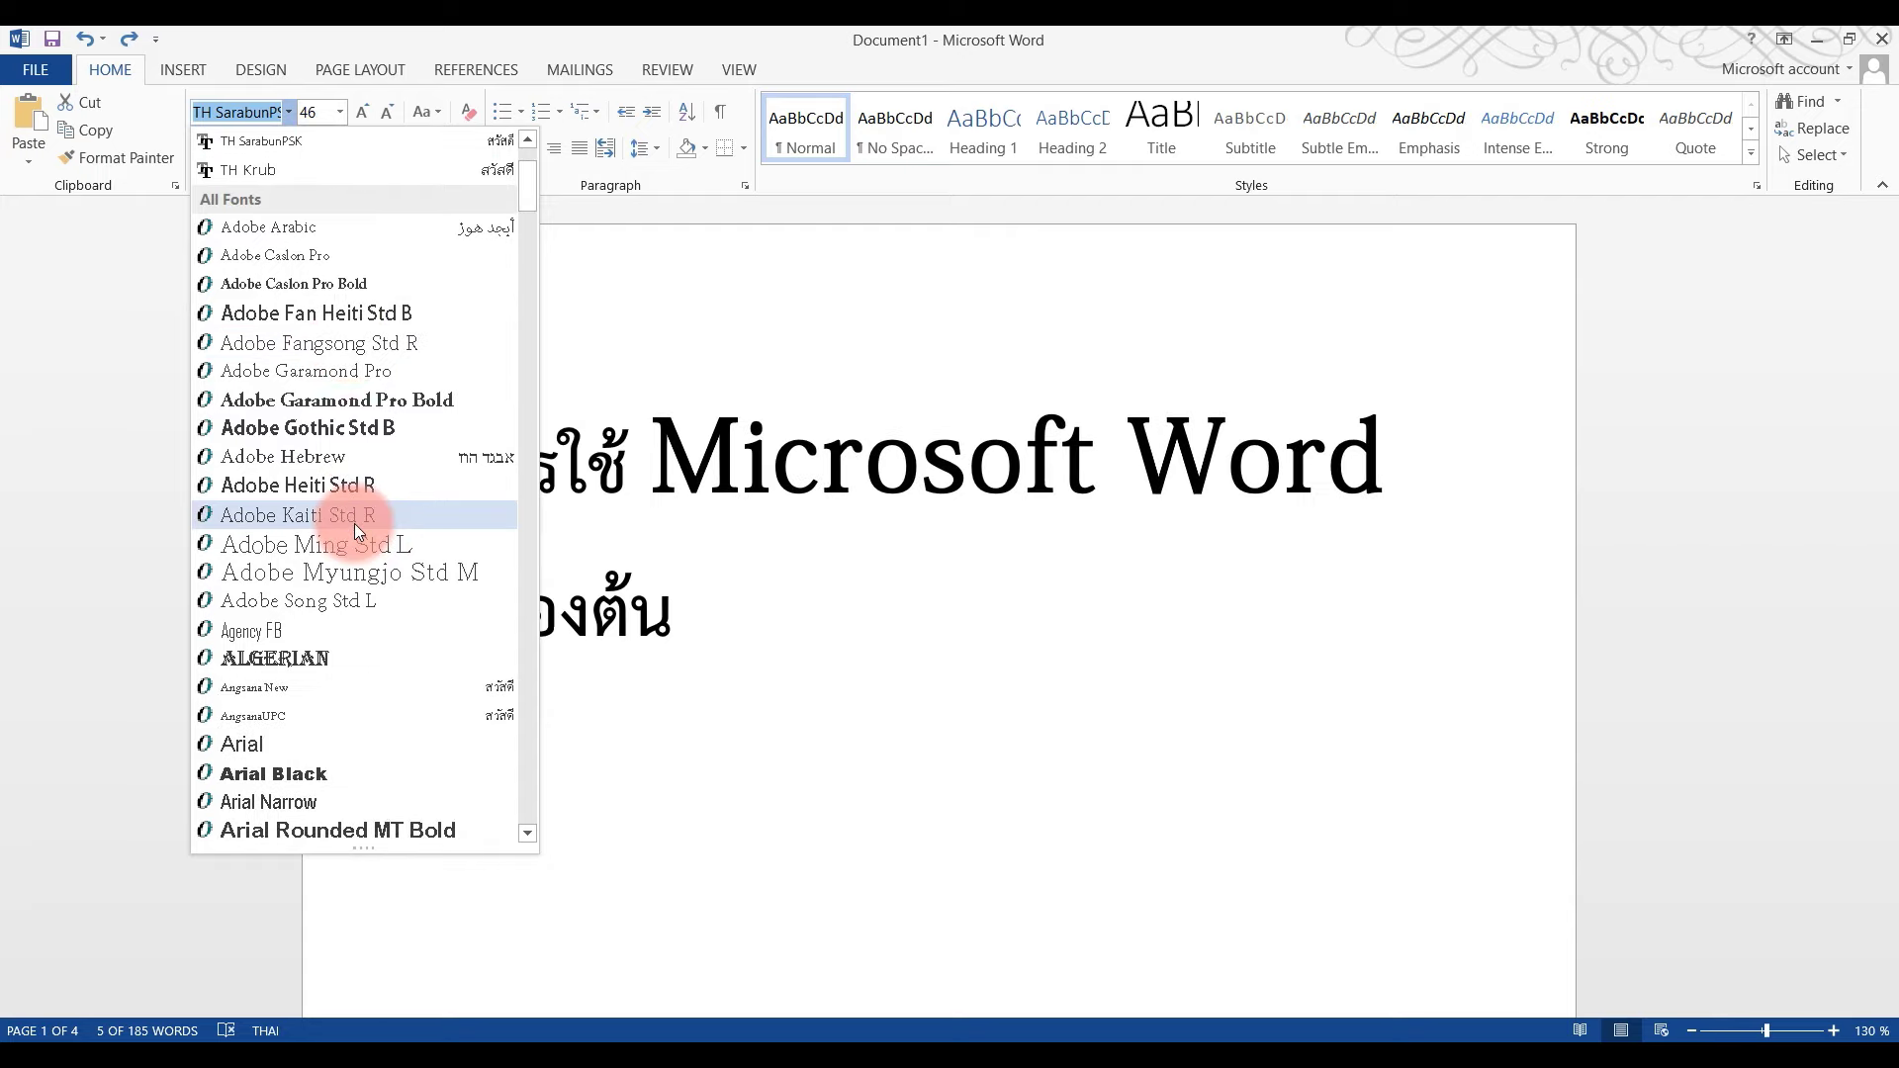
- Try Adobe Gothic Std B on the title, then switch it to Adobe Fangsong Std R
click(334, 427)
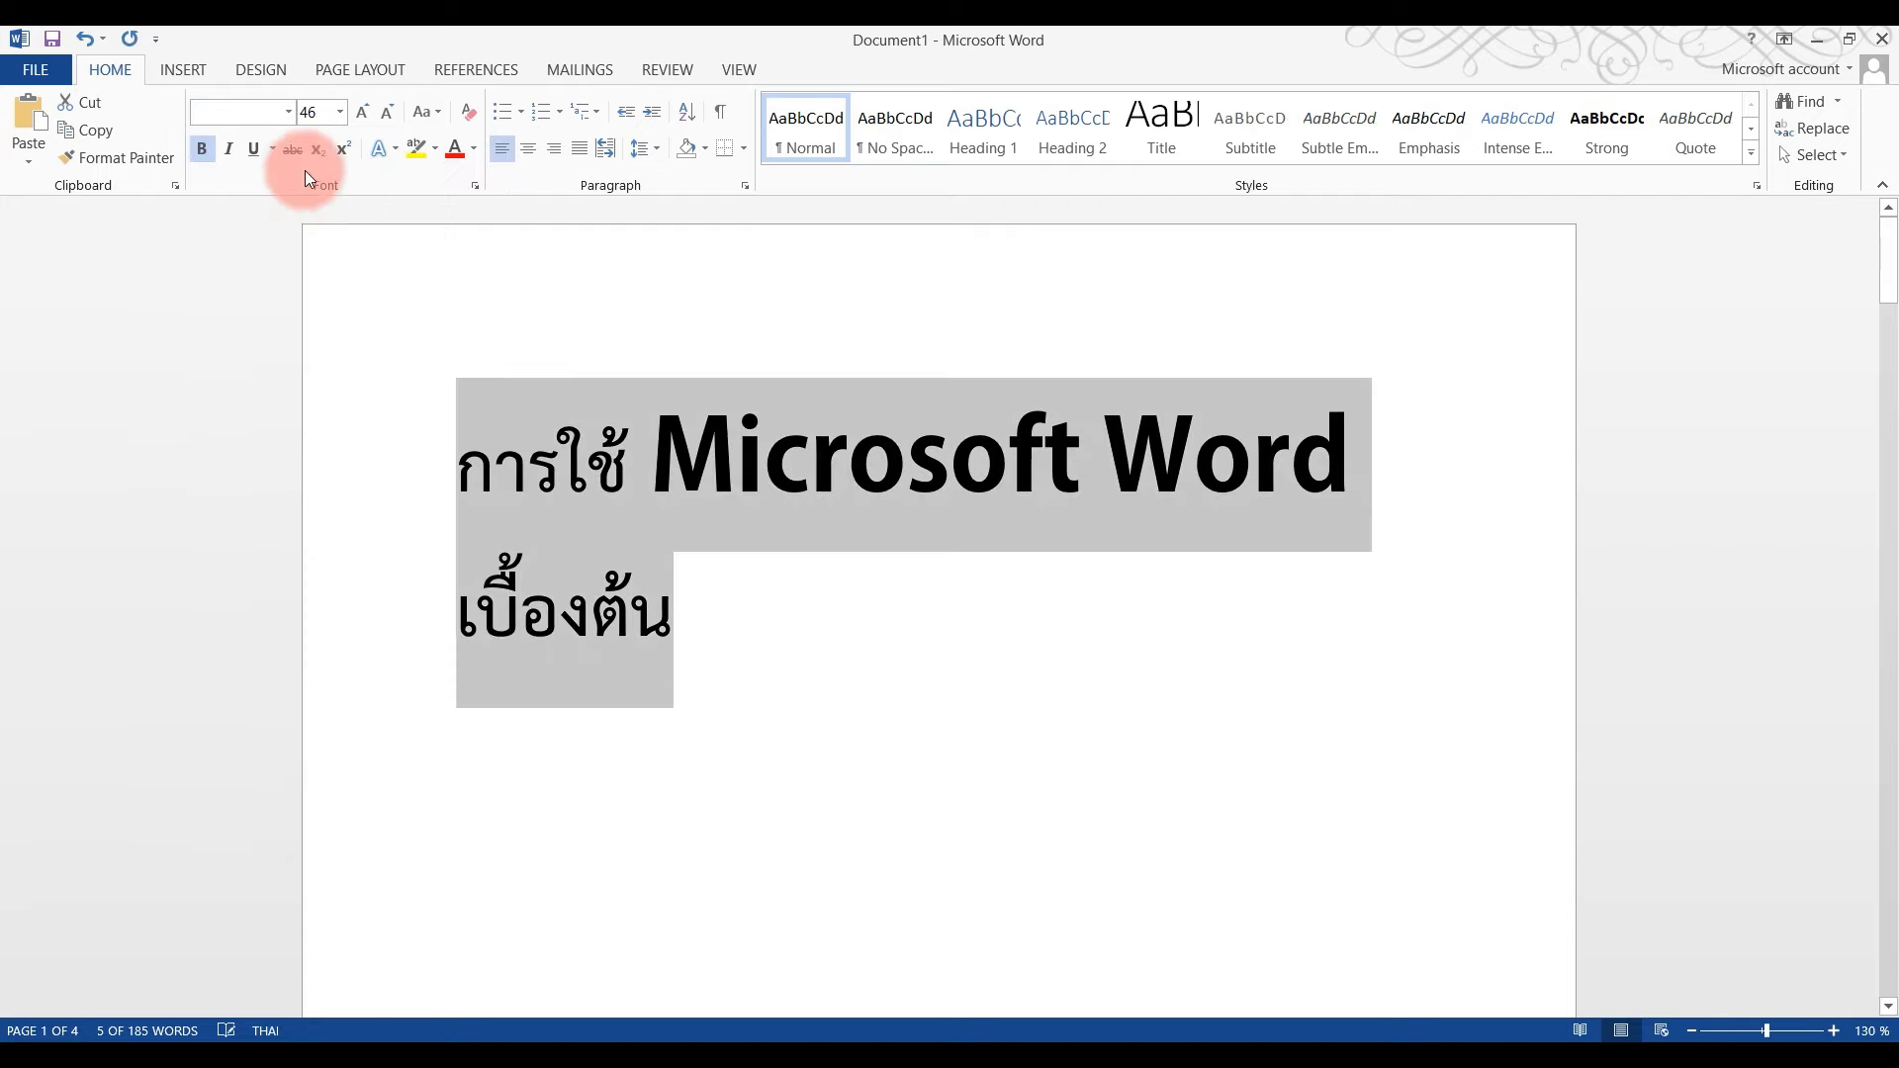
click(289, 114)
click(324, 536)
- Select both lines of the title and set its font size to 36
double_click(324, 536)
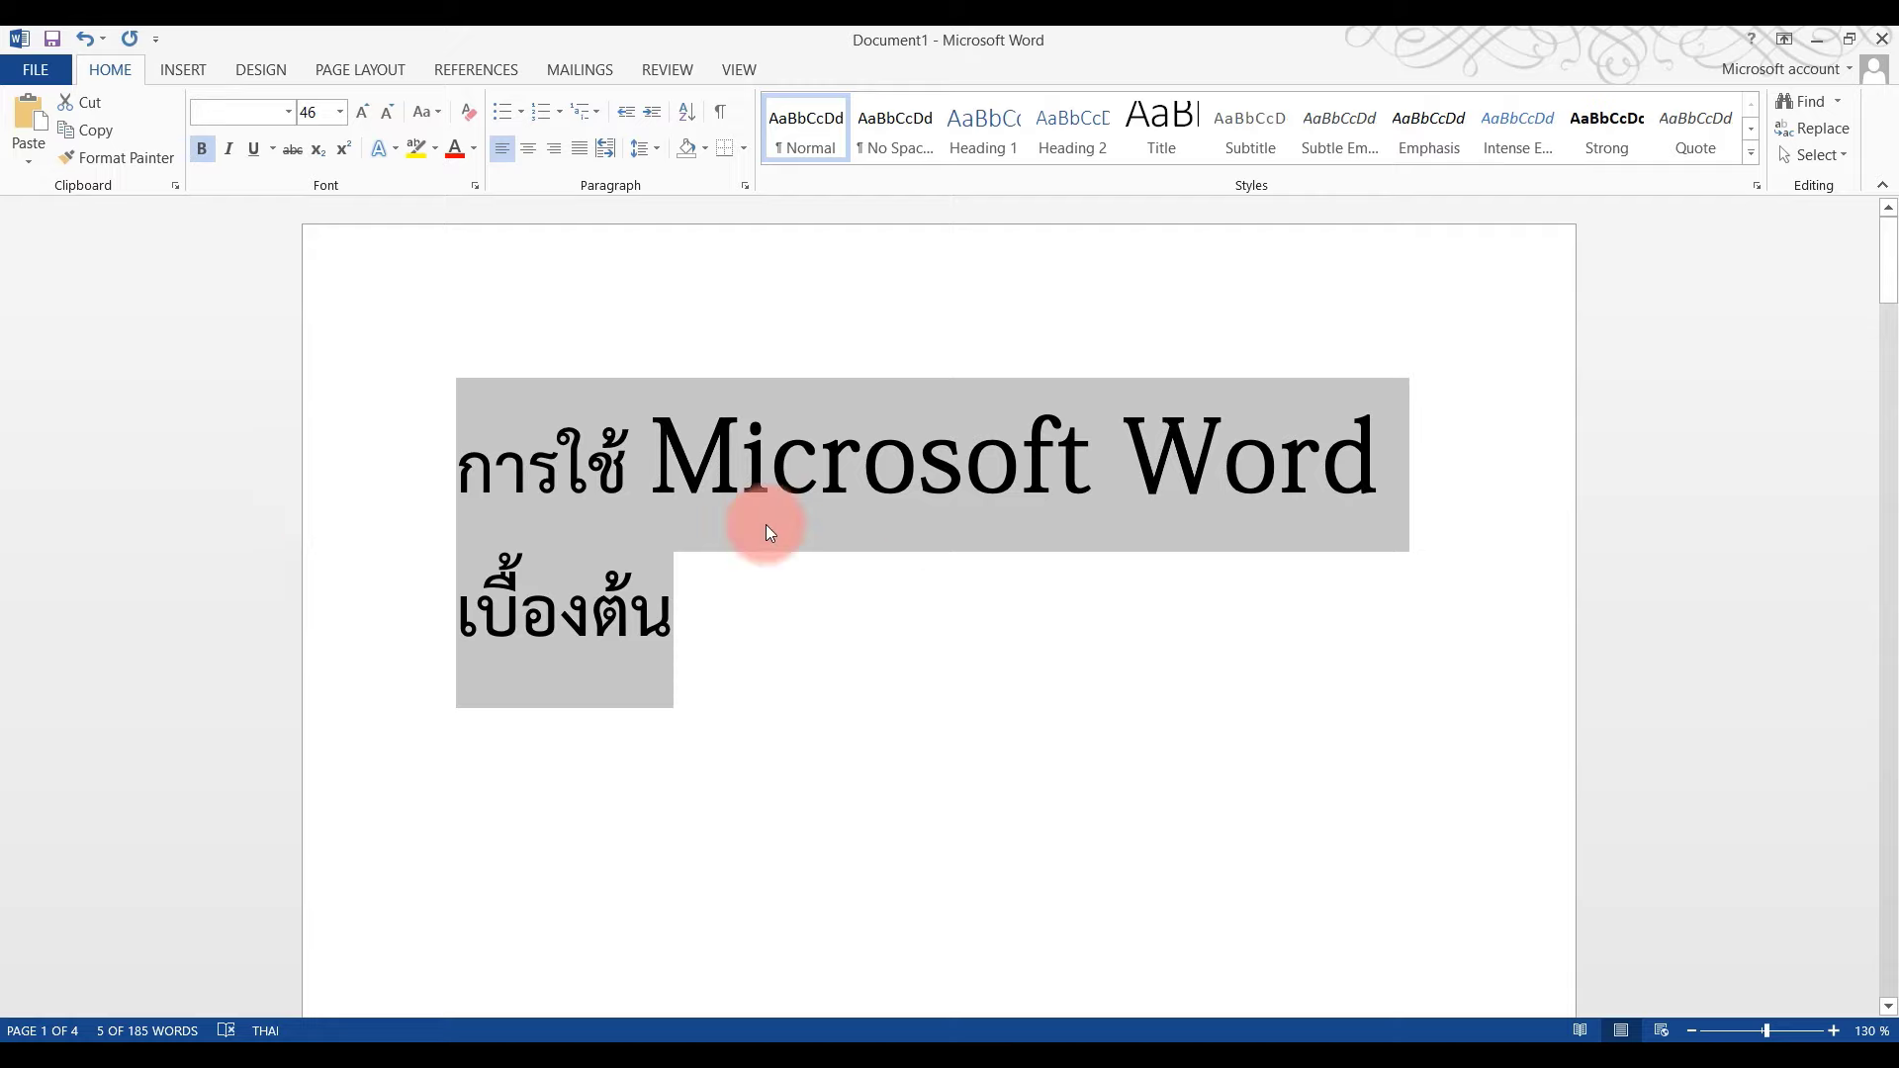
click(797, 618)
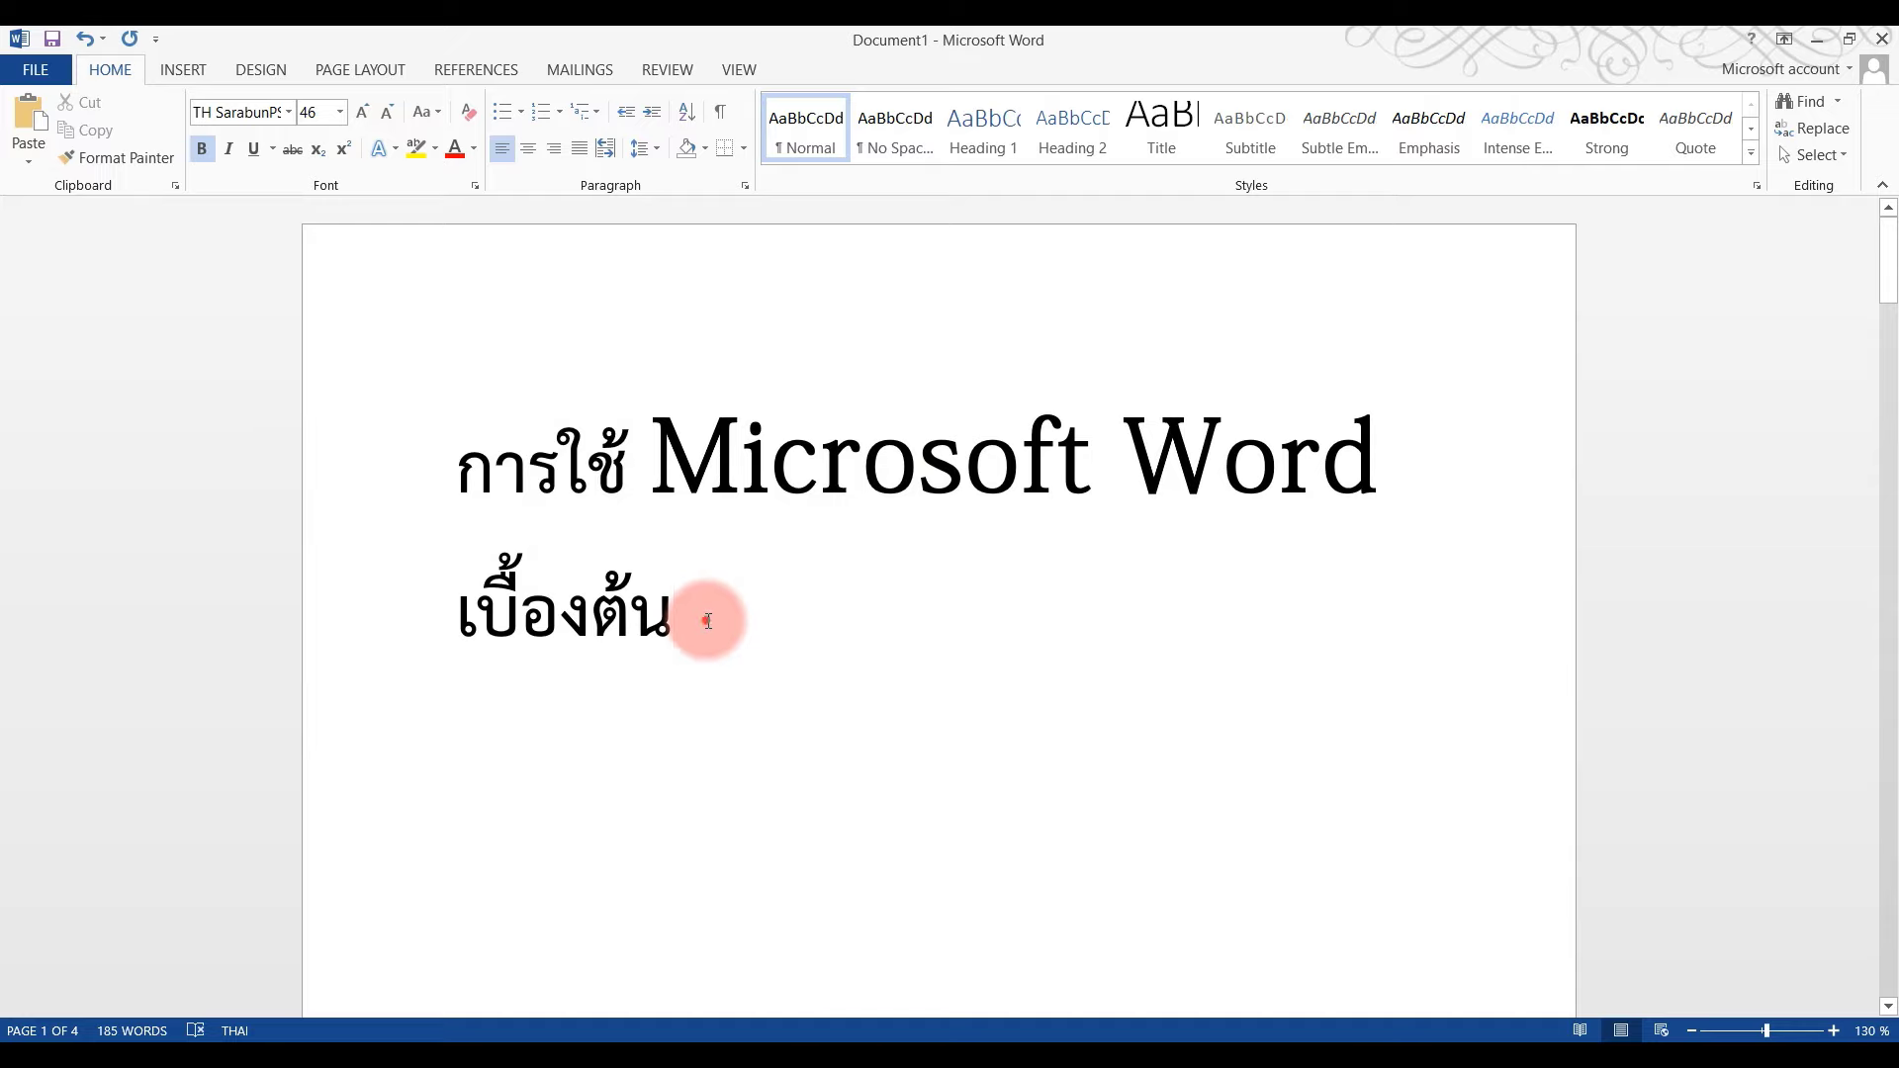
drag(709, 621, 457, 465)
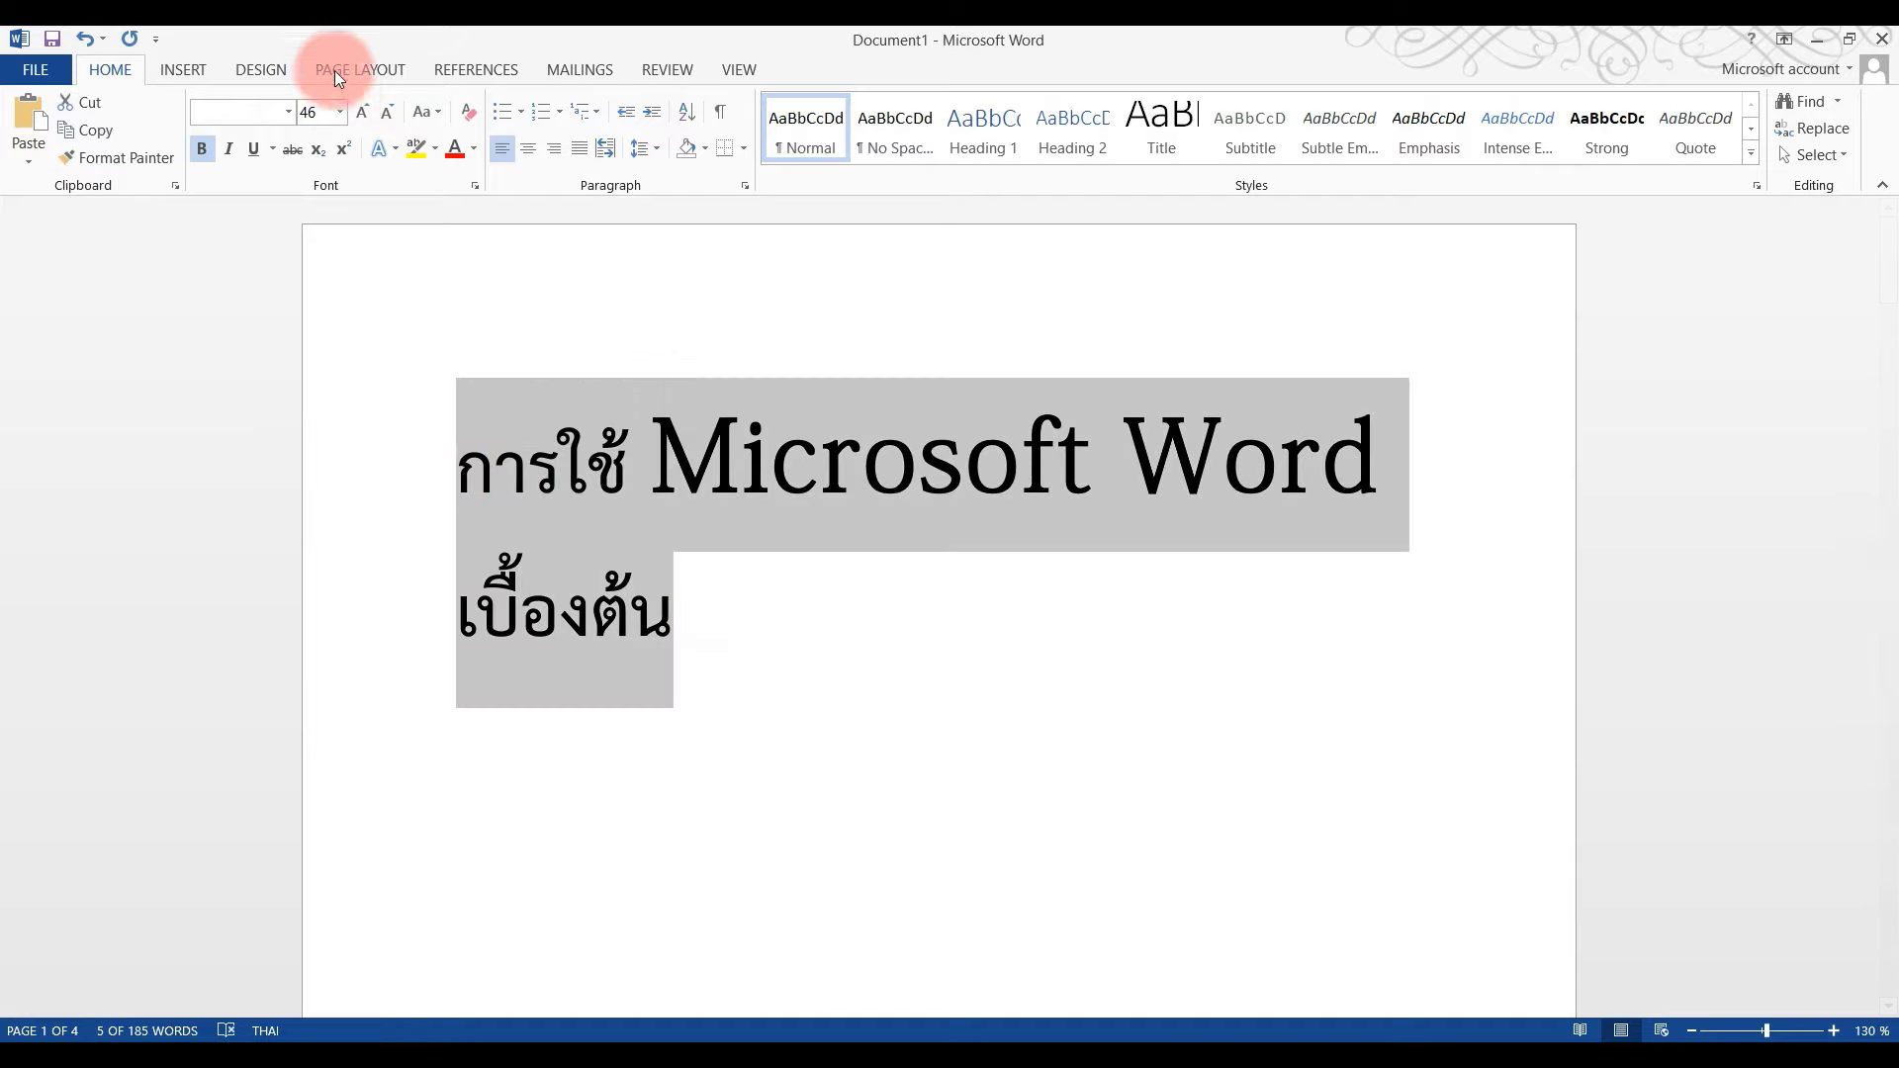
click(341, 111)
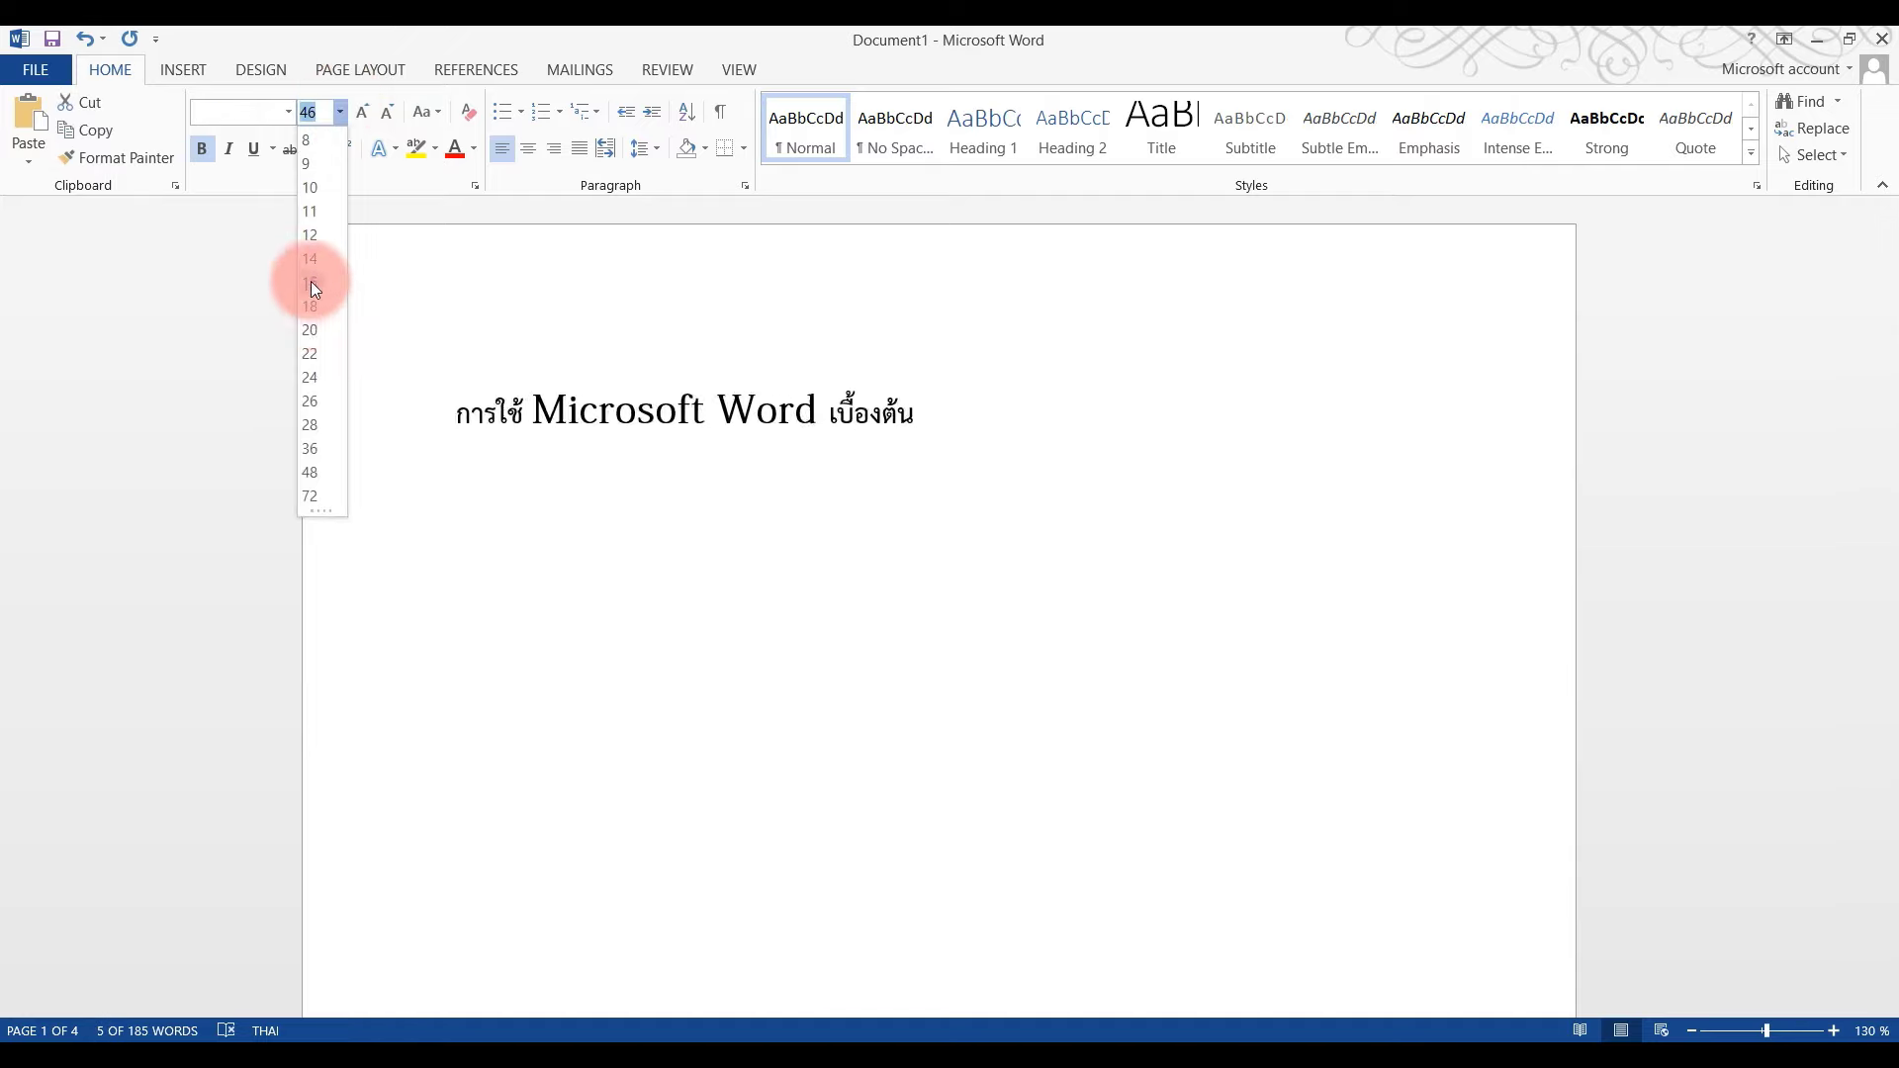
click(317, 446)
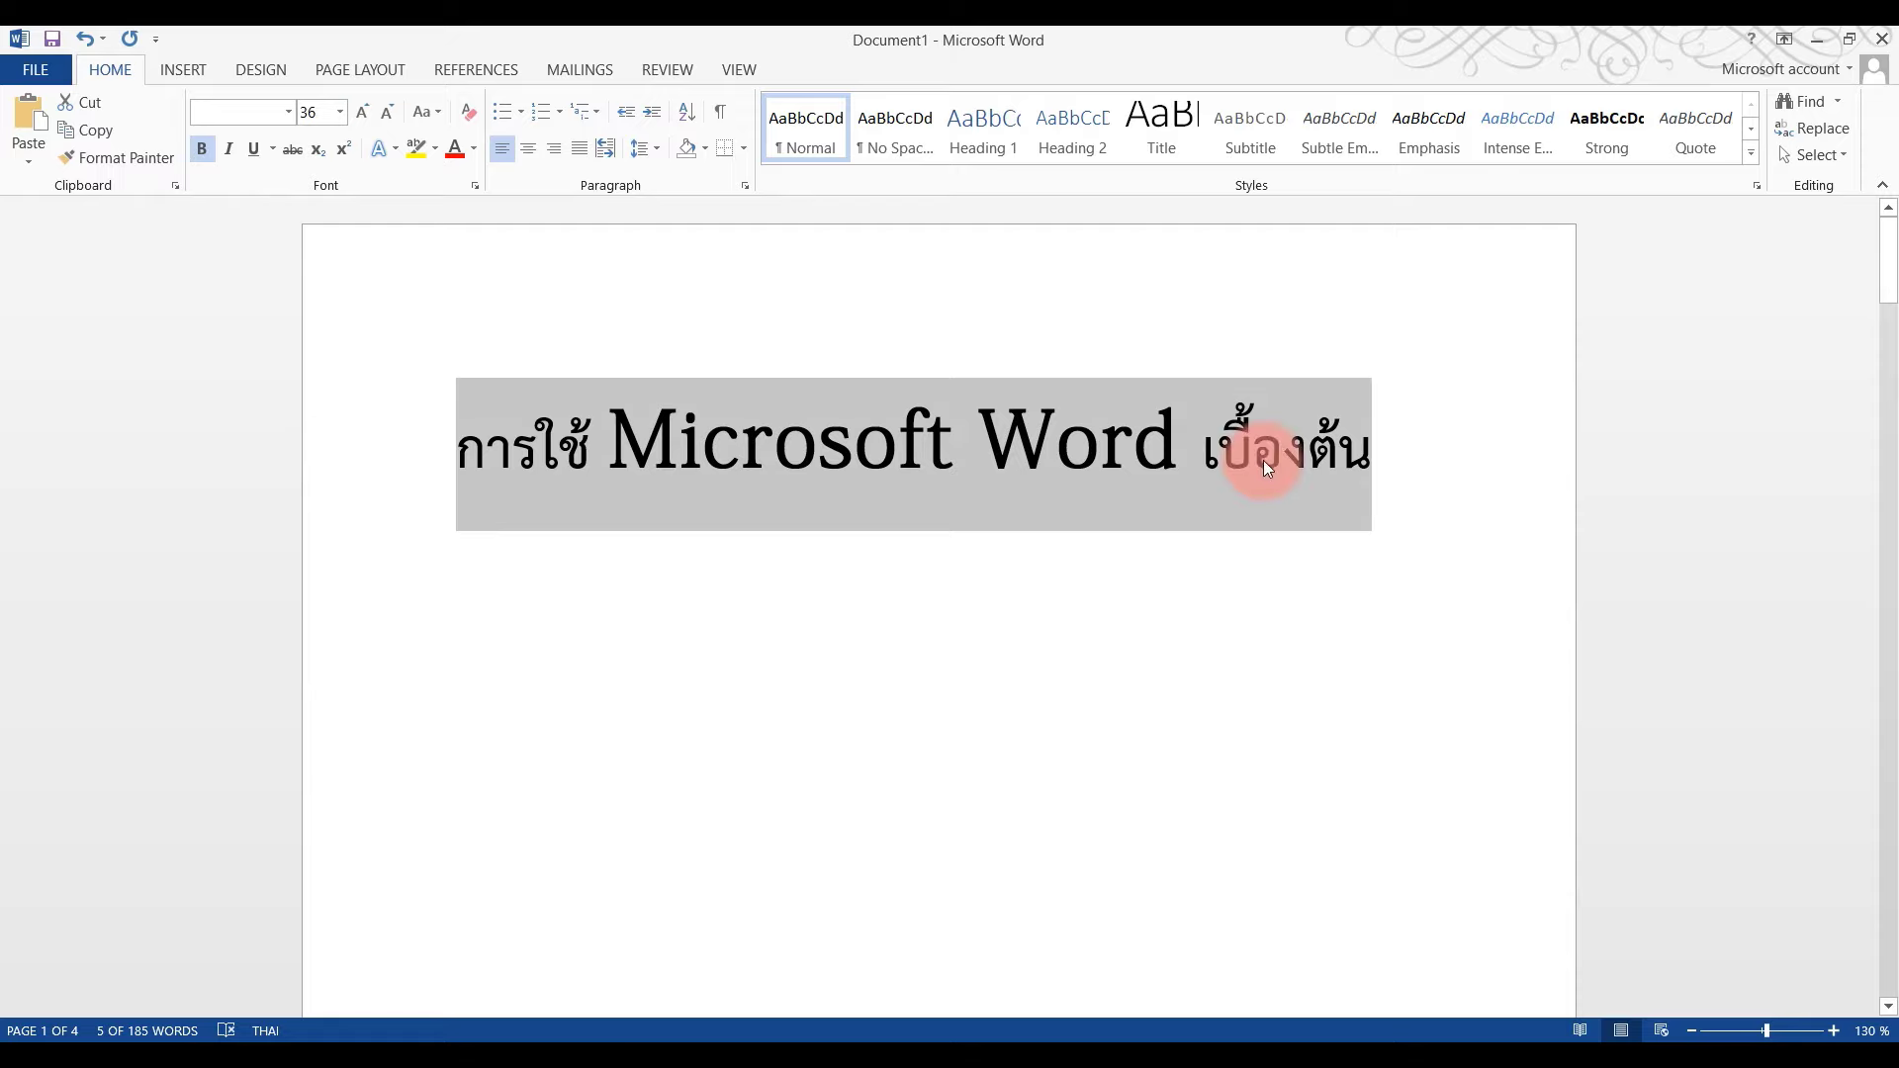
- Toggle Bold off and on twice on the selected title, then apply Italic and Underline
drag(1433, 445, 360, 458)
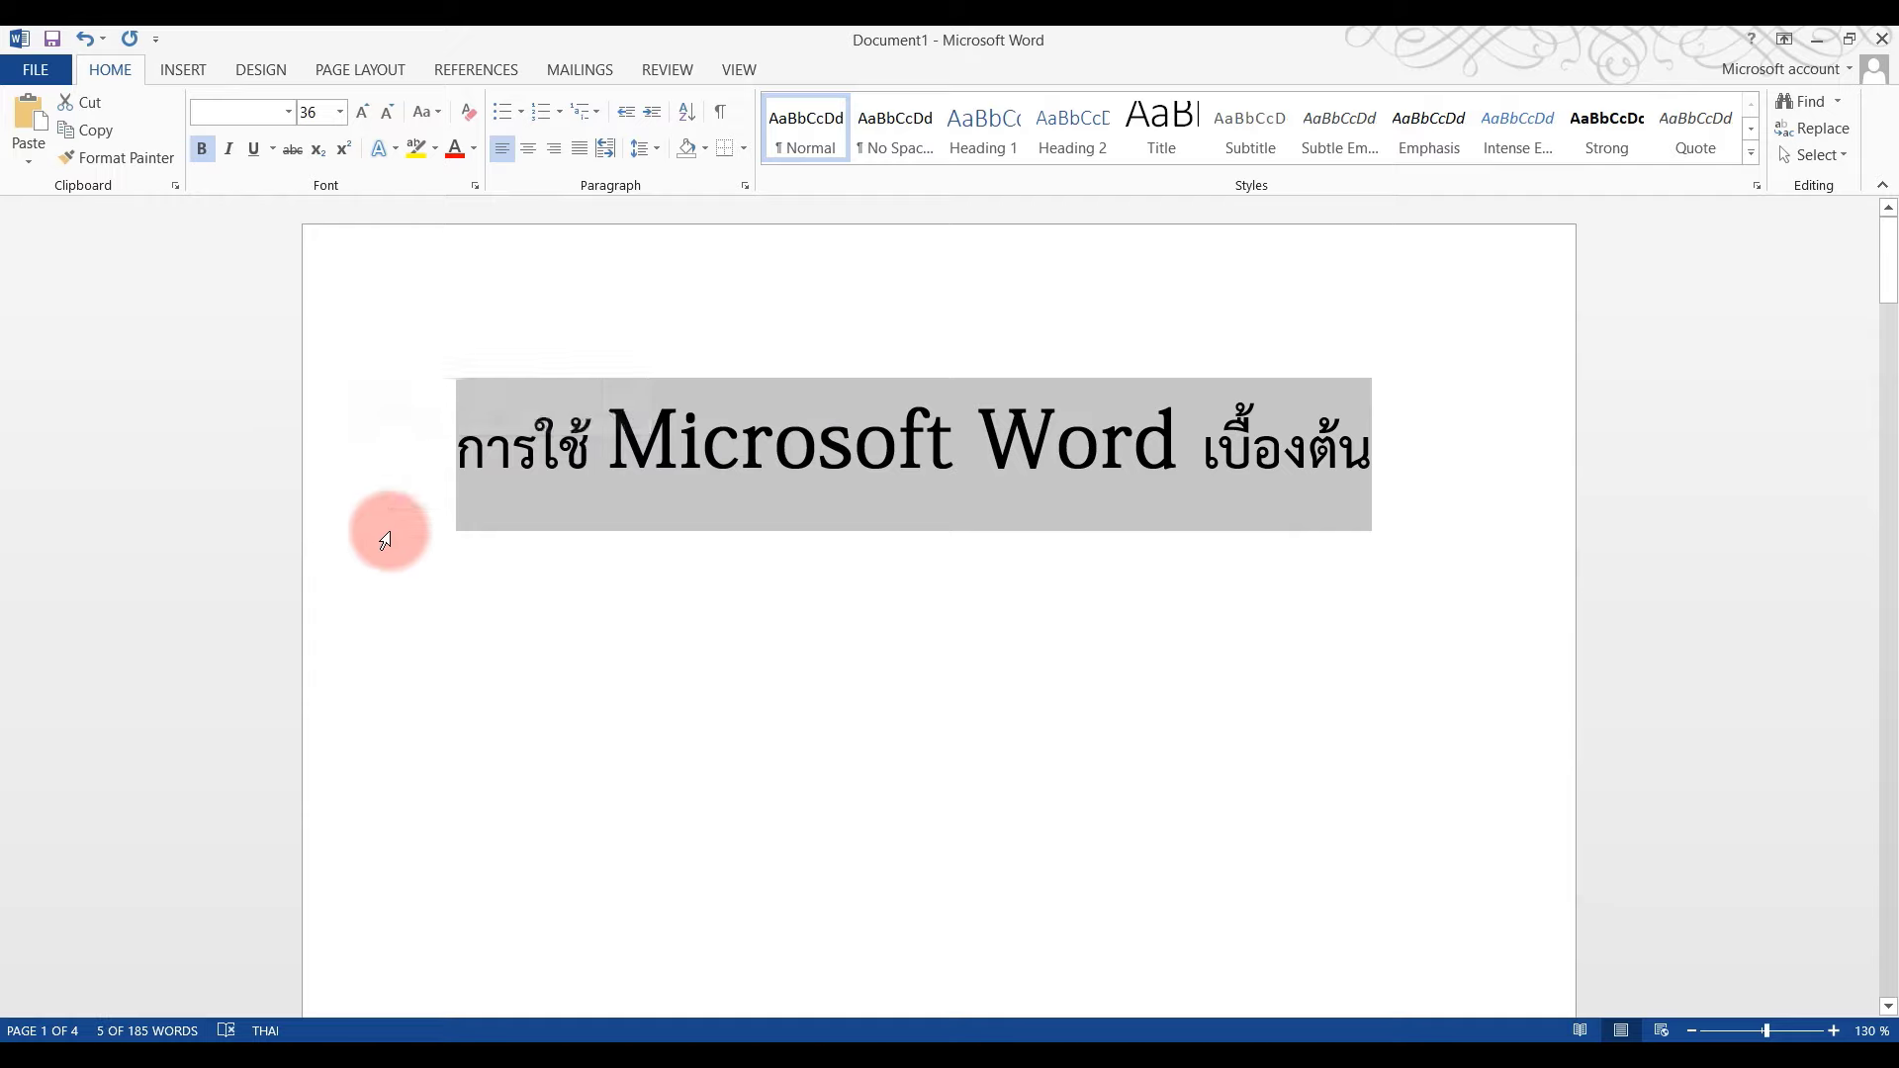
click(202, 151)
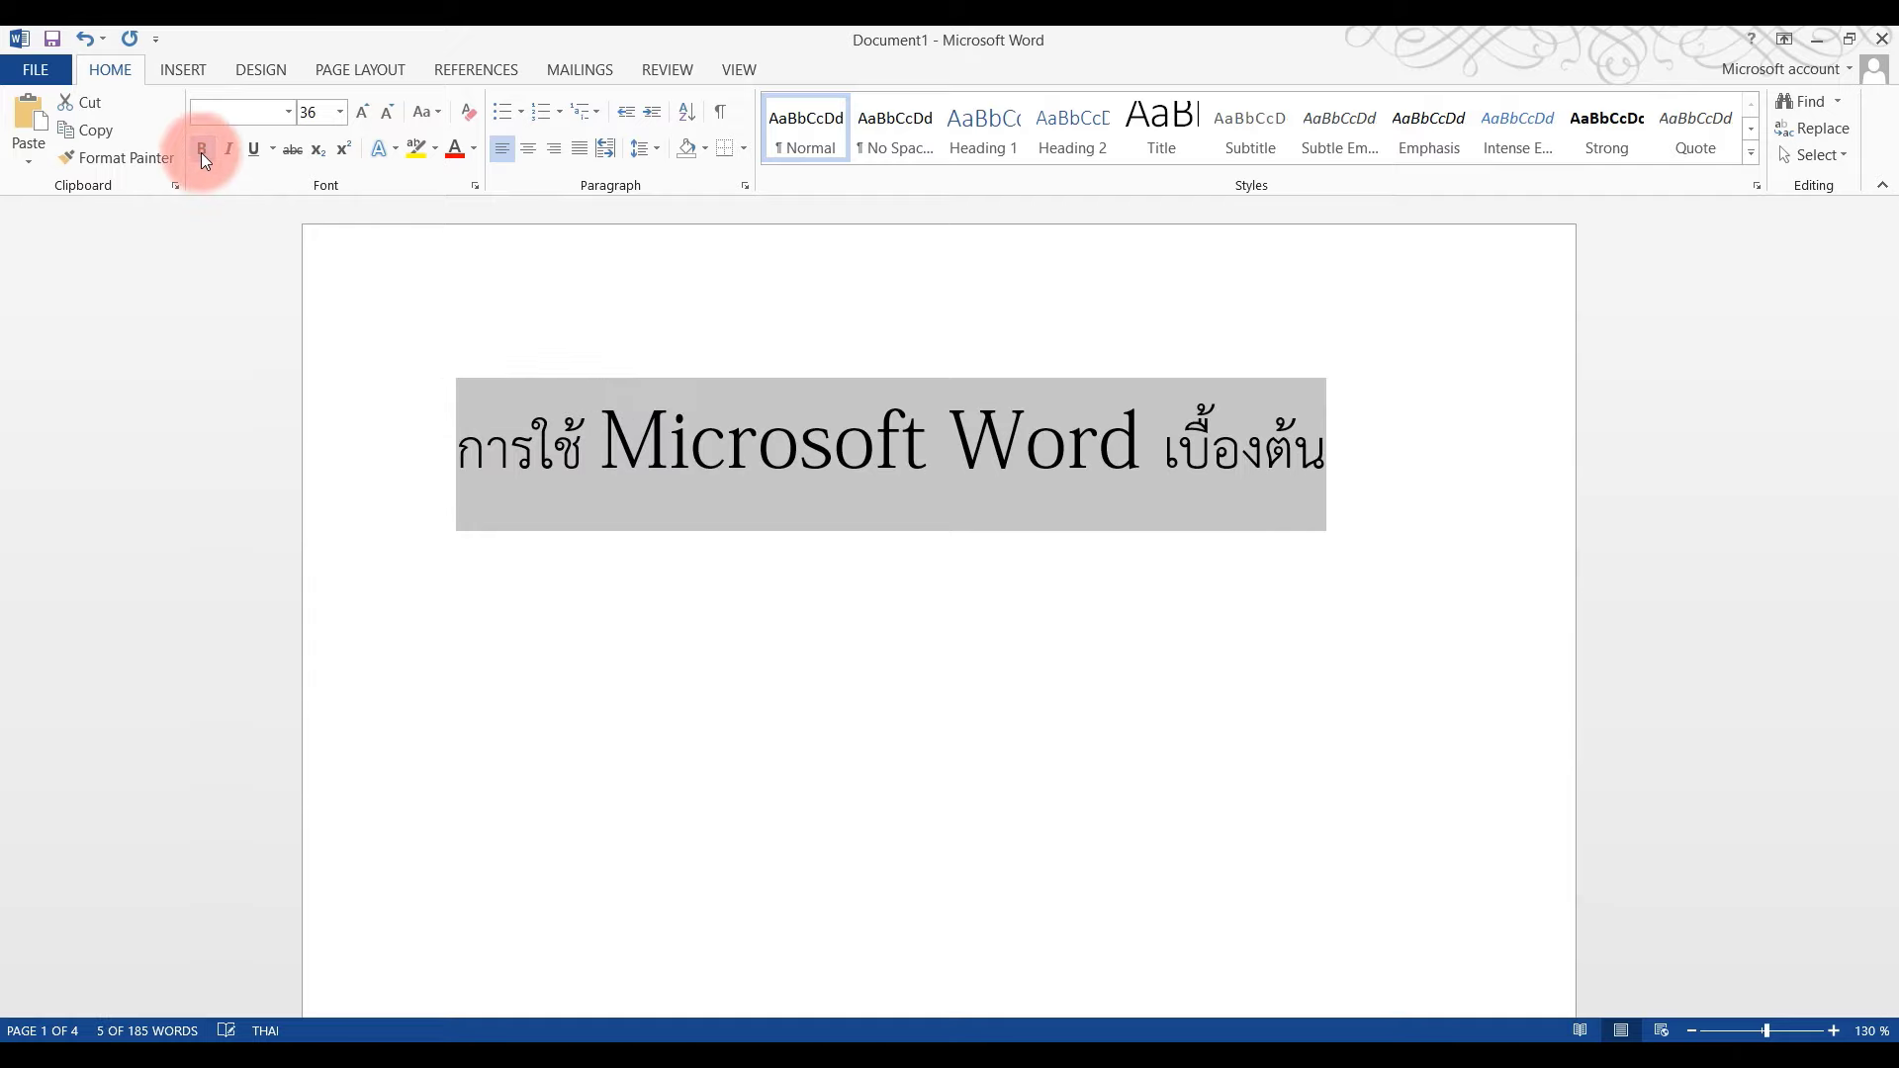
click(202, 150)
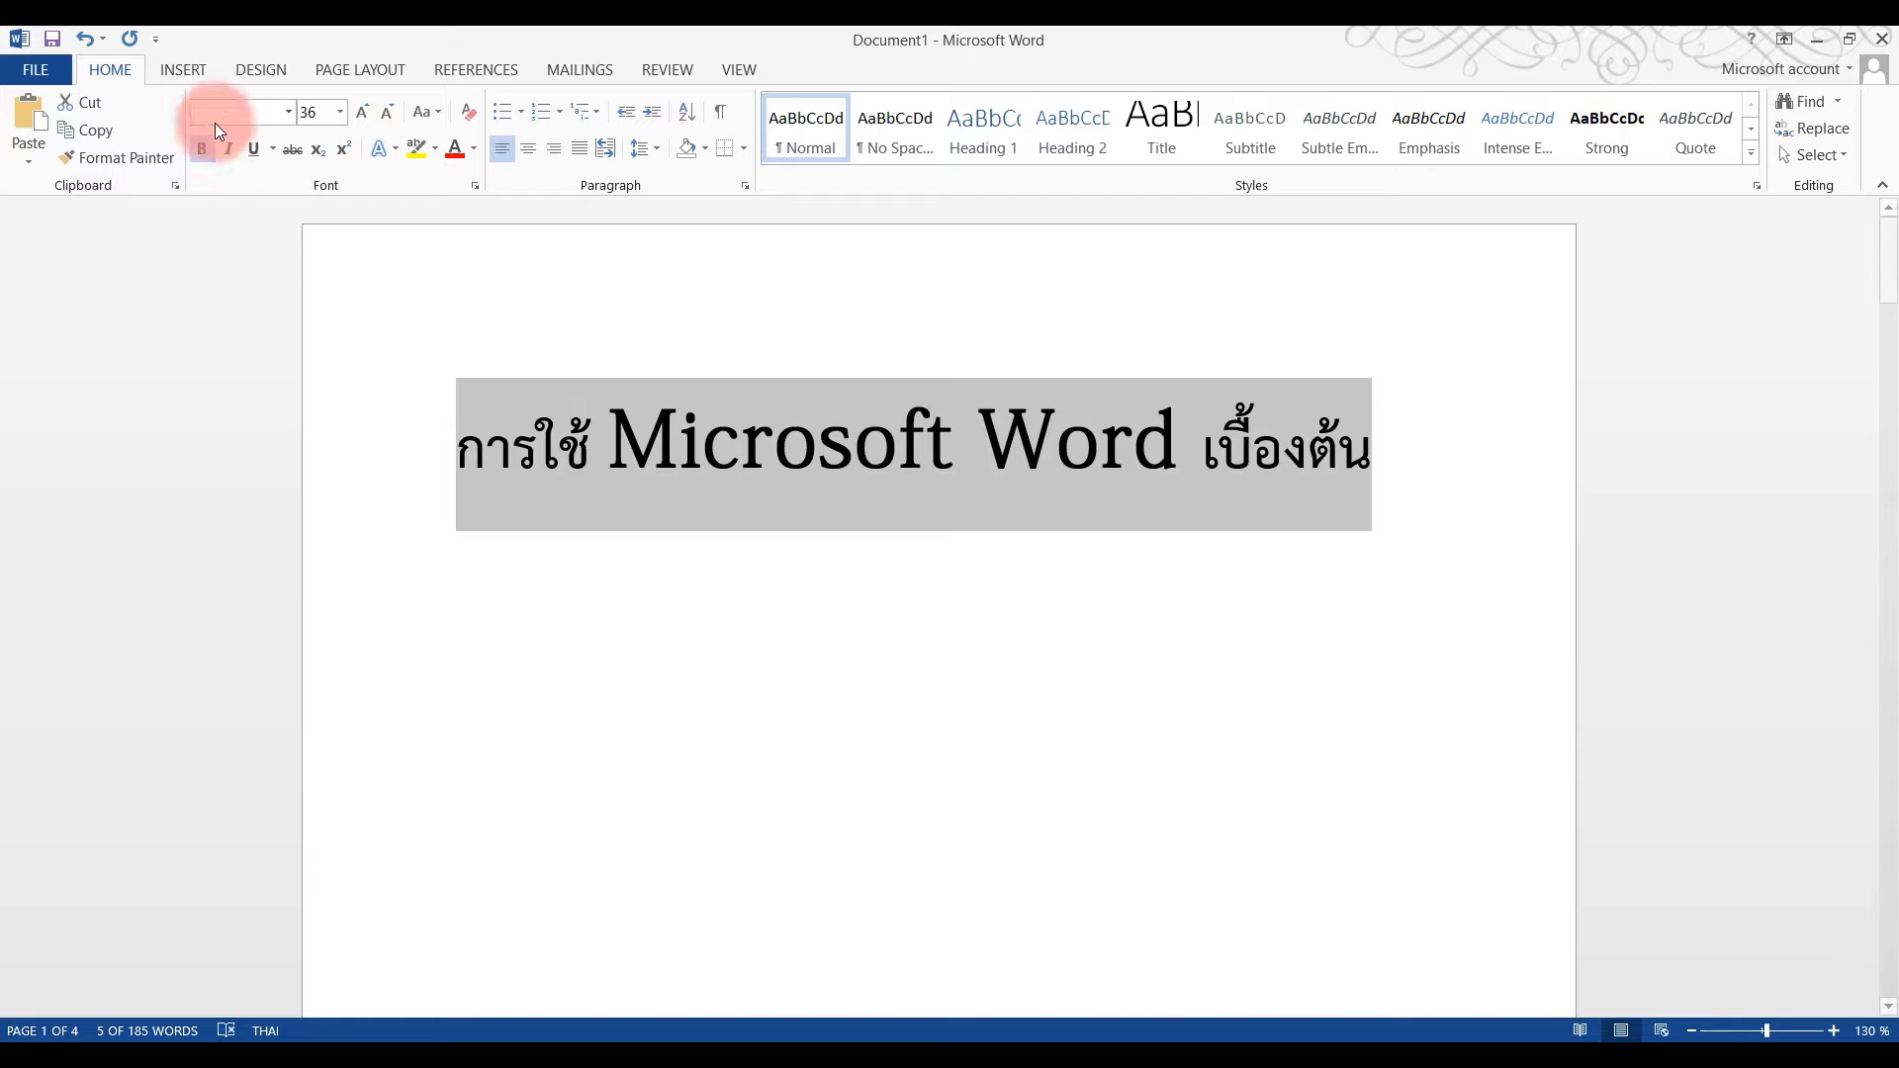
click(202, 151)
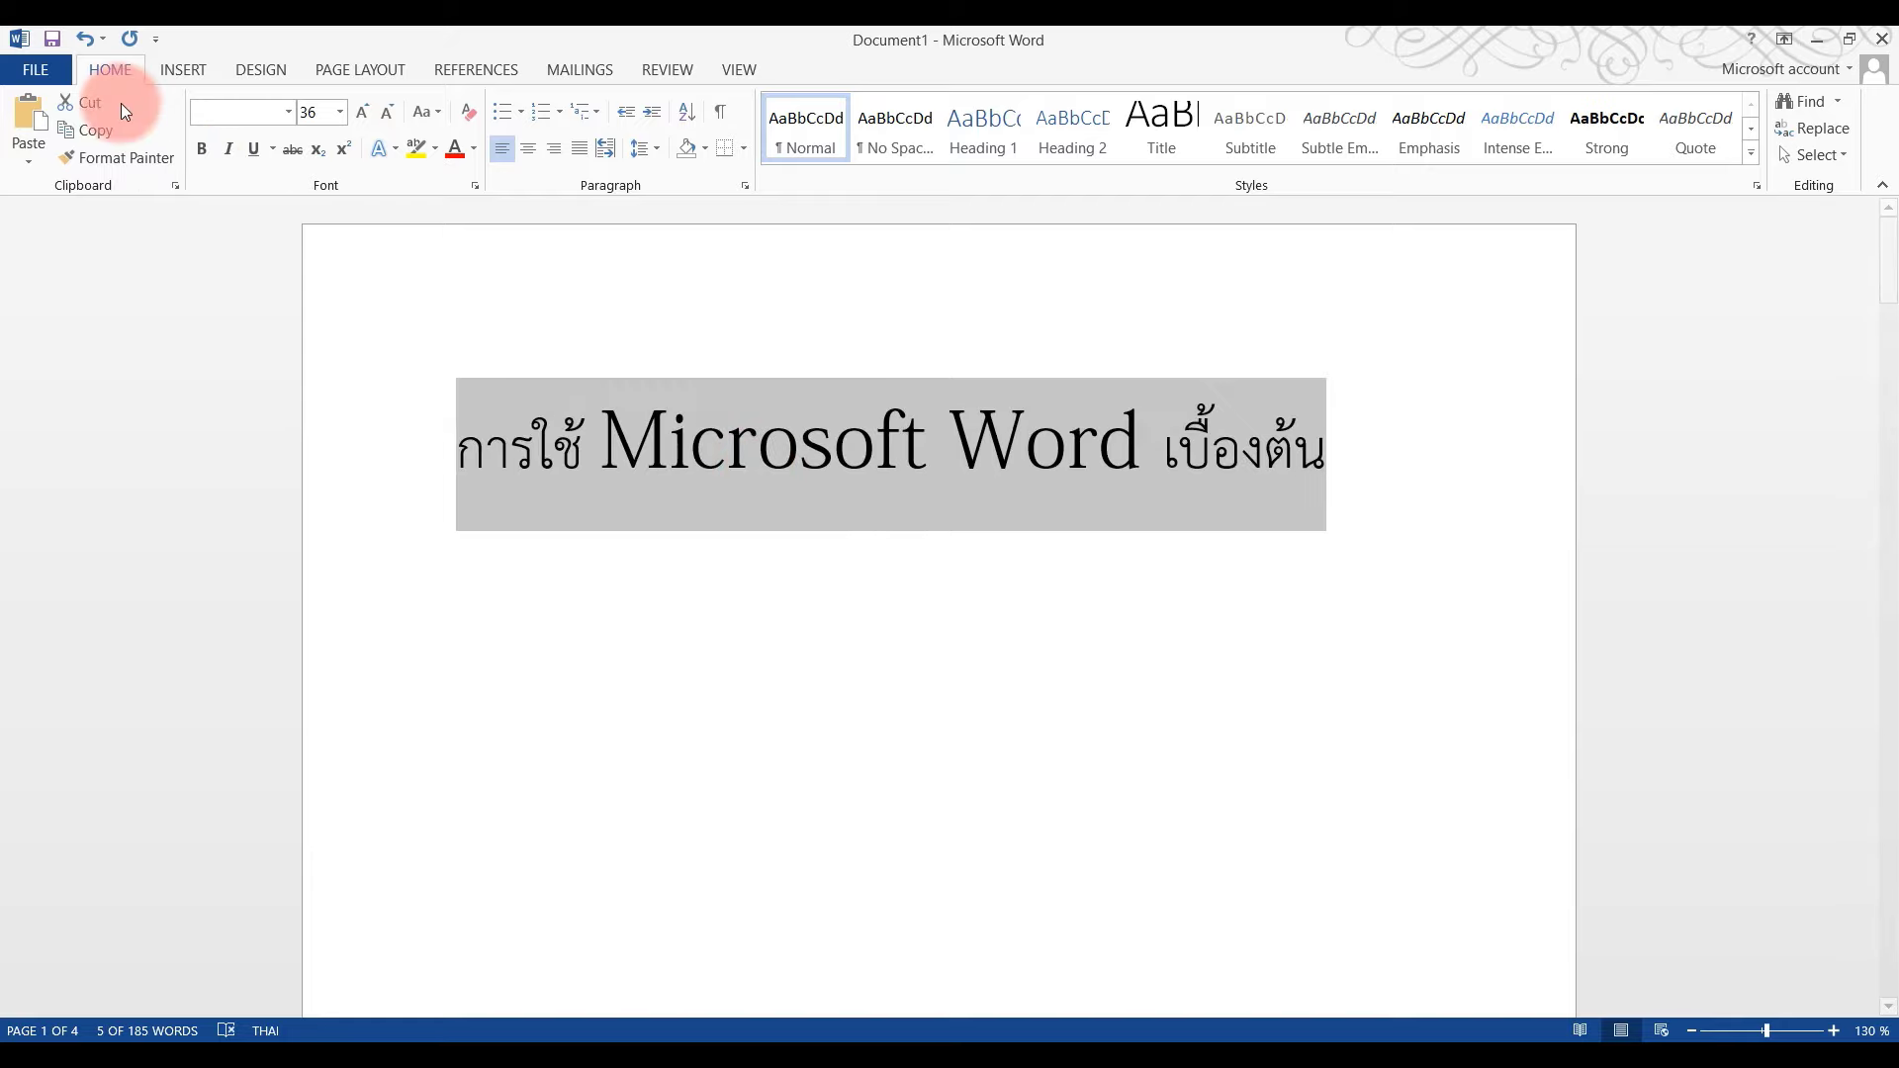
click(208, 150)
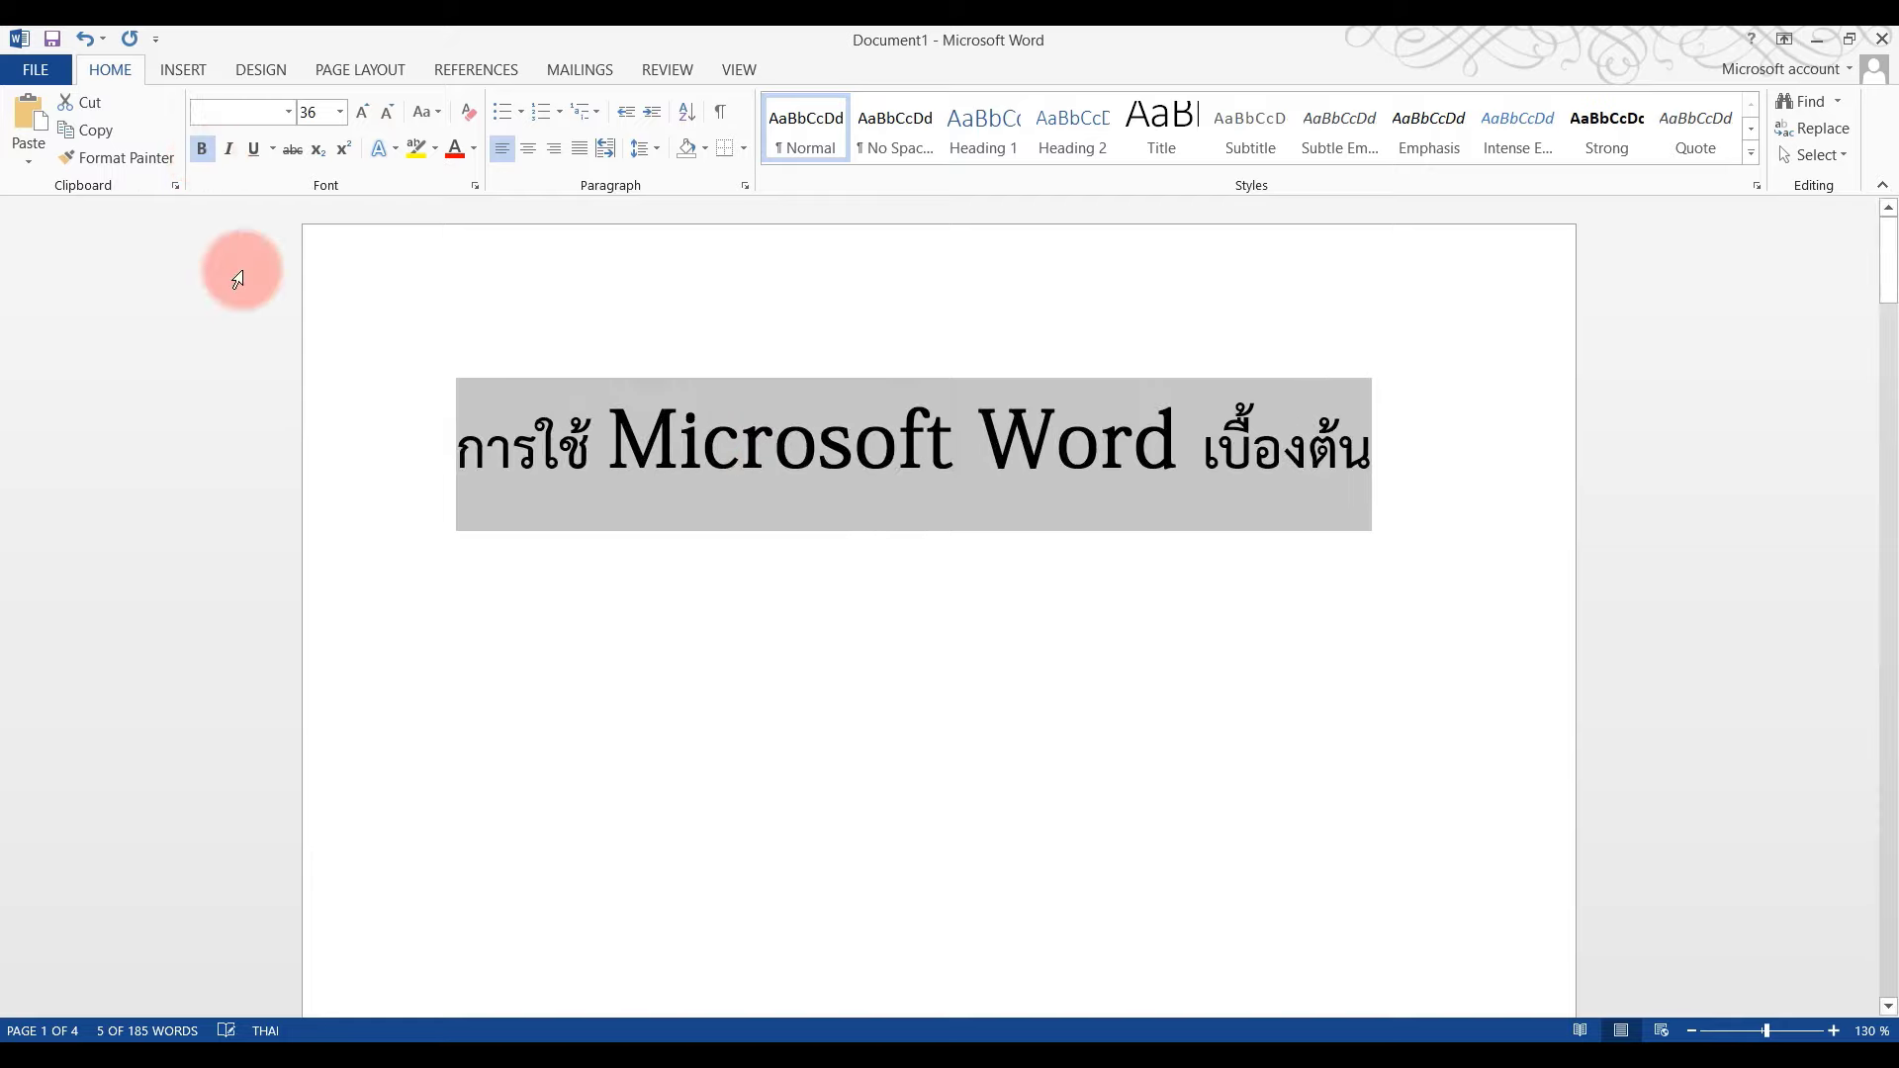
click(228, 150)
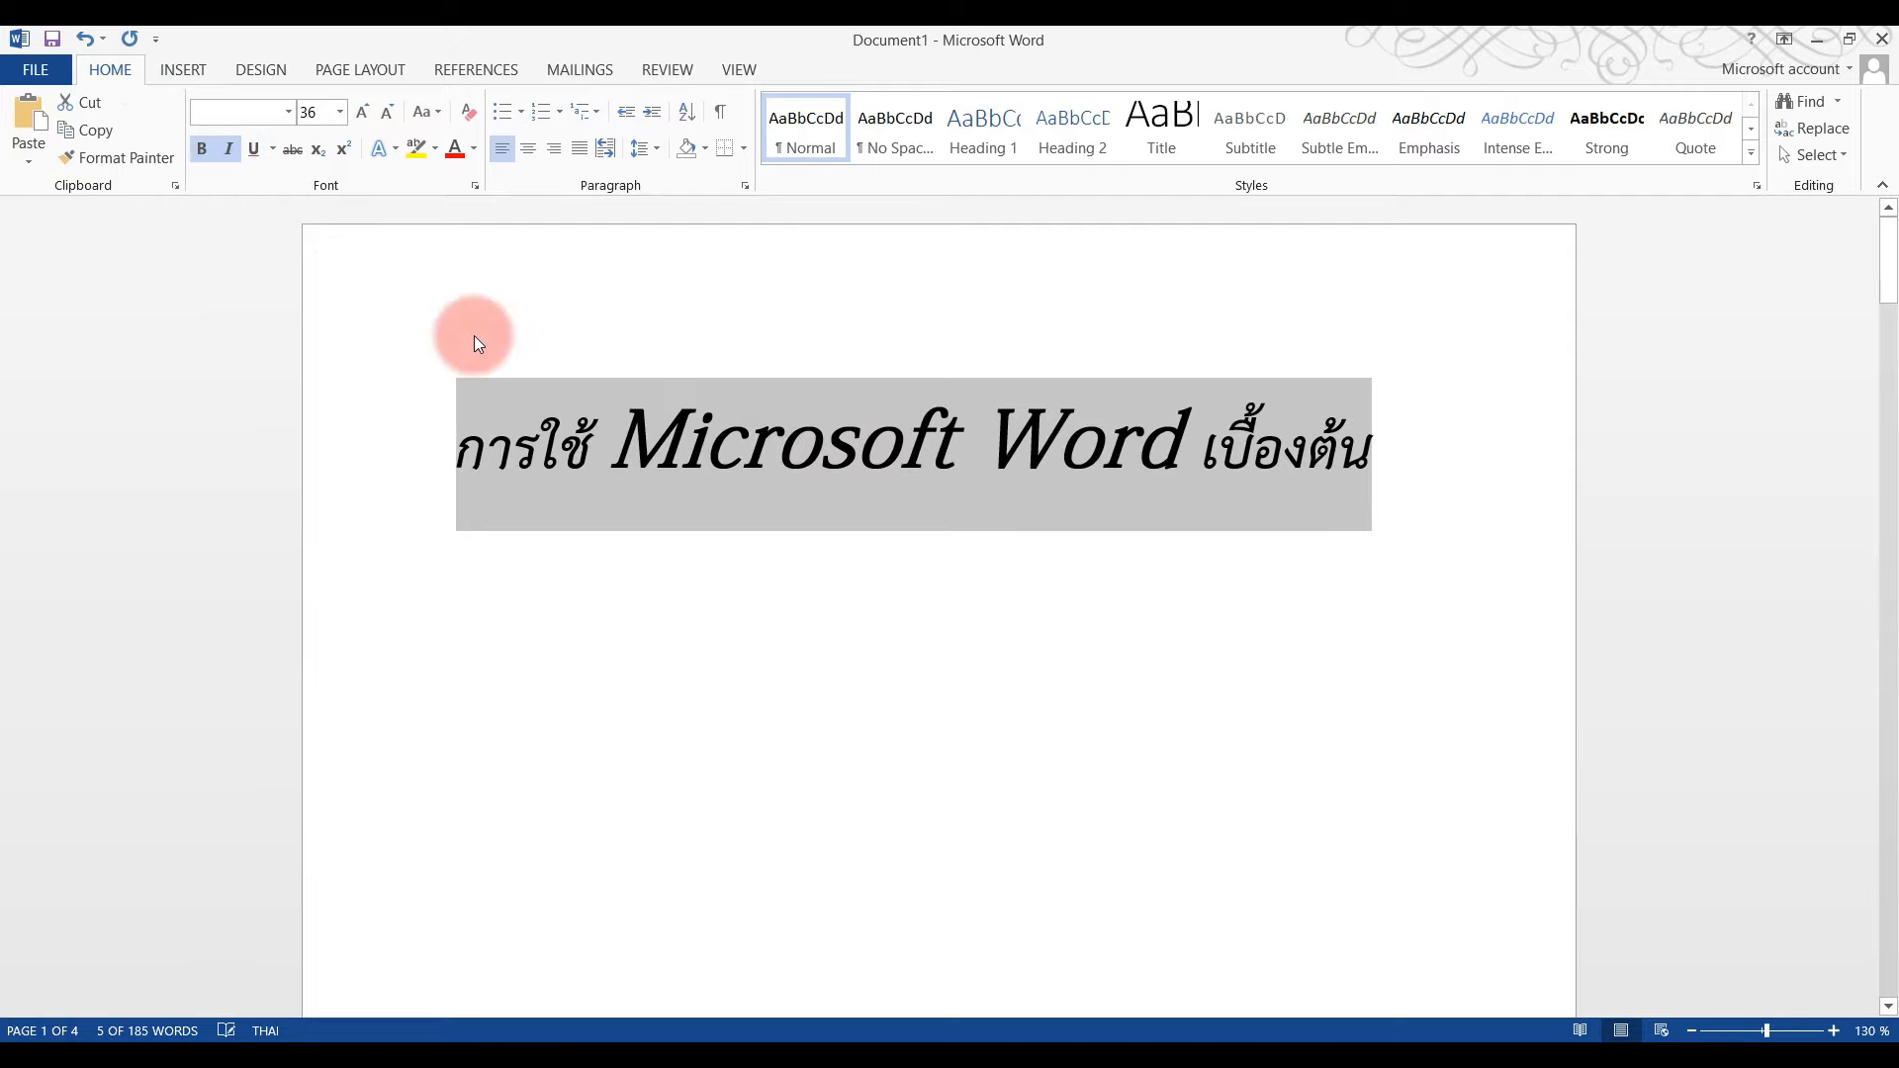
click(253, 148)
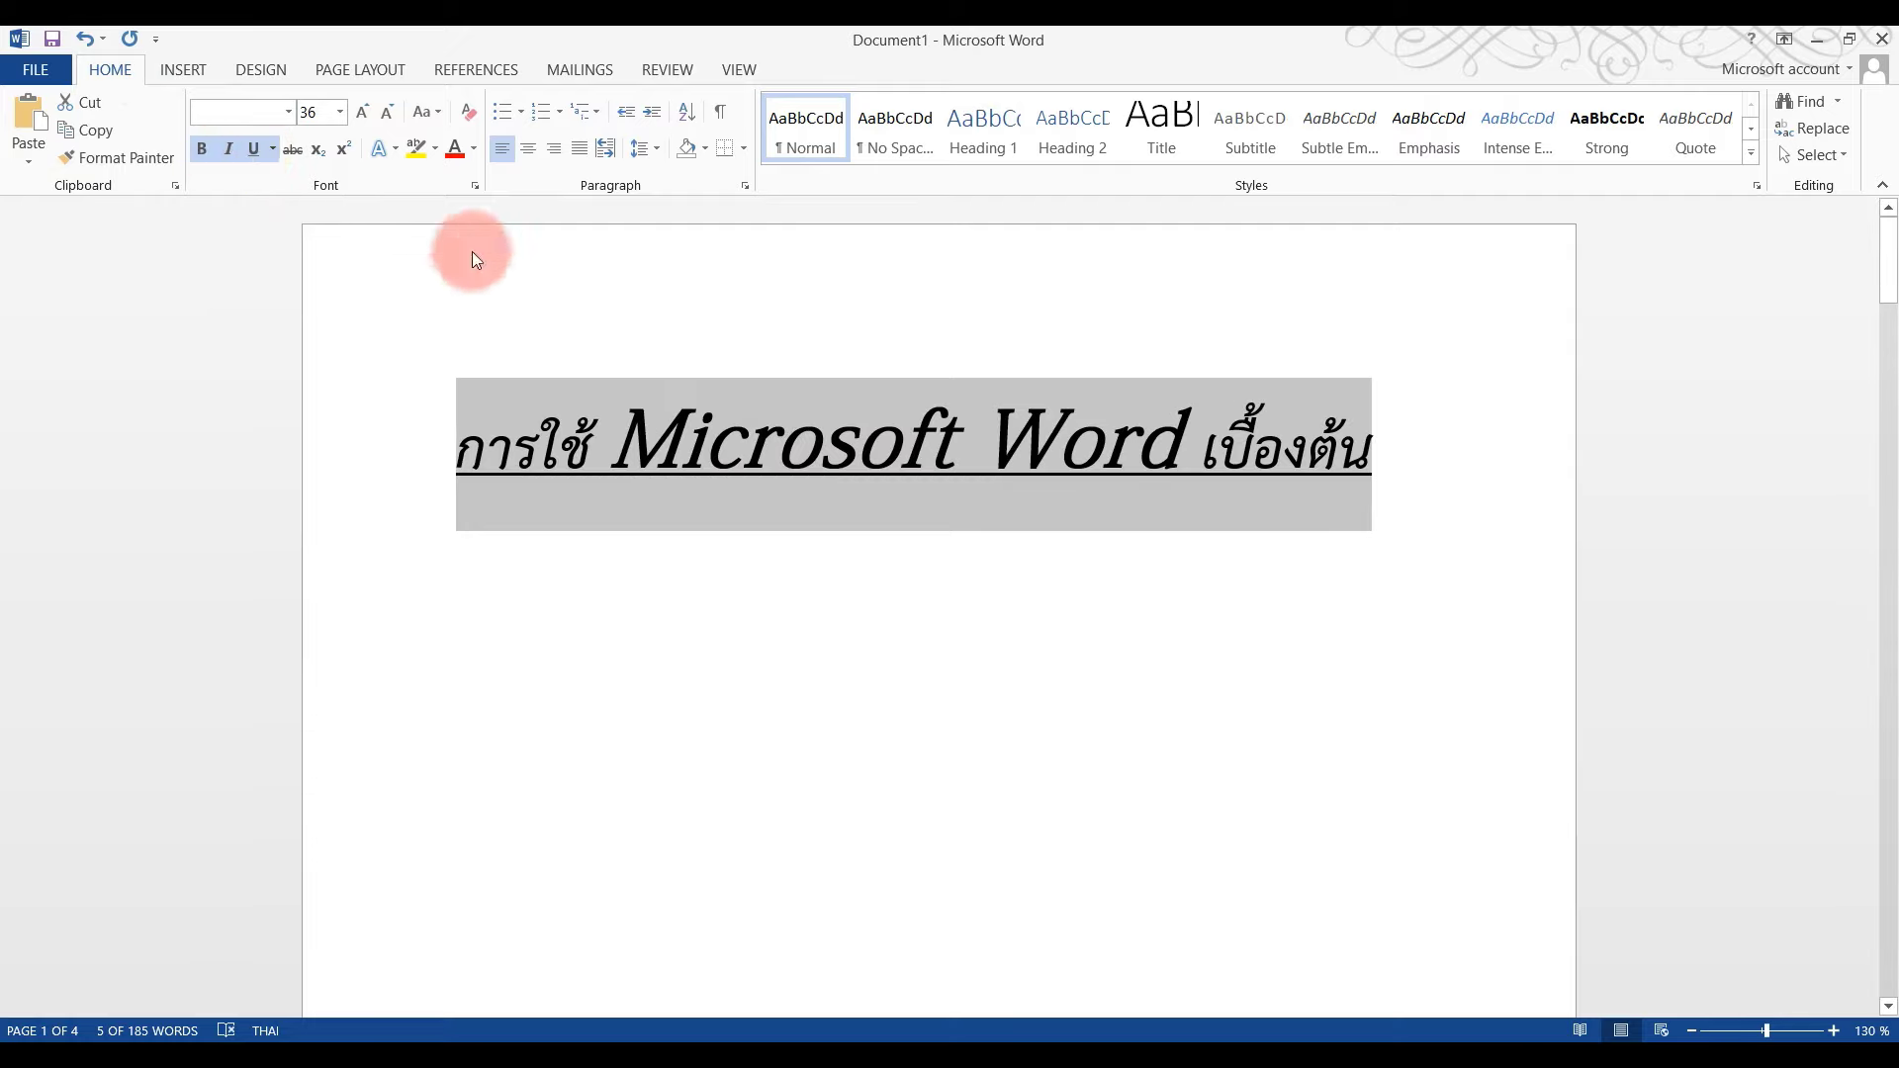
- Deselect the title, then reselect the whole title line
click(1215, 512)
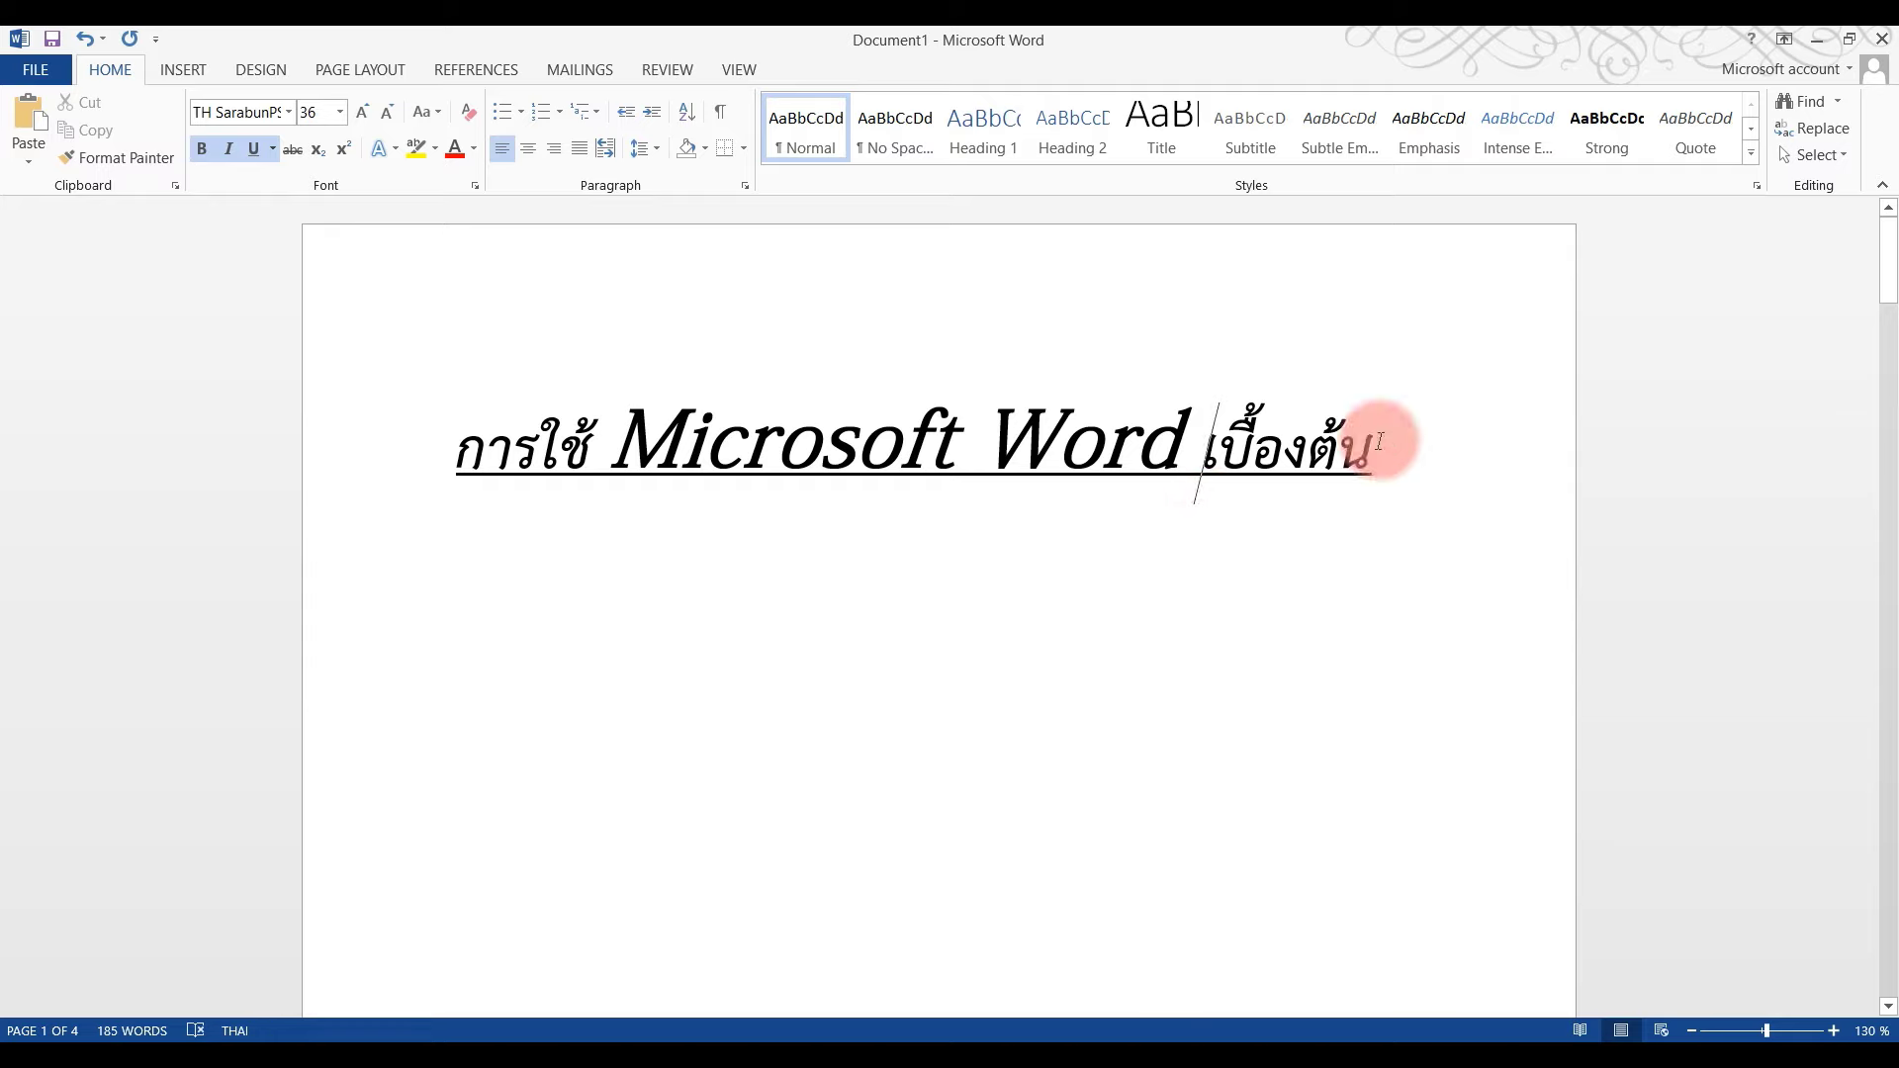
drag(1378, 438, 445, 437)
click(737, 442)
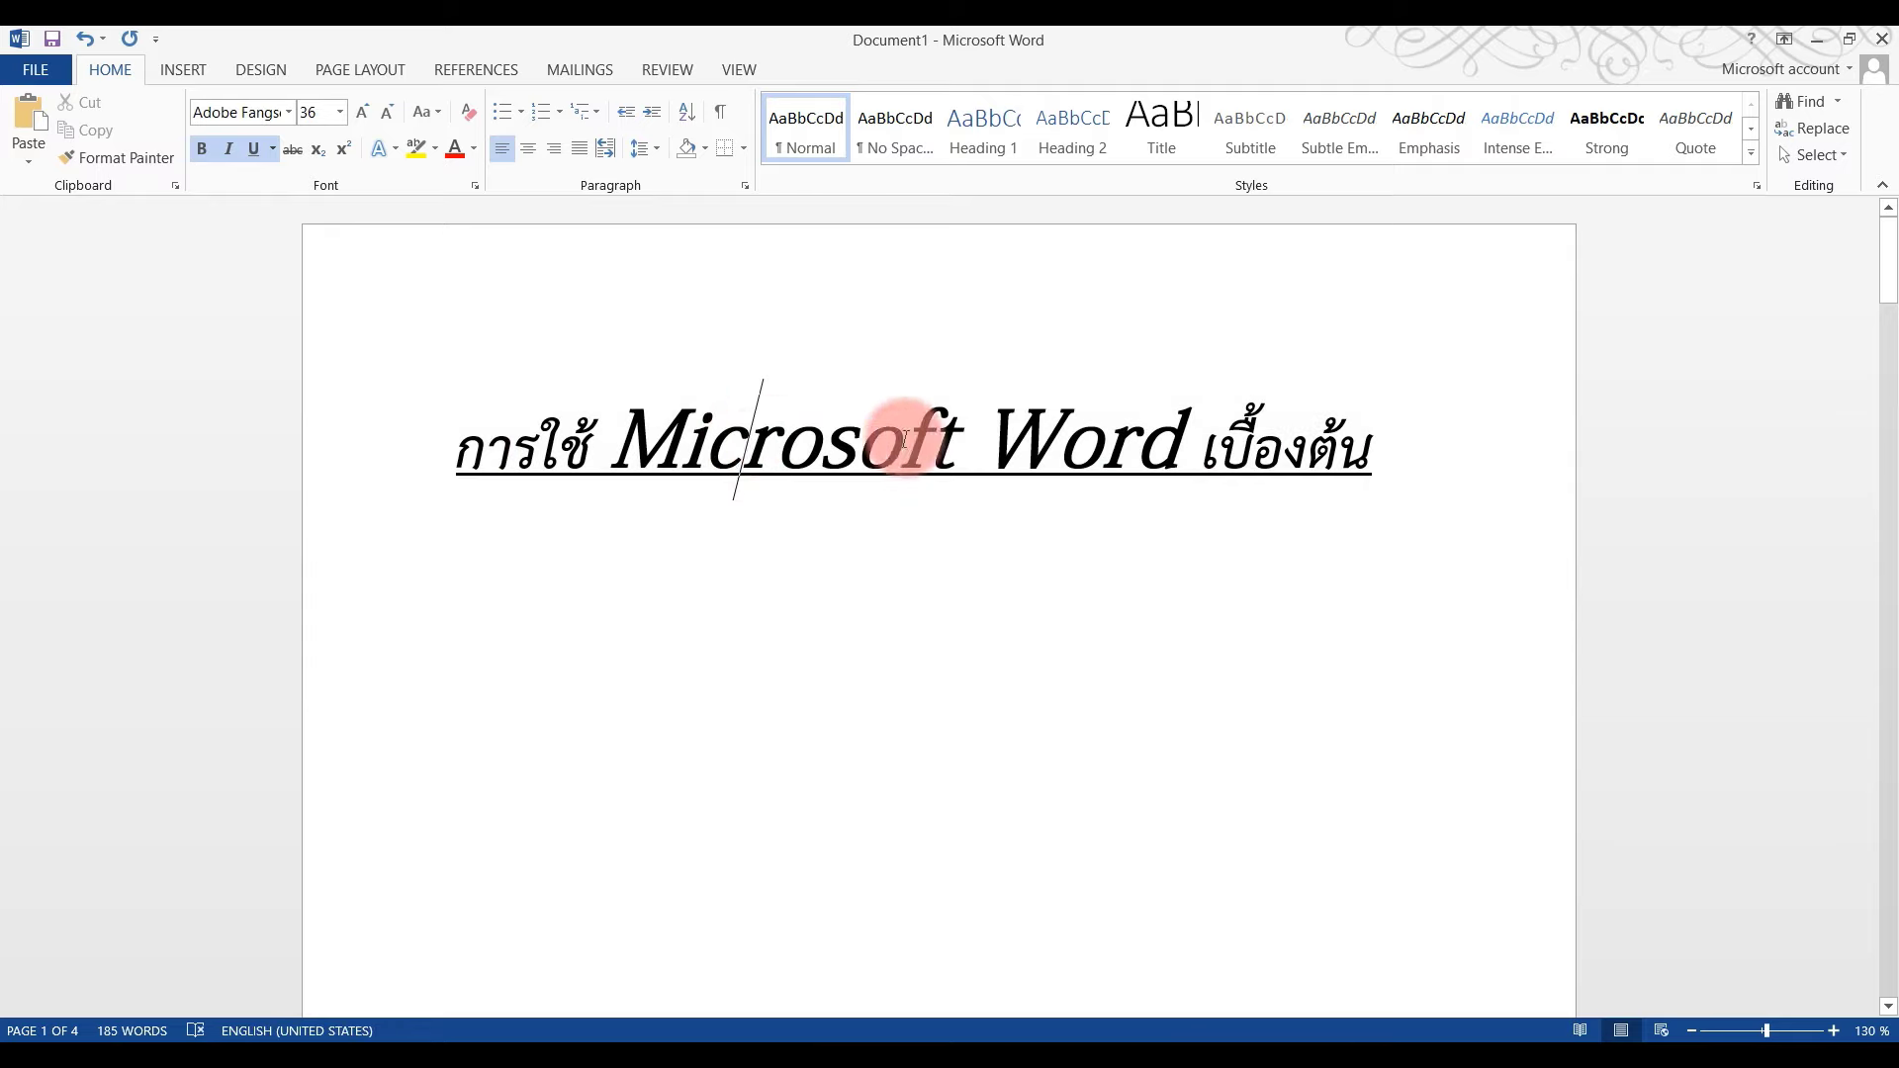
drag(1425, 445, 455, 366)
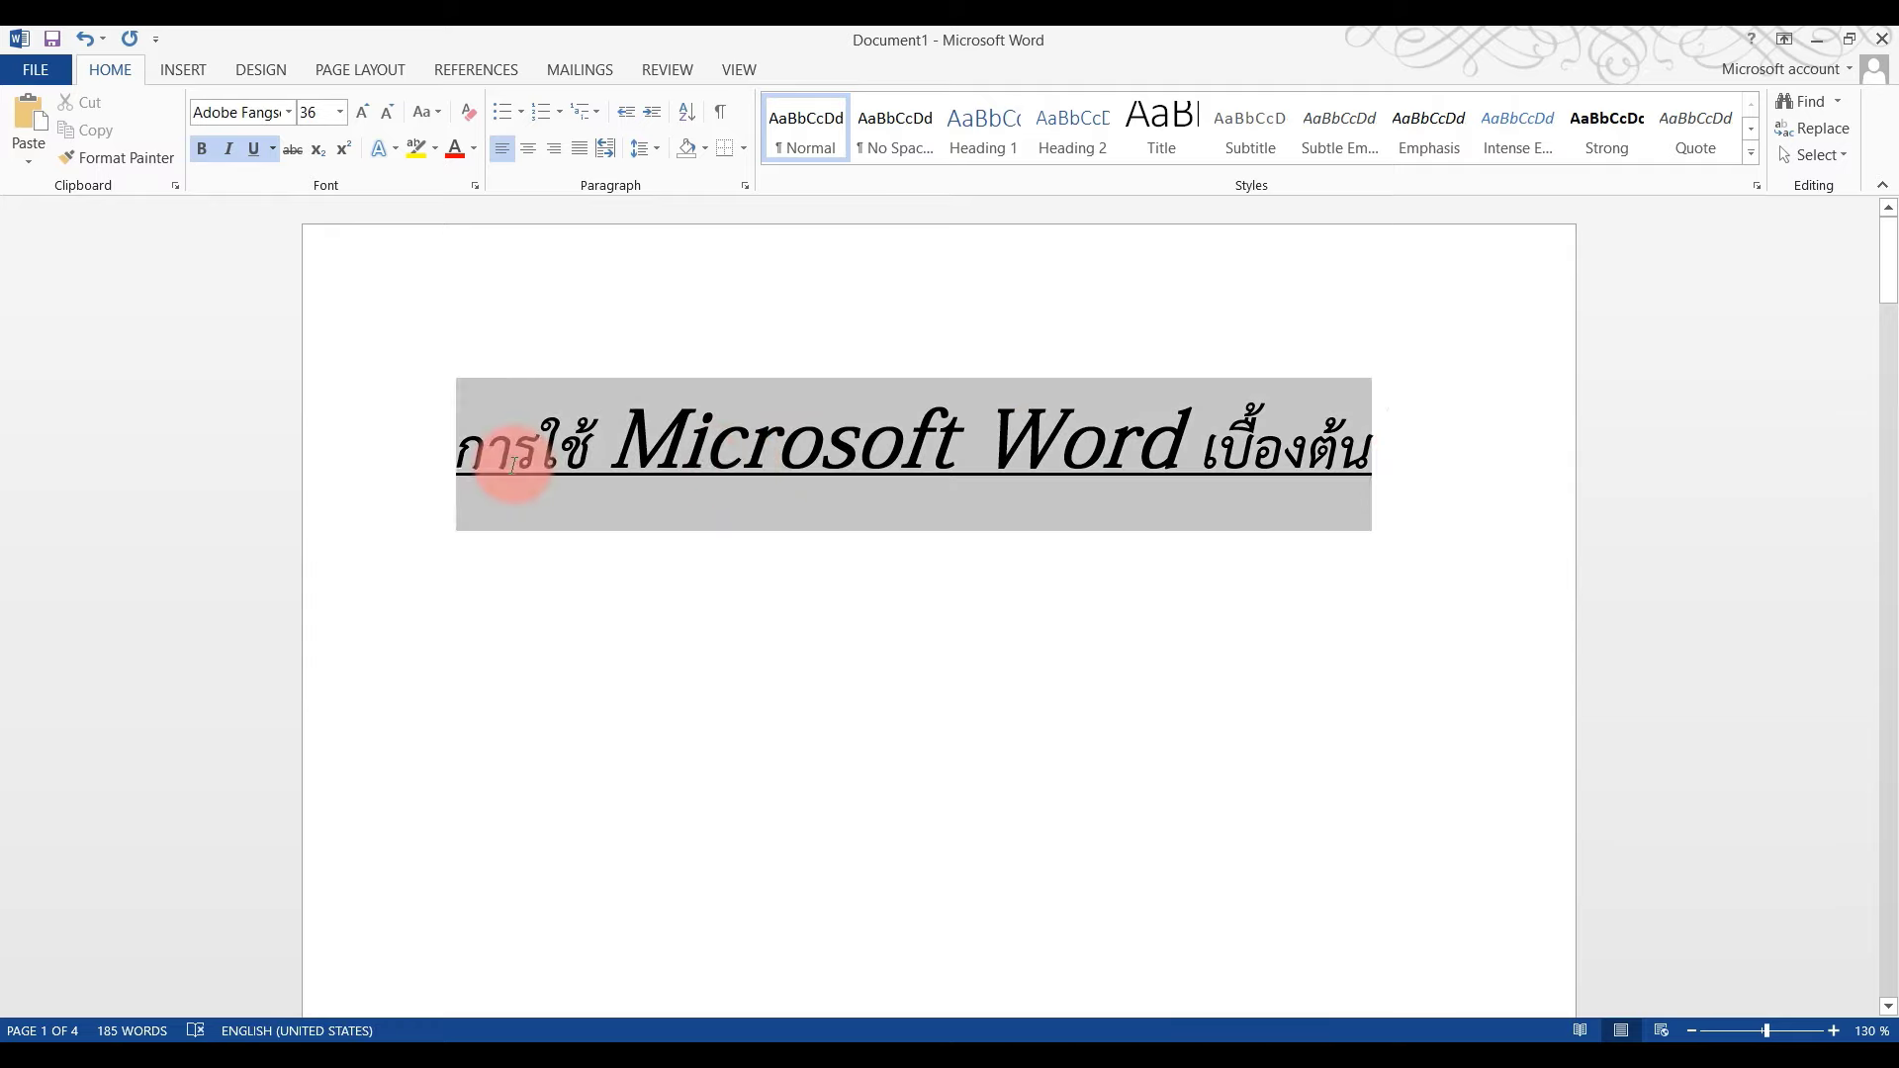
- Change the title's underline colour to red and deselect to check it
click(271, 147)
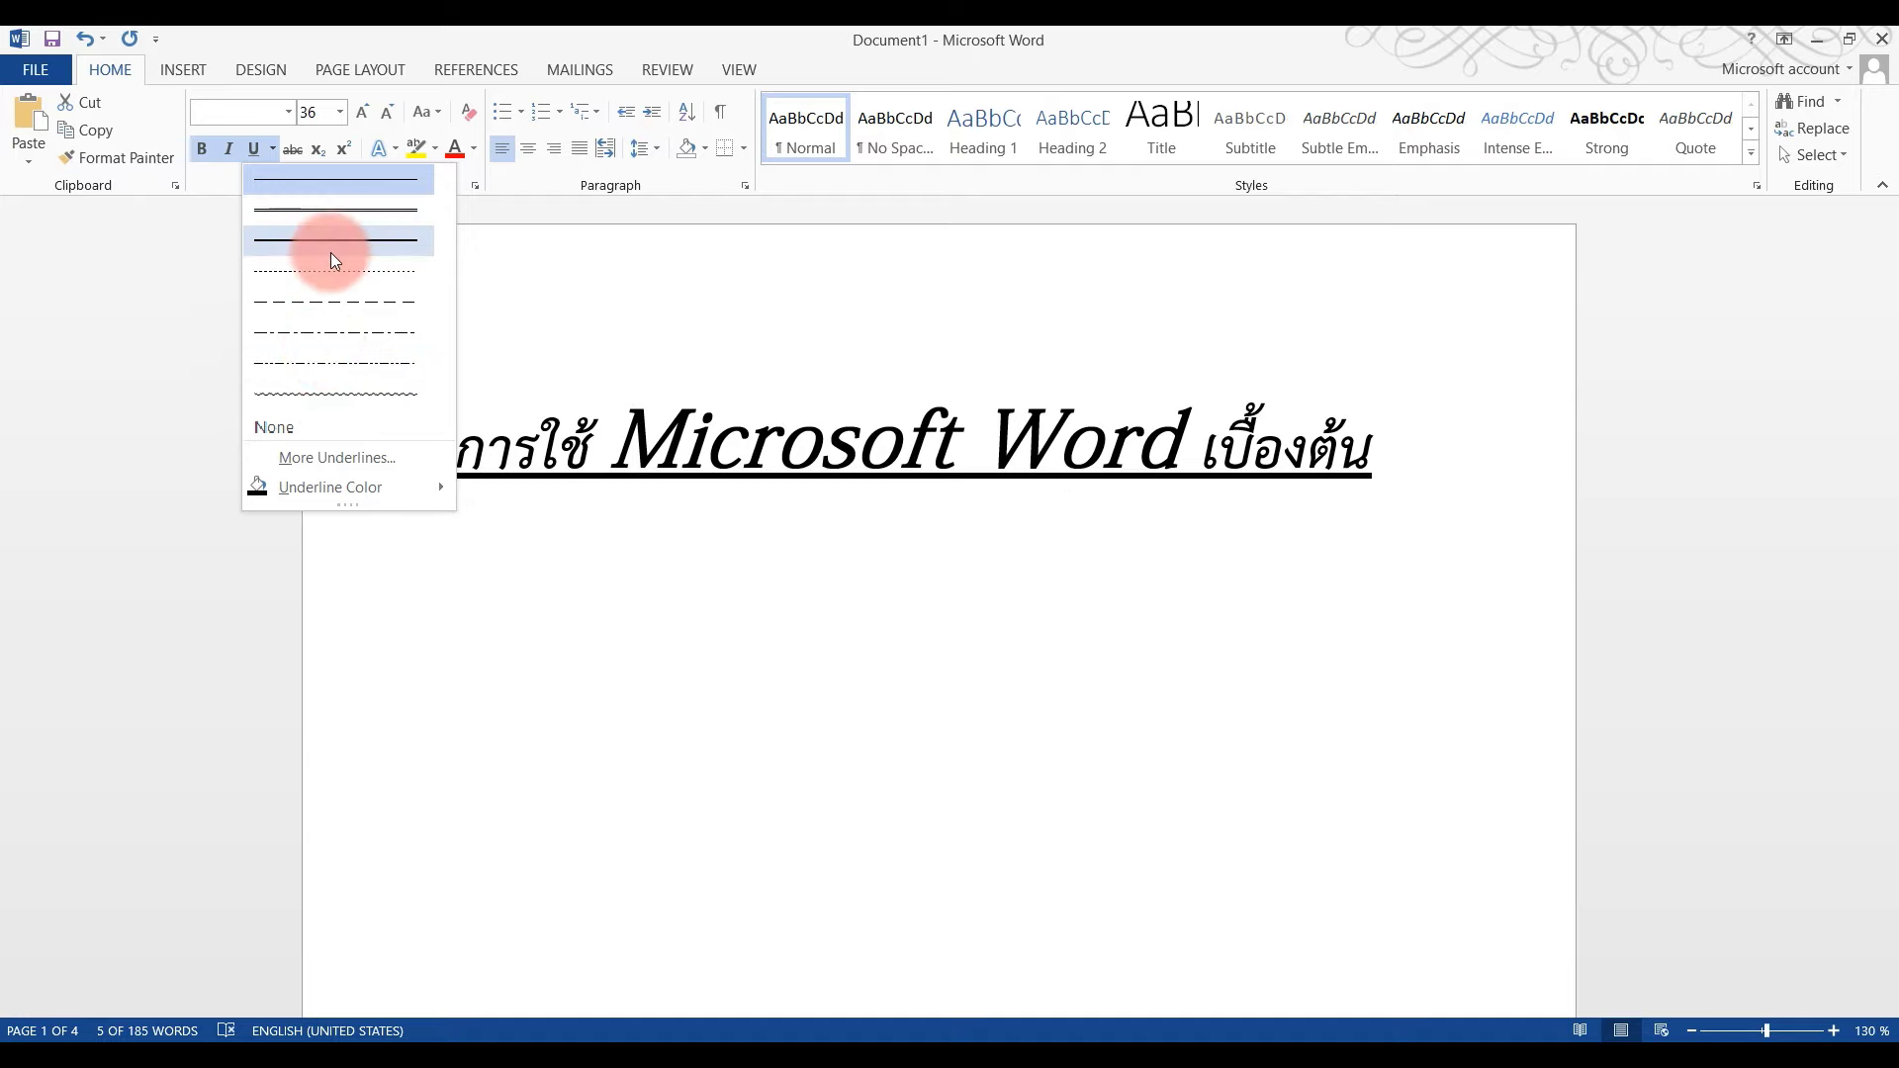
mouse_move(329, 487)
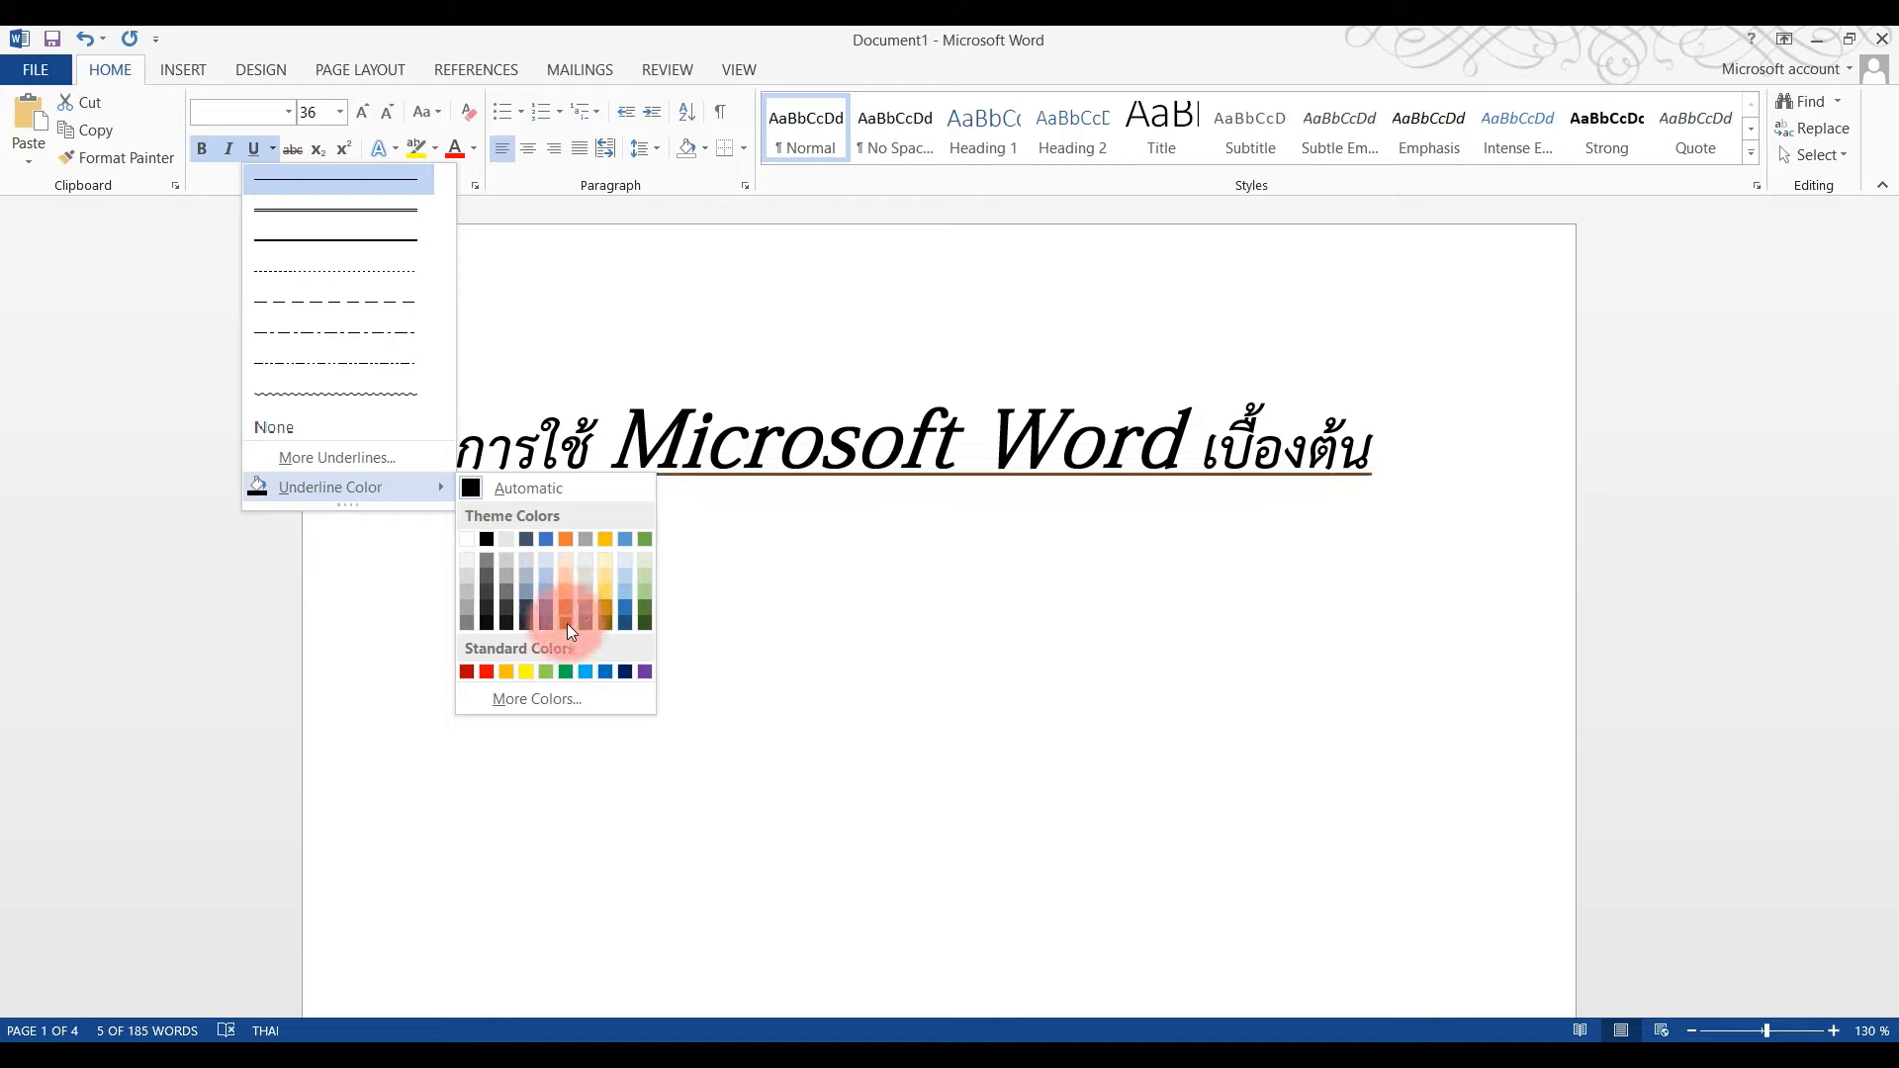
click(485, 673)
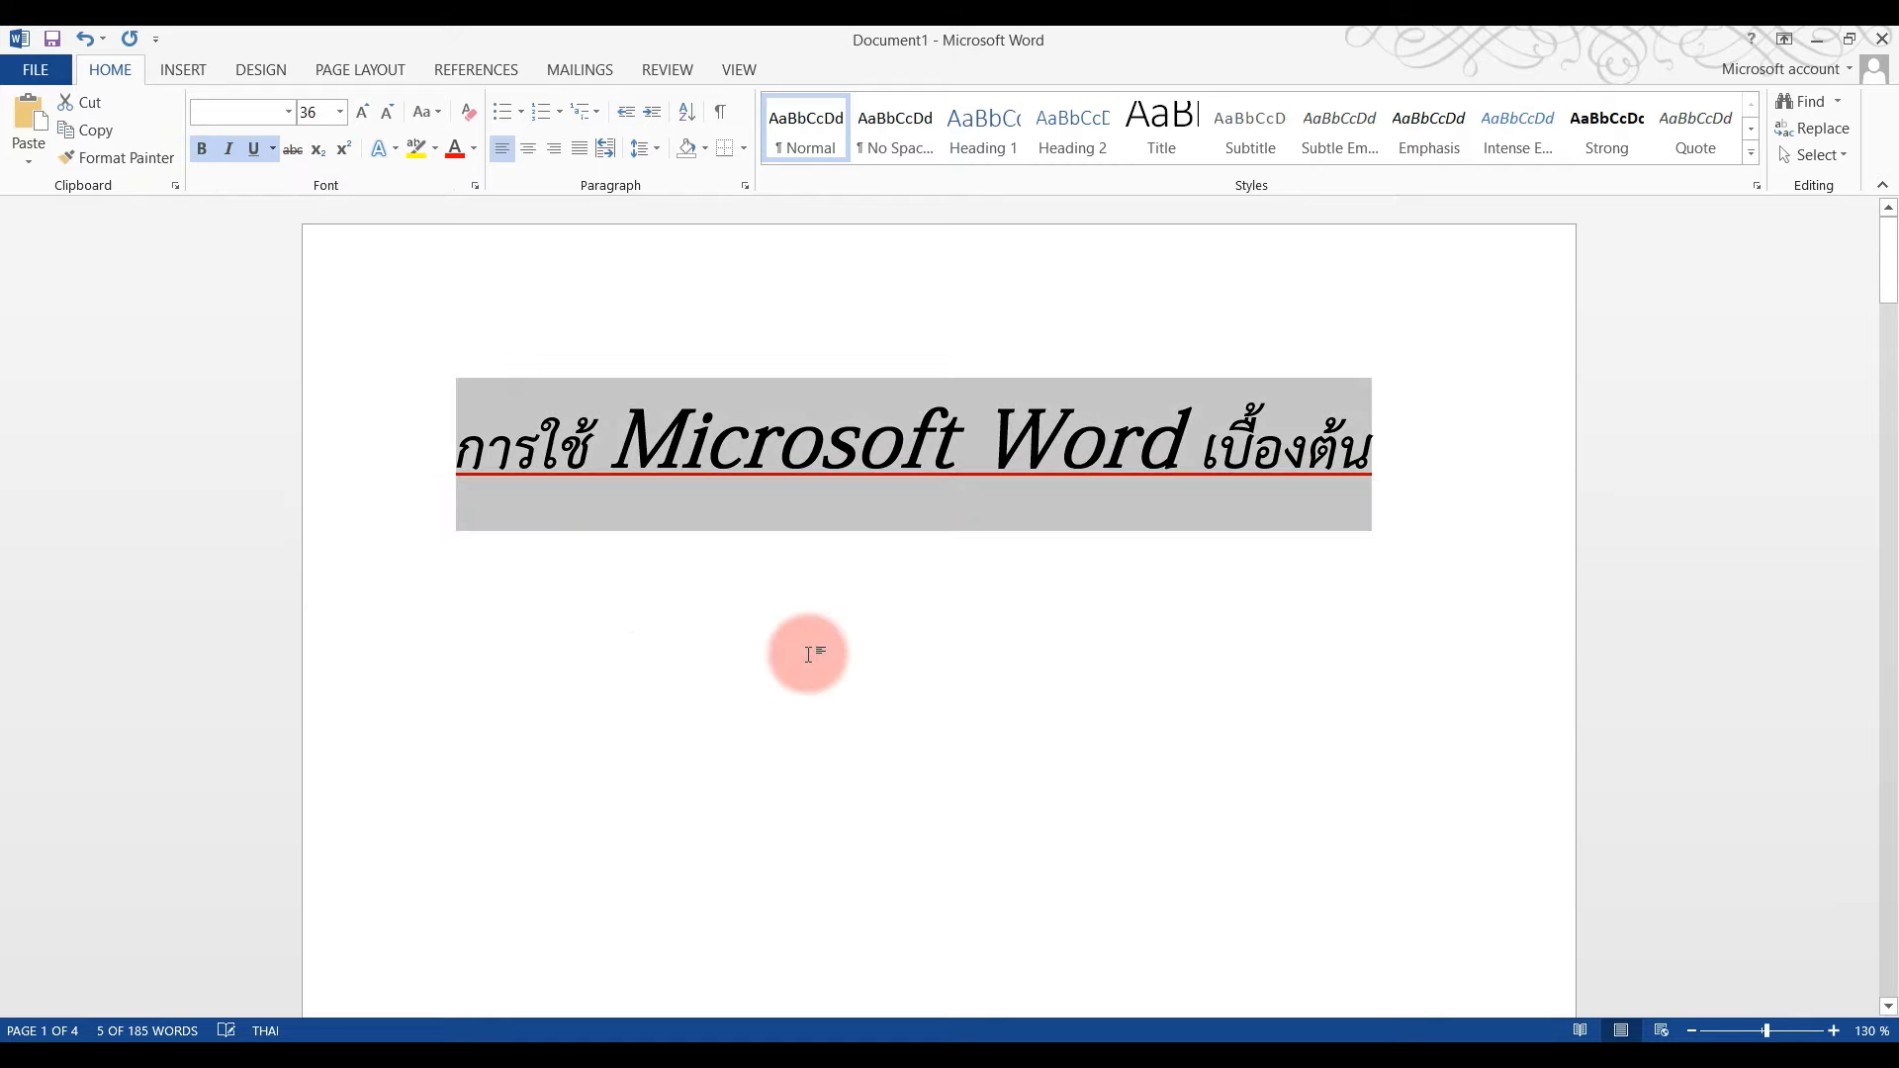
click(799, 489)
click(1370, 396)
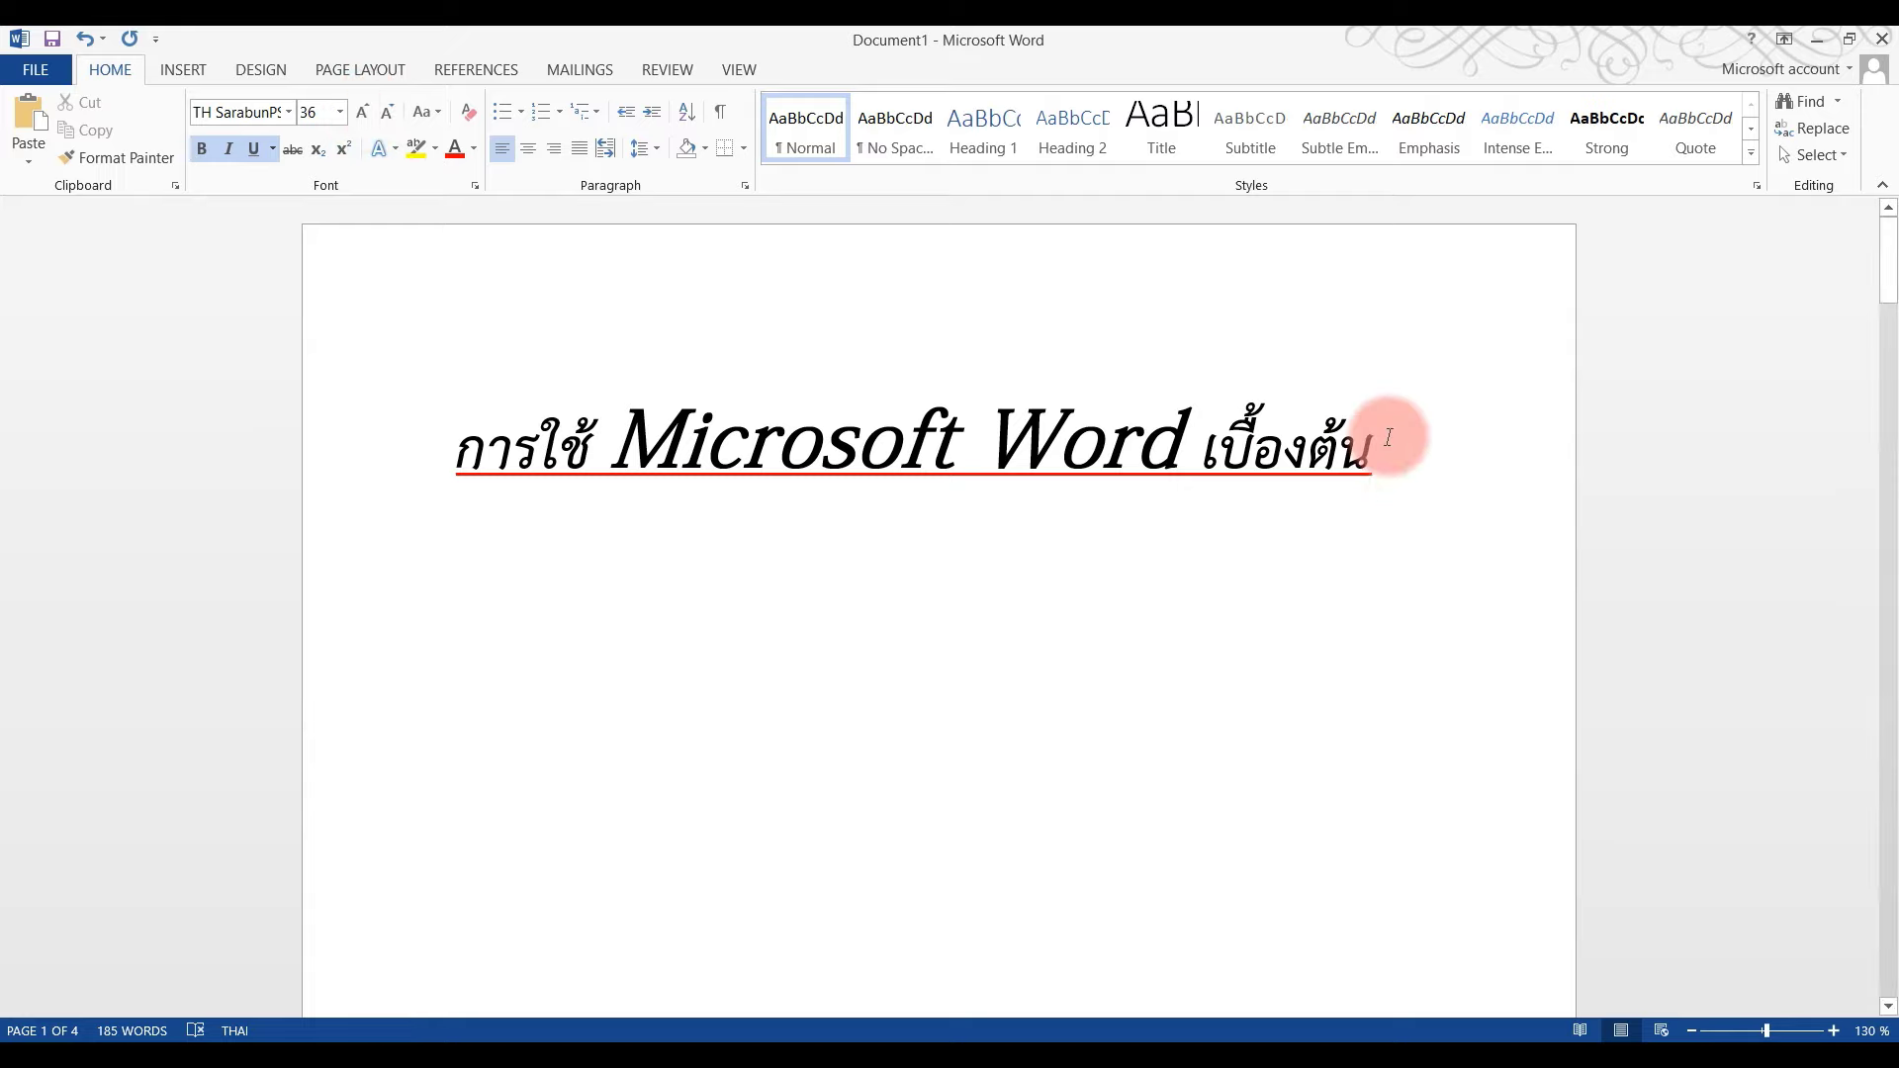
- Select the title and set its font size to 90 pt
drag(1385, 433, 524, 455)
click(390, 110)
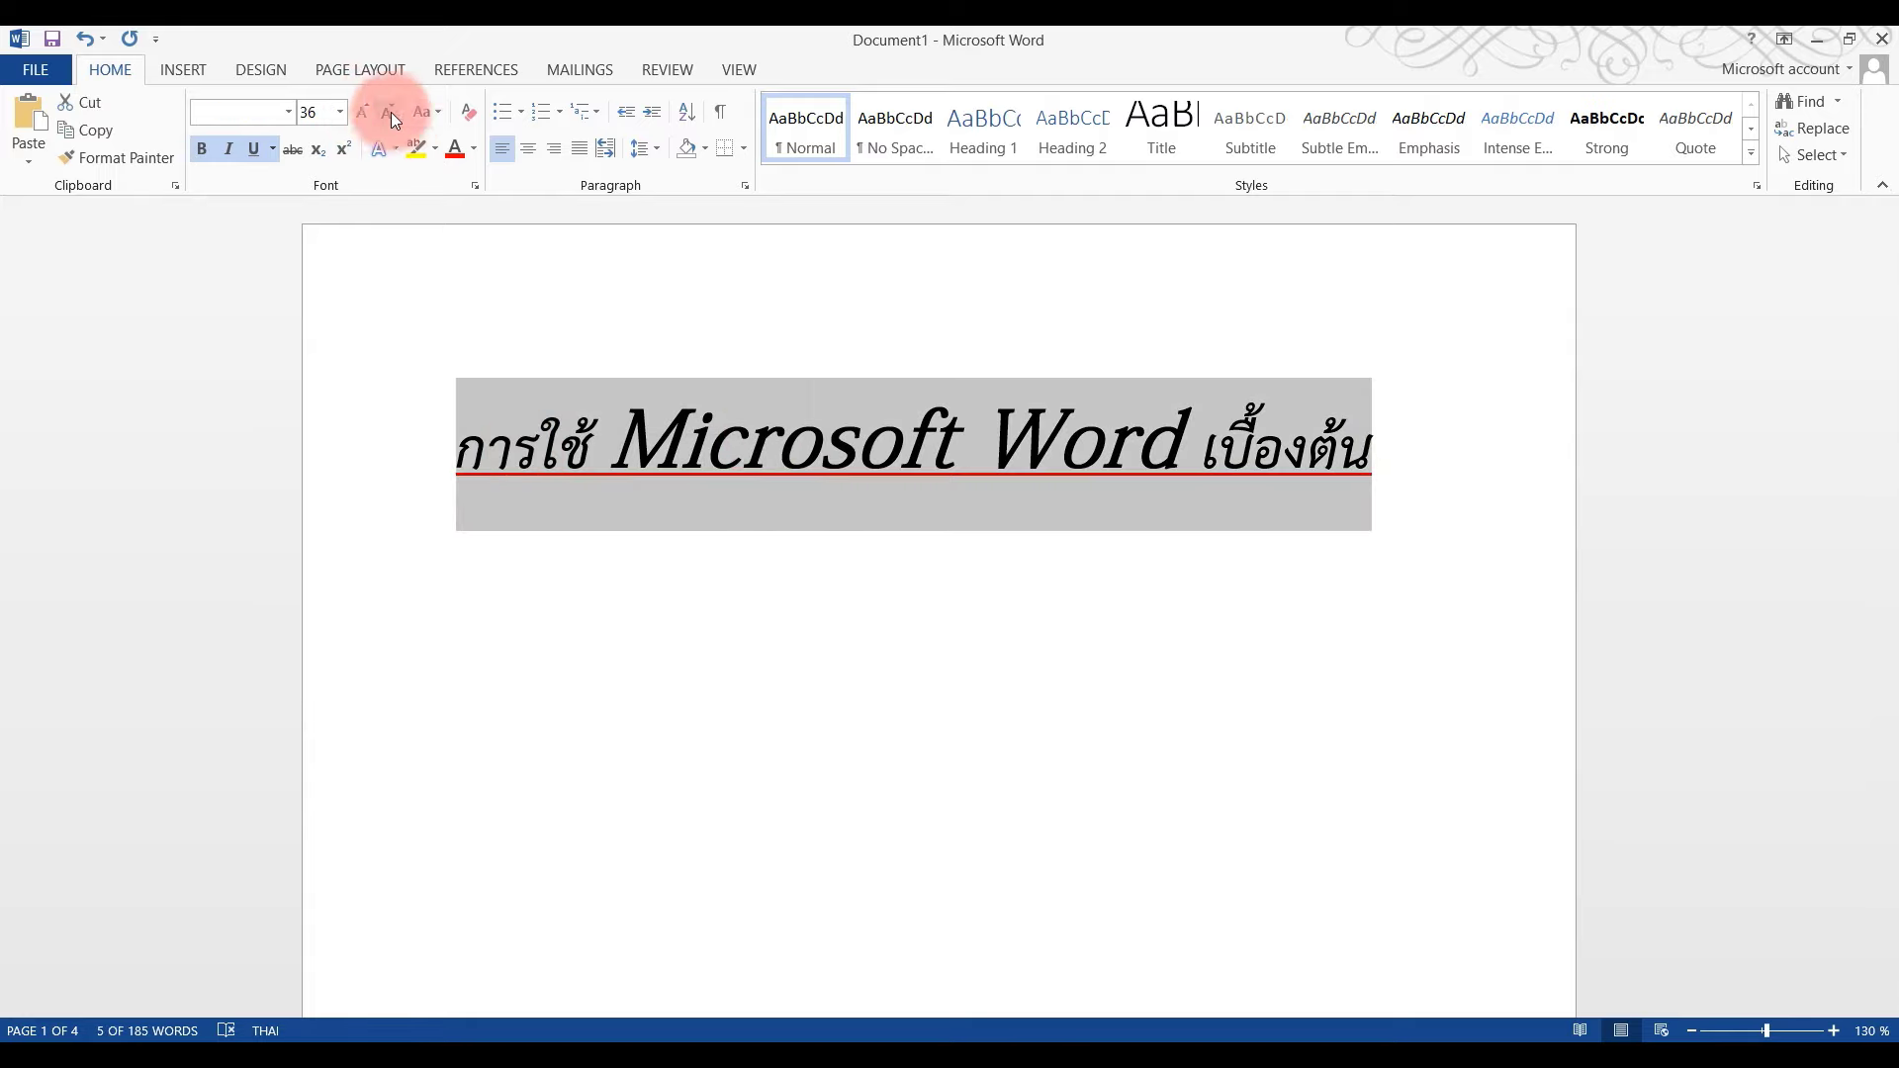
click(344, 115)
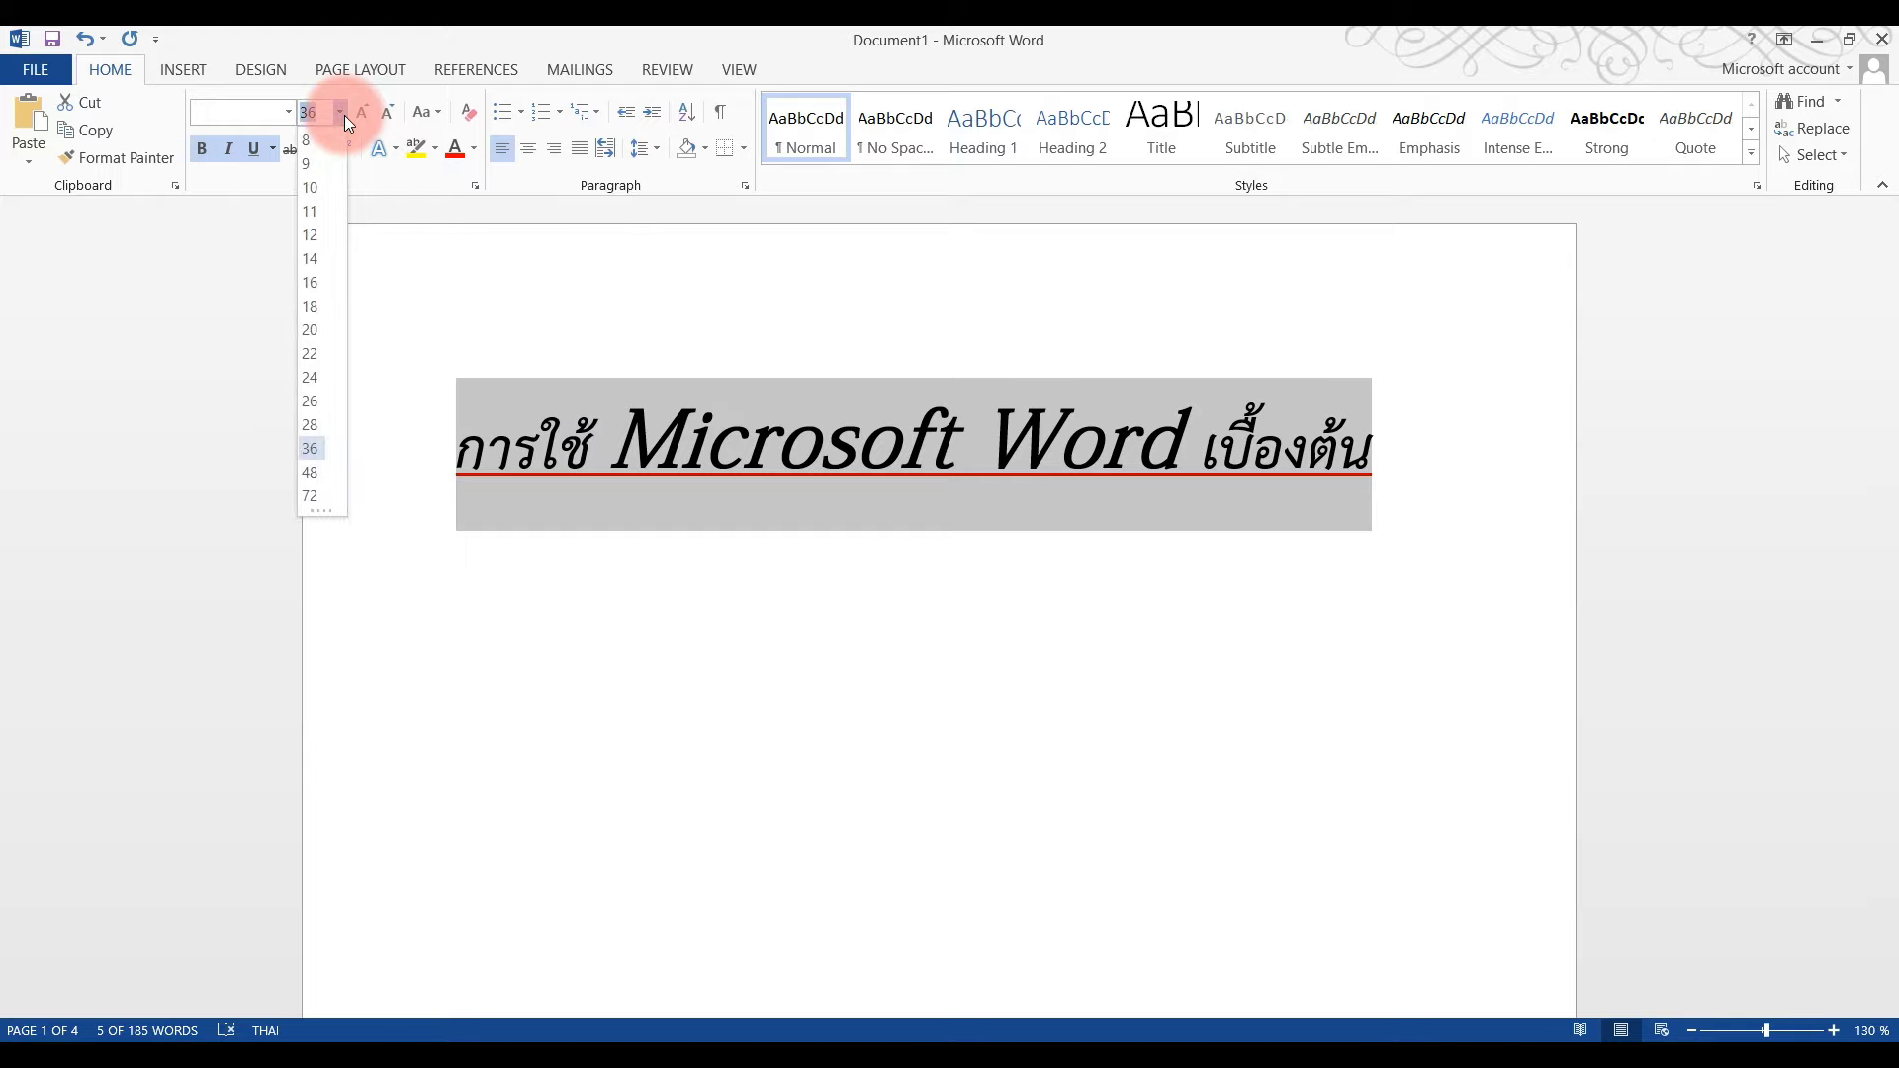
text(90)
key(Return)
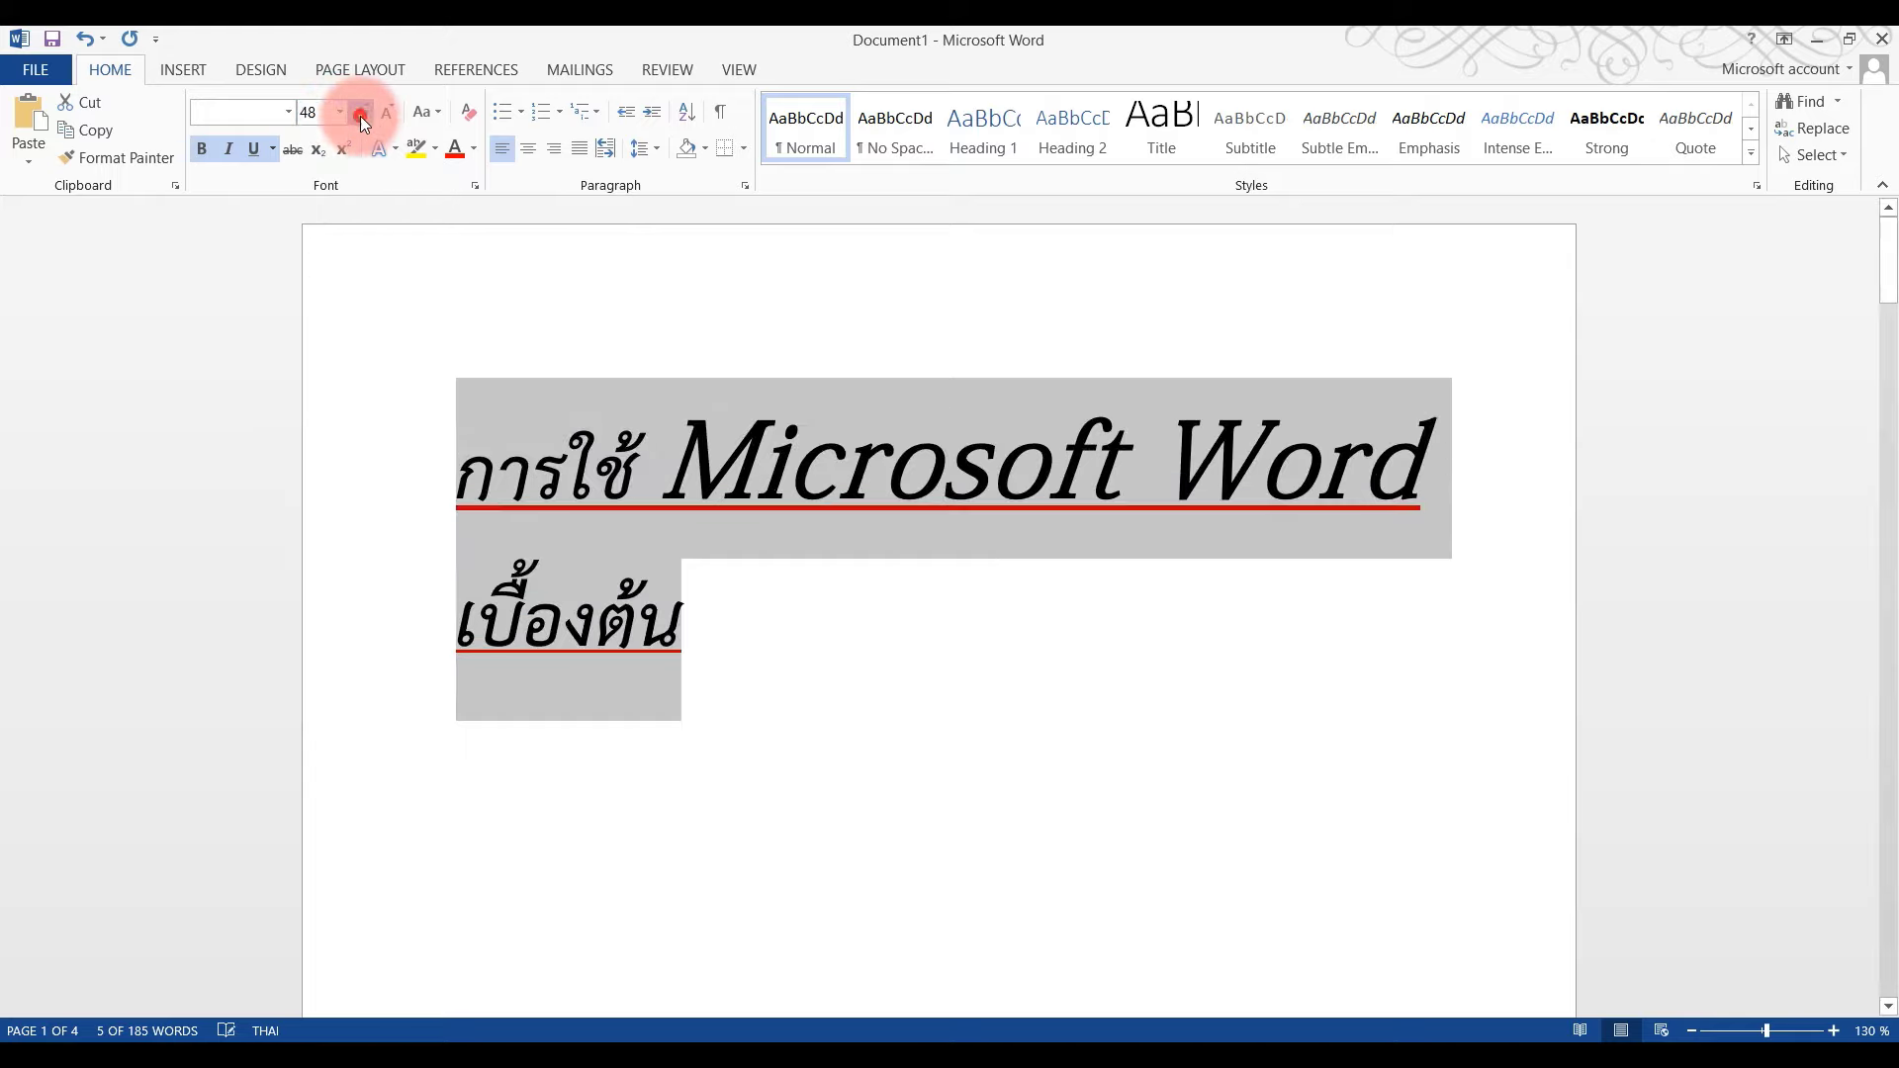
- Shrink the title three steps to 28, grow it back to 36 pt, and show Text Effects
click(388, 114)
click(387, 114)
click(388, 113)
click(388, 114)
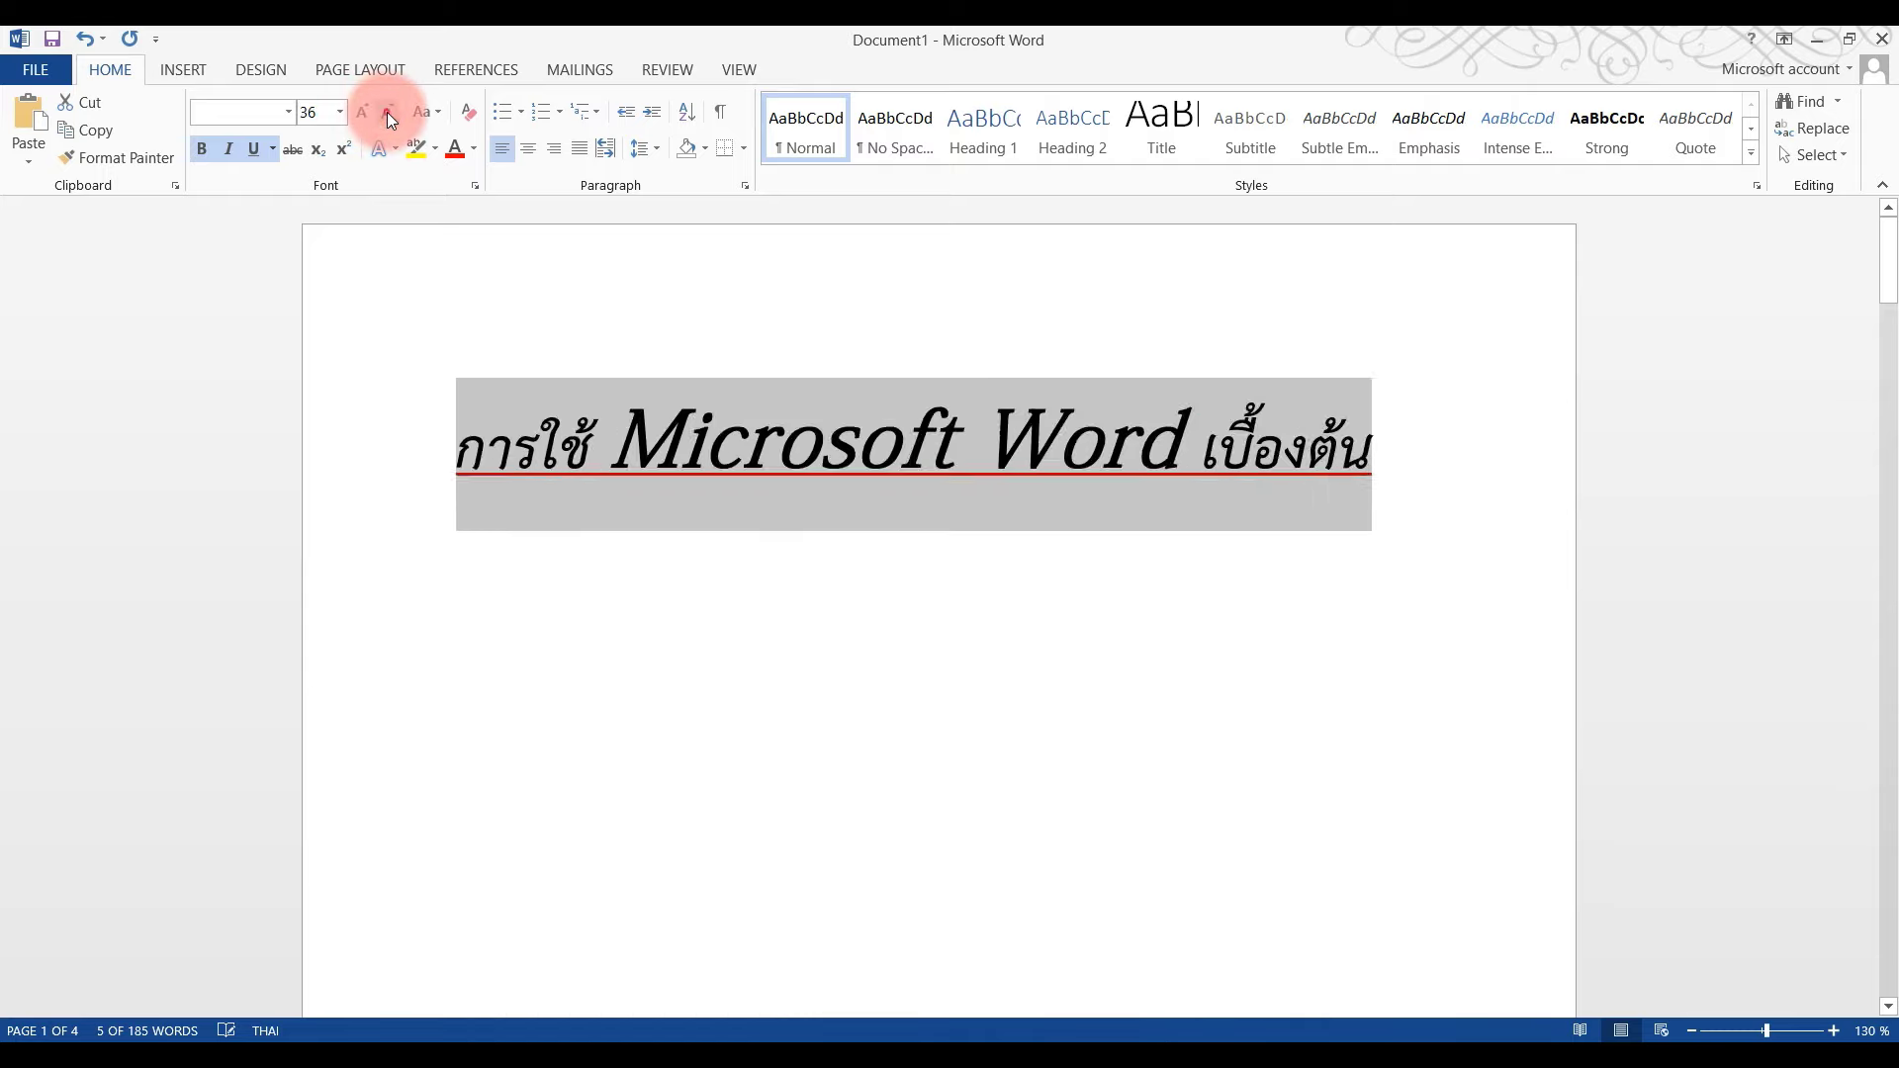
click(388, 113)
click(362, 110)
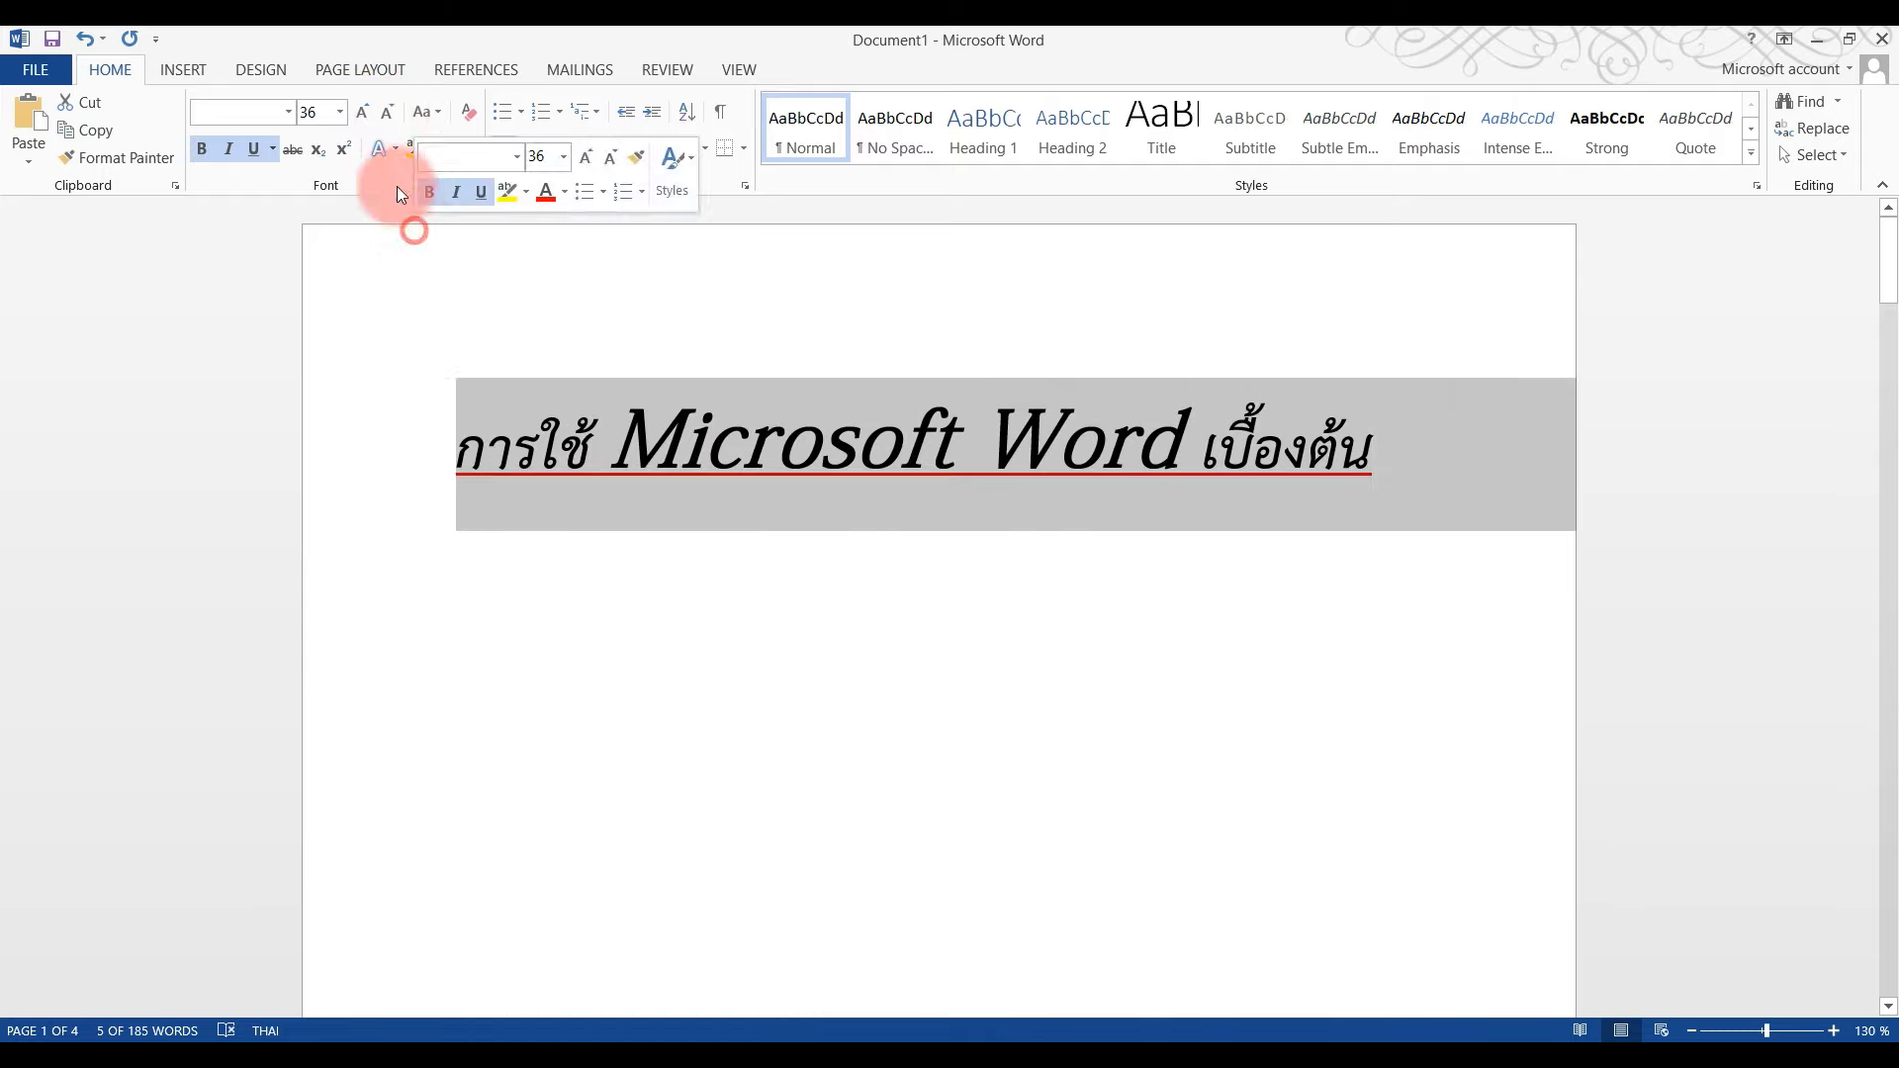
click(394, 148)
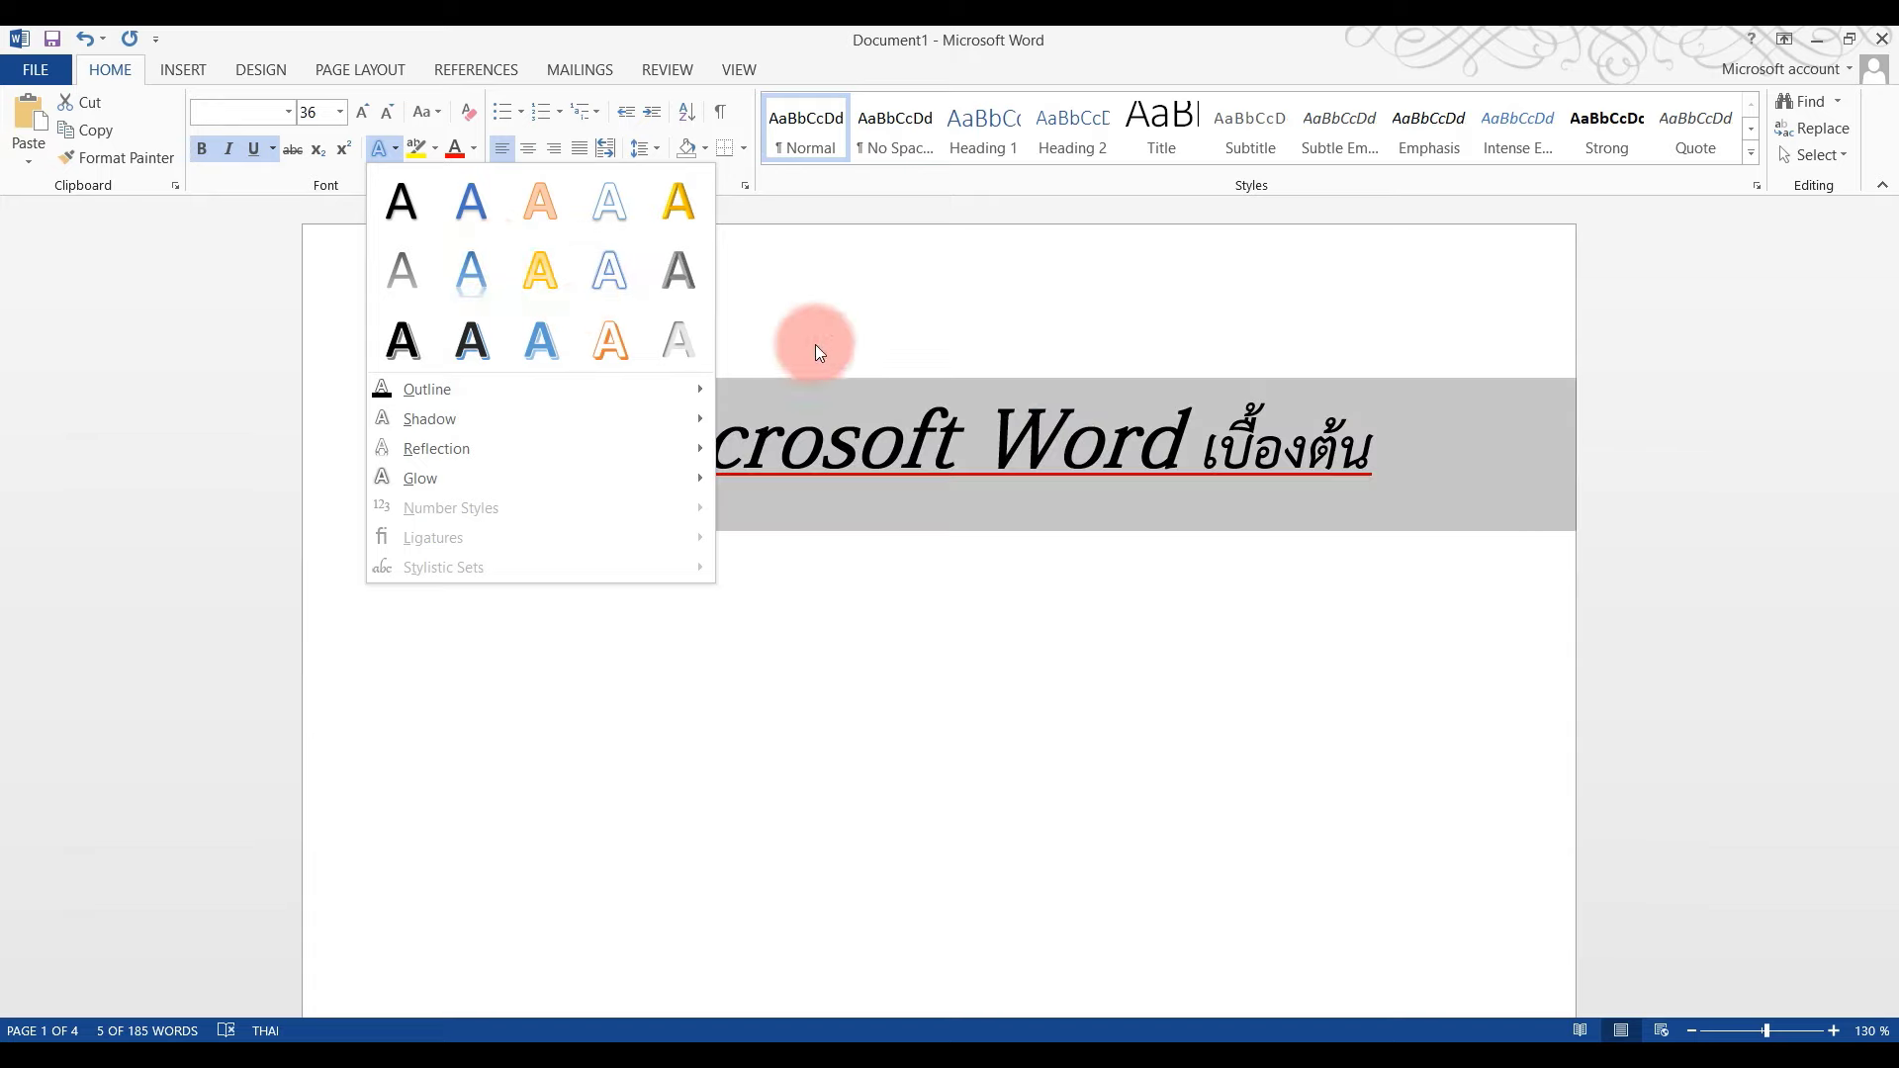
- Colour the title text red and show the highlight colour choices
click(472, 149)
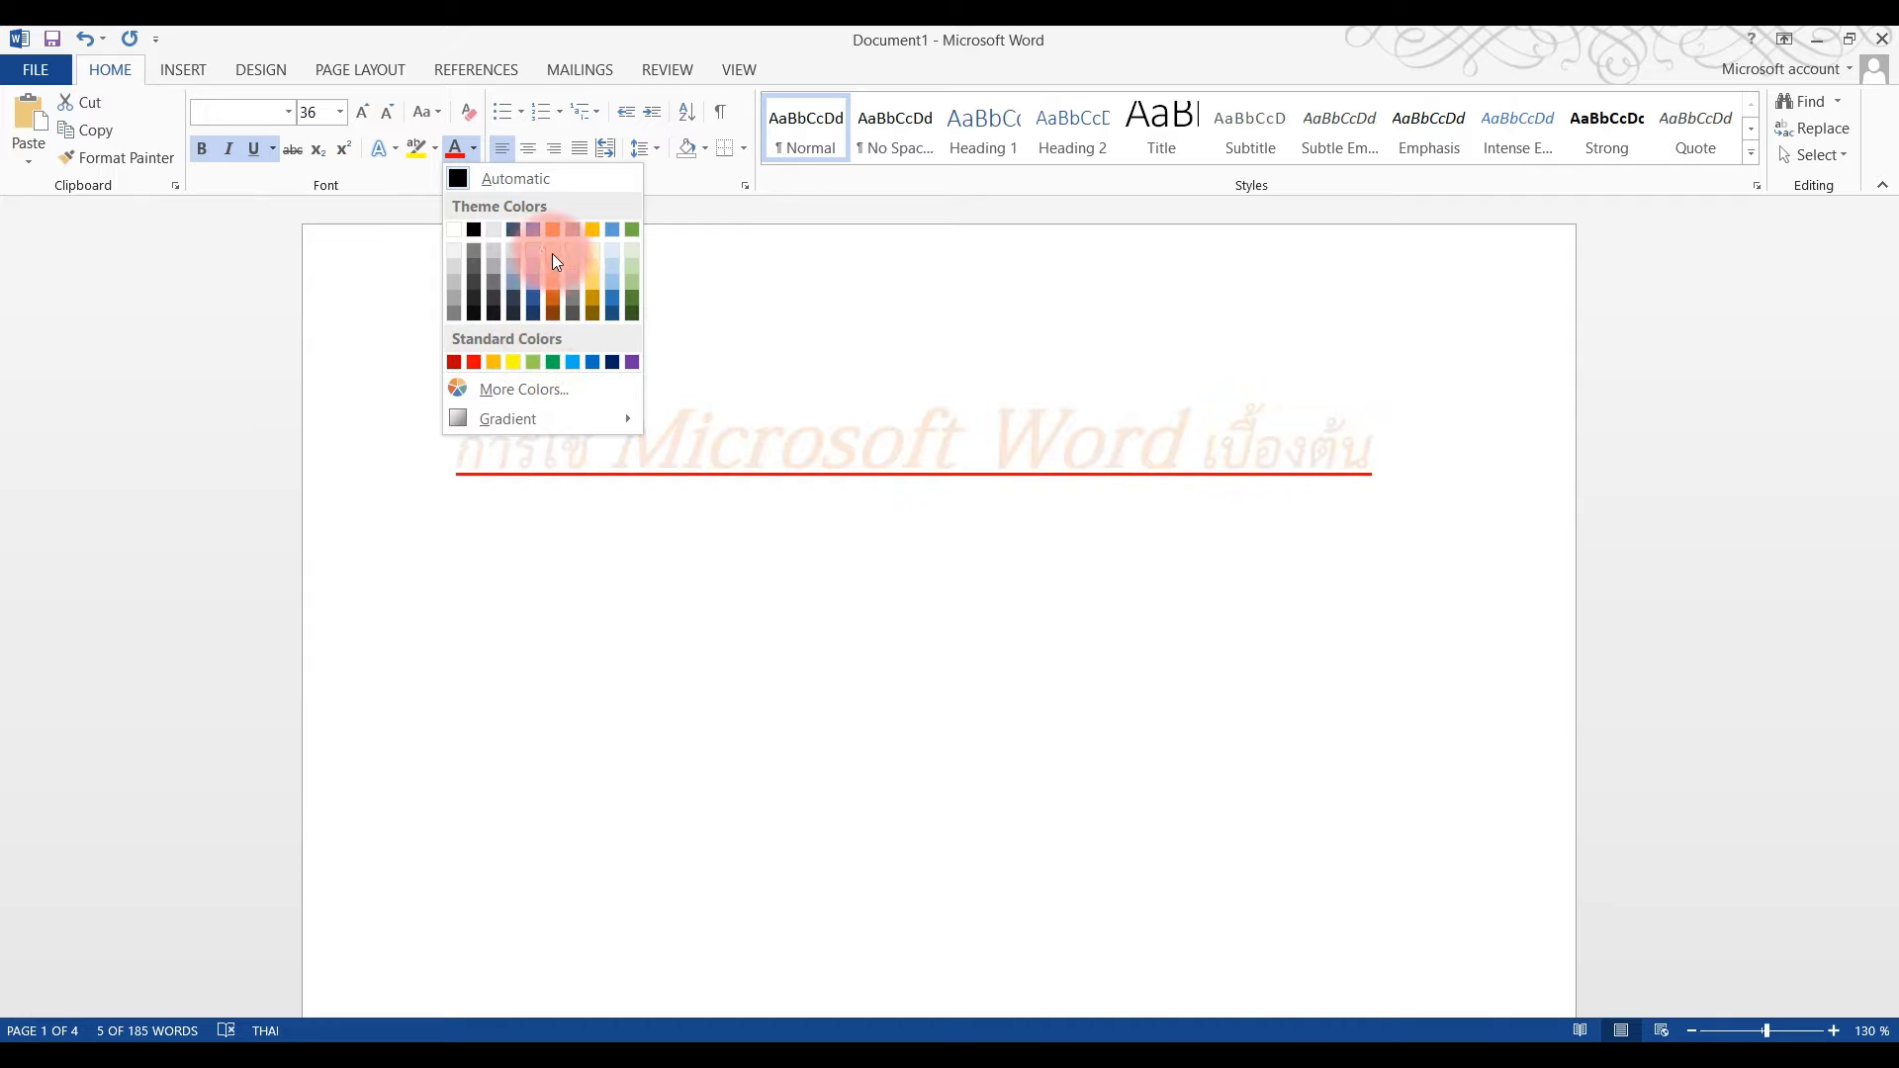
click(477, 358)
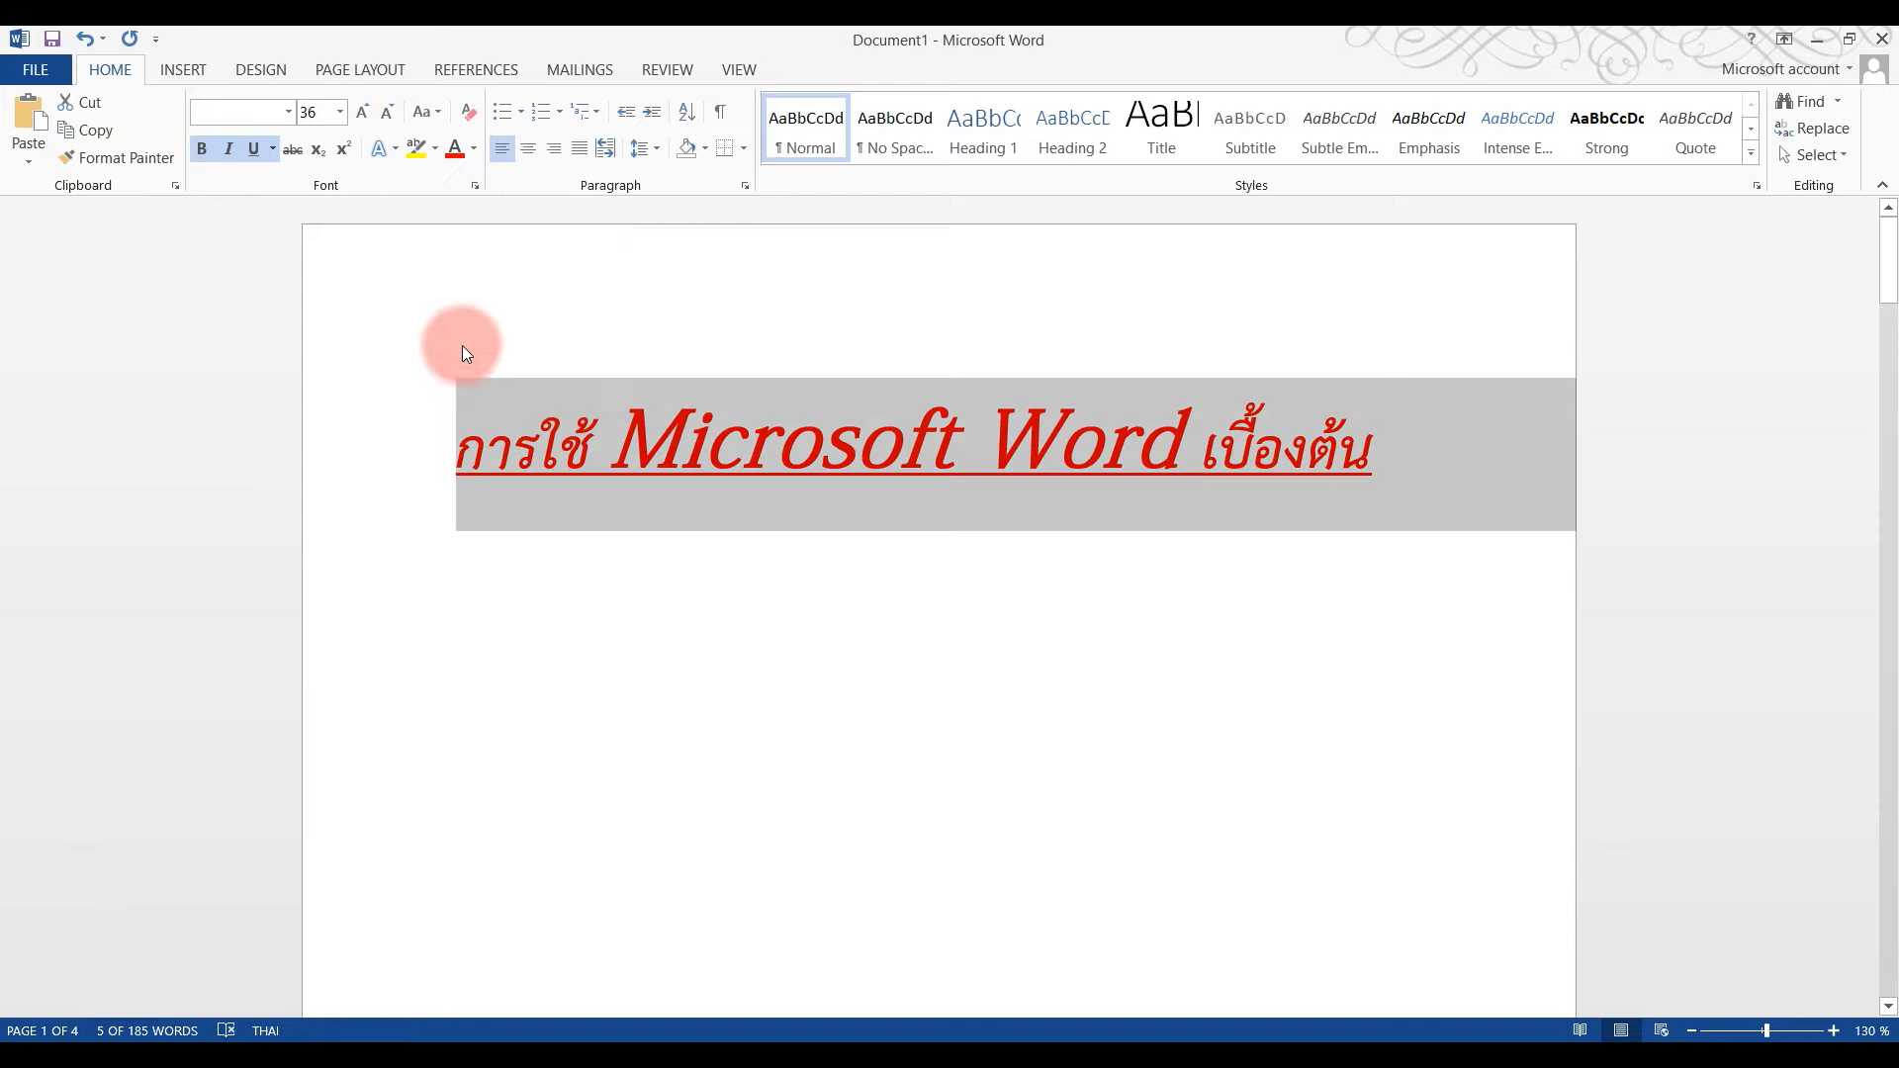
click(435, 146)
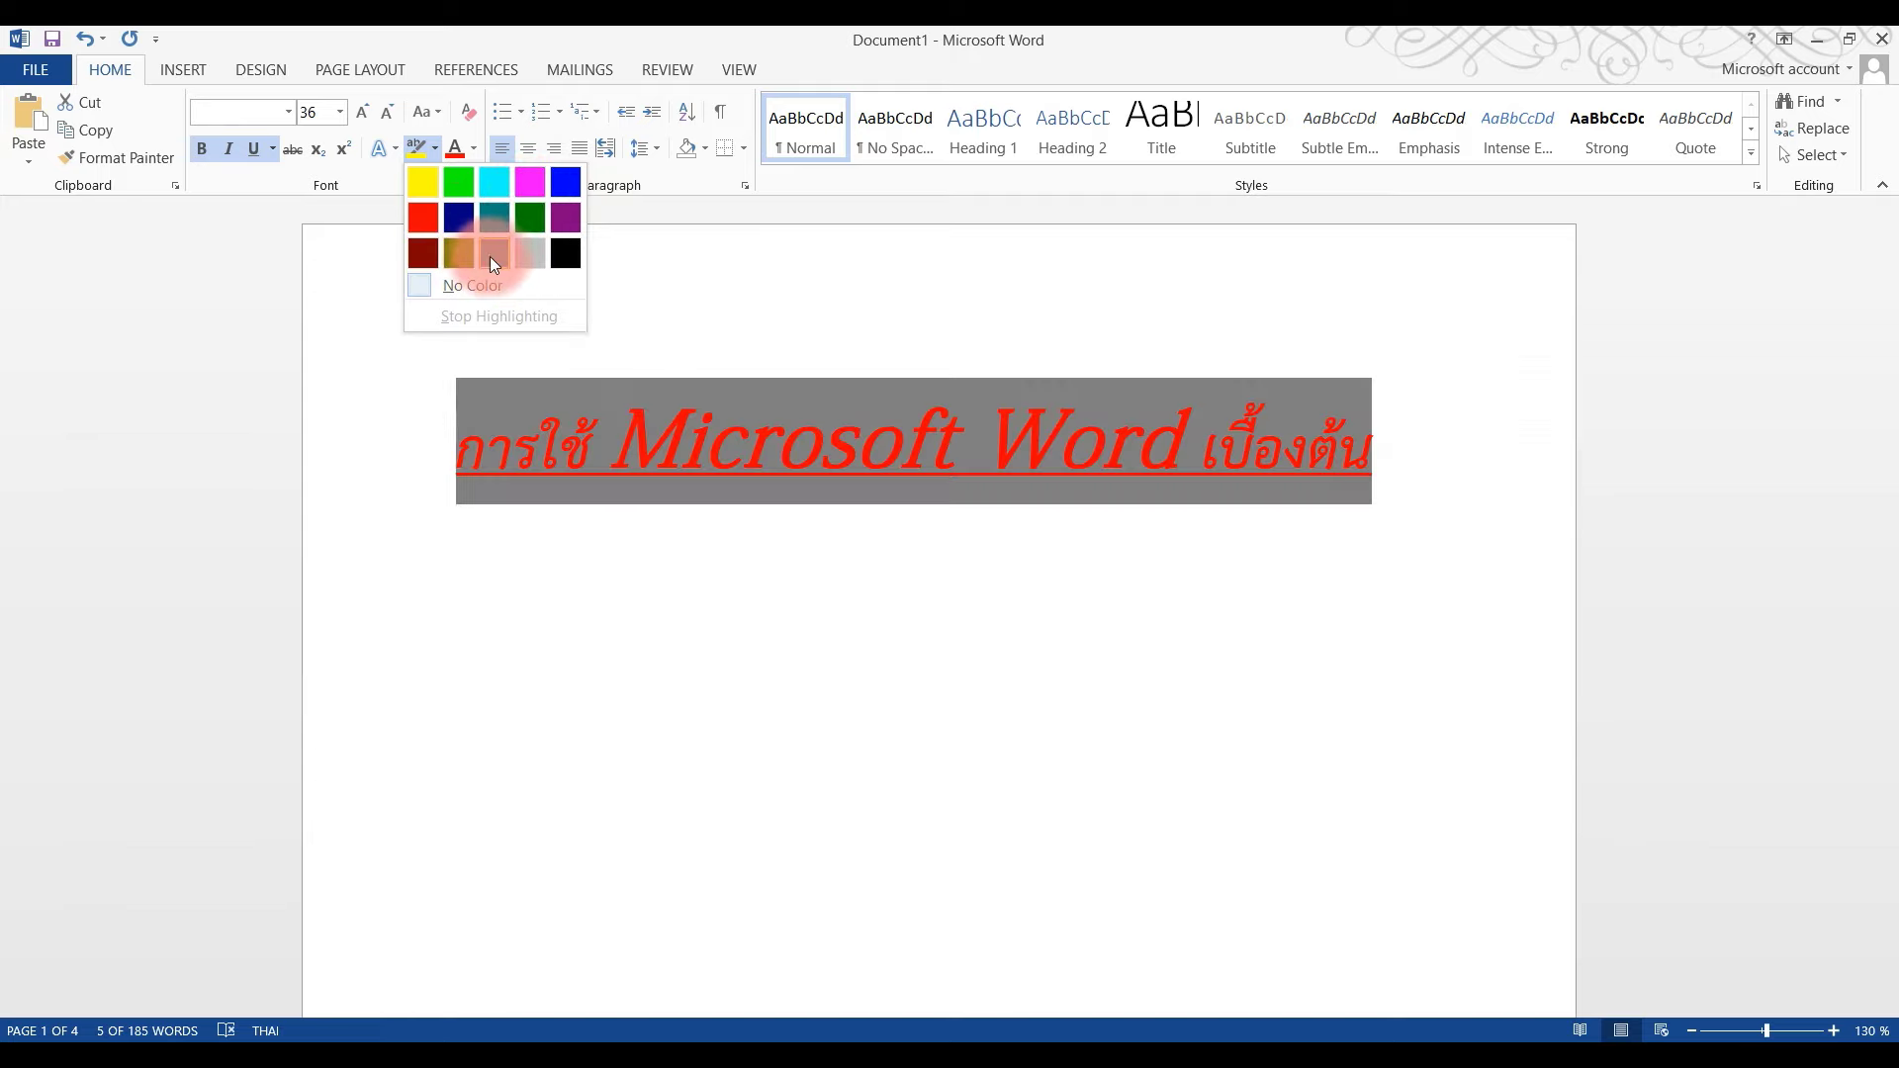
- Highlight the title in dark grey and start an empty line after it
click(495, 255)
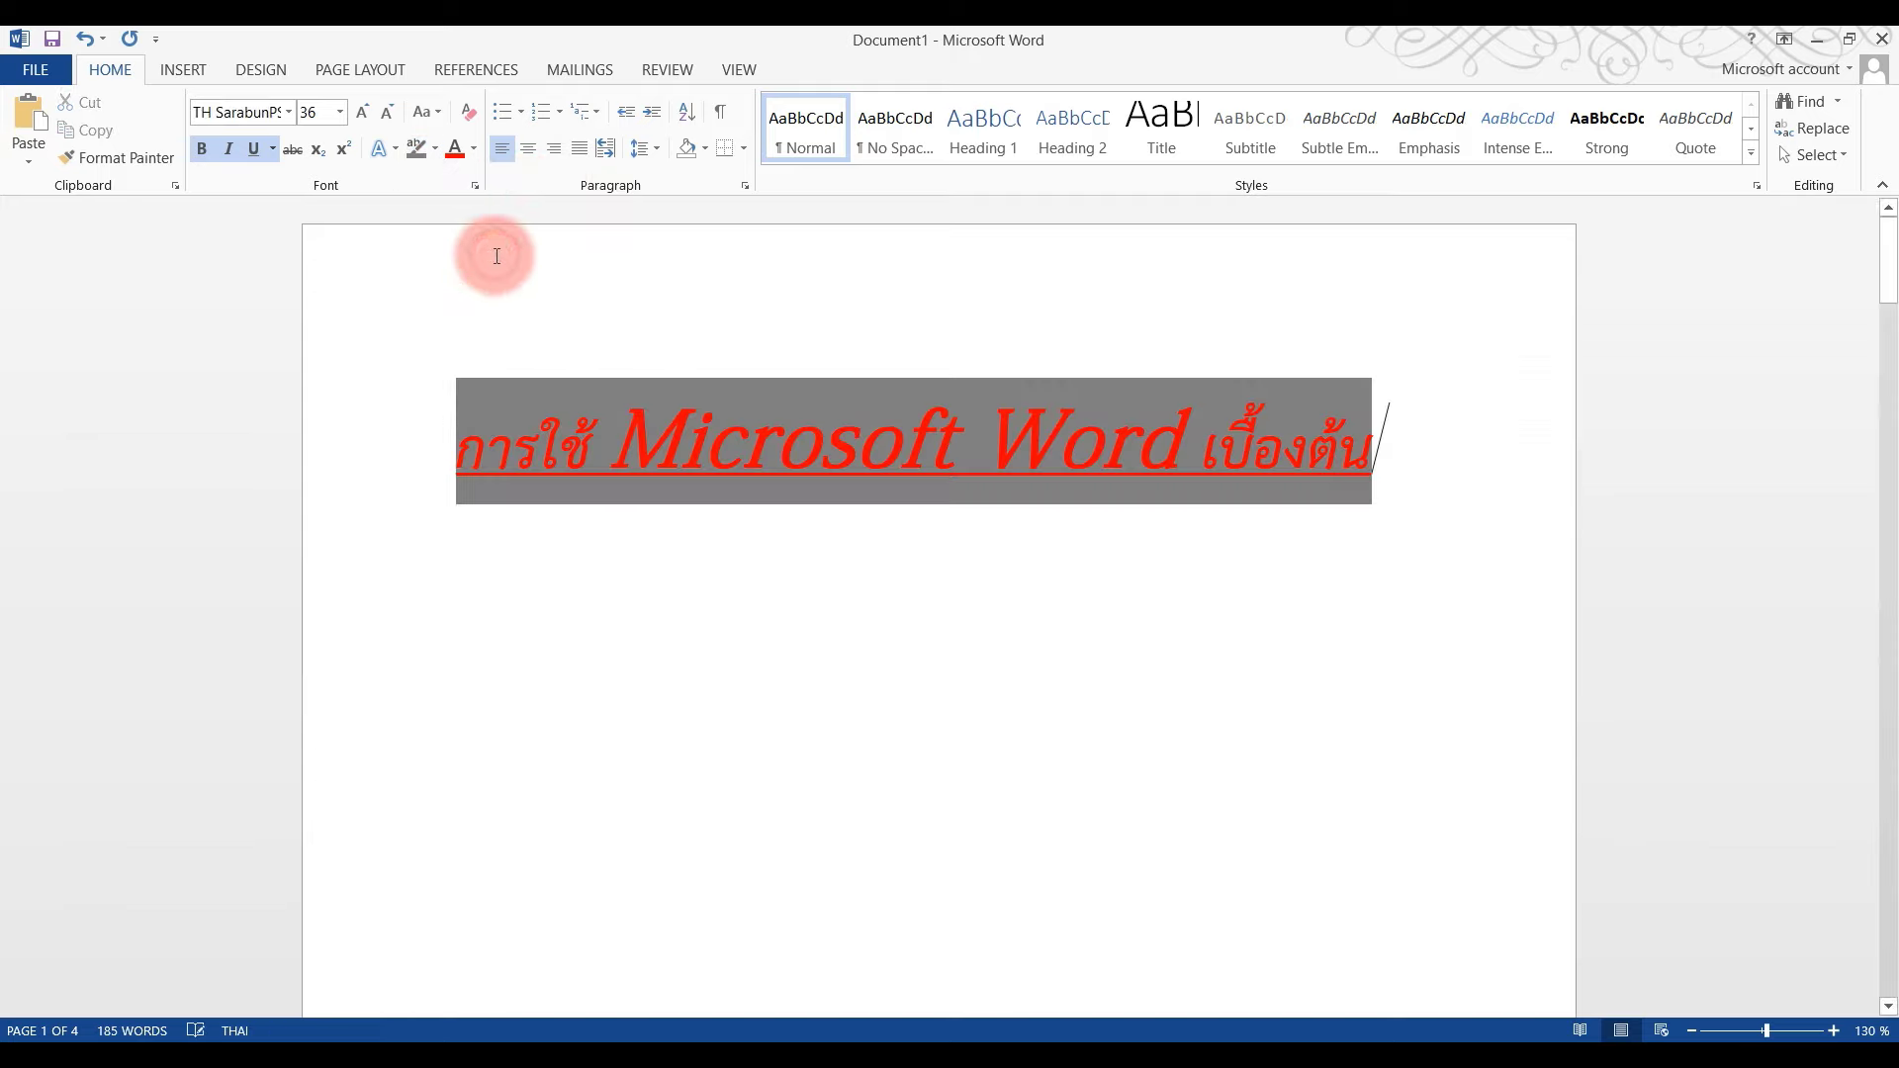
click(420, 247)
click(1078, 539)
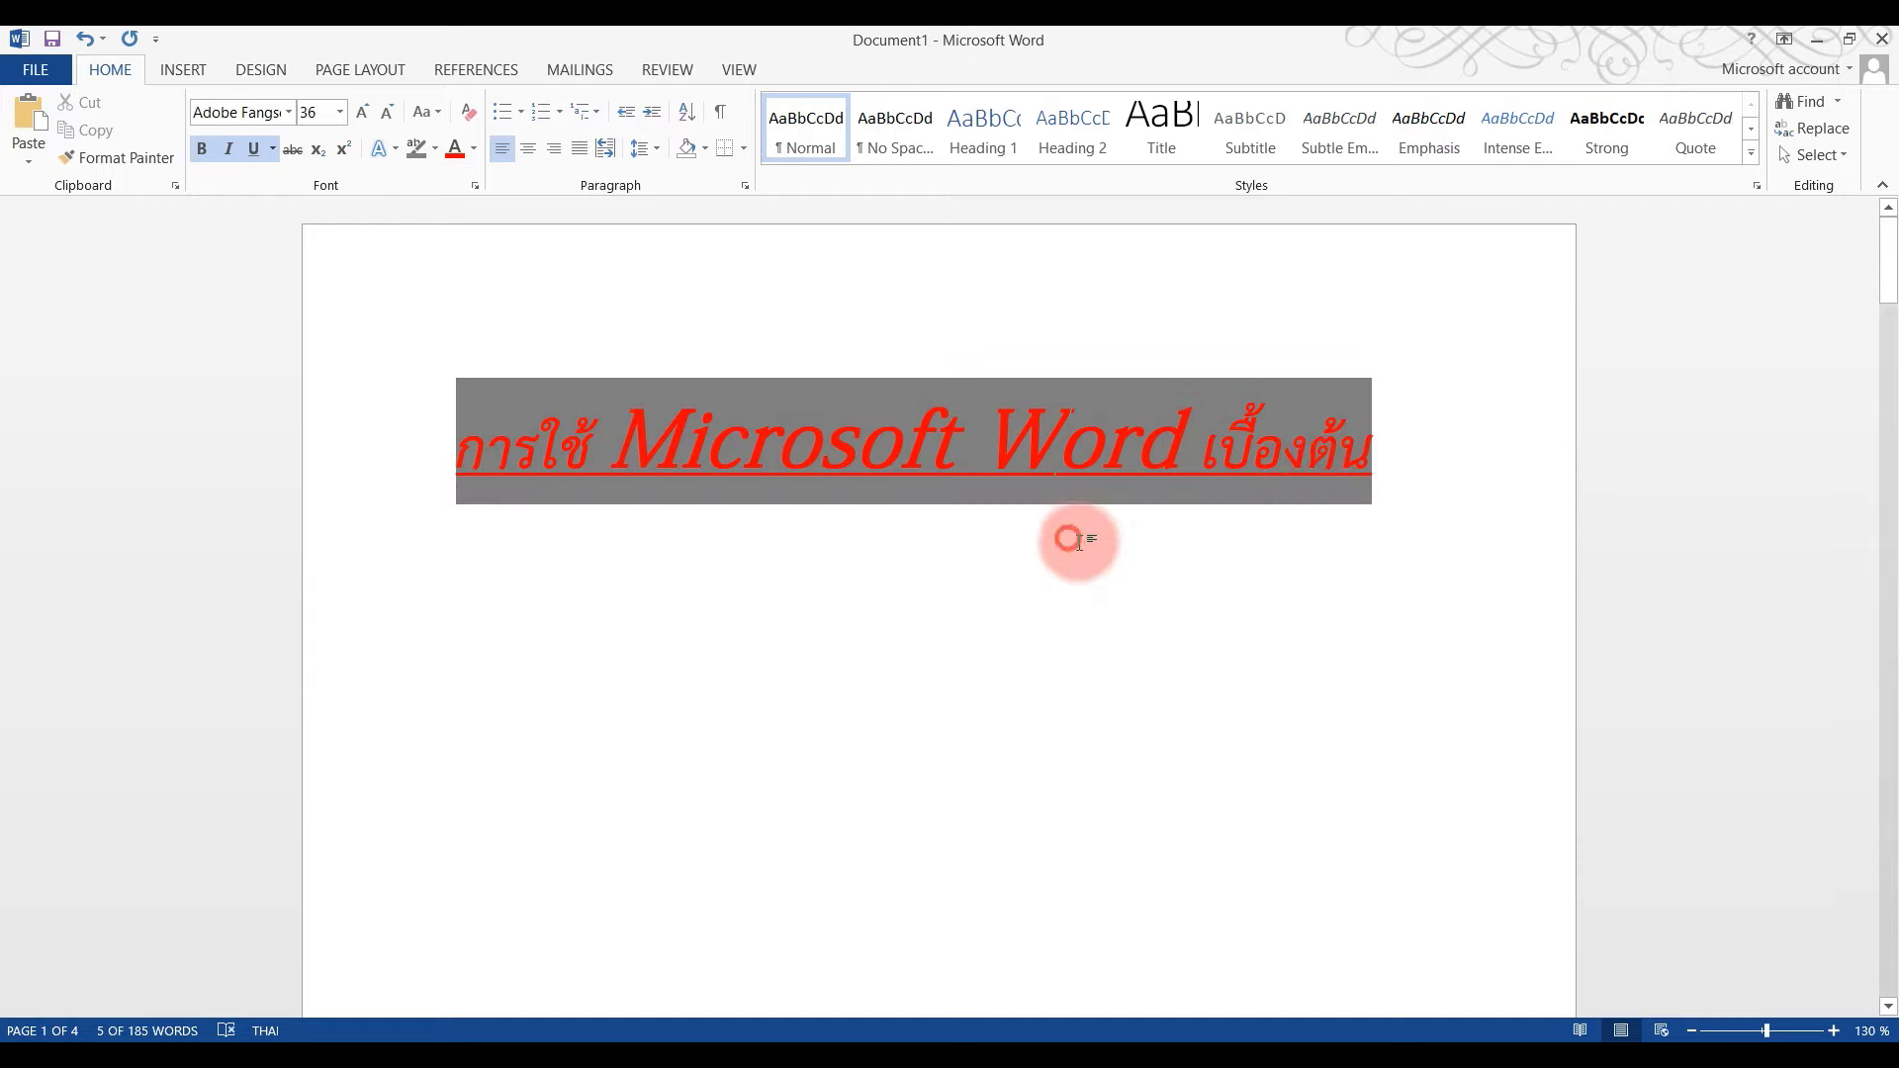
click(1407, 462)
key(Return)
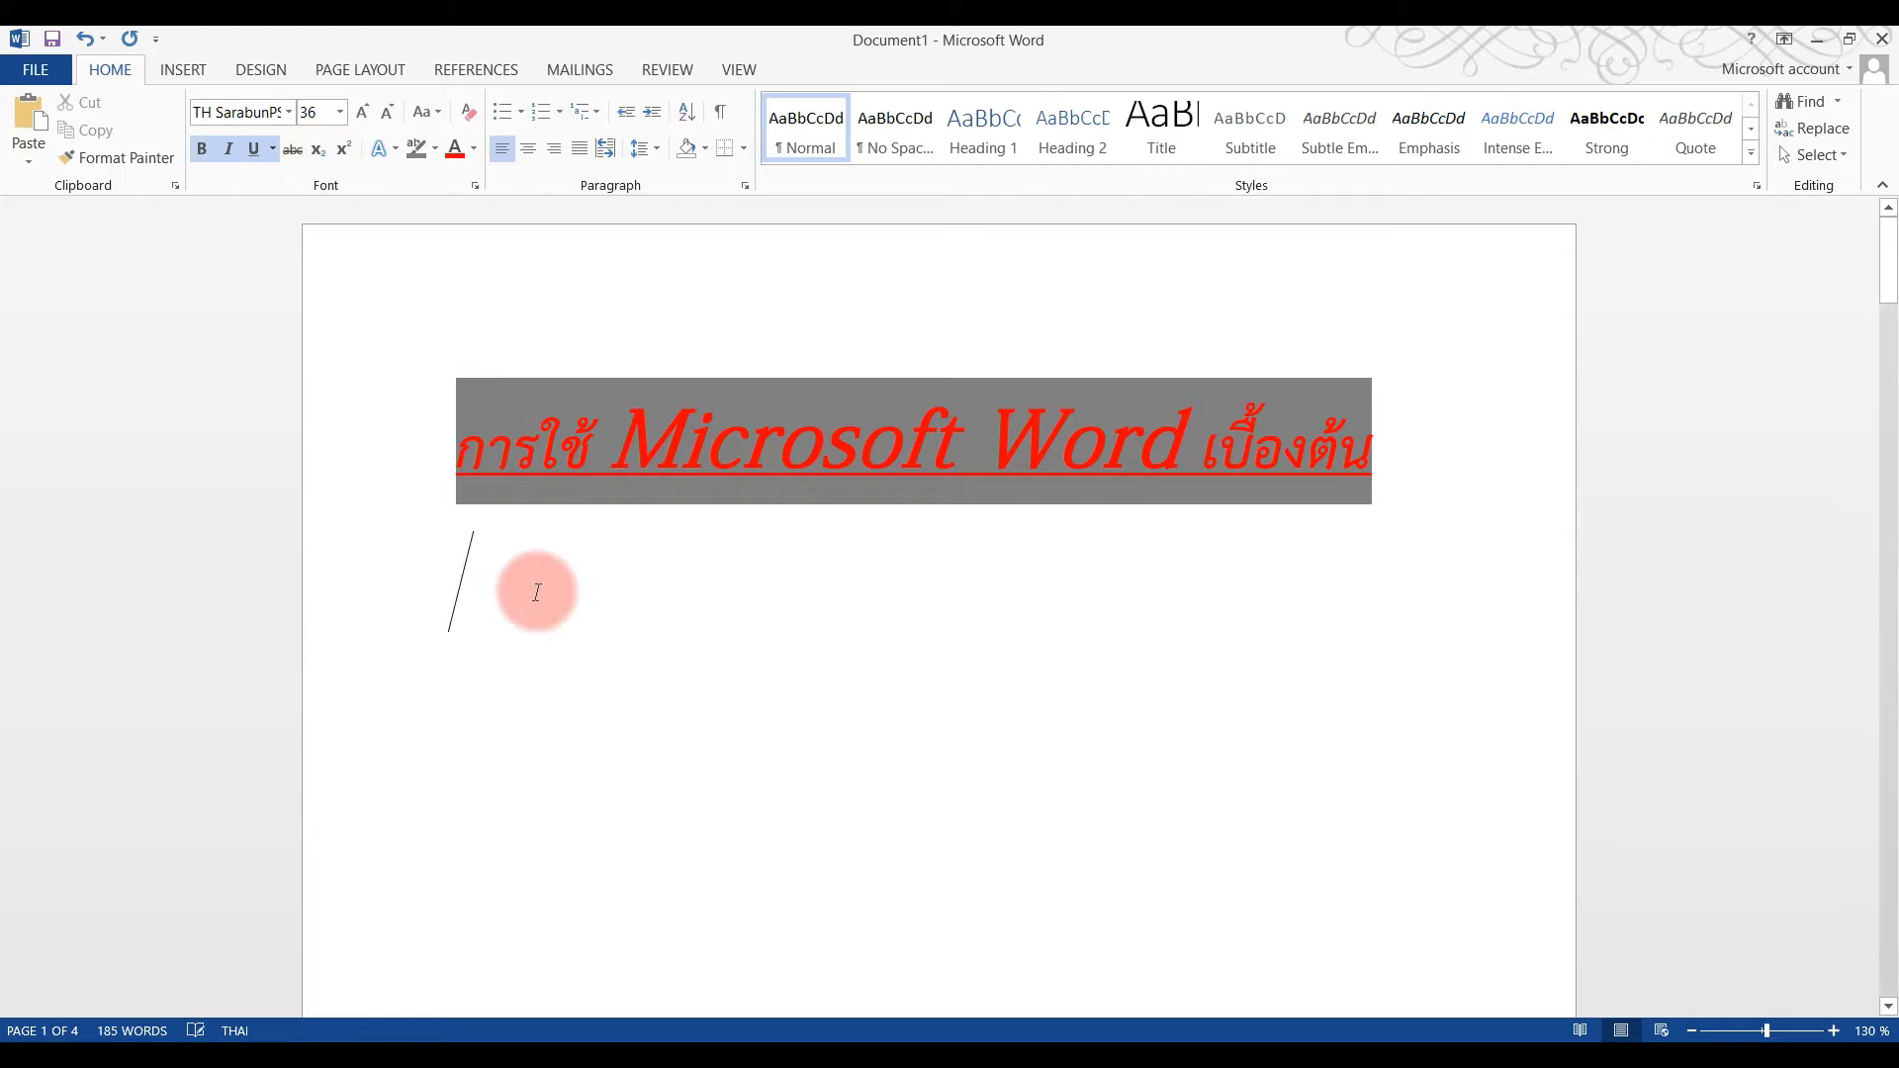
text(ลบ)
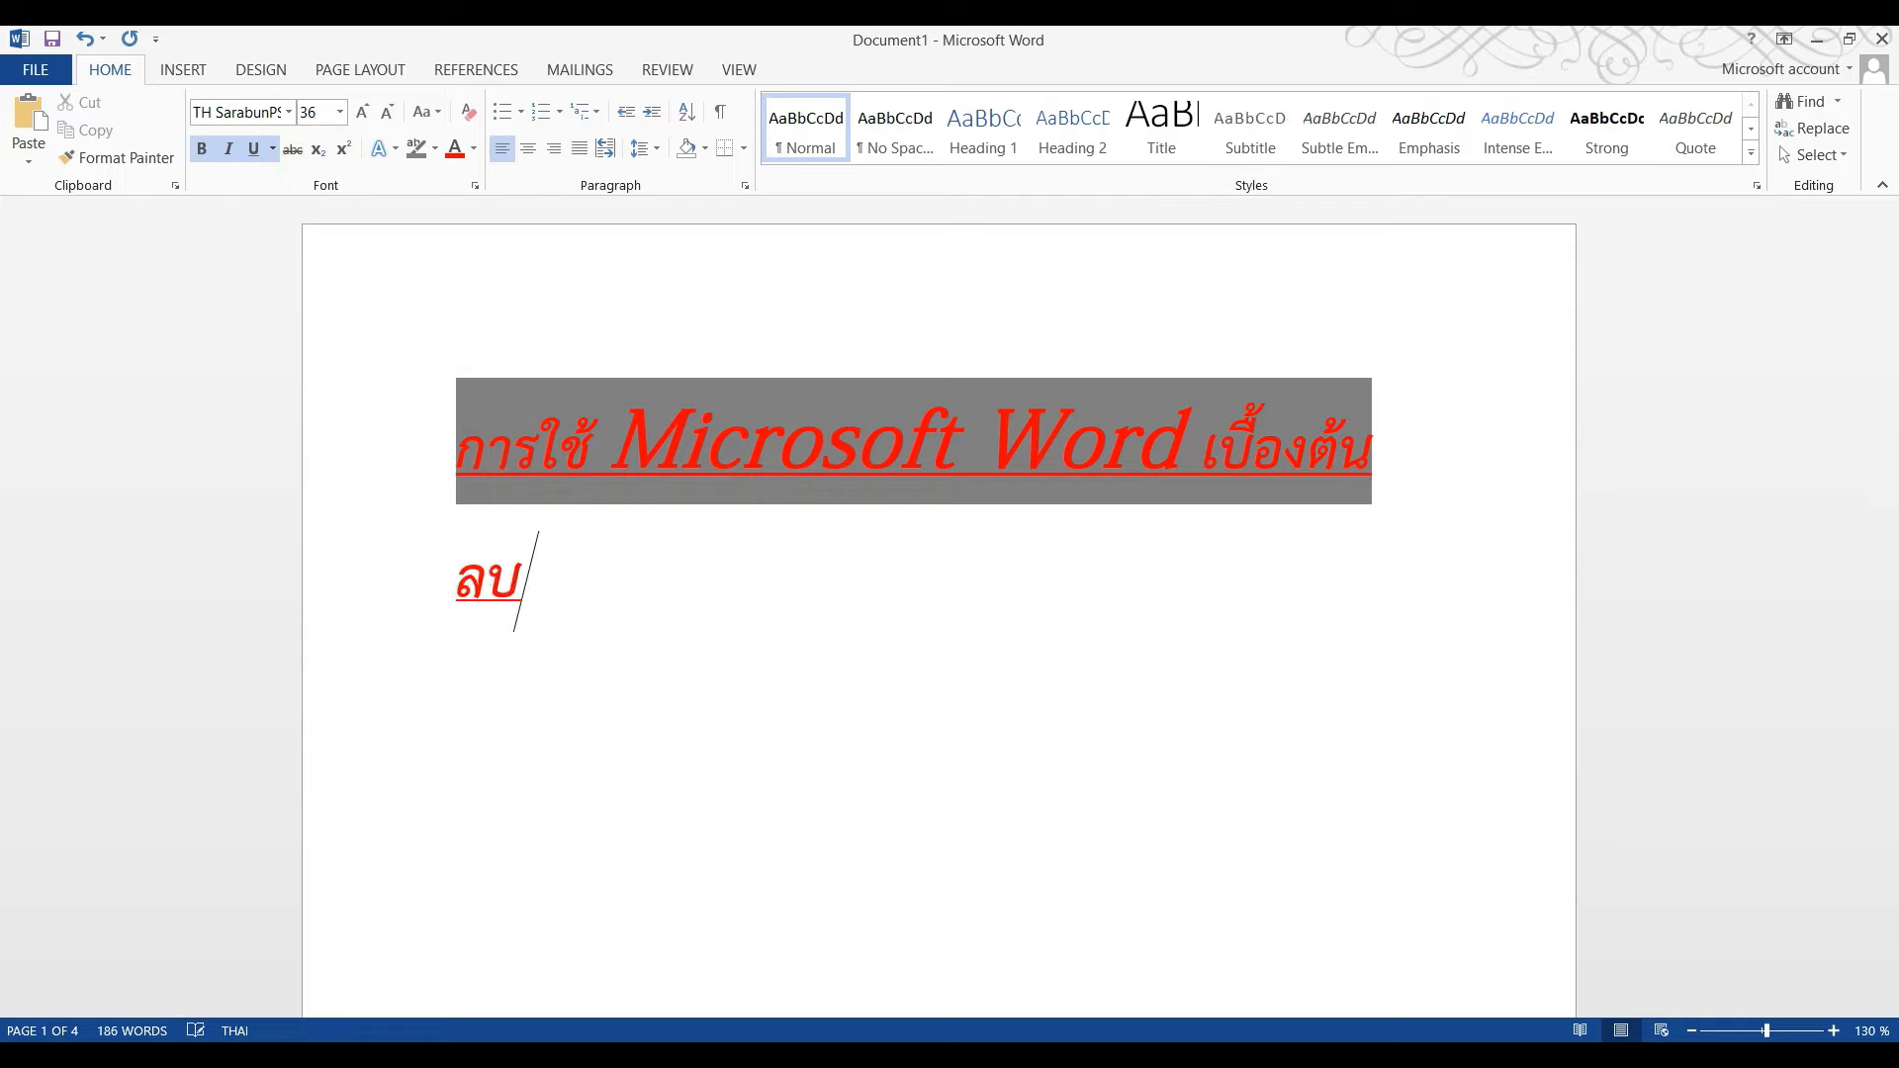
drag(564, 616, 339, 591)
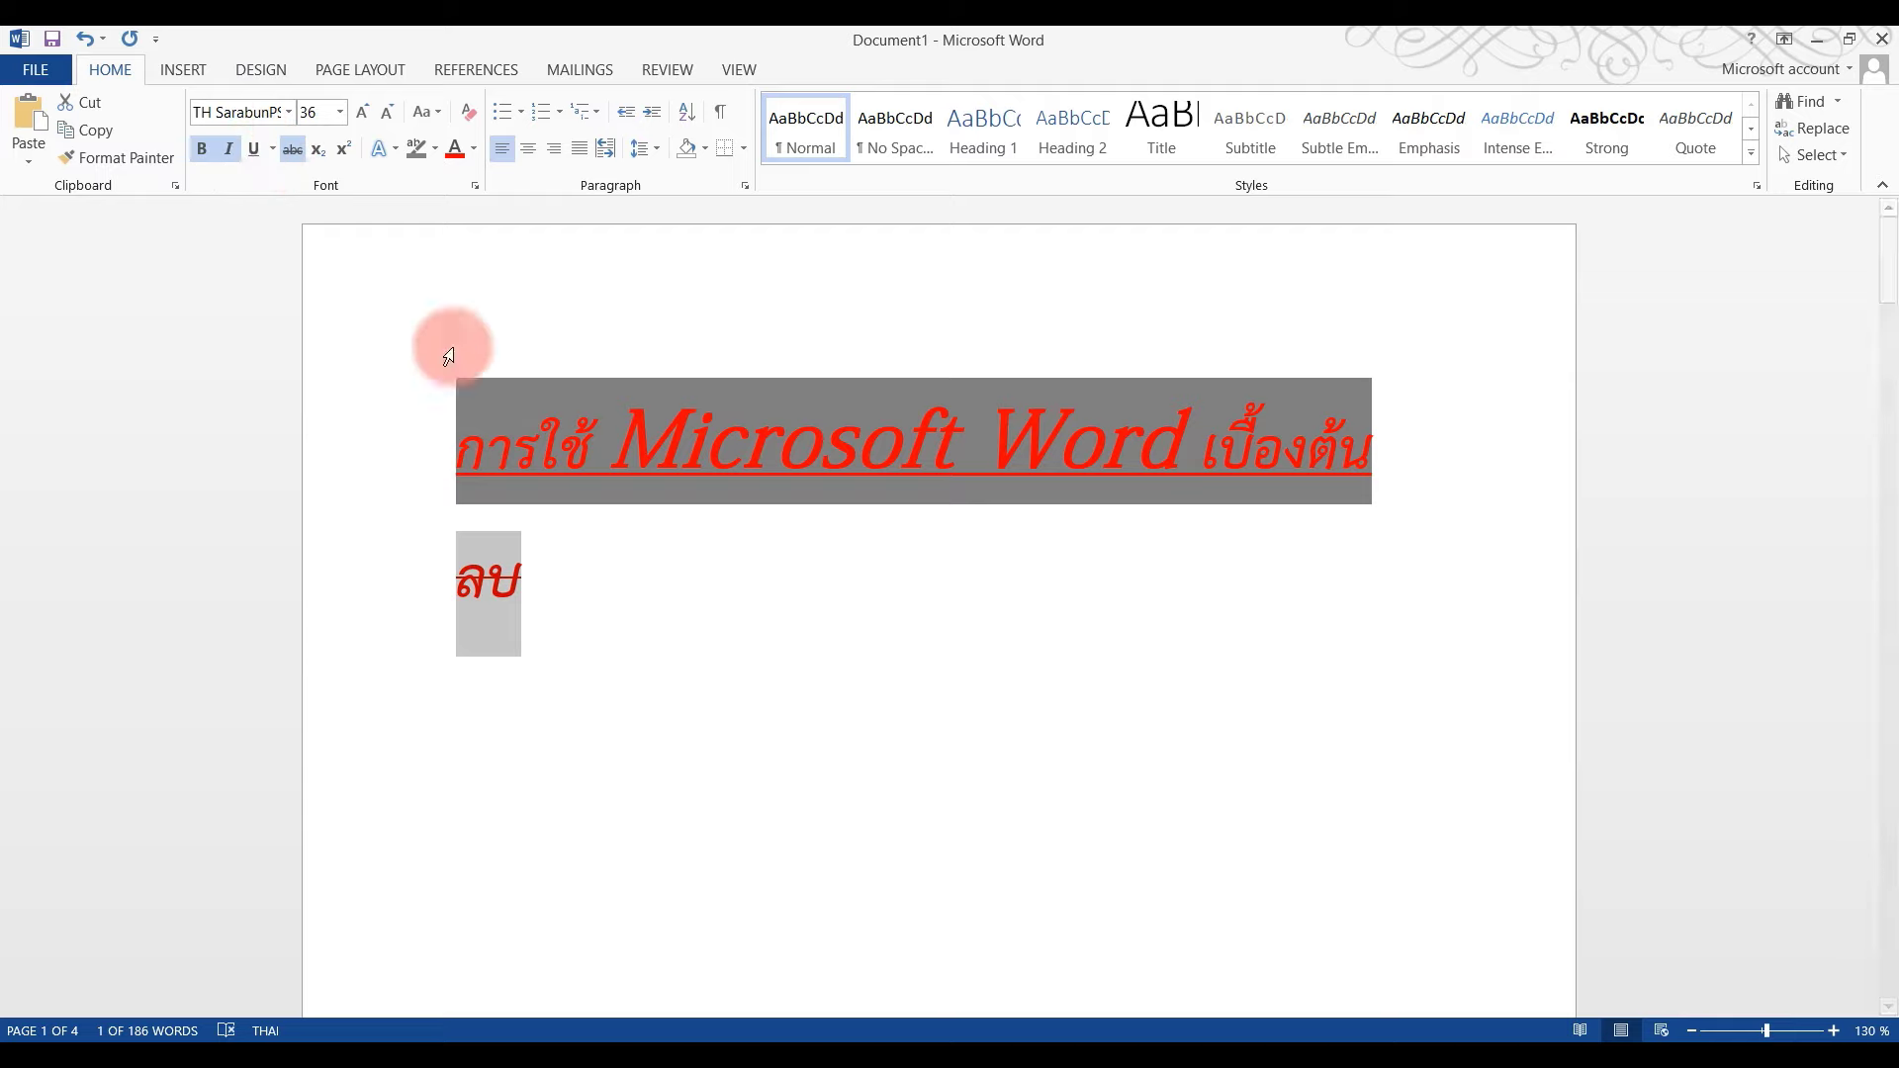
mouse_move(691, 727)
mouse_down()
mouse_move(531, 574)
mouse_move(441, 584)
mouse_up()
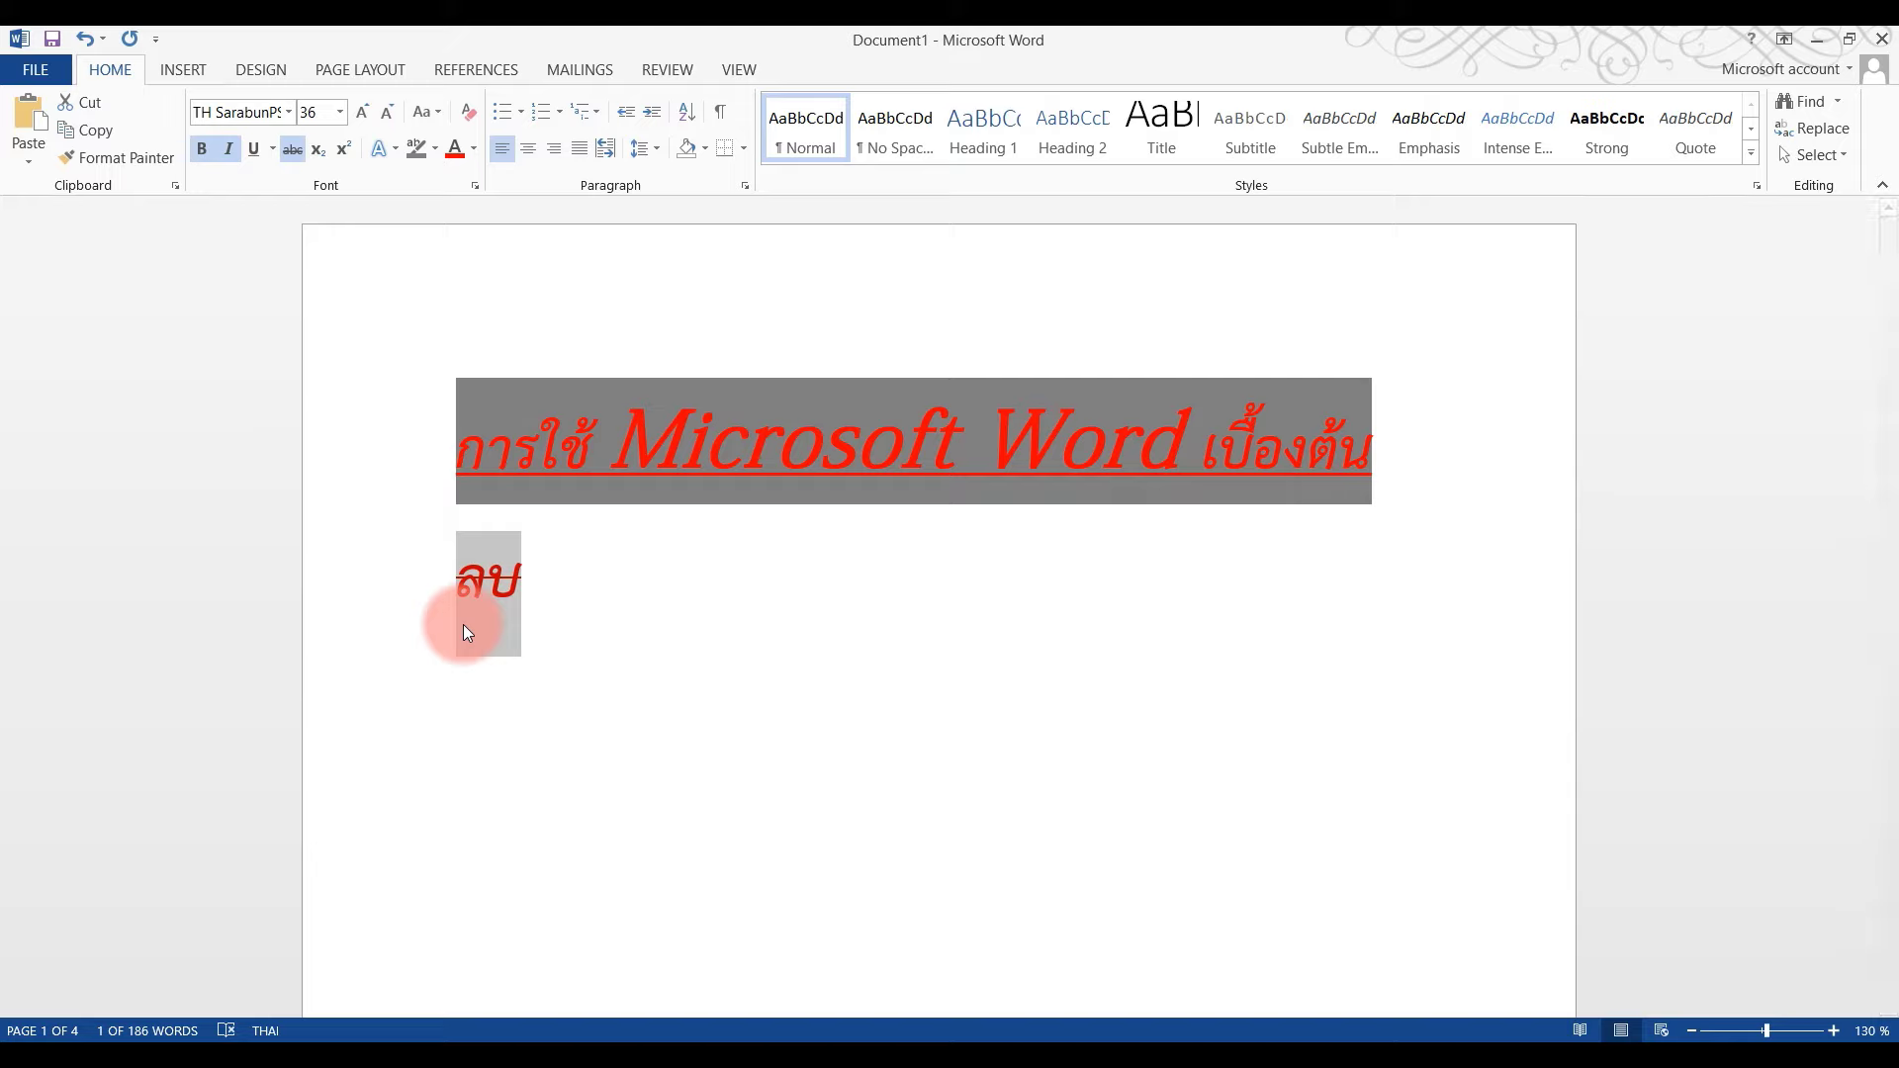
click(544, 599)
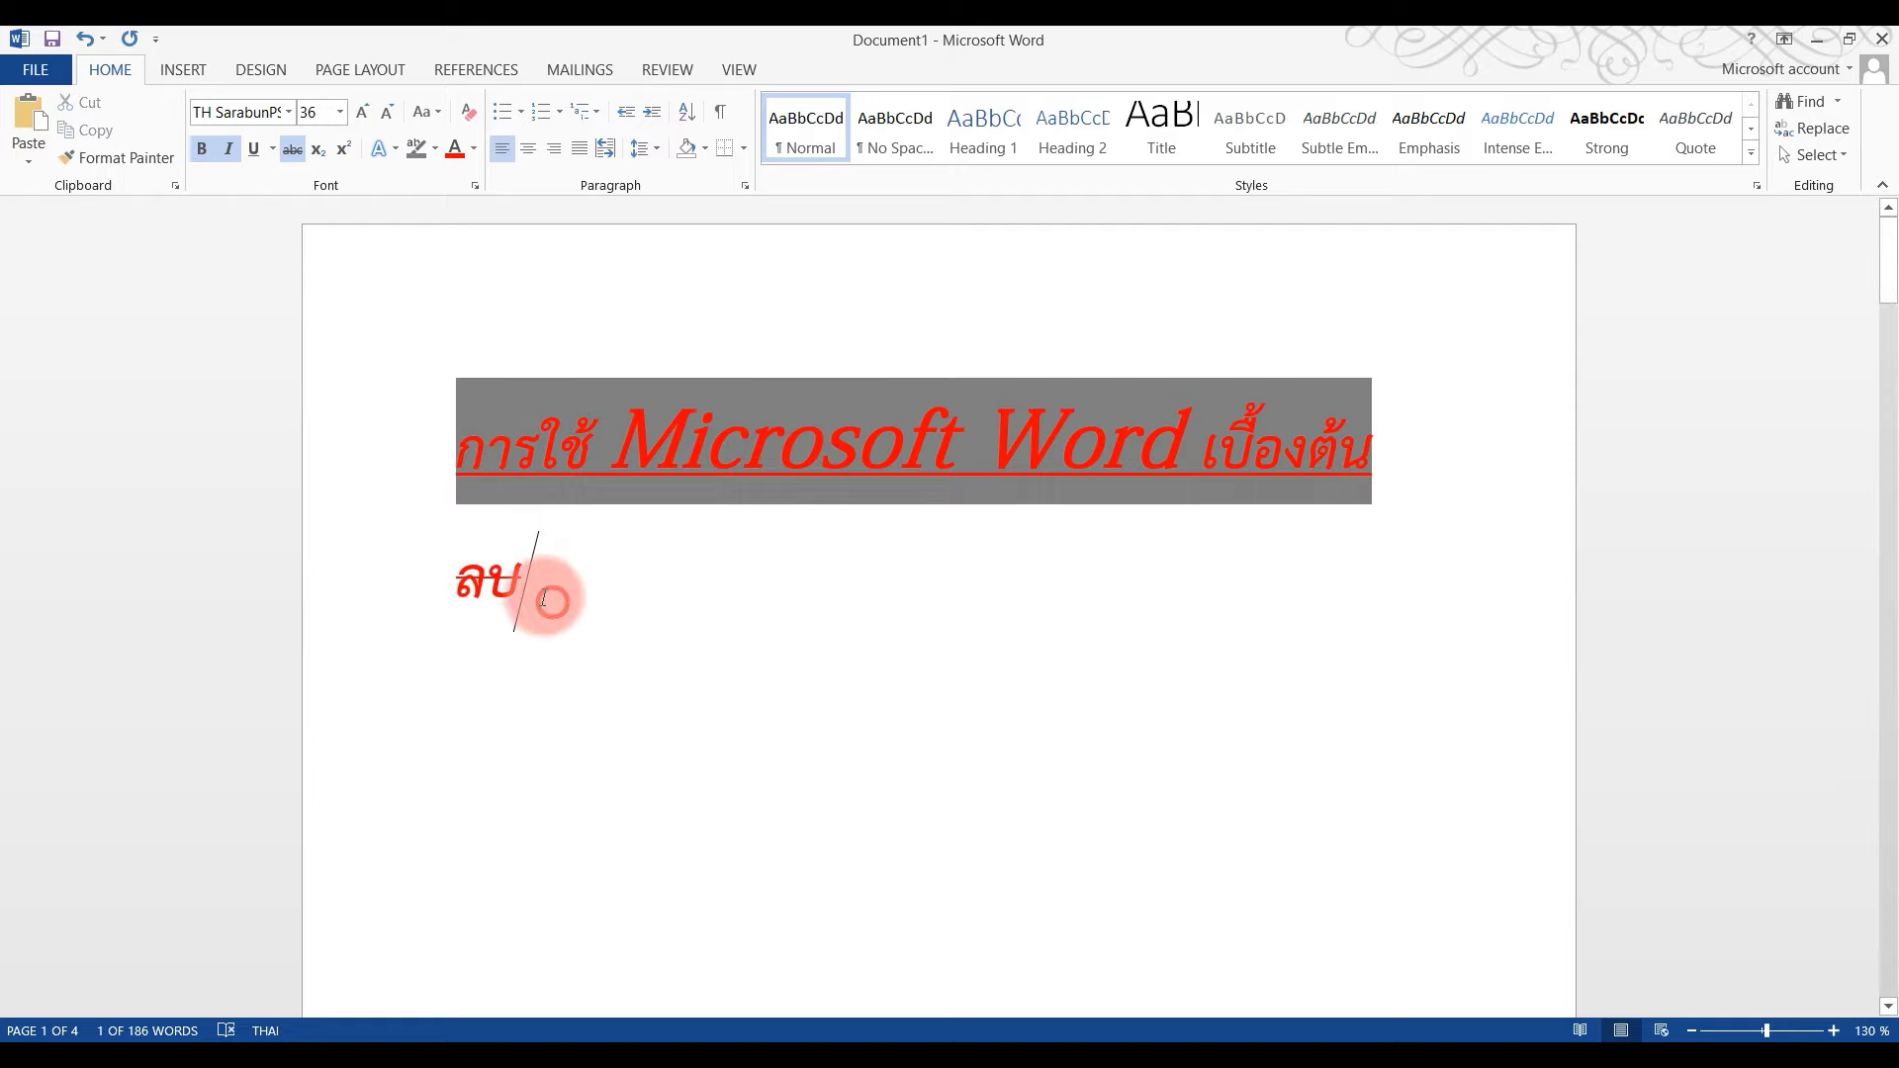
click(328, 157)
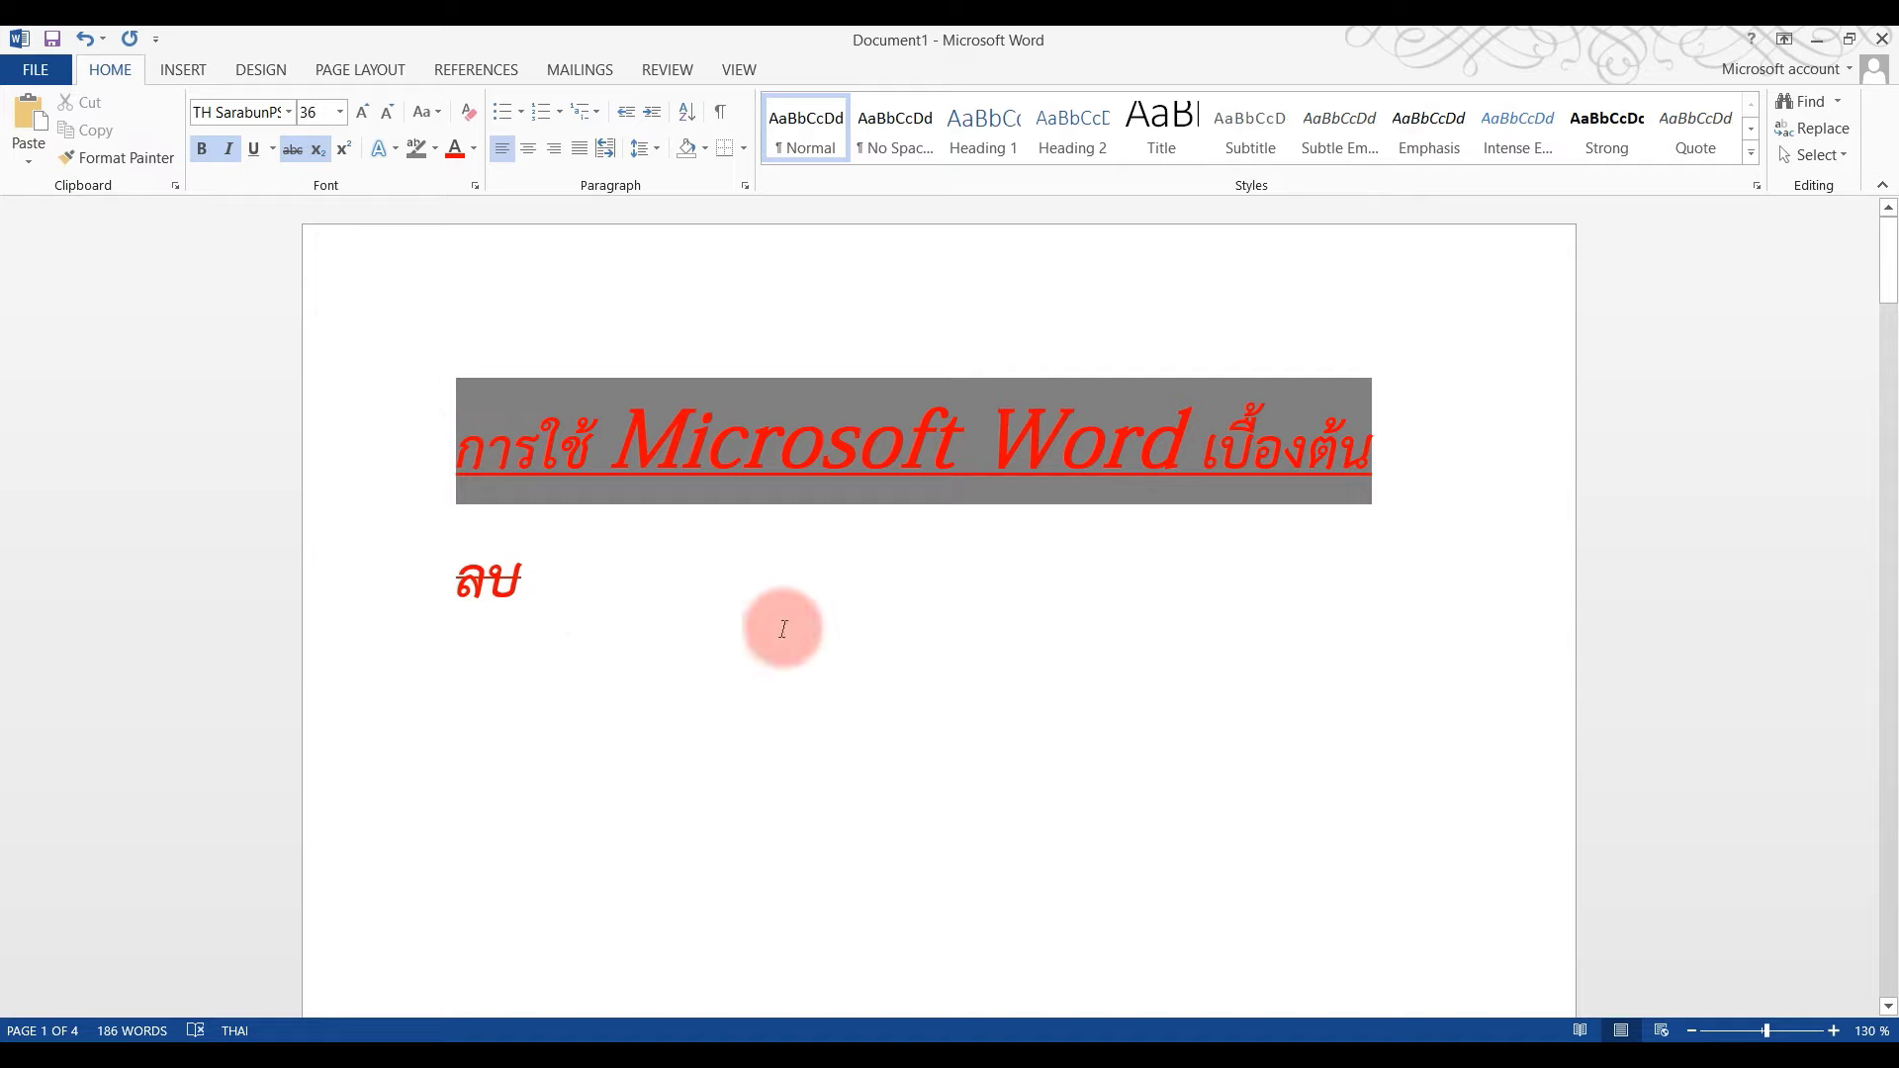
text(กดห)
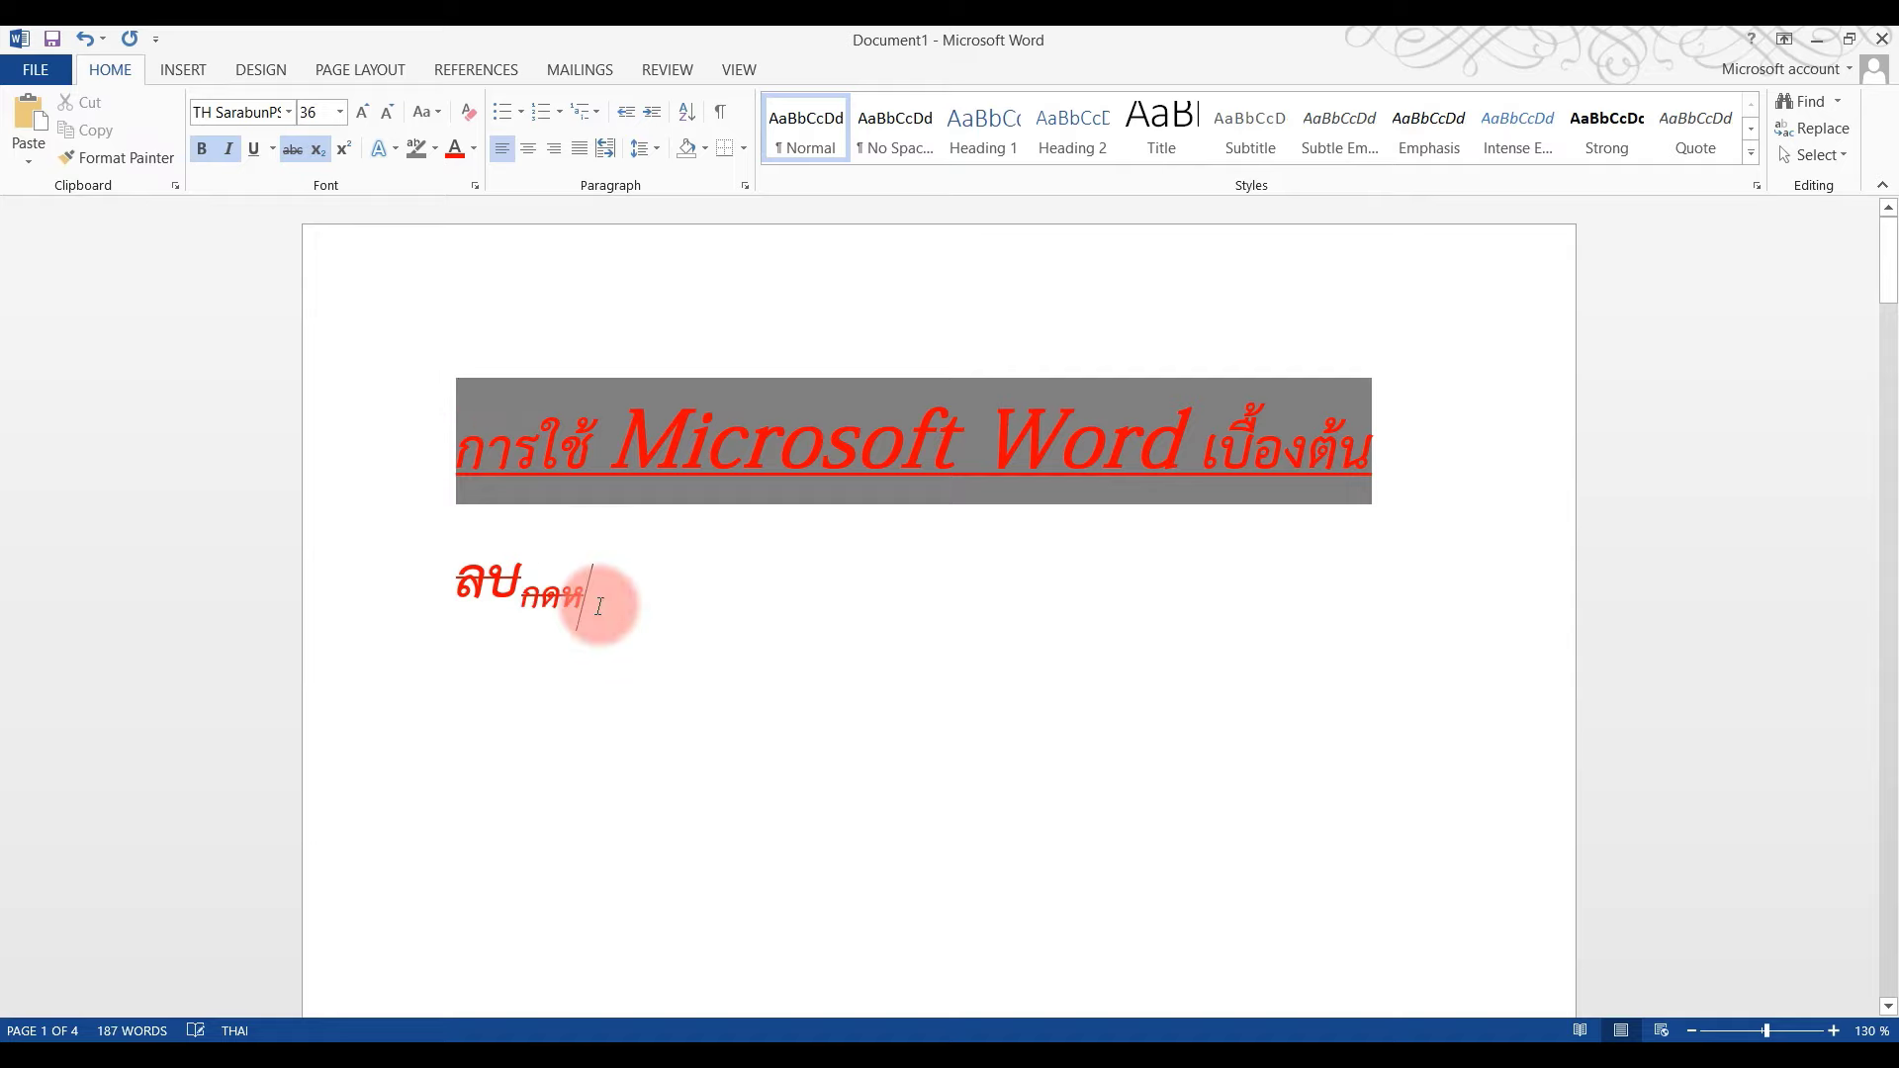
key(BackSpace)
key(BackSpace)
key(BackSpace)
key(BackSpace)
key(BackSpace)
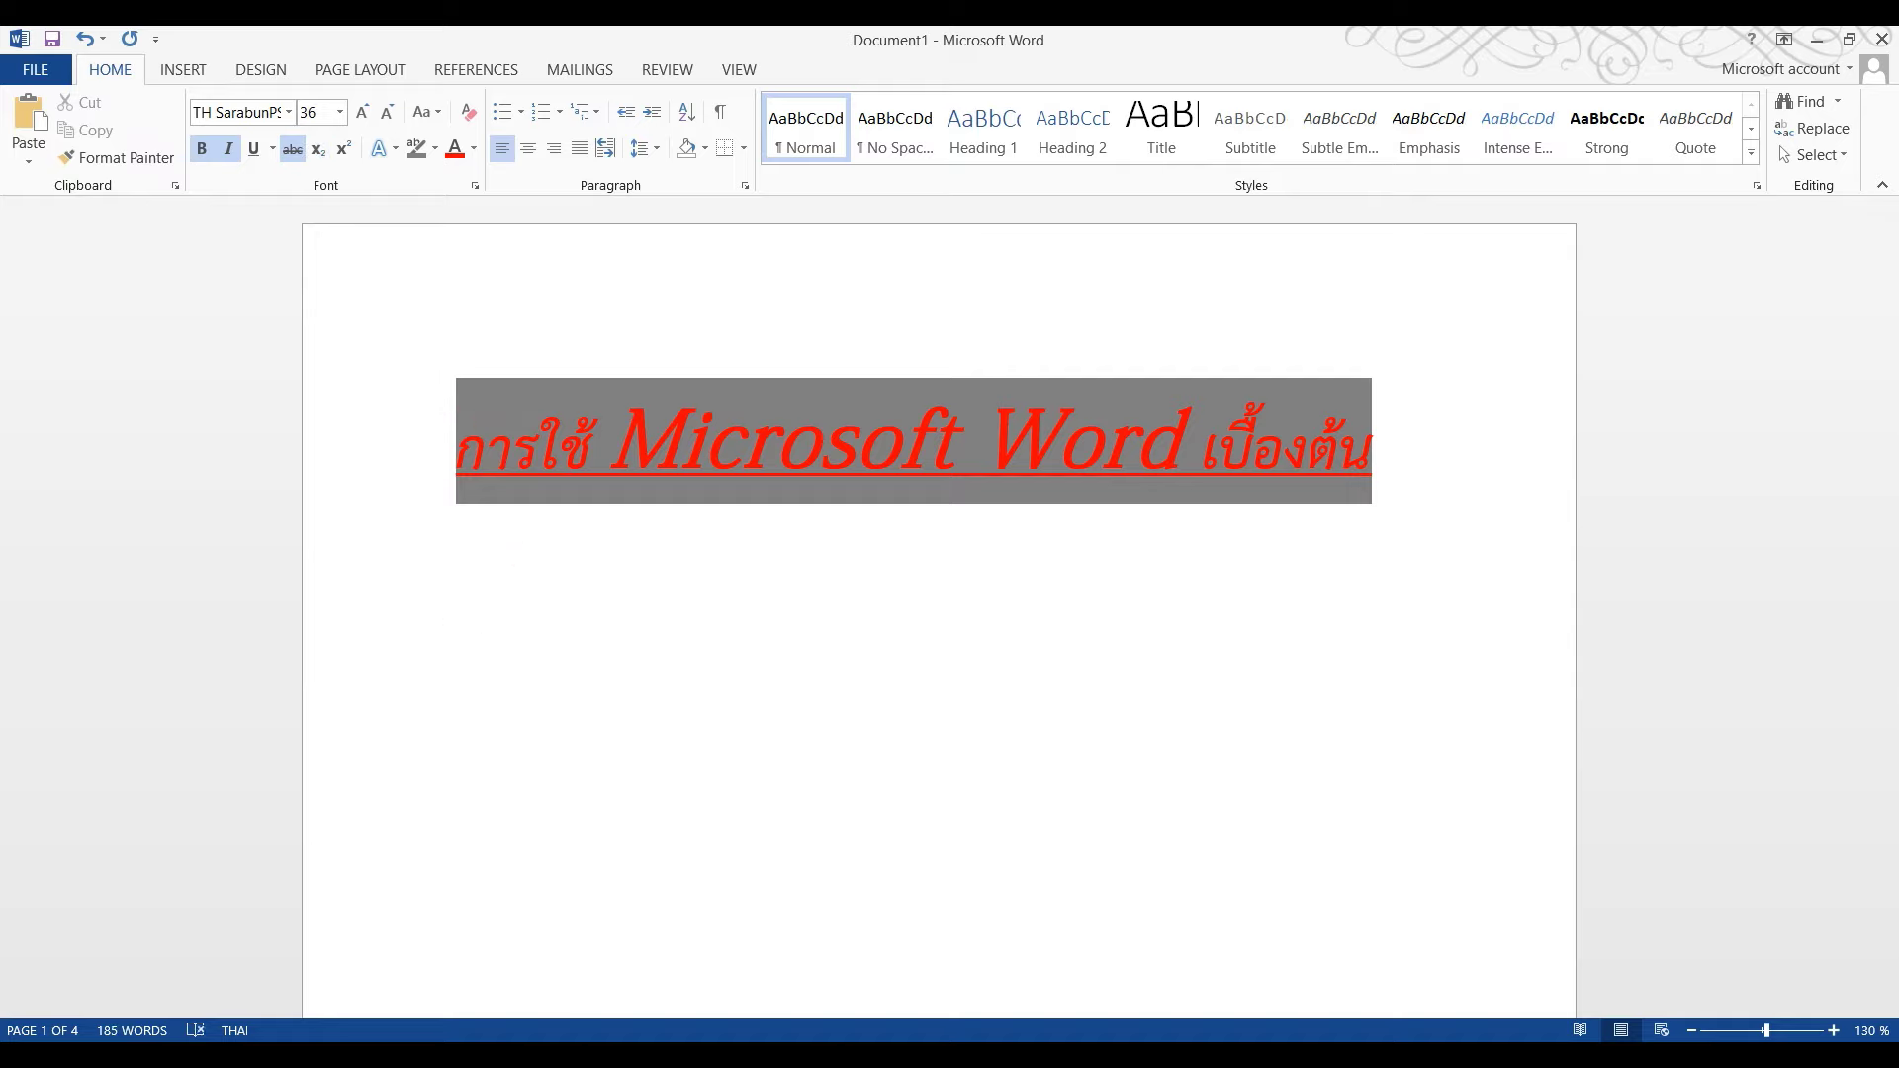
click(297, 149)
- Turn italic off, type and delete a test Thai character, and turn strikethrough off
click(233, 148)
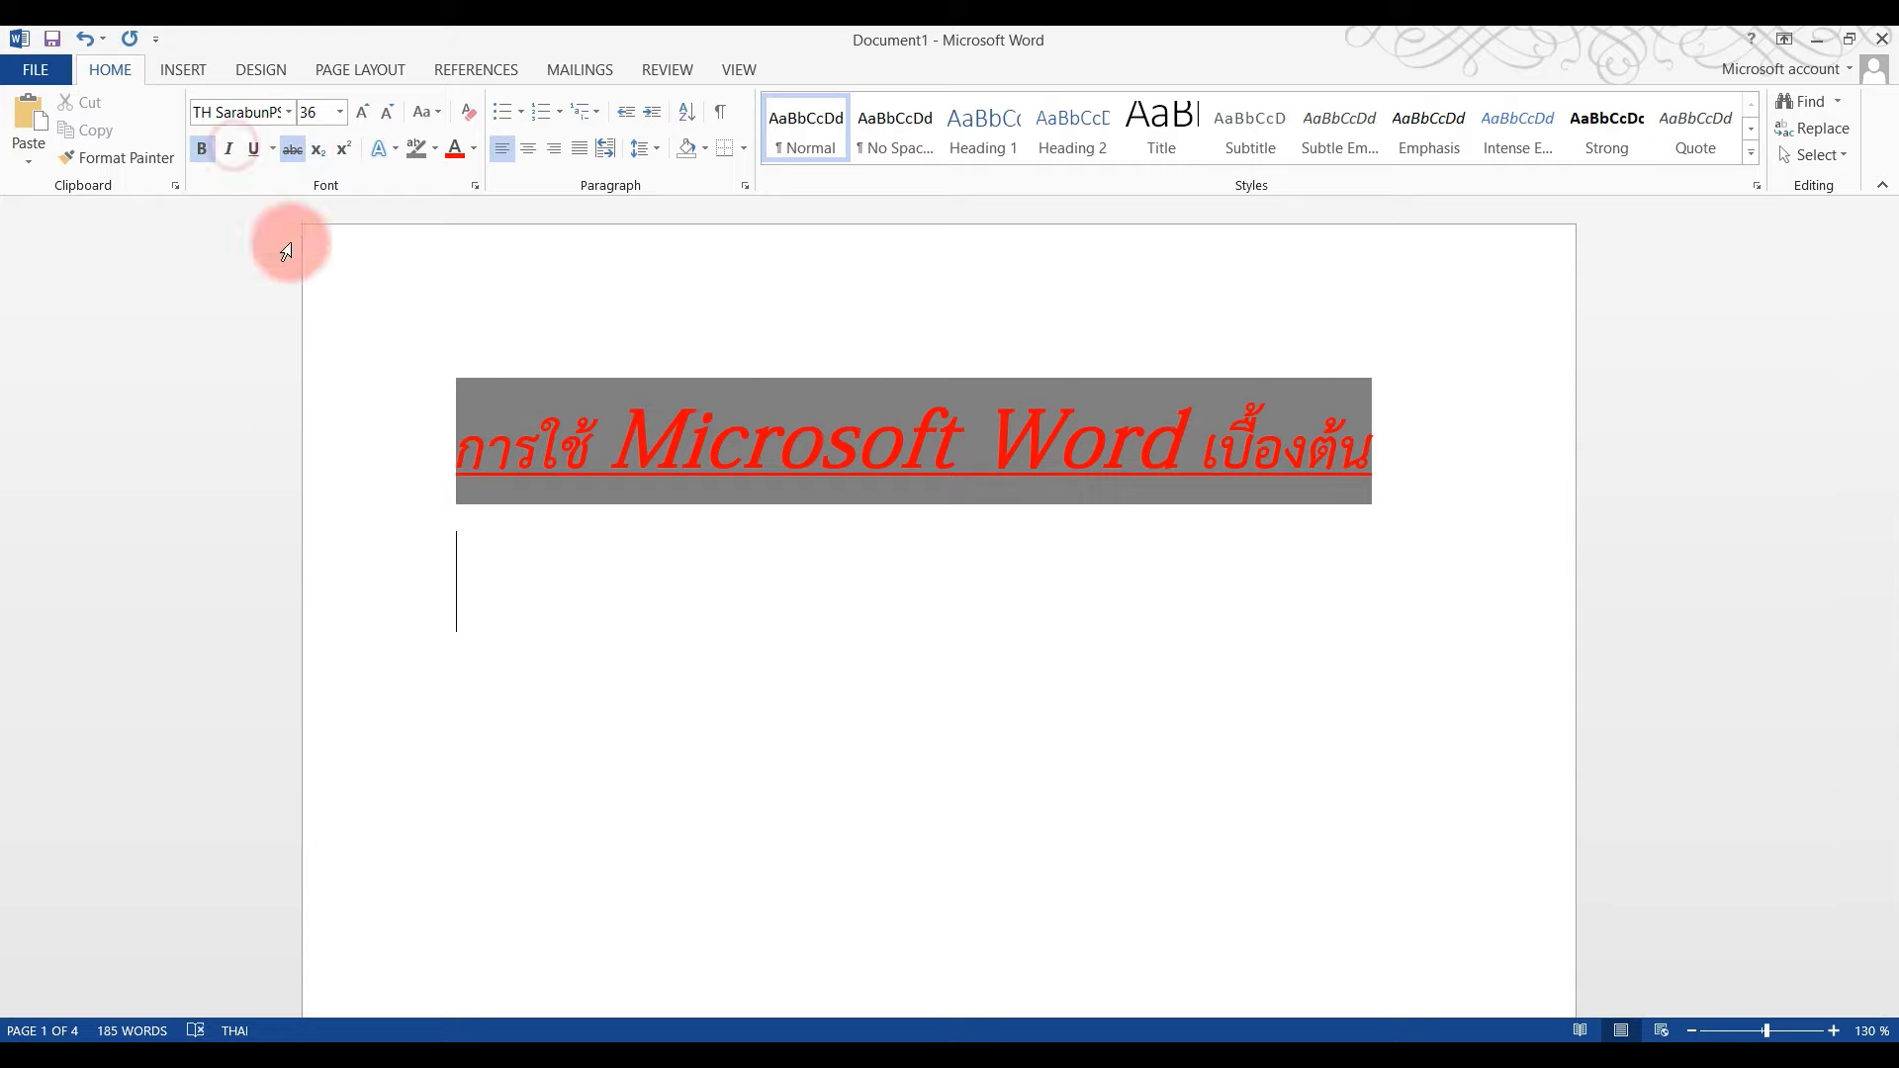
text(ป)
key(BackSpace)
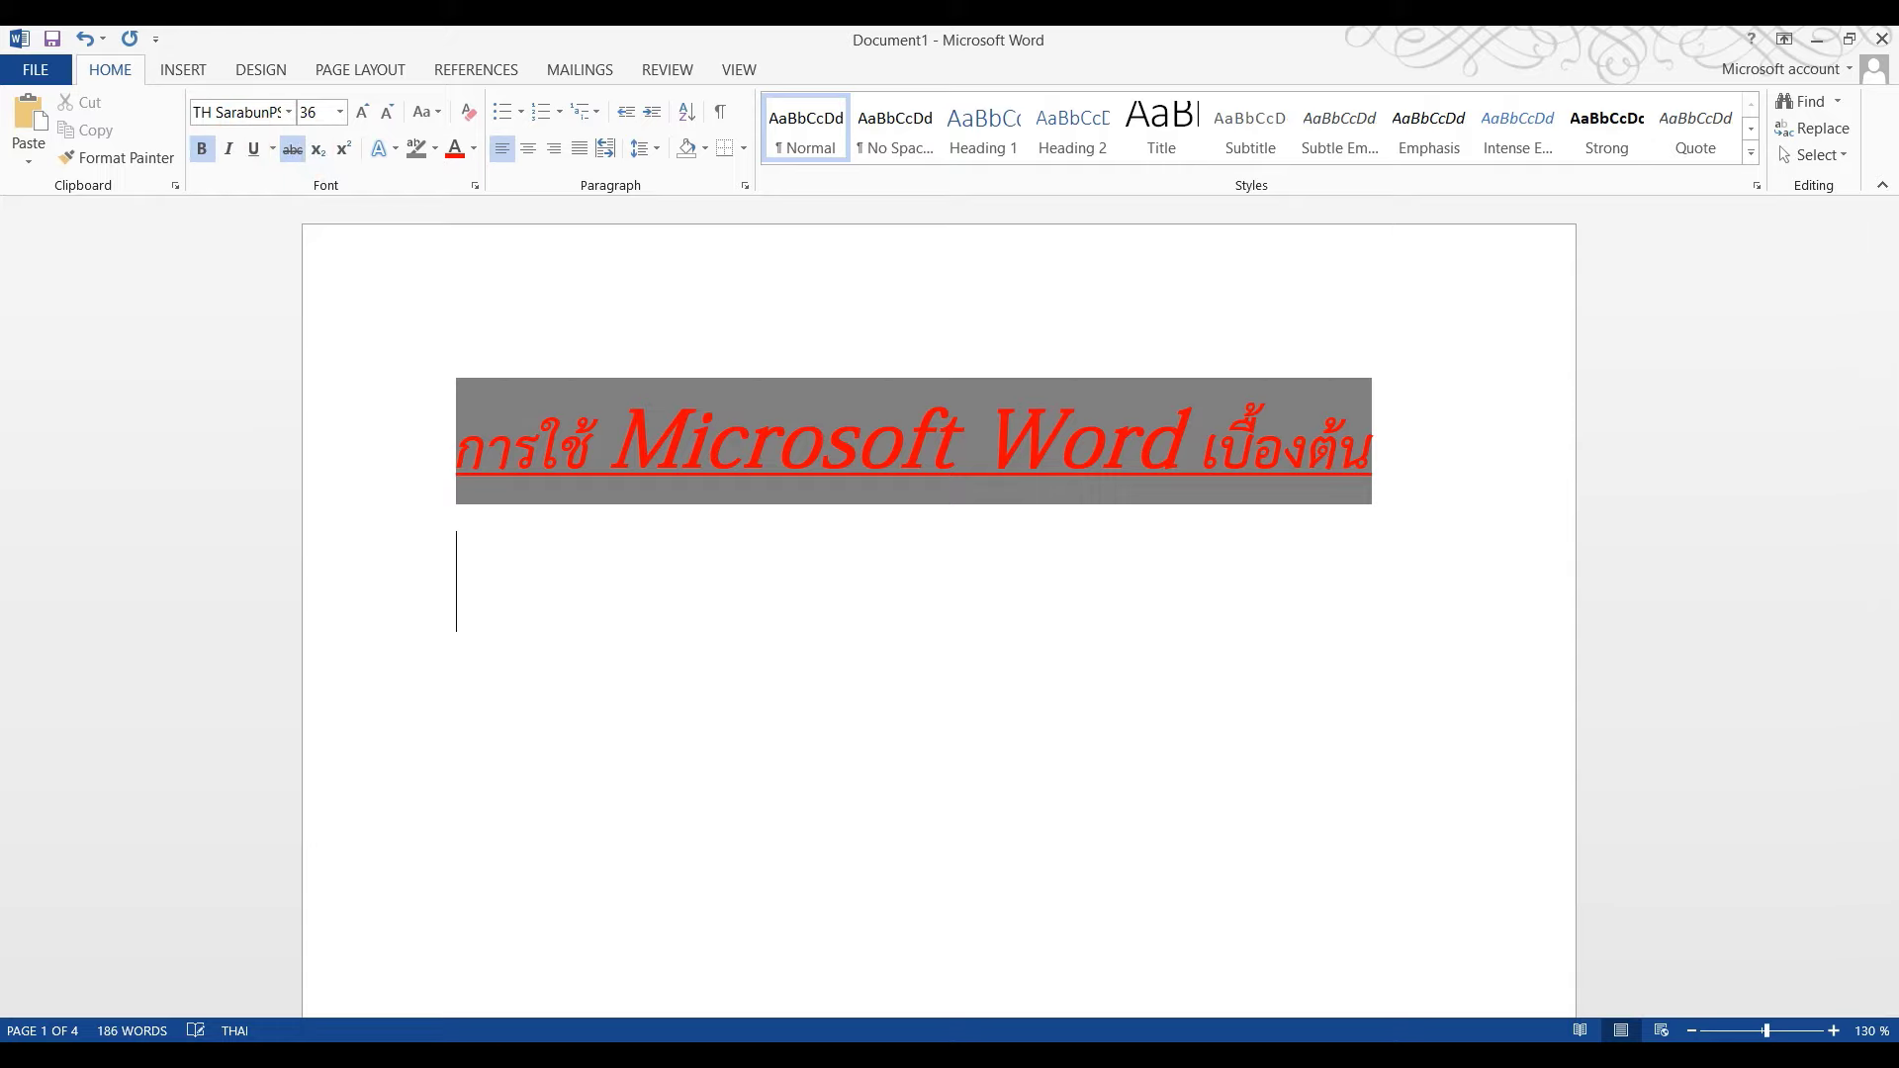
click(937, 547)
click(297, 149)
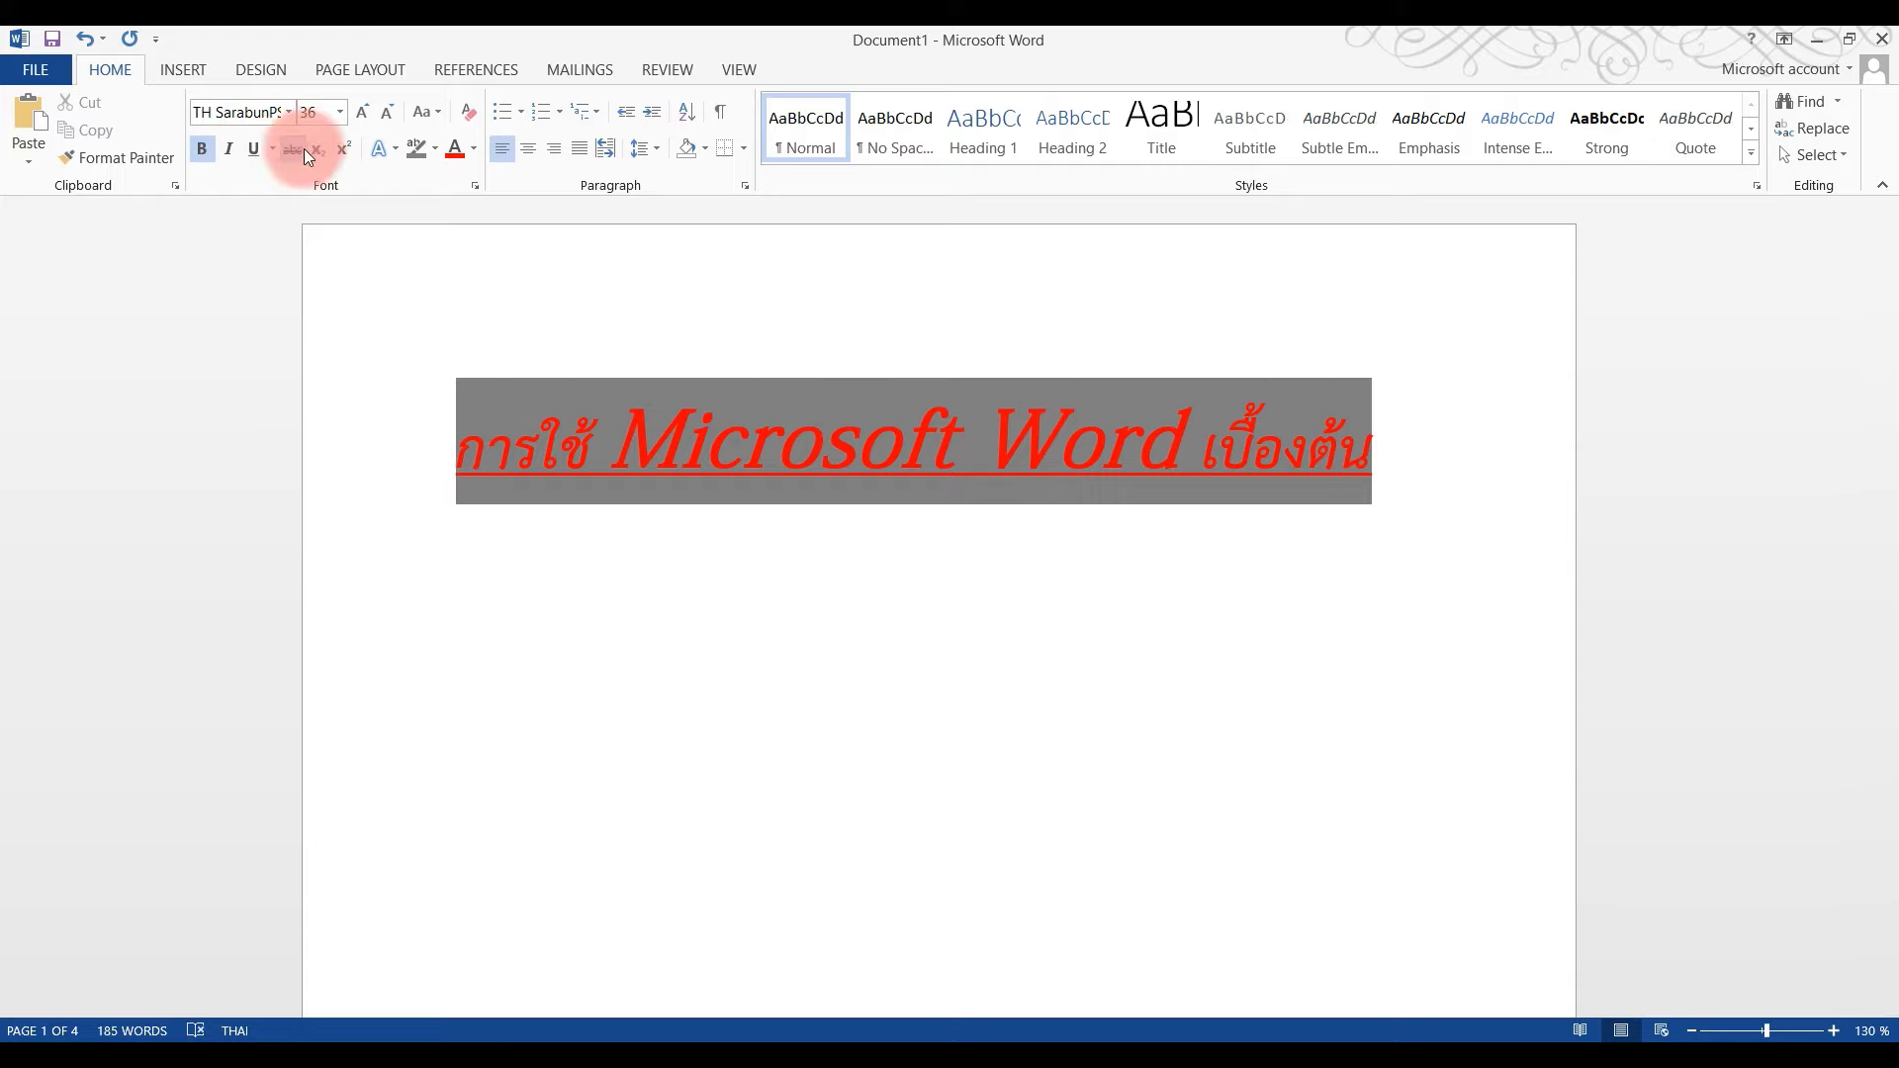
click(1042, 680)
- On the empty line below the title, switch to English and type H2O
click(1018, 692)
key(alt+shift)
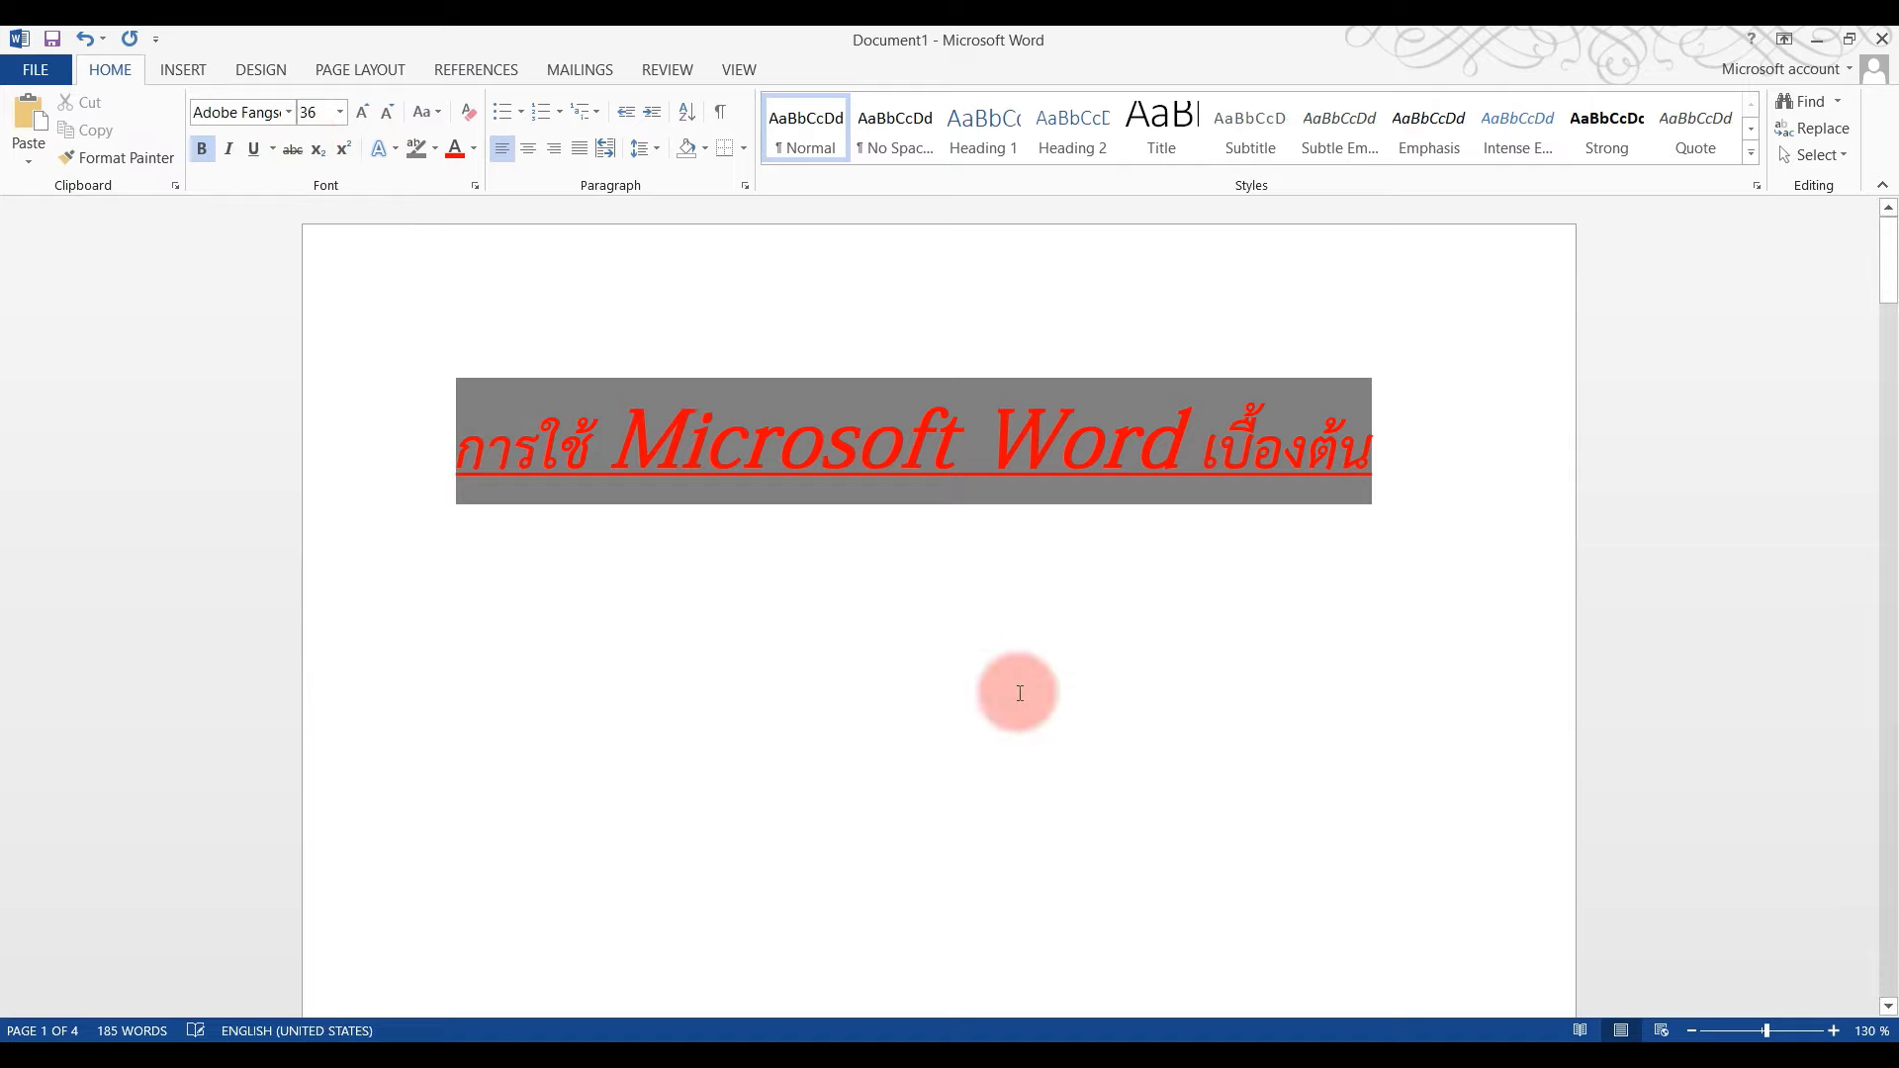
text(h)
text(H)
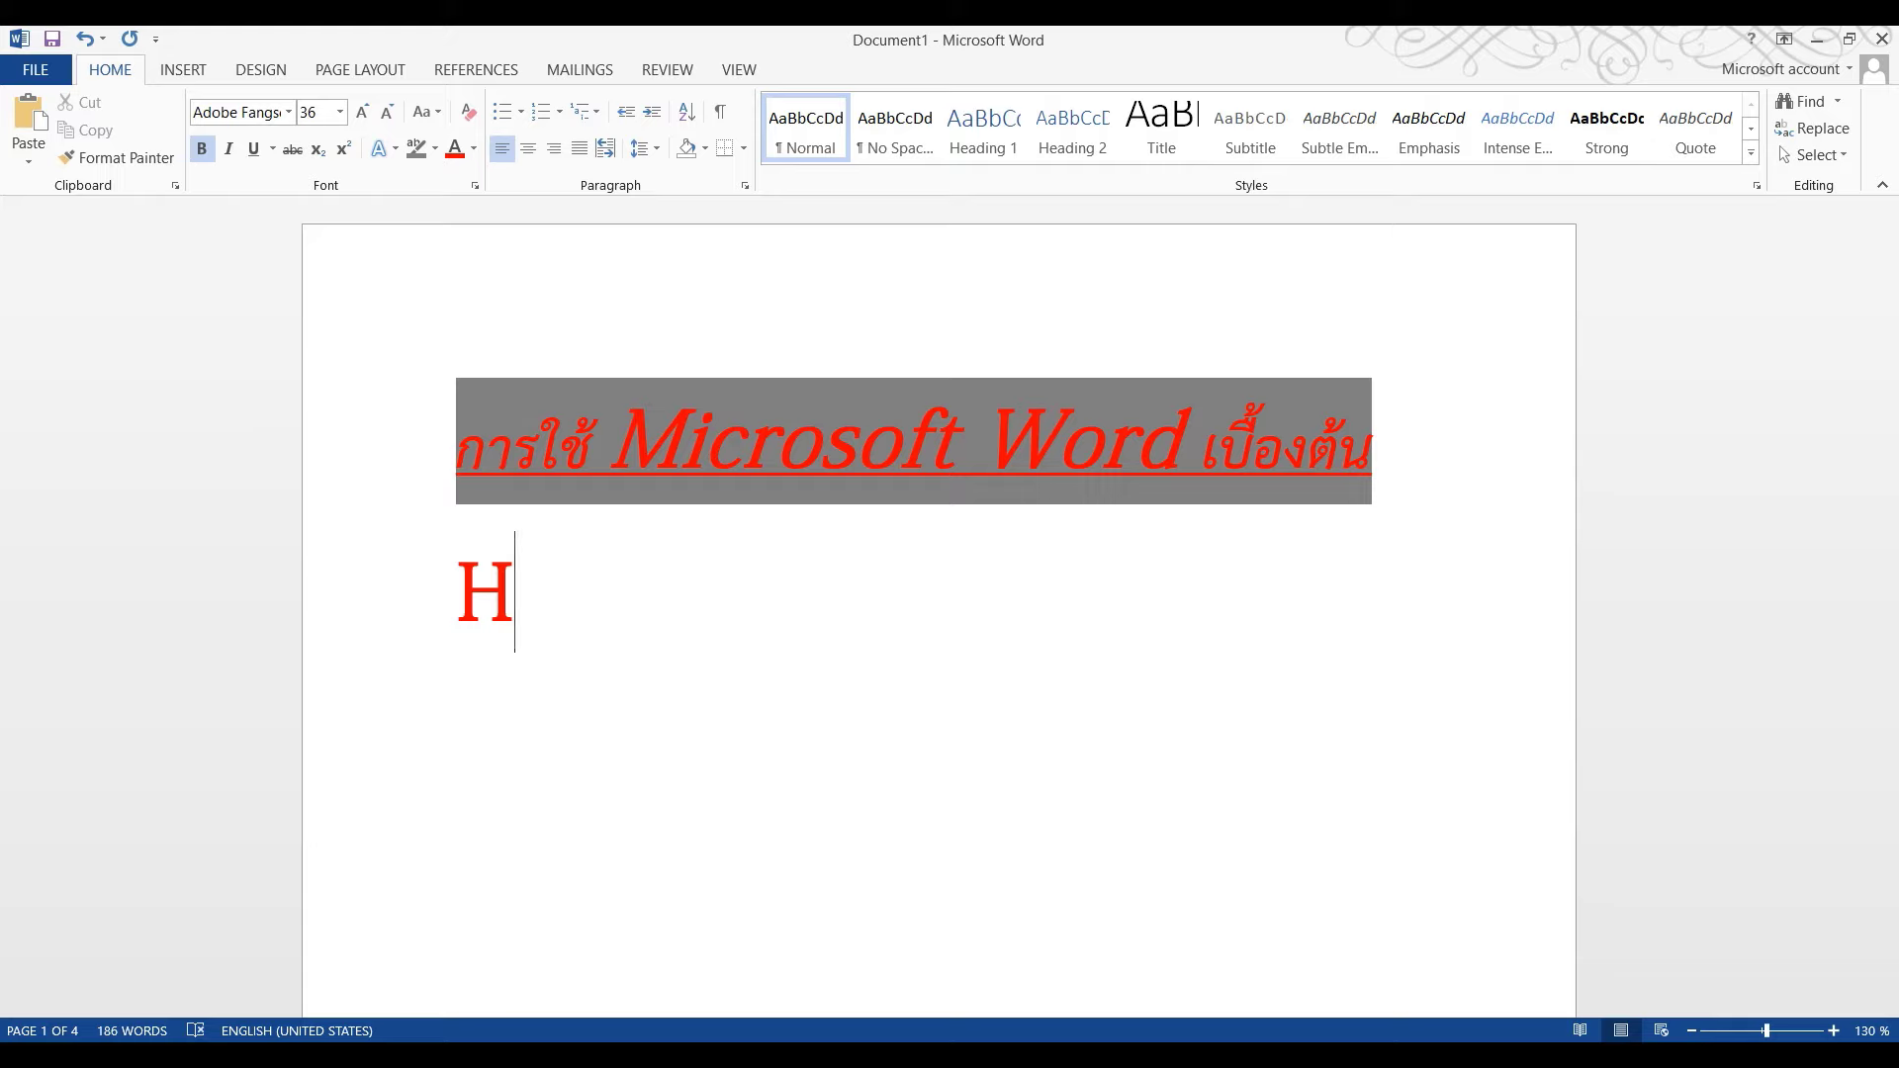
text(O)
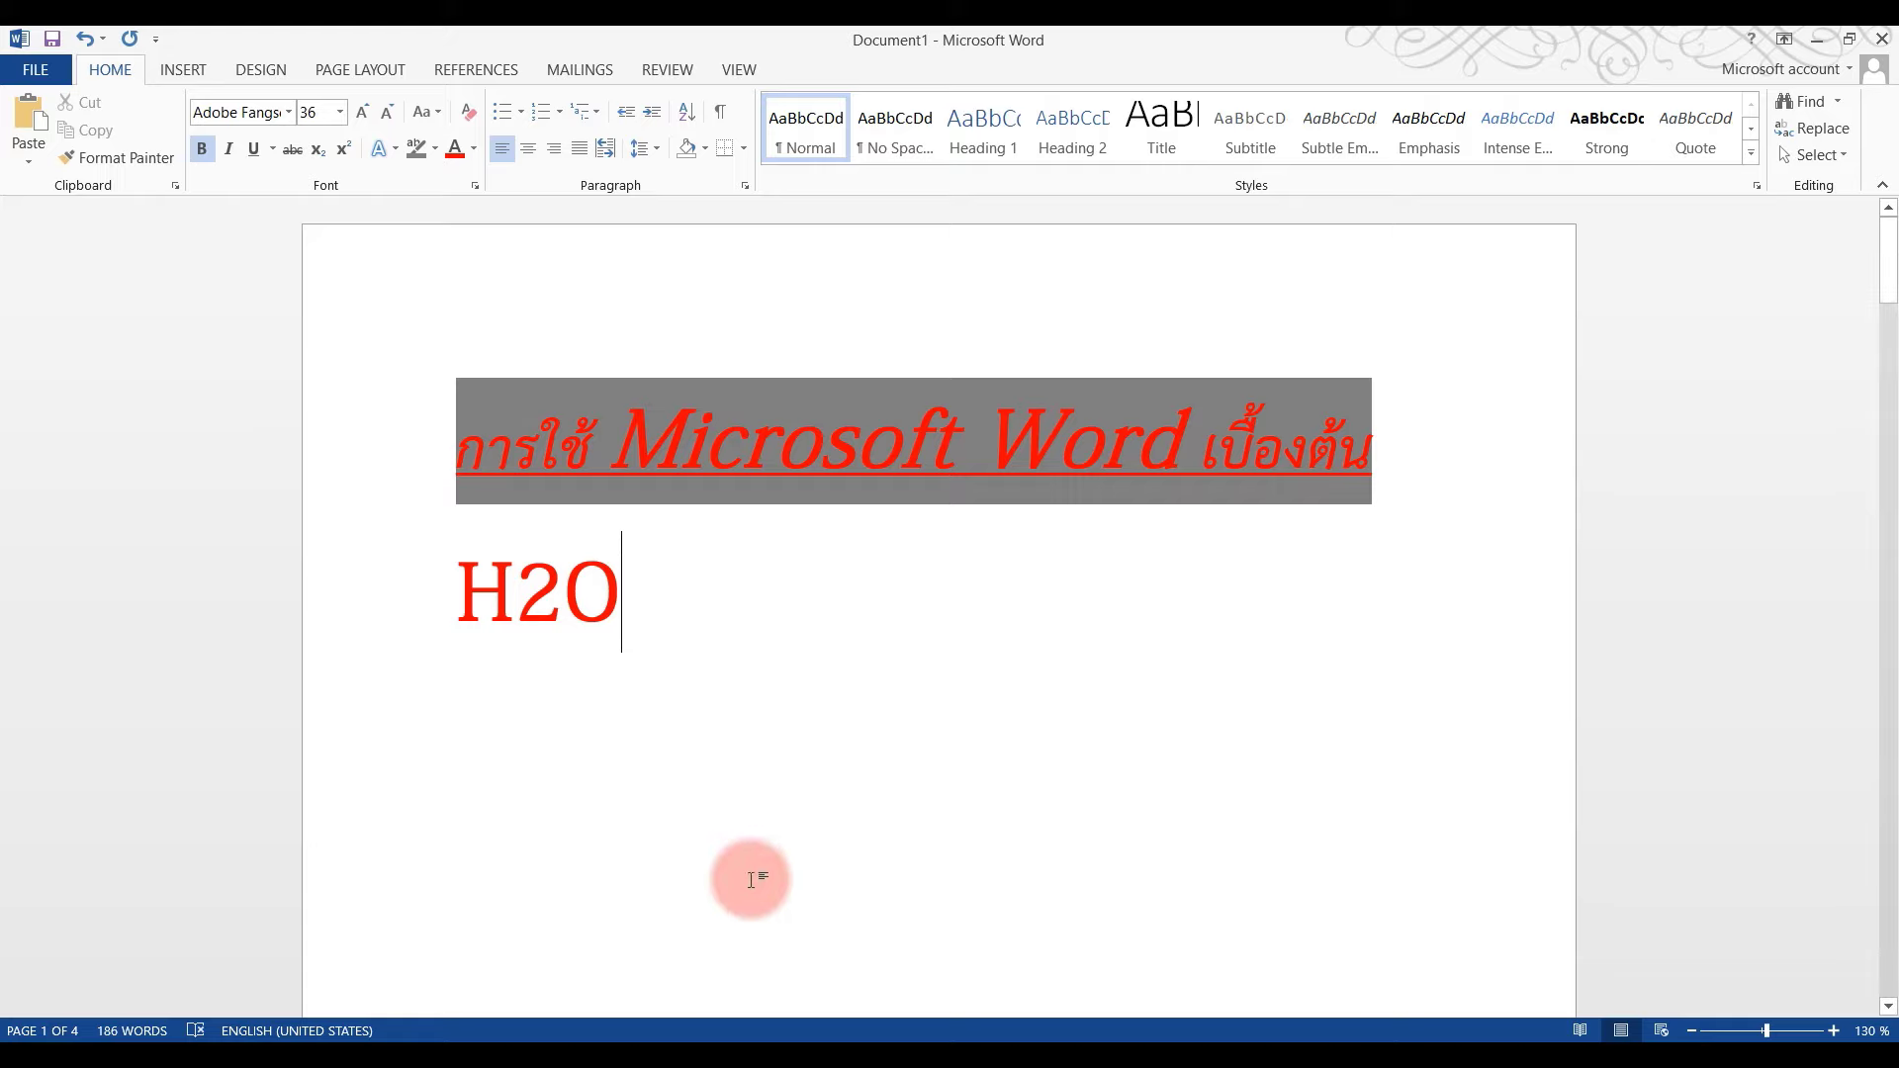
- Make the 2 in H2O subscript, then switch back to Thai with the caret after H₂O
drag(562, 599, 532, 600)
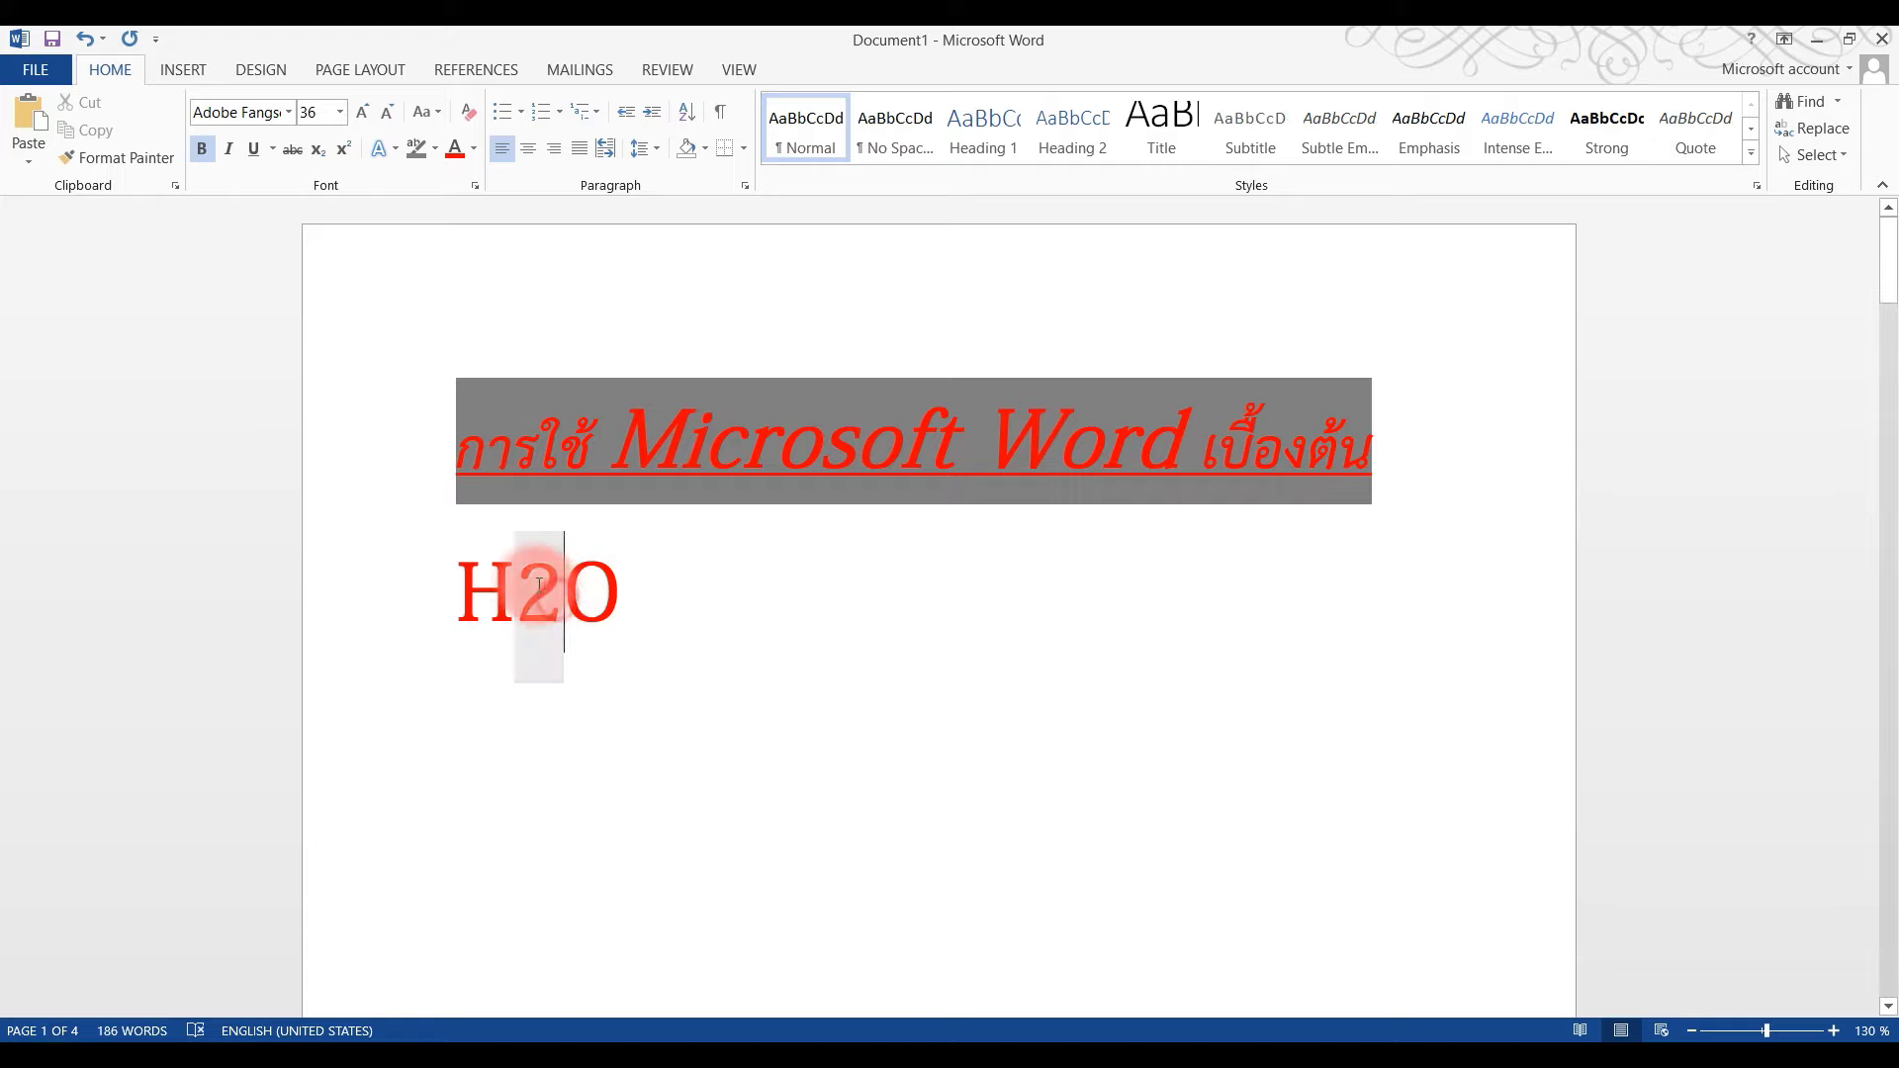
click(643, 584)
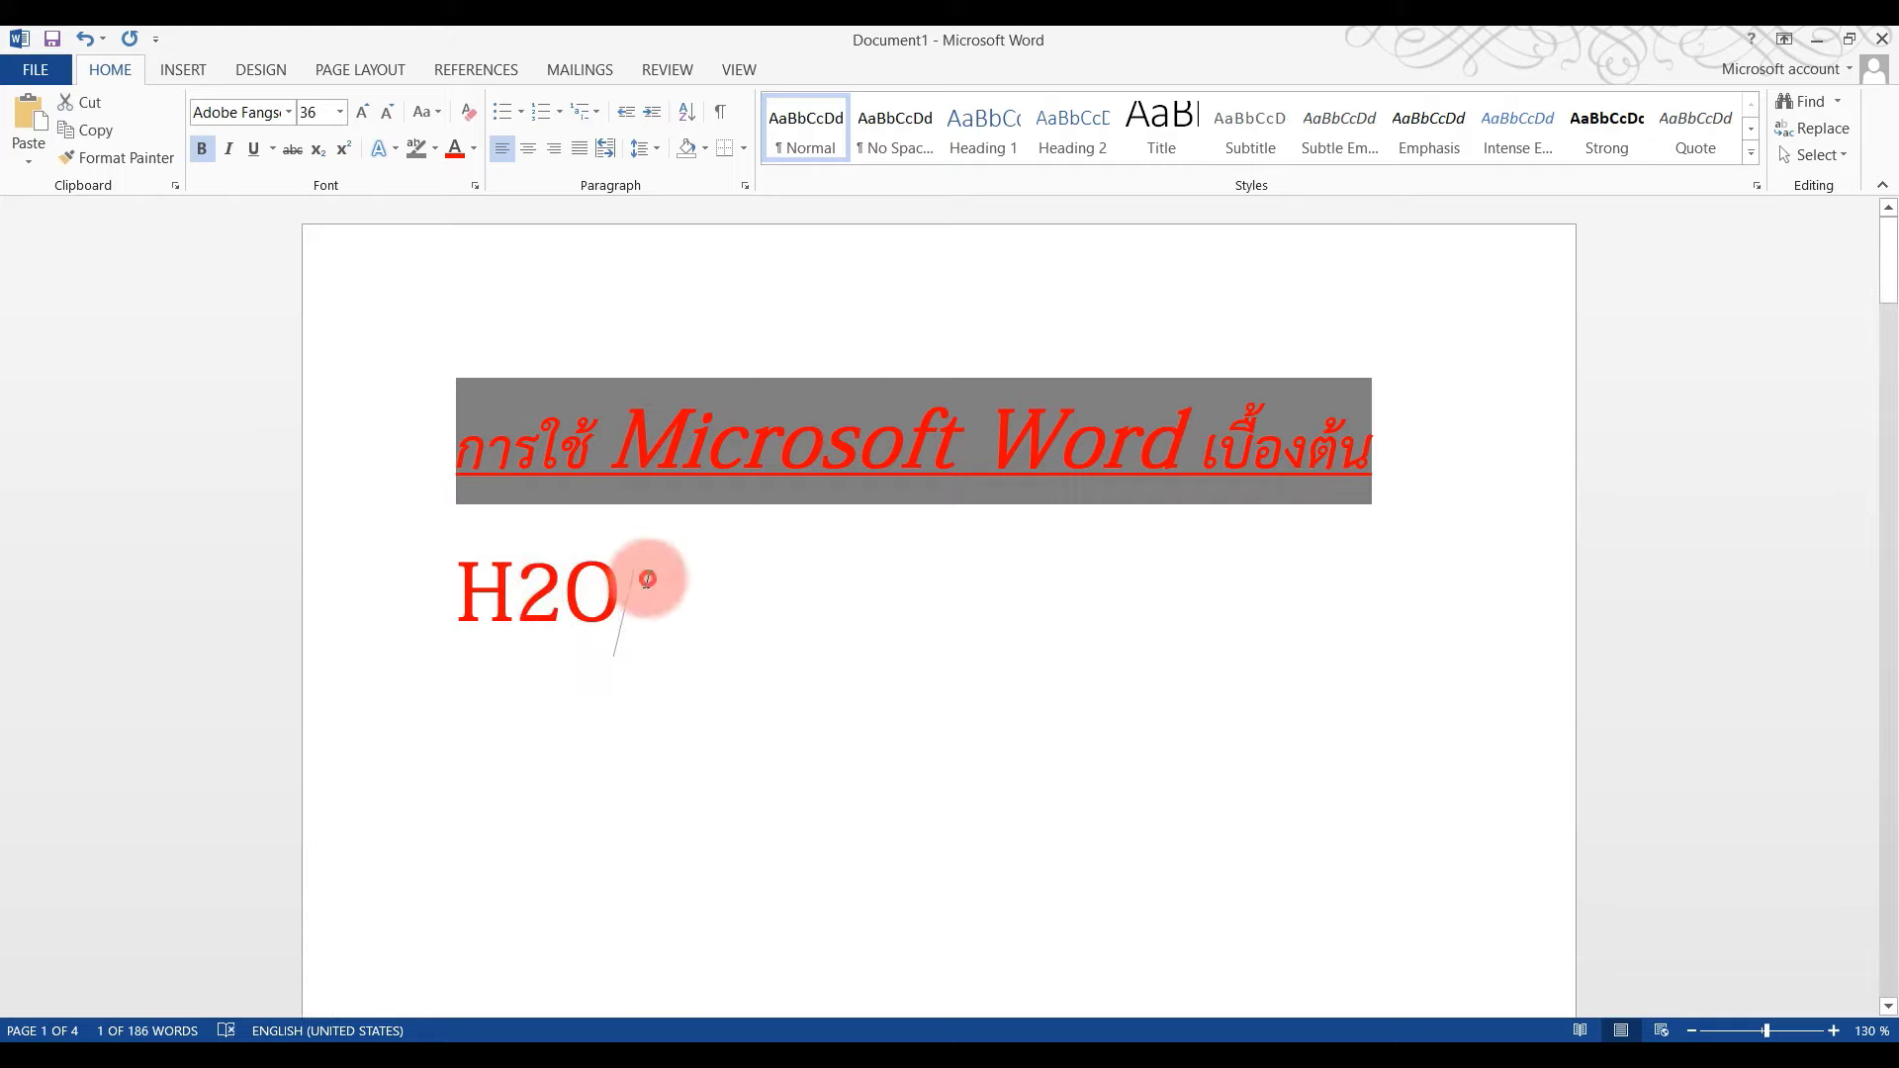
drag(560, 591, 516, 594)
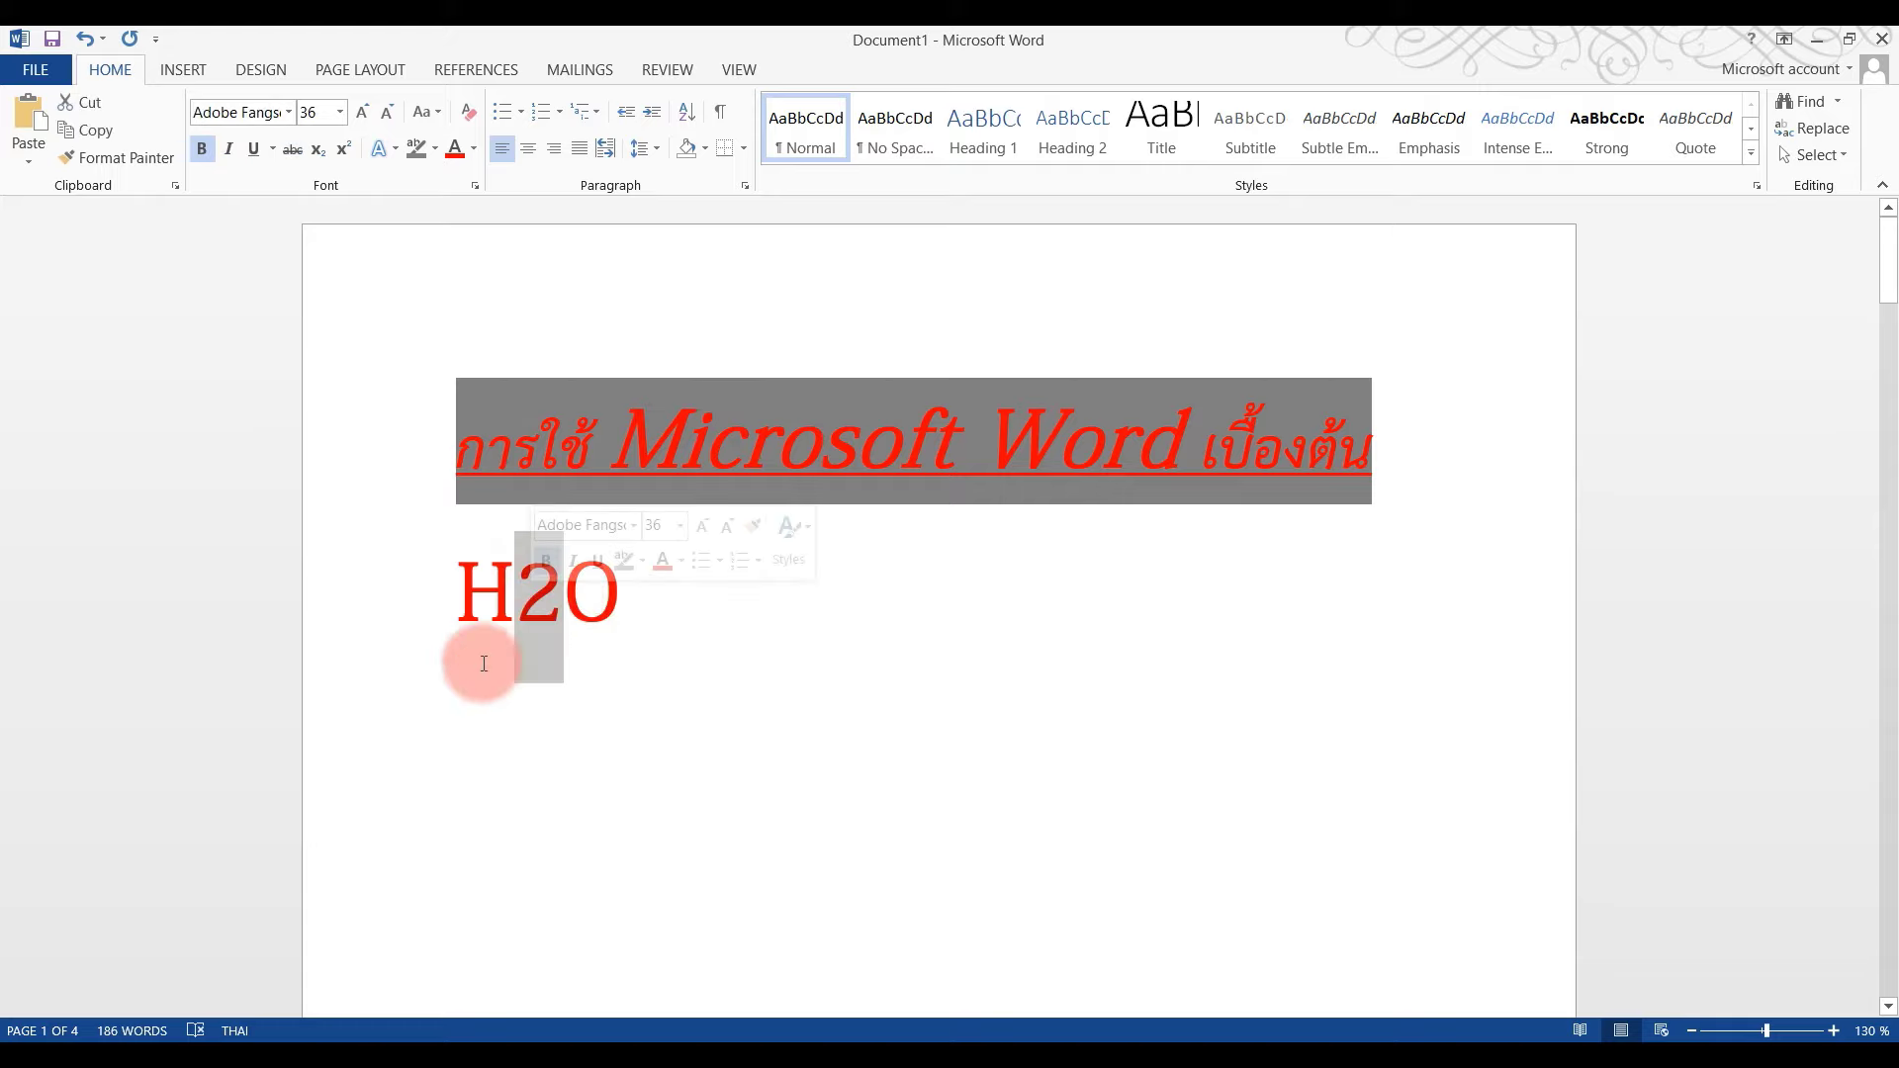
click(316, 149)
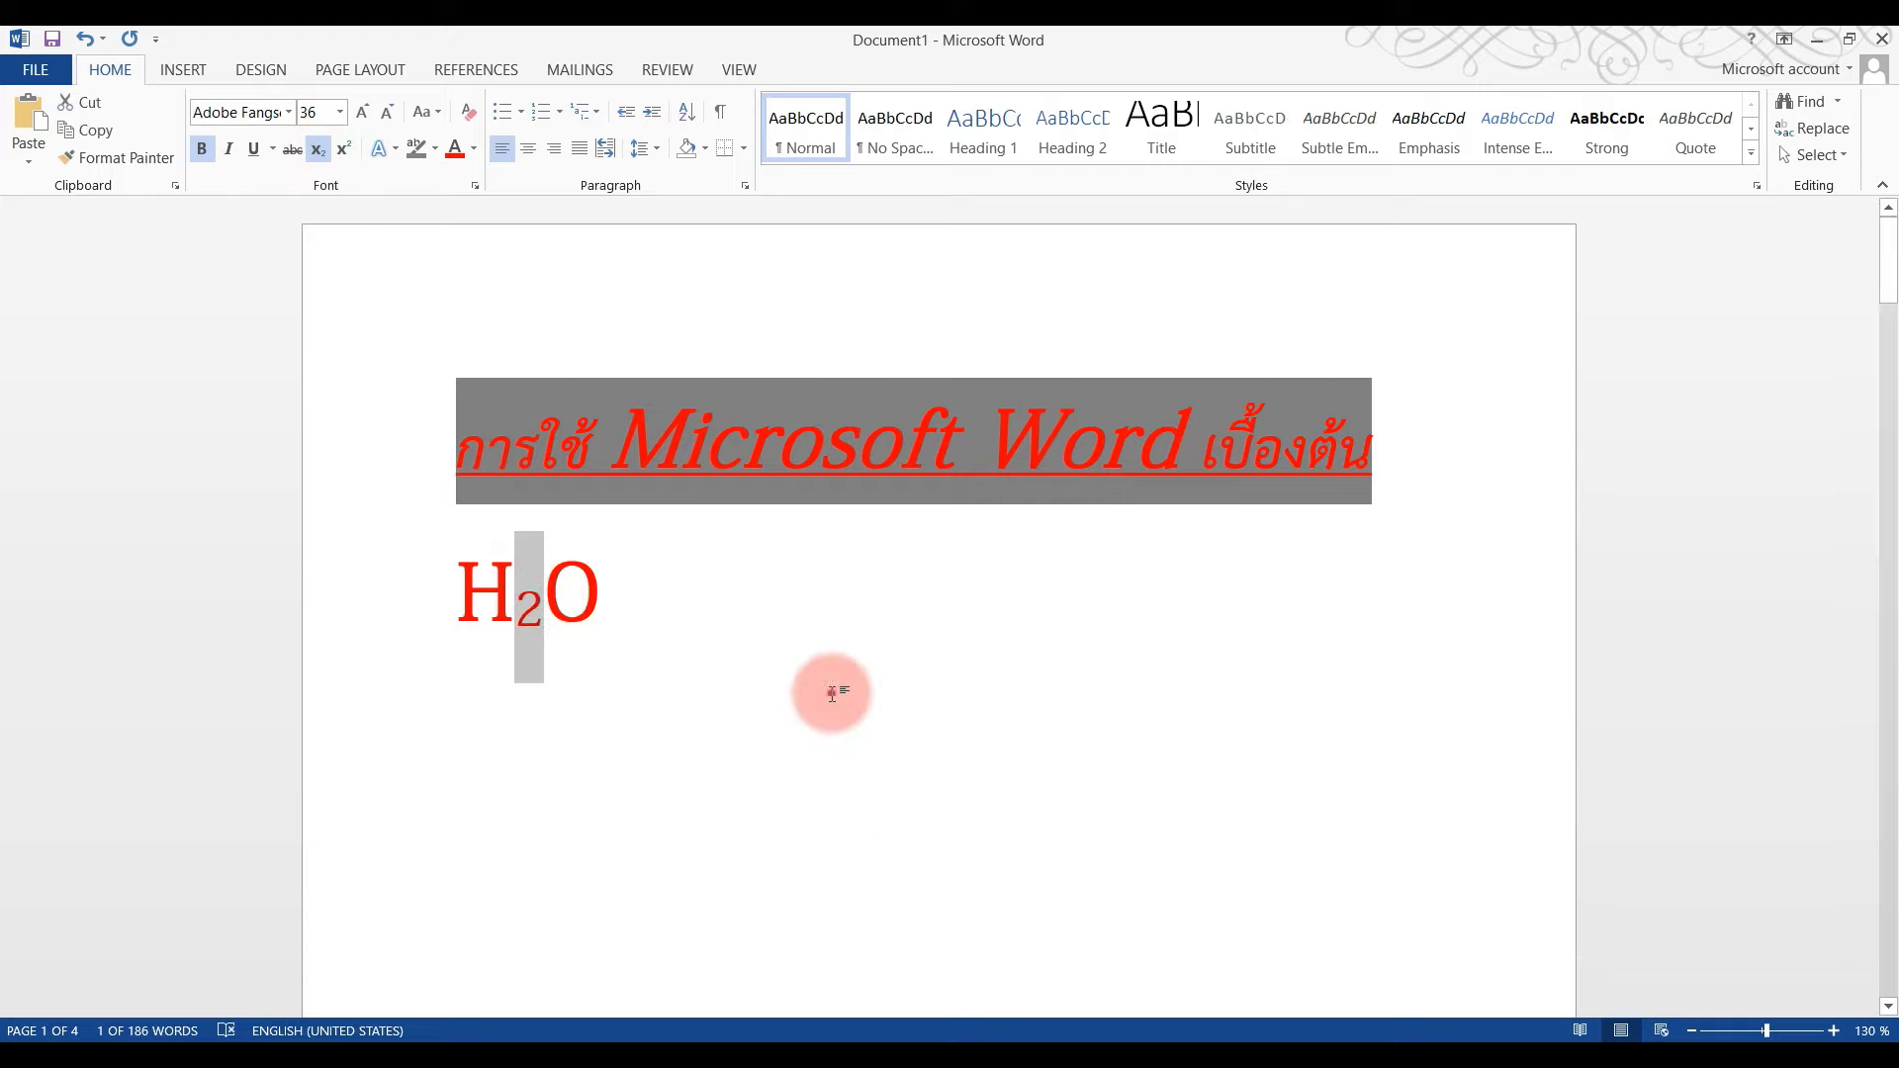
key(End)
key(grave)
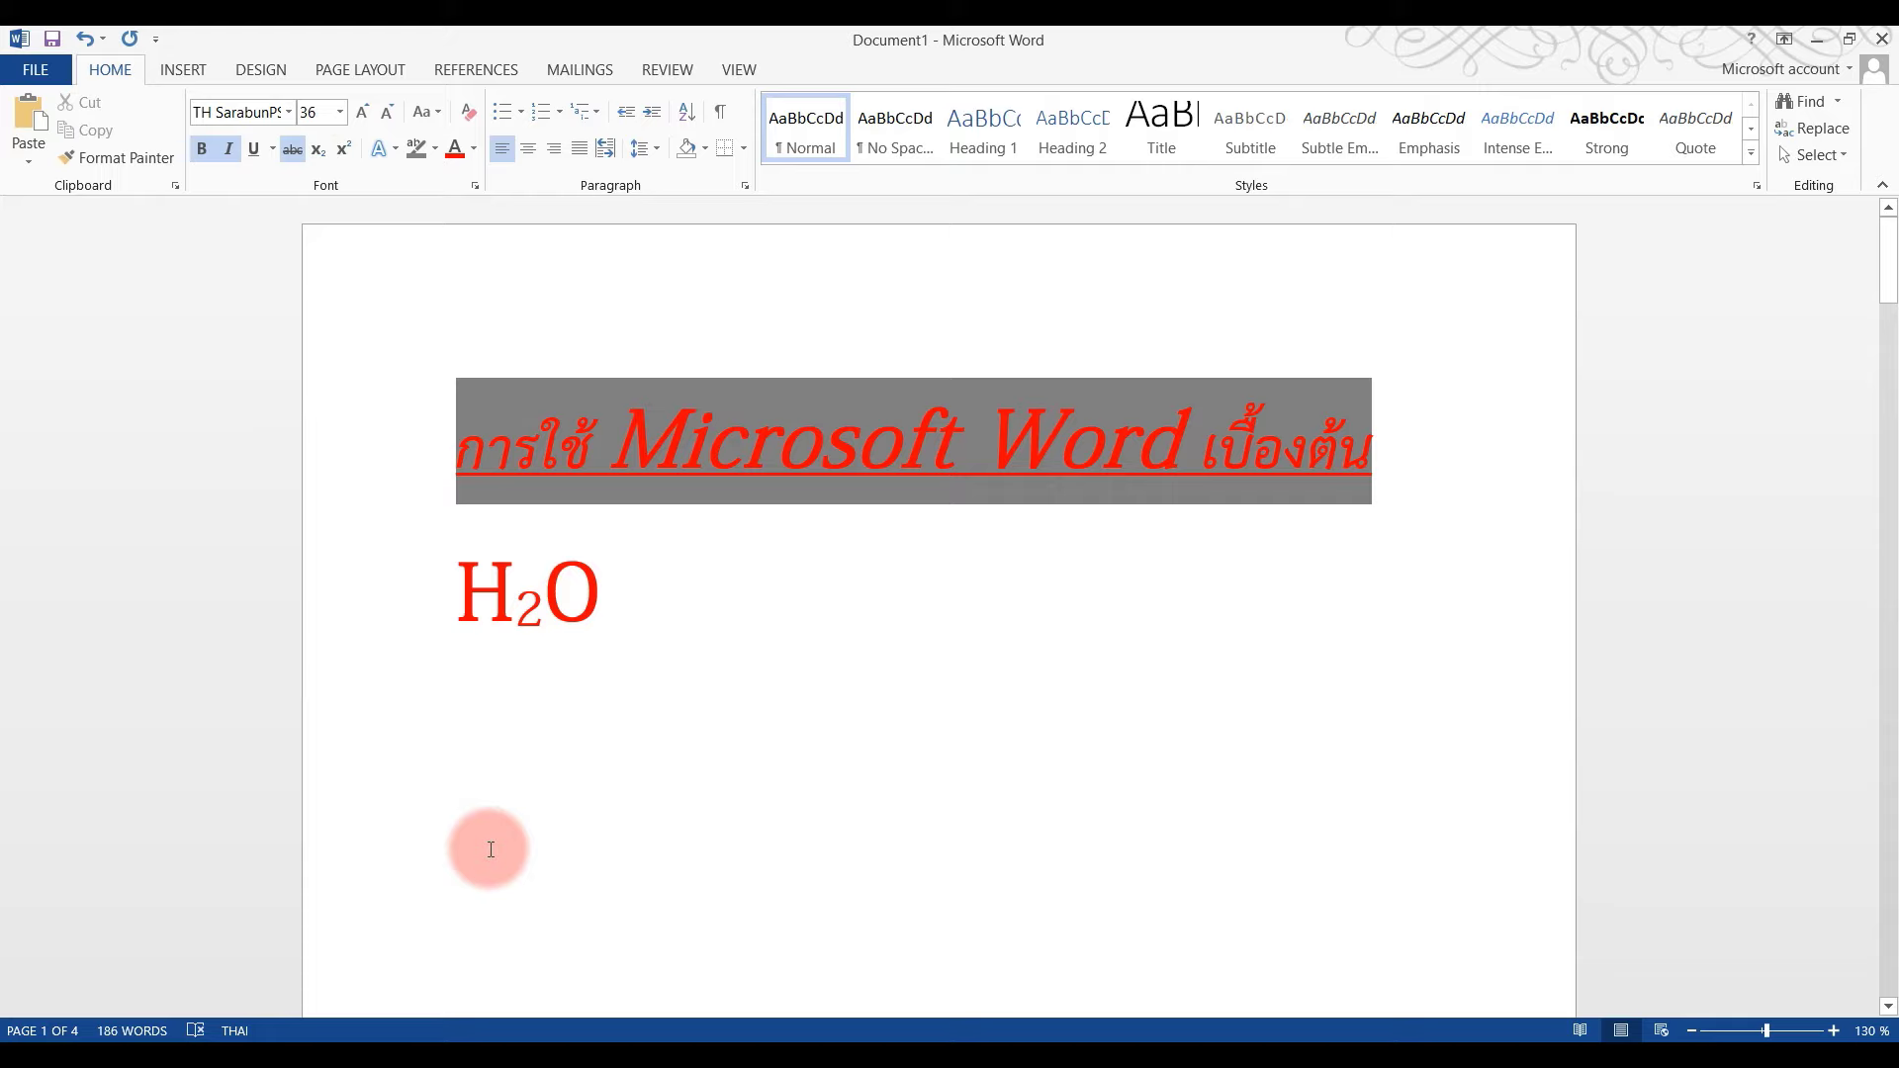
click(627, 591)
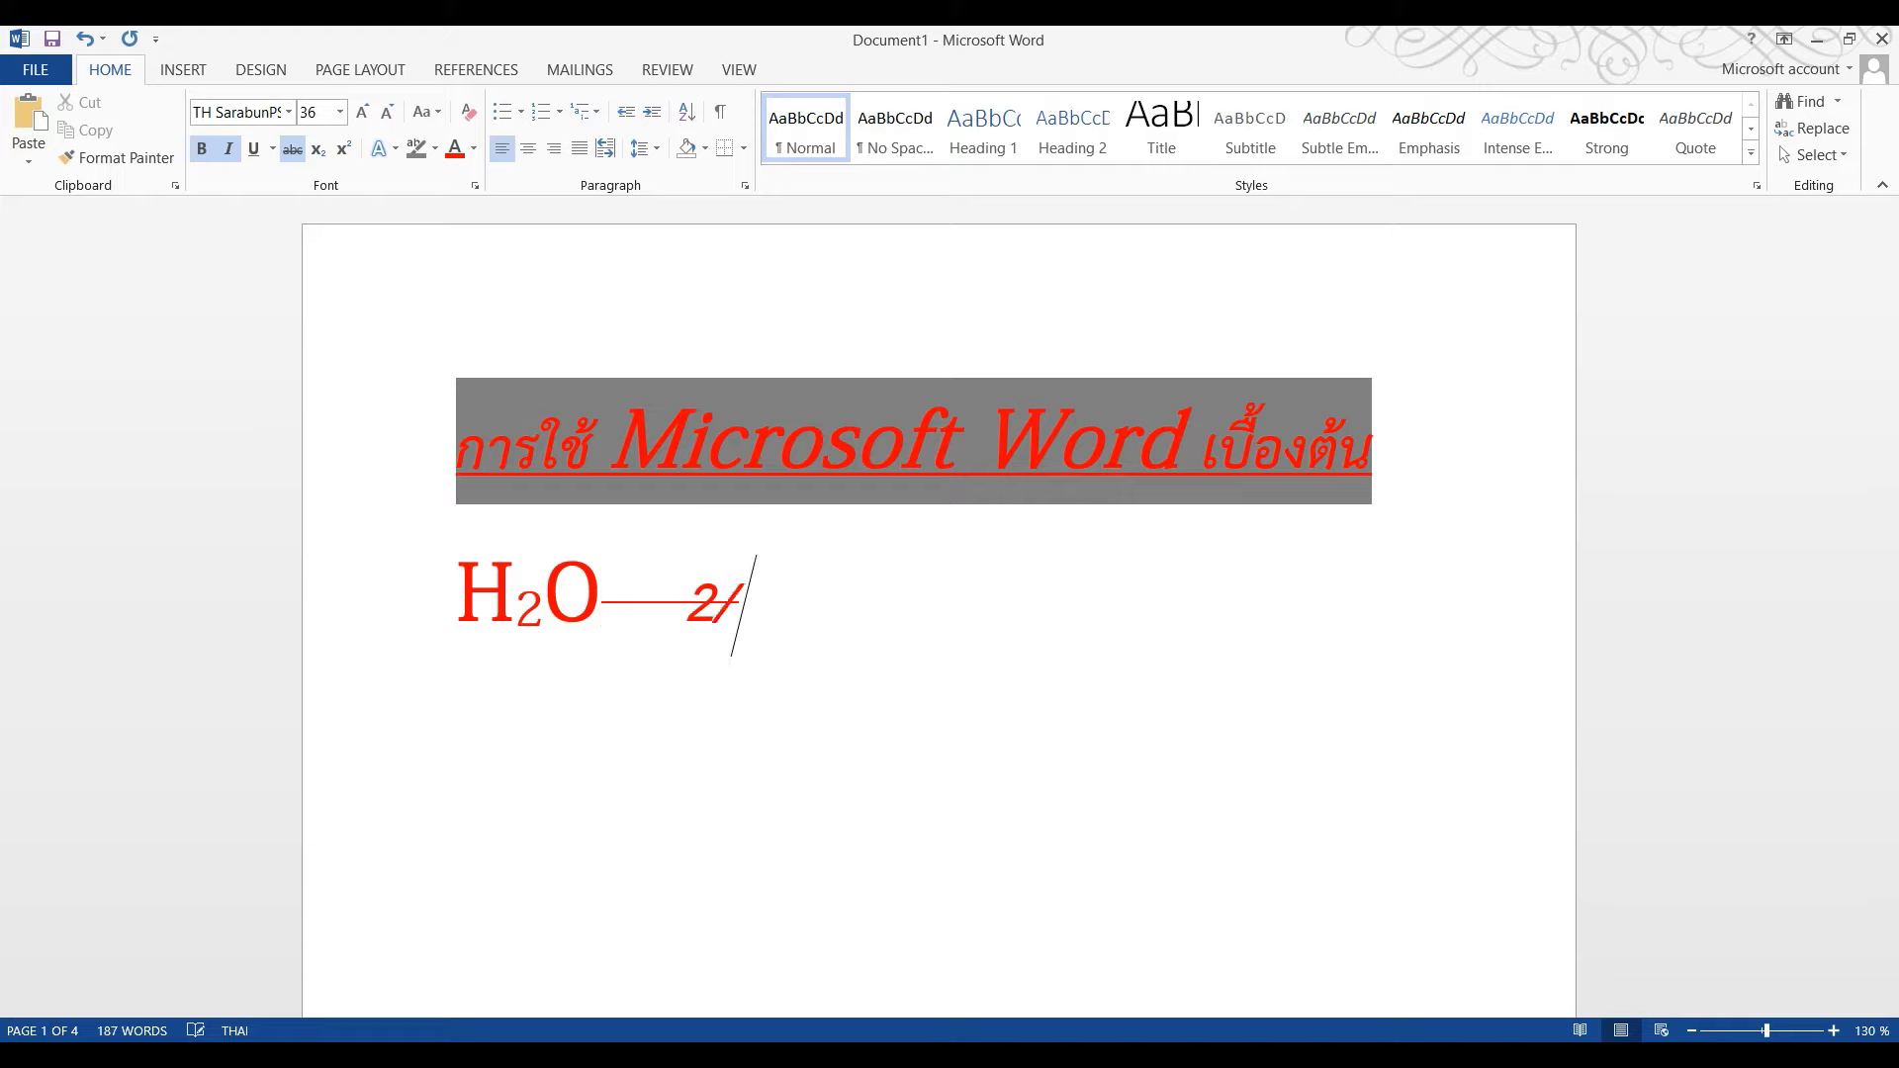
- Delete the struck-through text, type 28 without strikethrough, and superscript the 8
key(BackSpace)
key(BackSpace)
click(325, 139)
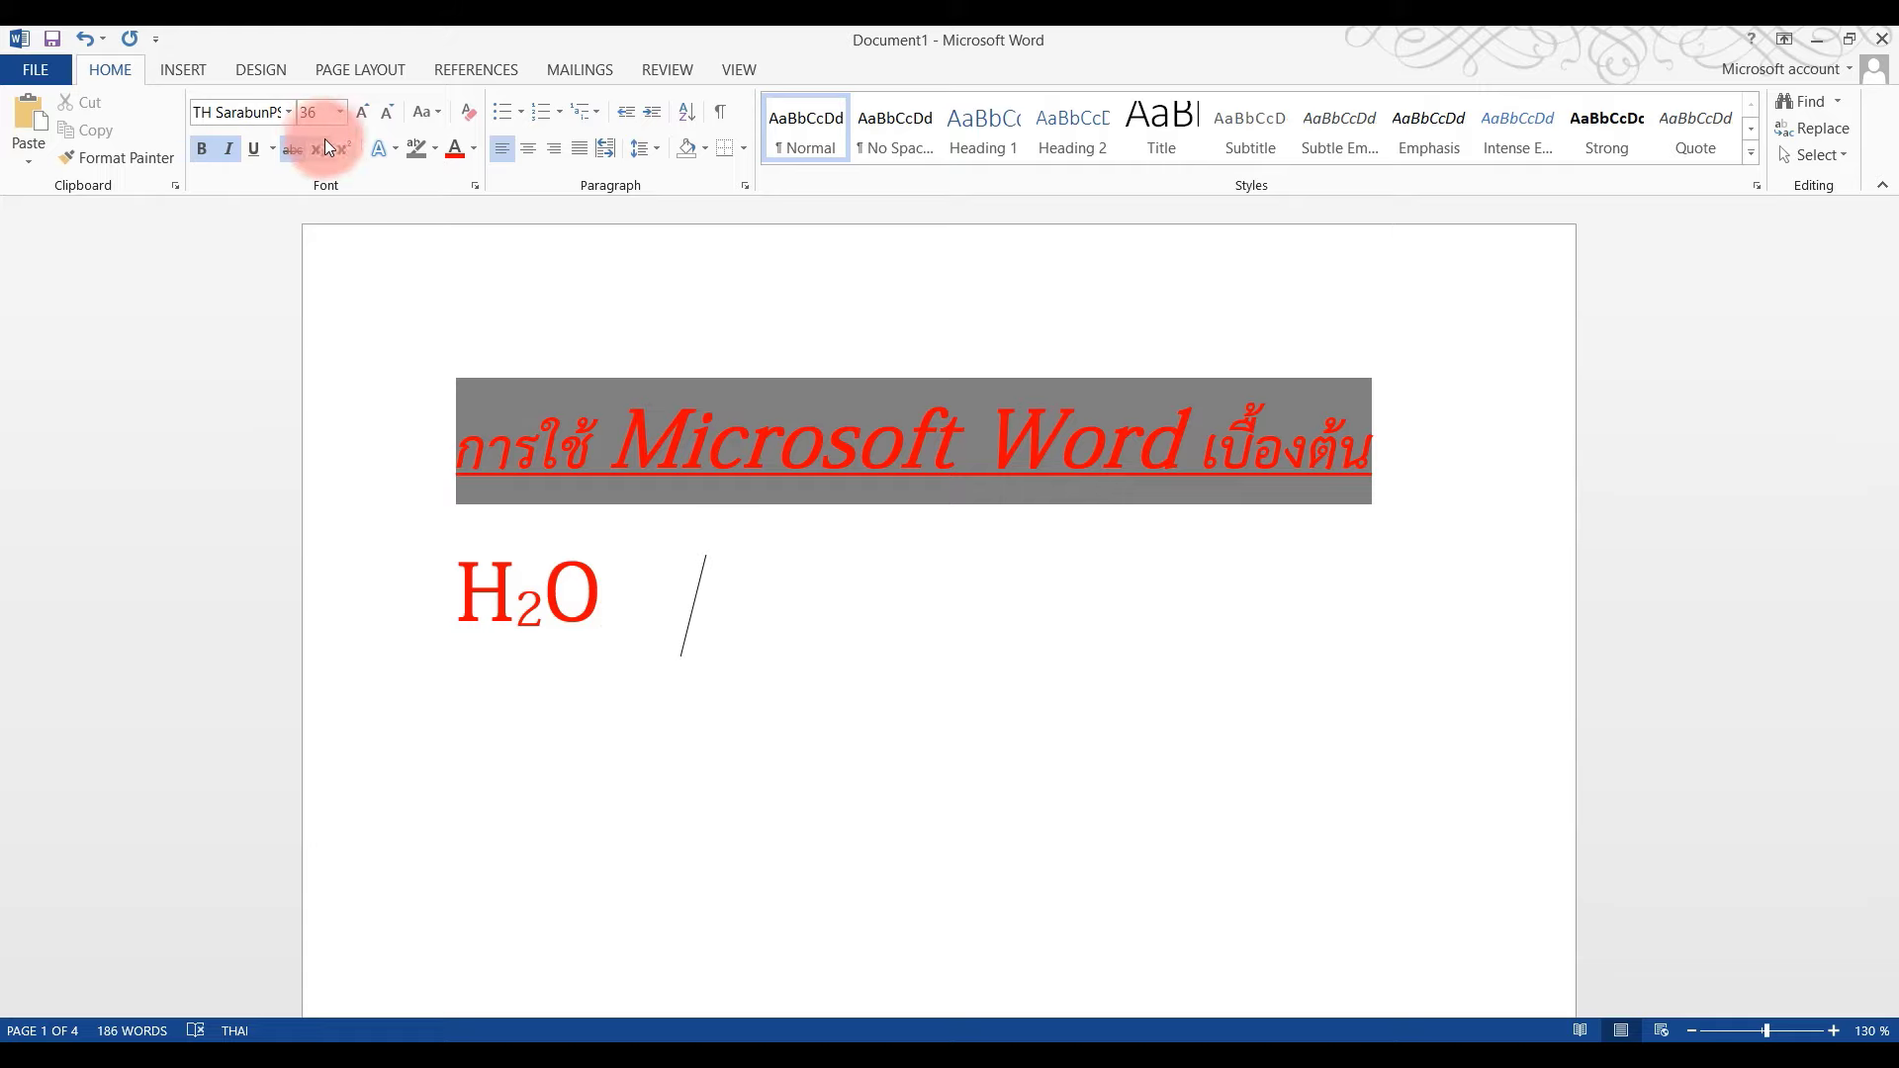
click(297, 150)
text(28)
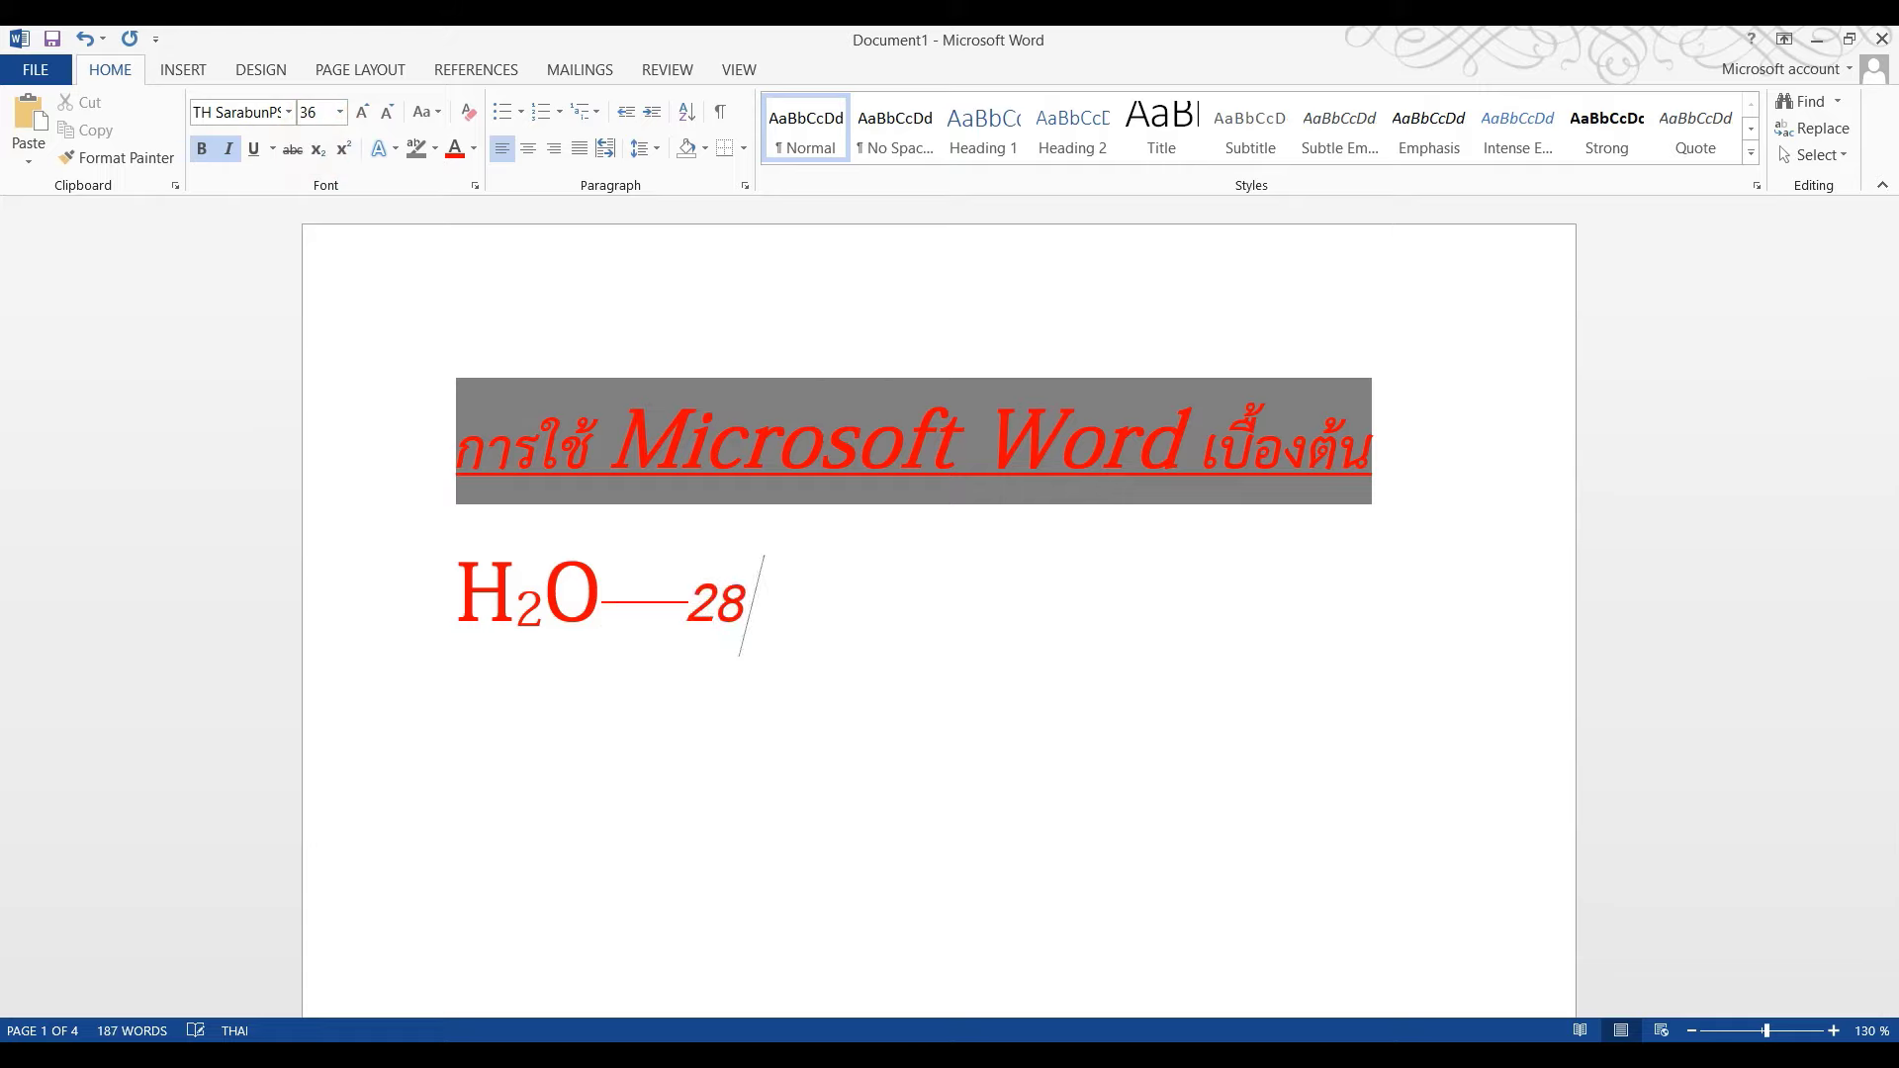
drag(803, 593, 734, 606)
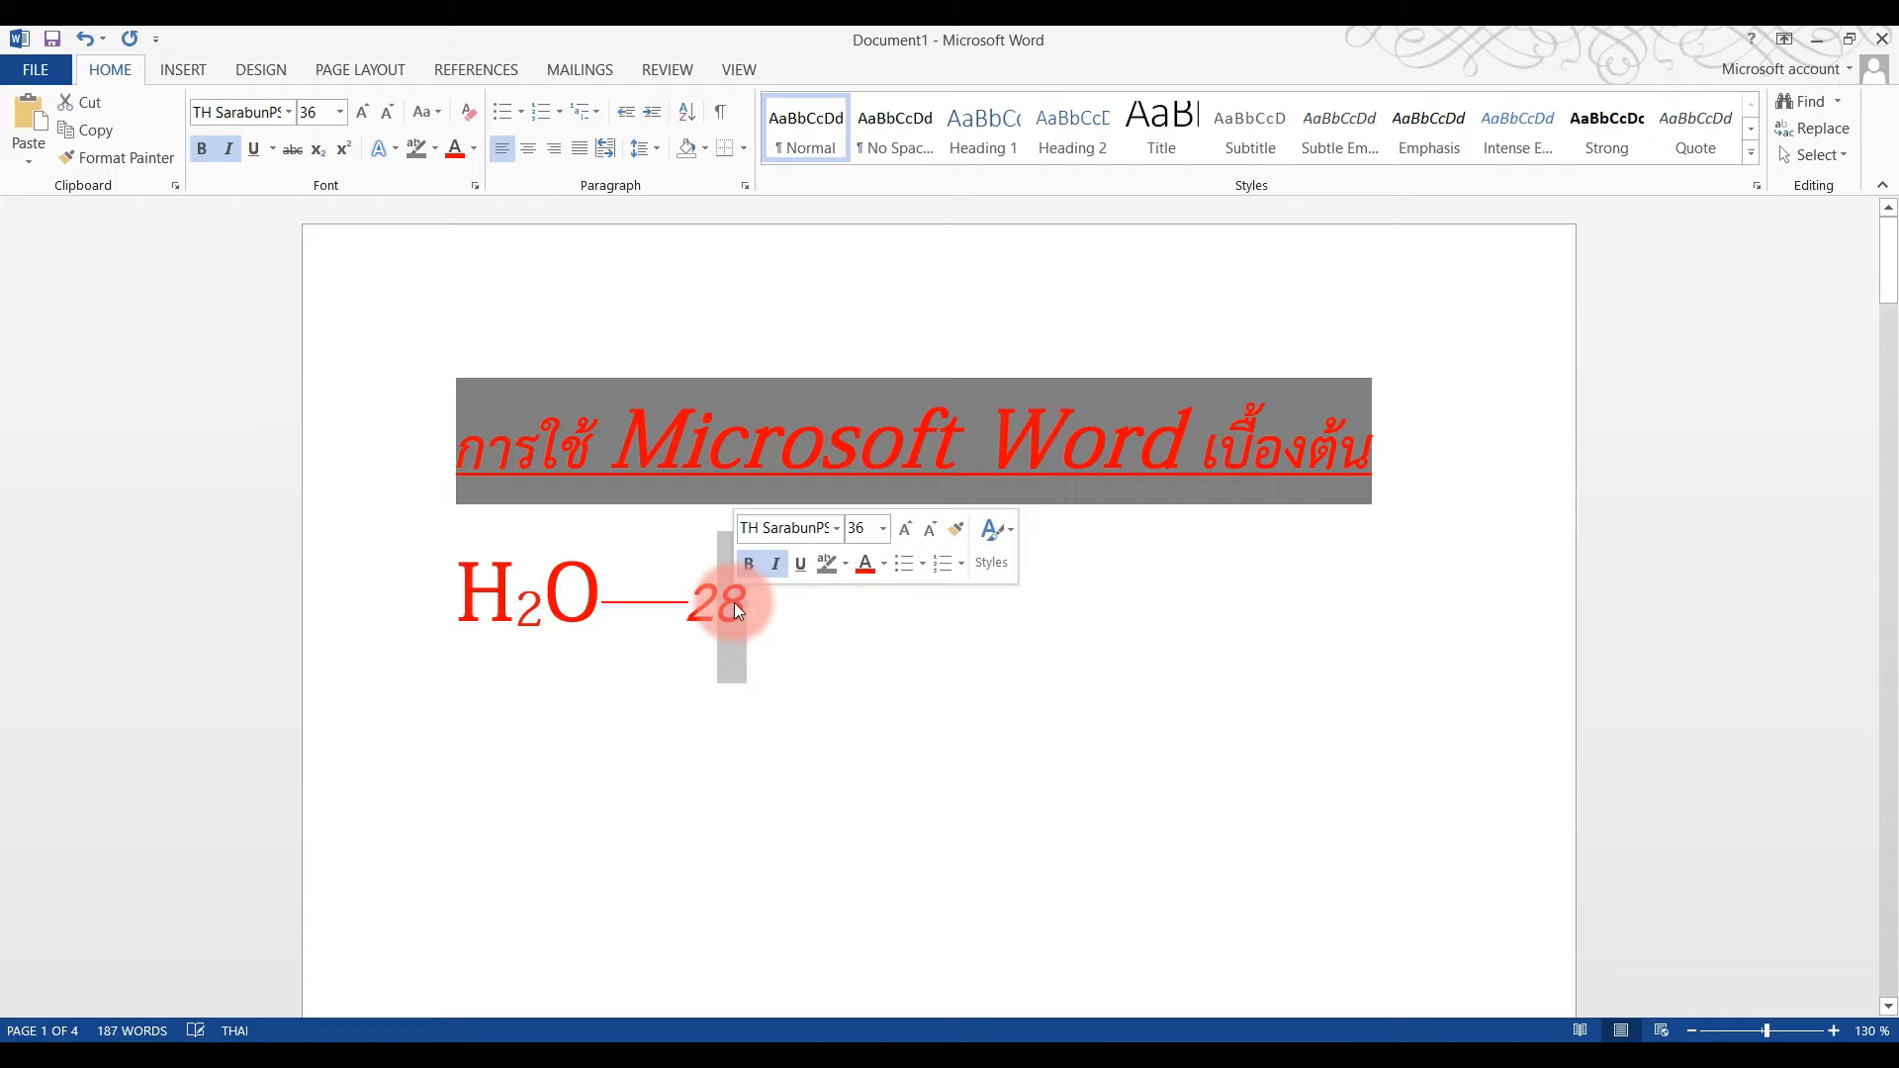
click(347, 150)
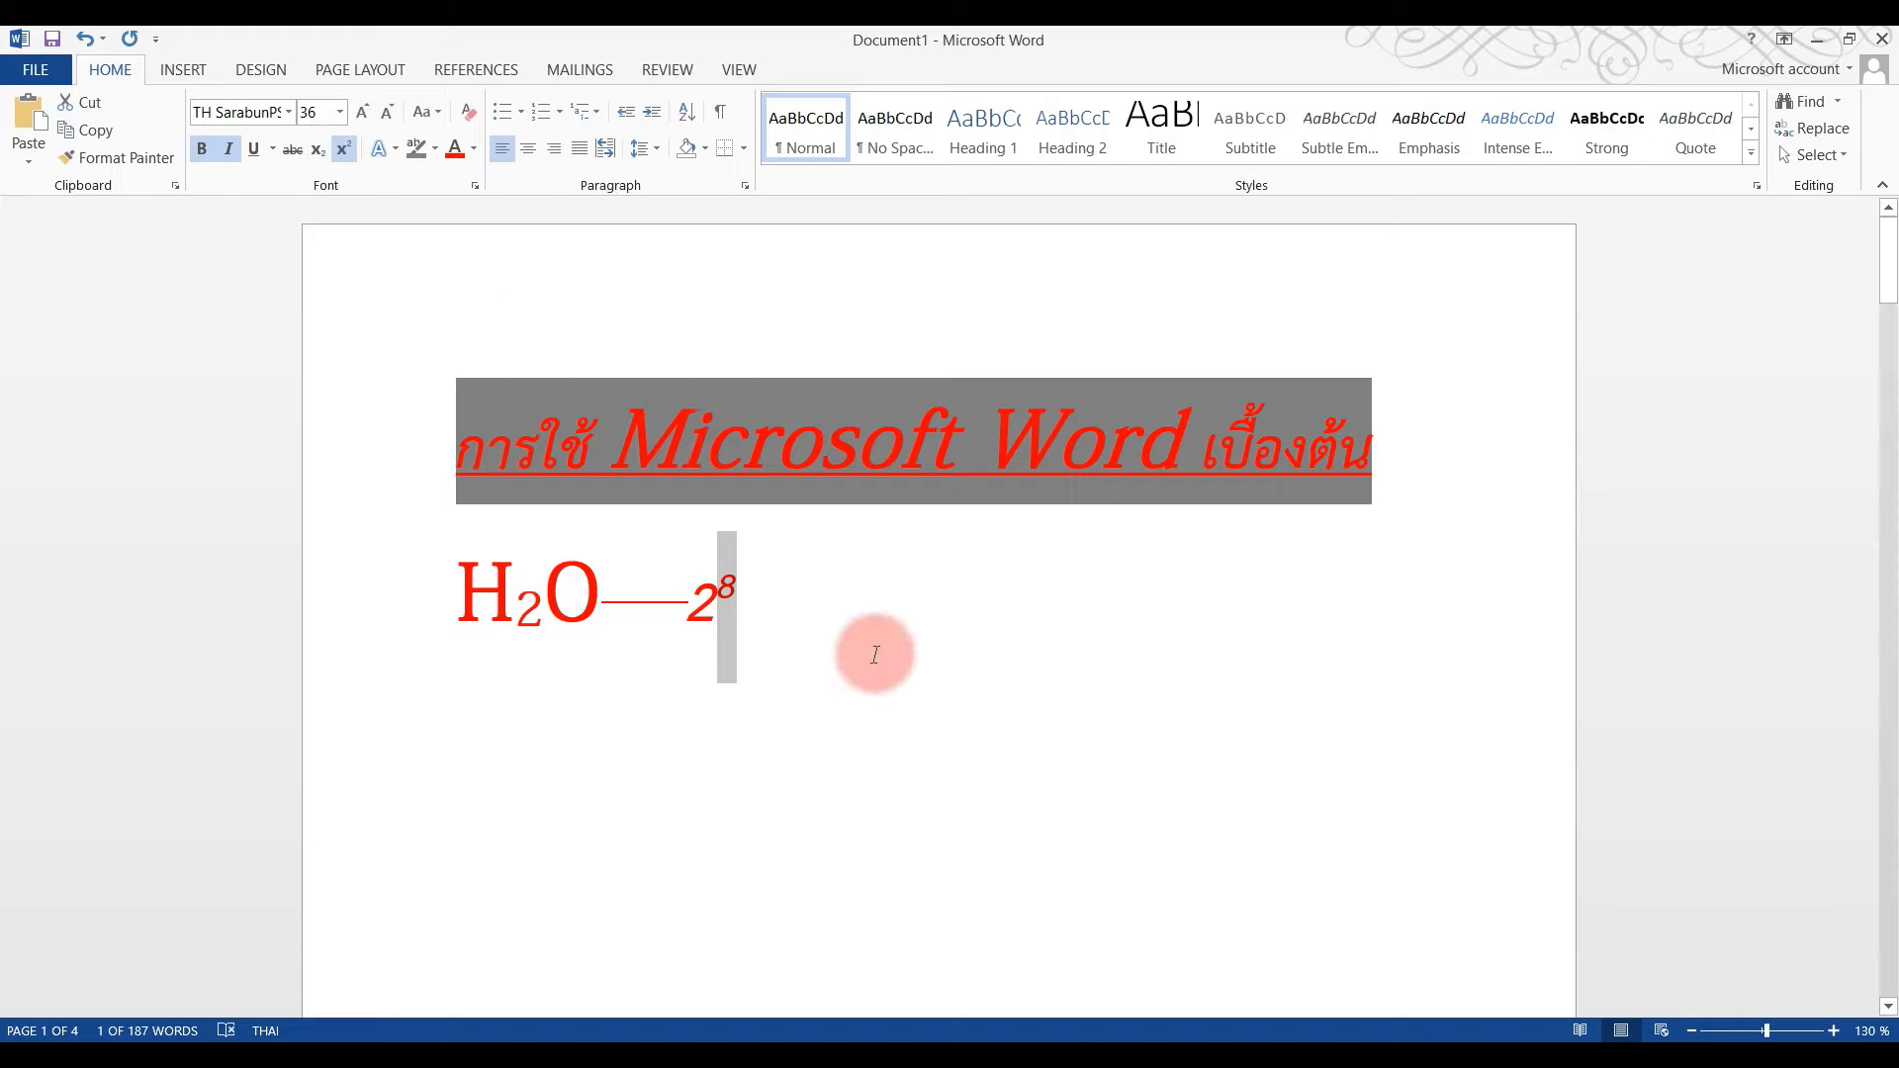
- Deselect the exponent, then select the title and the H₂O line
click(834, 637)
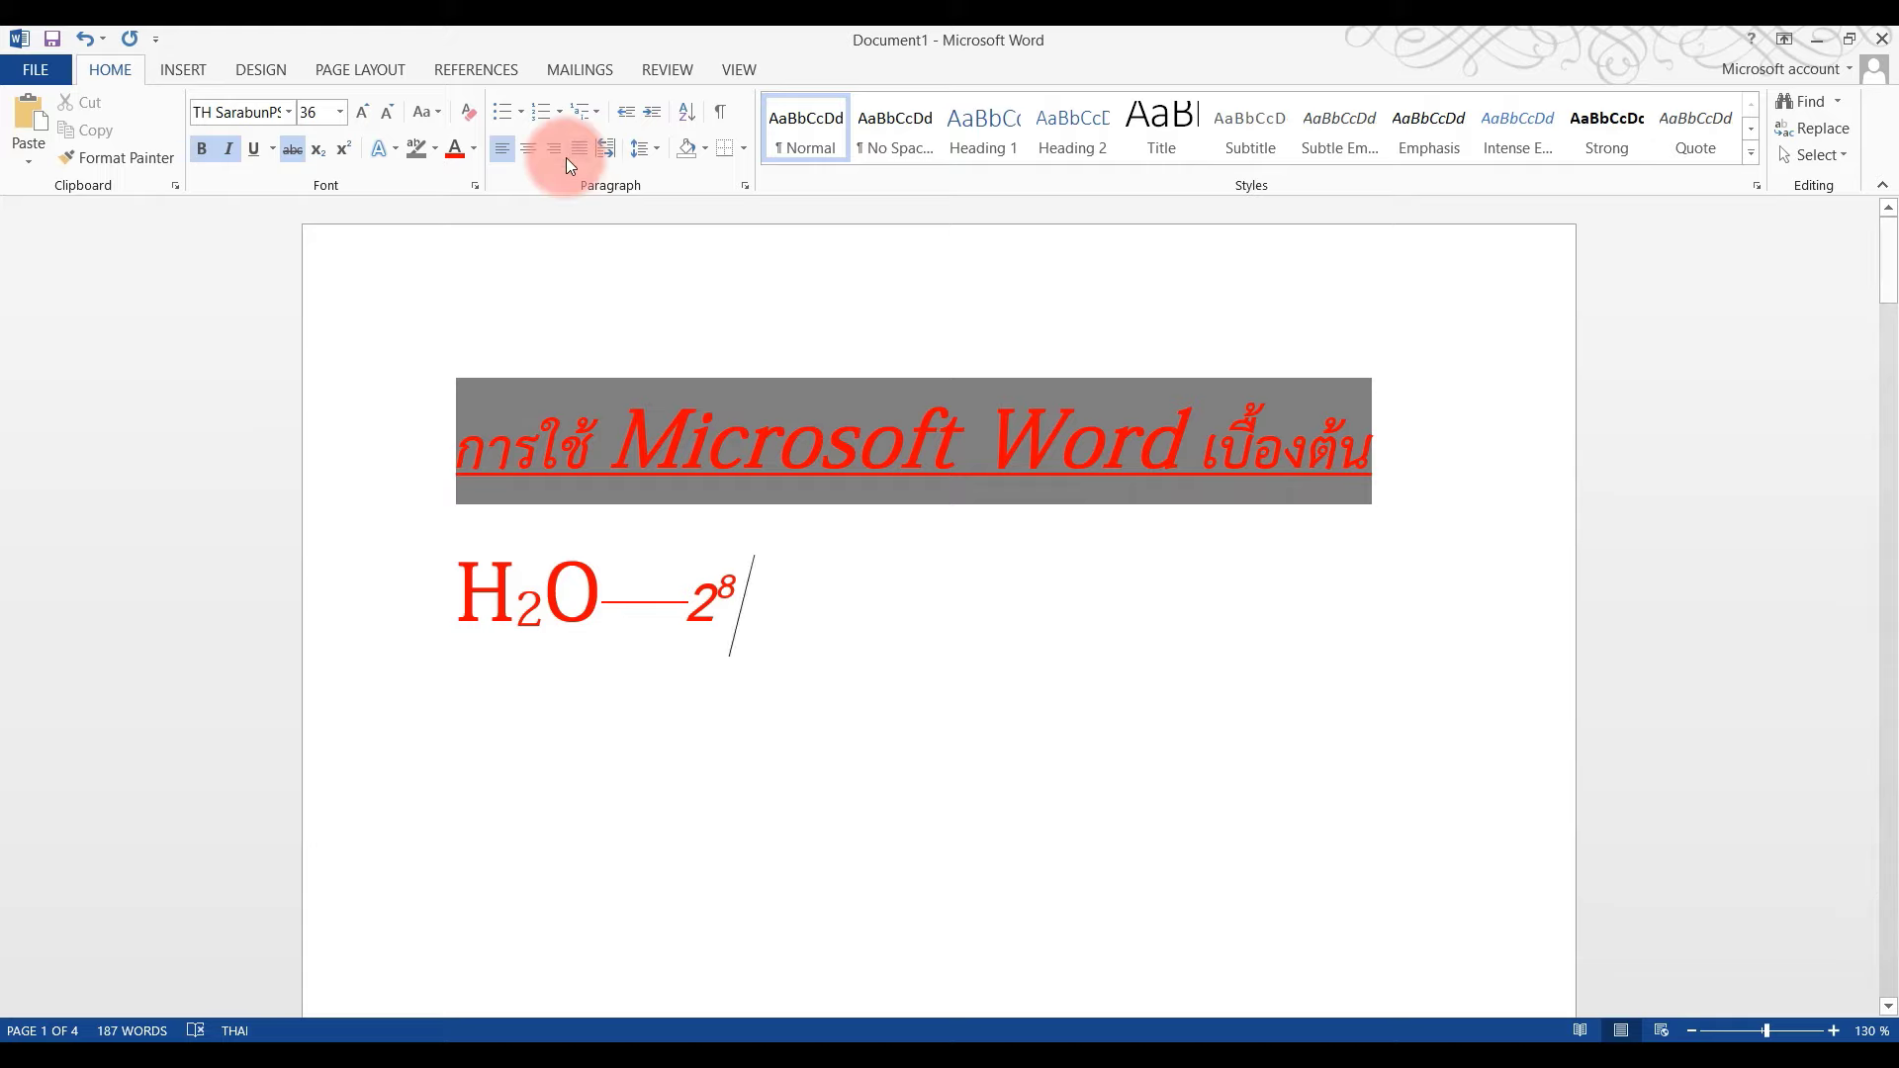
click(221, 132)
click(807, 597)
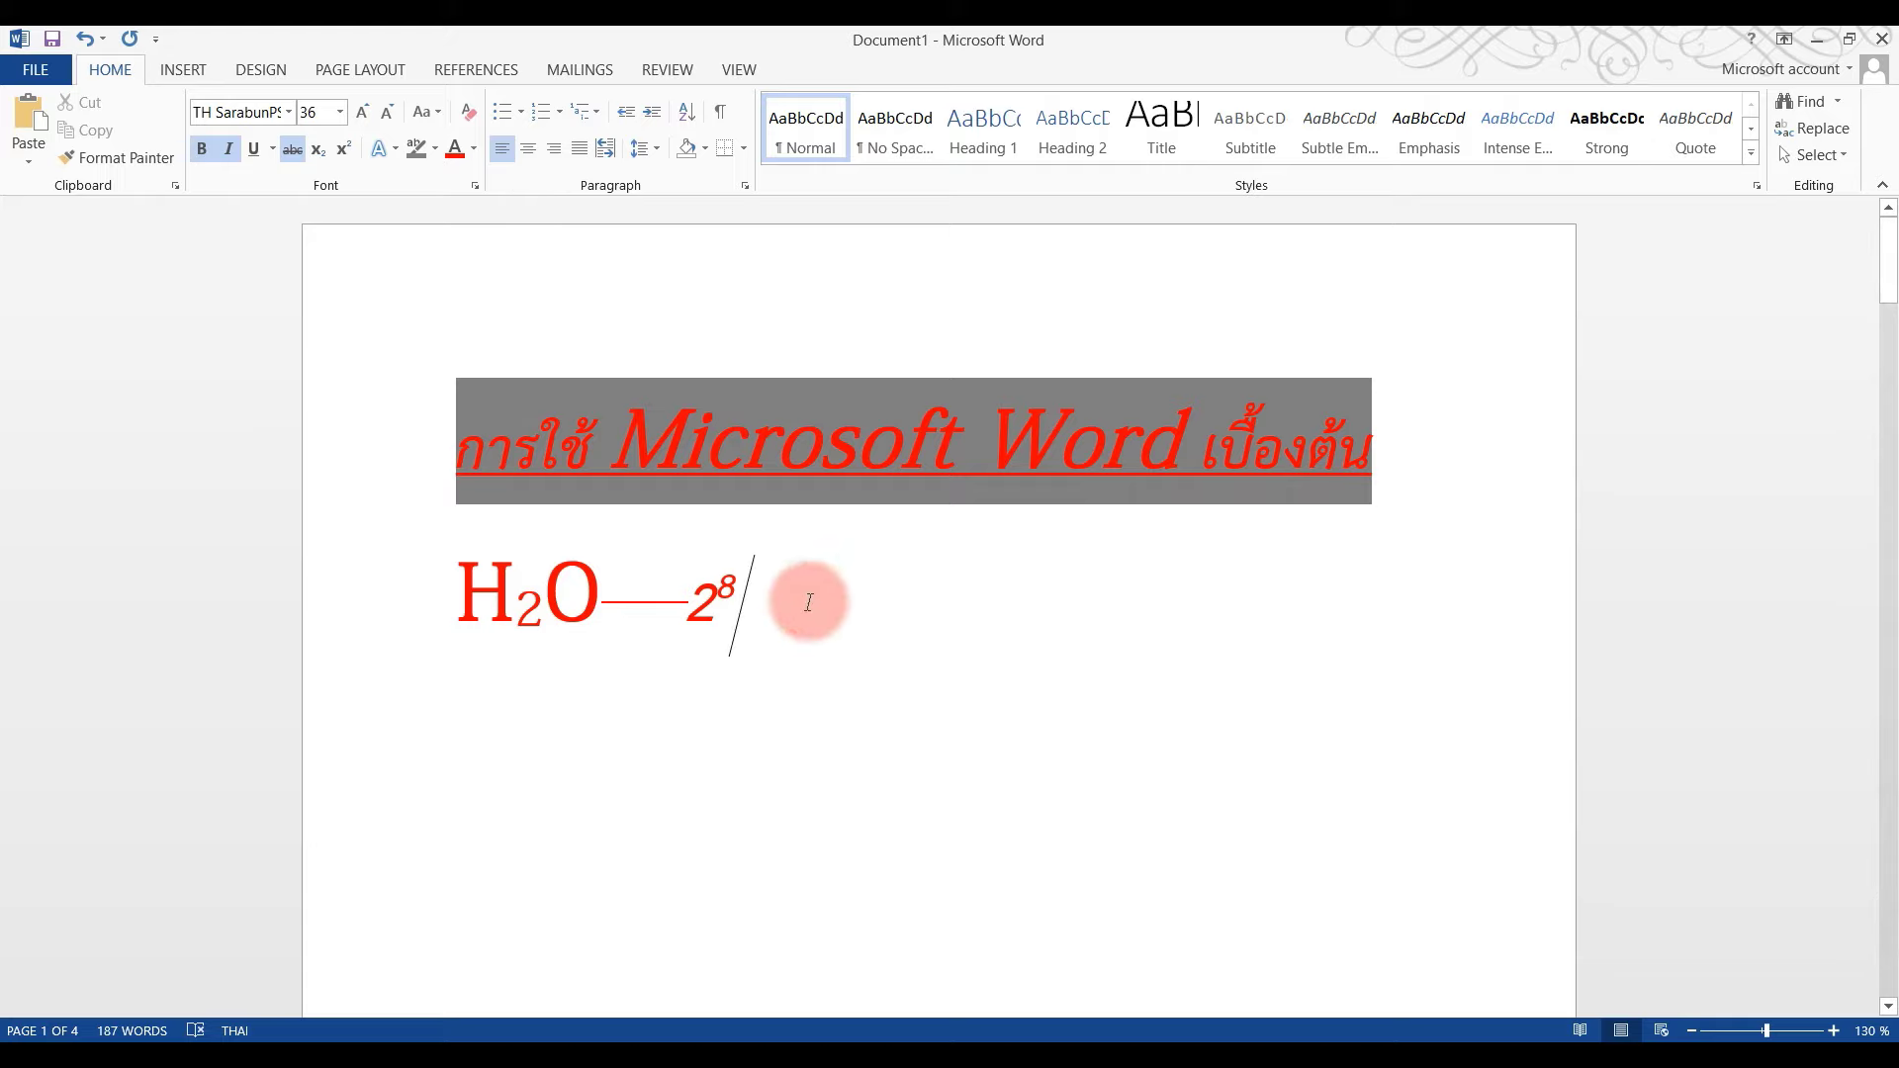
drag(815, 593, 381, 389)
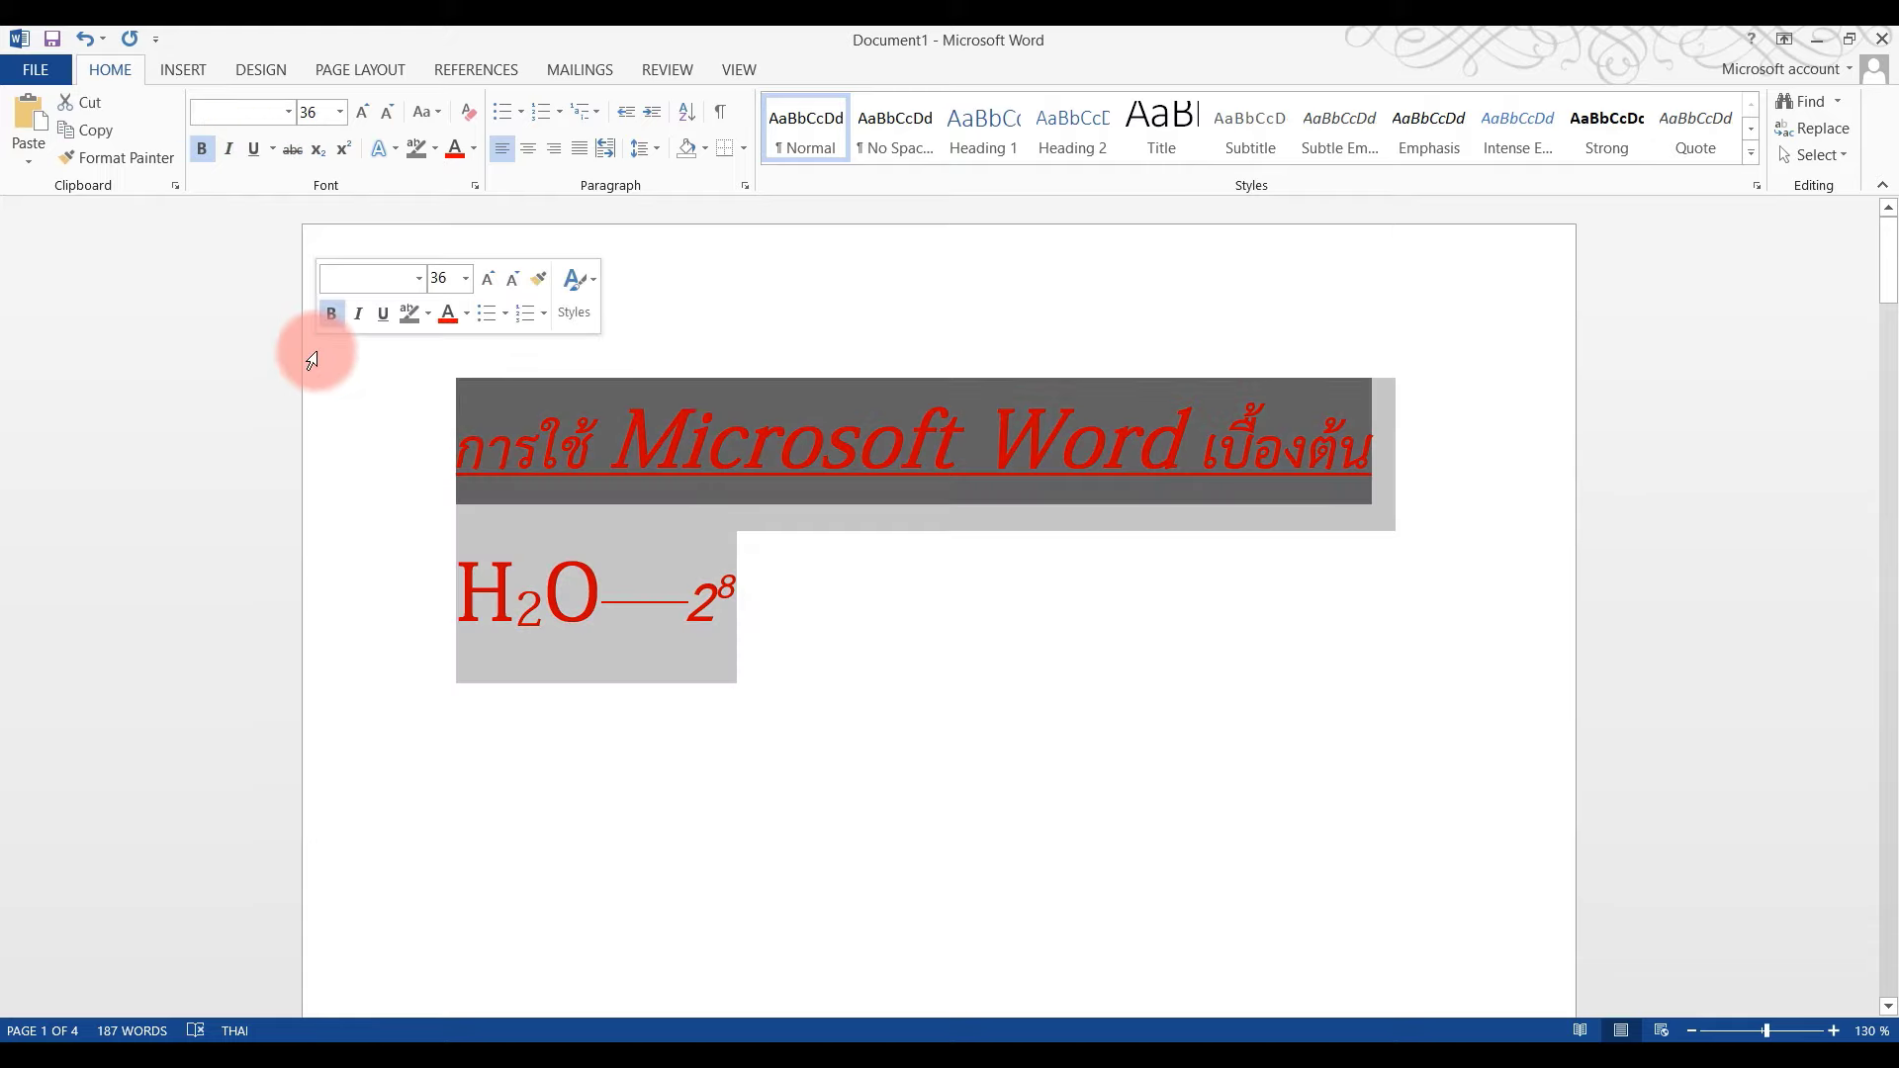
- Delete the title and H₂O lines, then shrink all remaining text to size 19
key(Delete)
key(Delete)
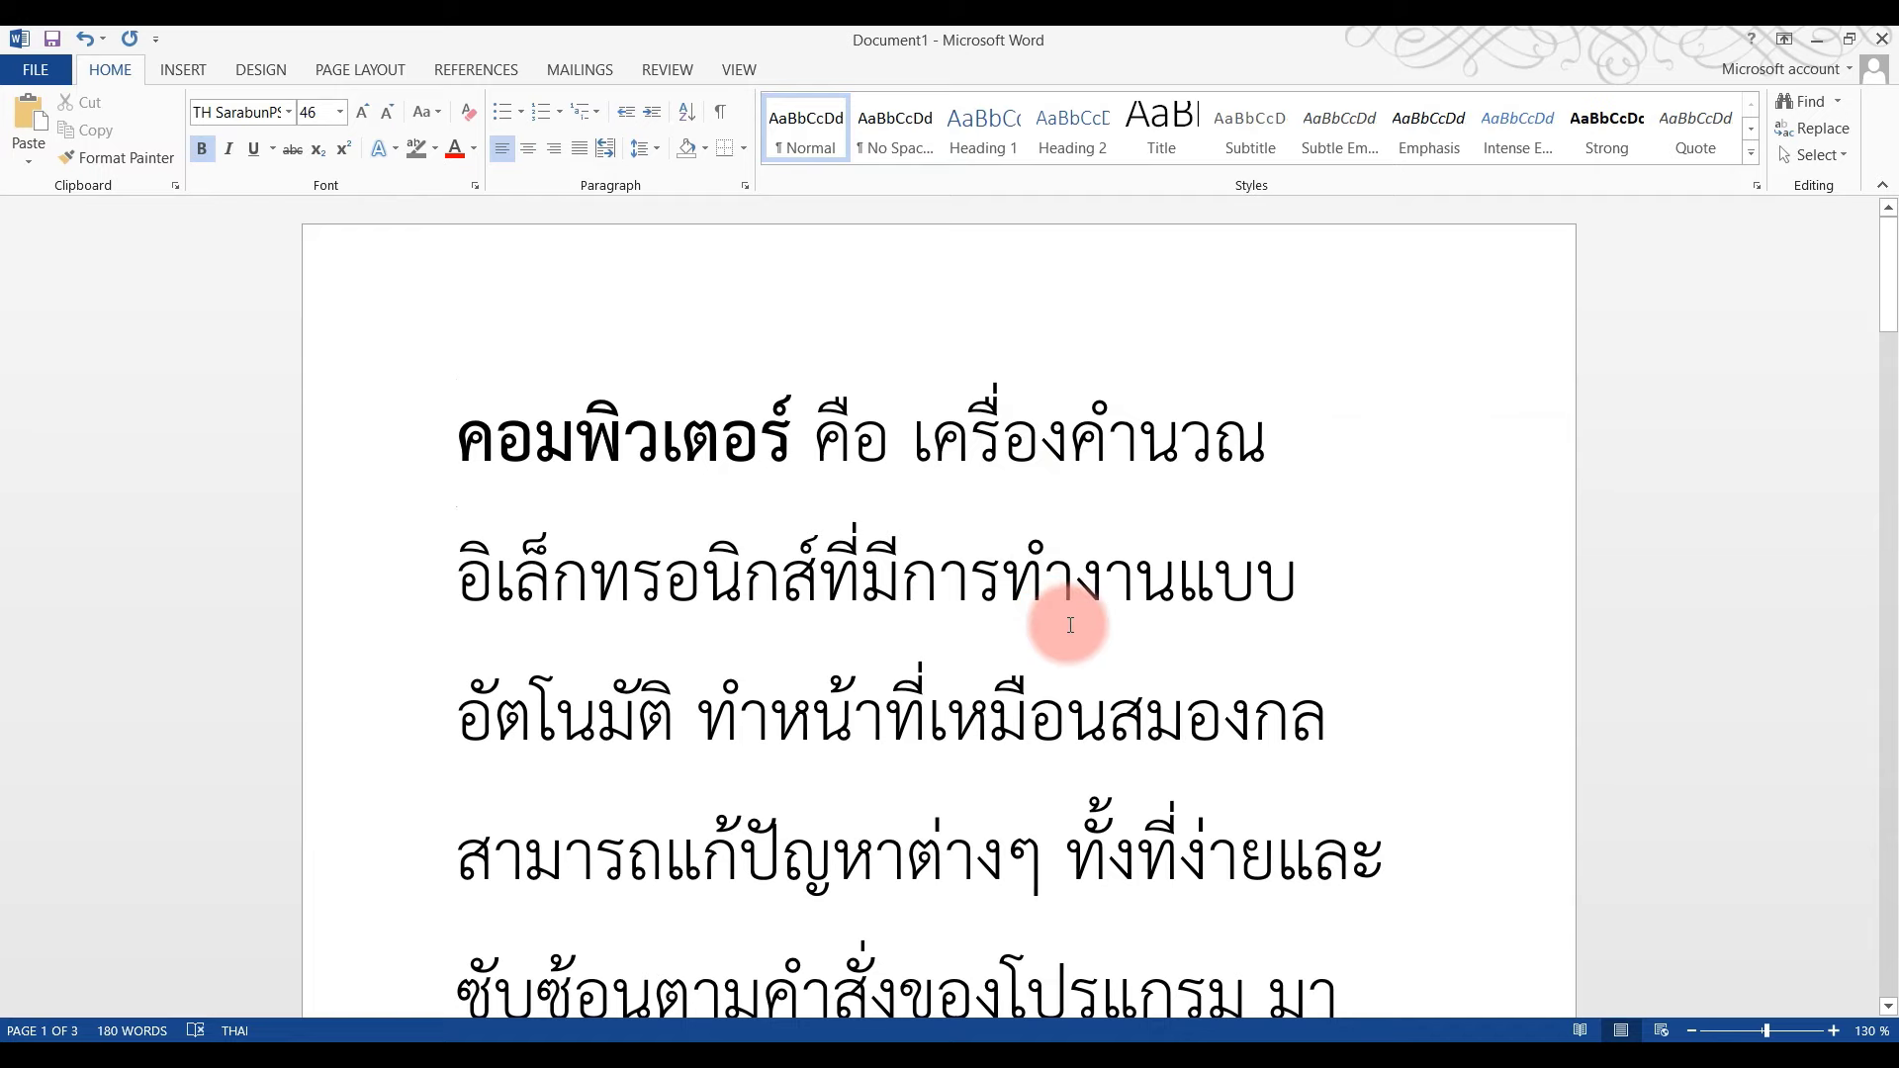
key(ctrl+a)
key(ctrl+bracketleft)
key(ctrl+bracketleft)
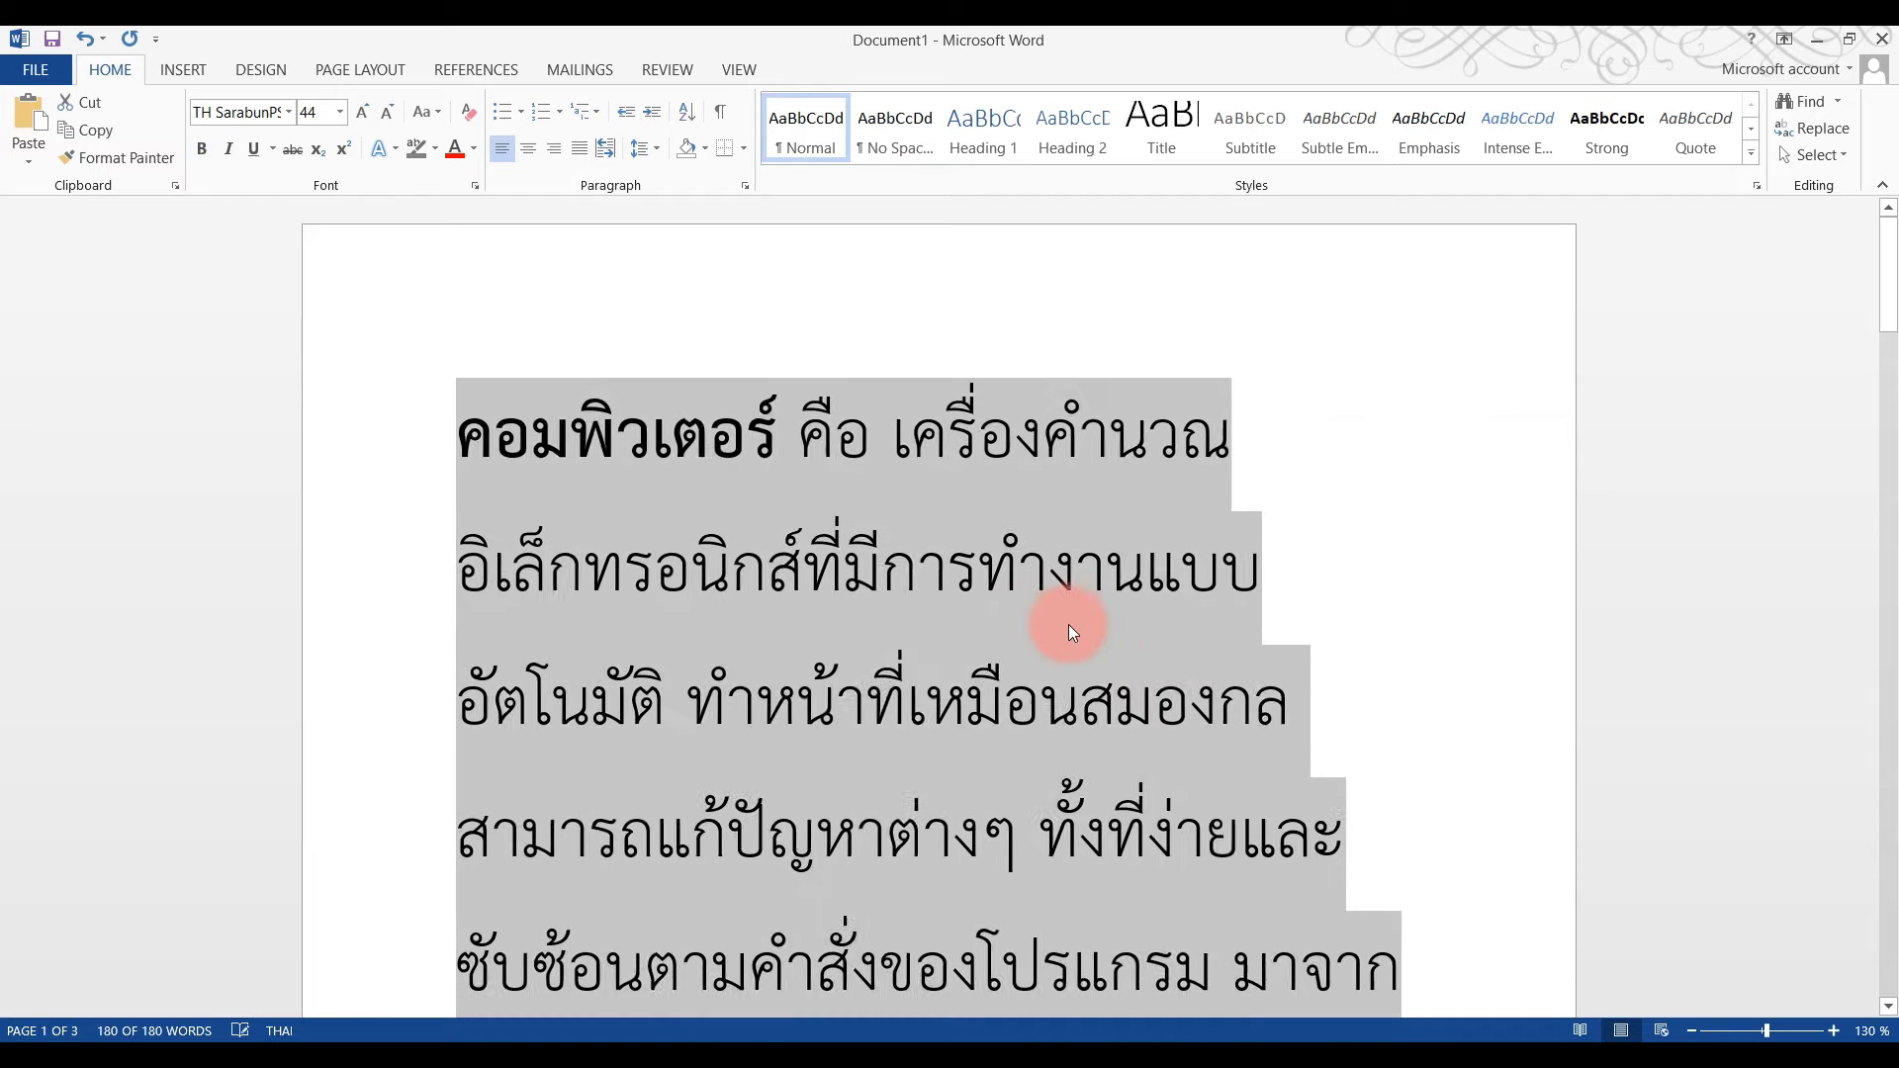
key(ctrl+bracketleft)
key(ctrl+bracketleft)
key(ctrl+bracketleft)
key(ctrl+bracketleft)
key(ctrl+bracketleft)
key(ctrl+bracketleft)
key(ctrl+bracketleft)
key(ctrl+bracketleft)
key(ctrl+bracketleft)
key(ctrl+bracketleft)
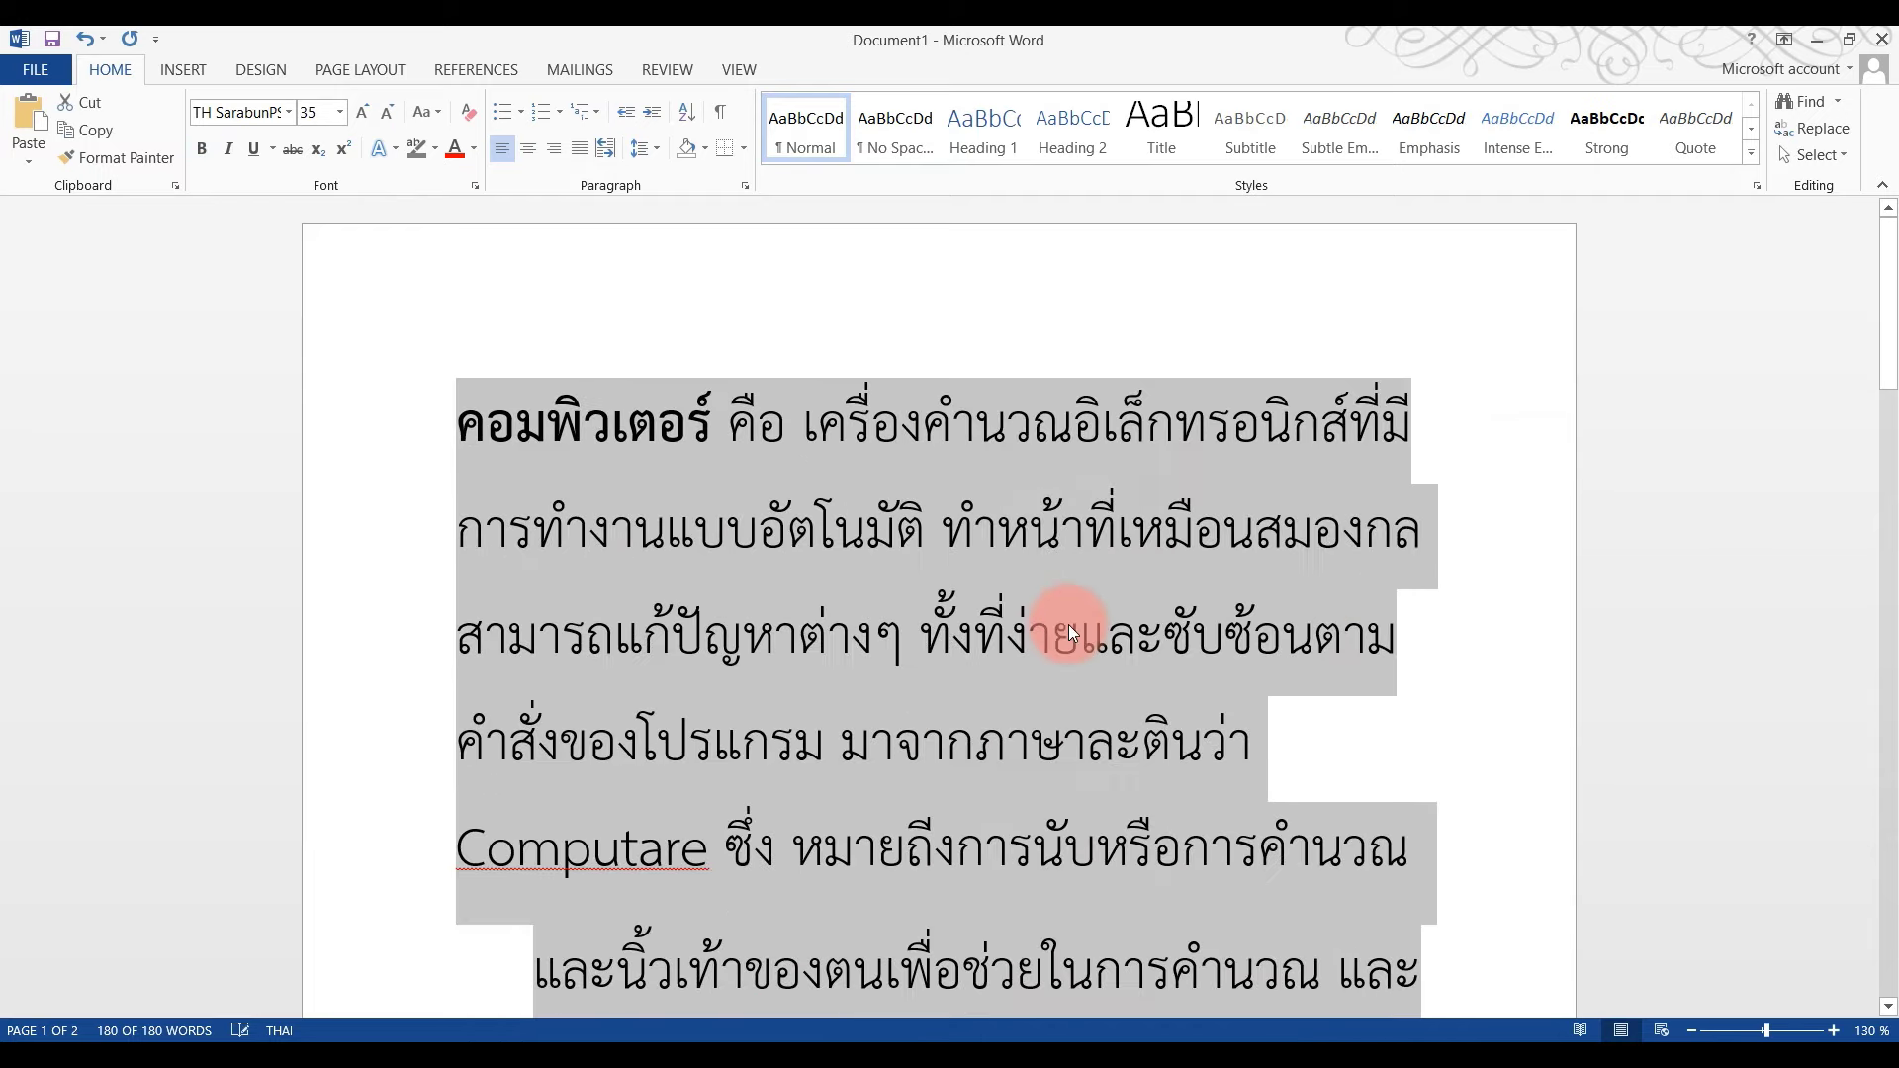
key(ctrl+bracketleft)
key(ctrl+bracketleft)
key(ctrl+bracketleft)
key(ctrl+bracketleft)
key(ctrl+bracketleft)
key(ctrl+bracketleft)
key(ctrl+bracketleft)
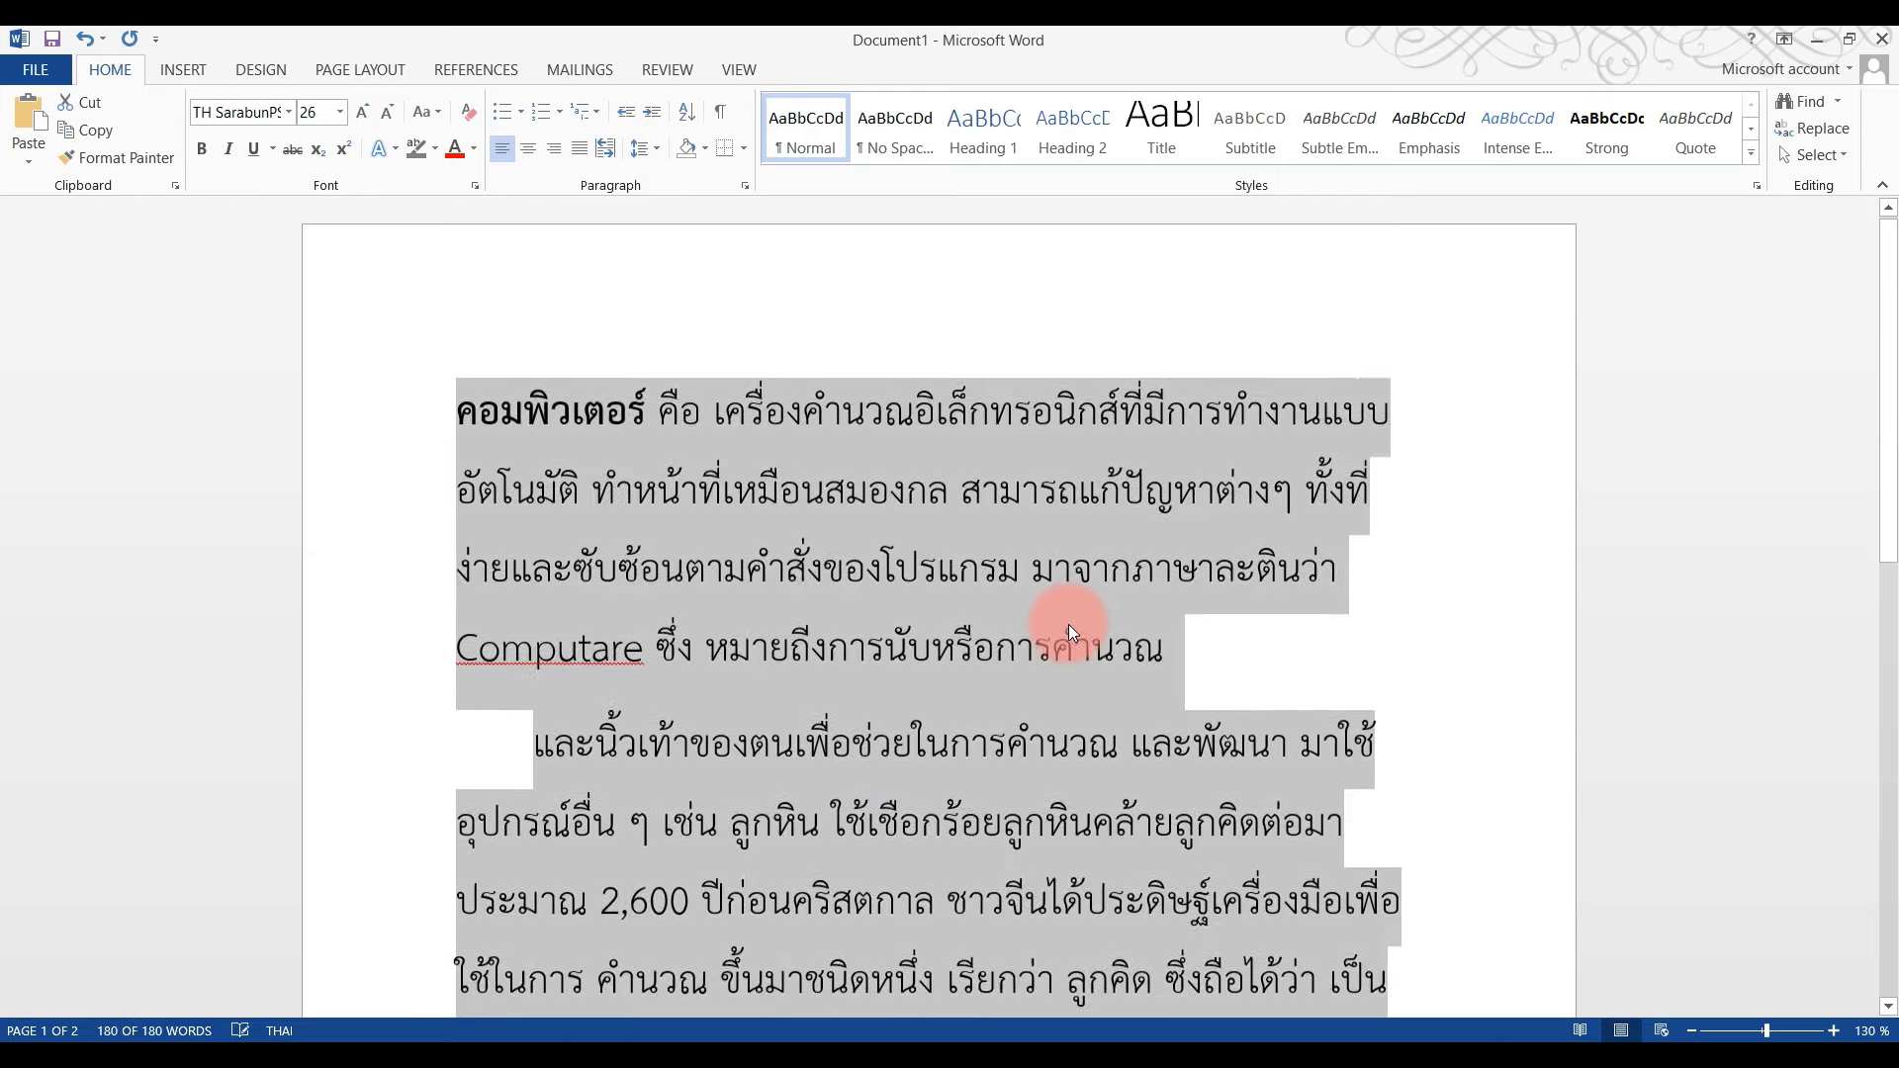
key(ctrl+bracketleft)
key(ctrl+bracketleft)
key(ctrl+bracketleft)
key(ctrl+bracketleft)
key(ctrl+bracketleft)
key(ctrl+bracketleft)
key(ctrl+bracketleft)
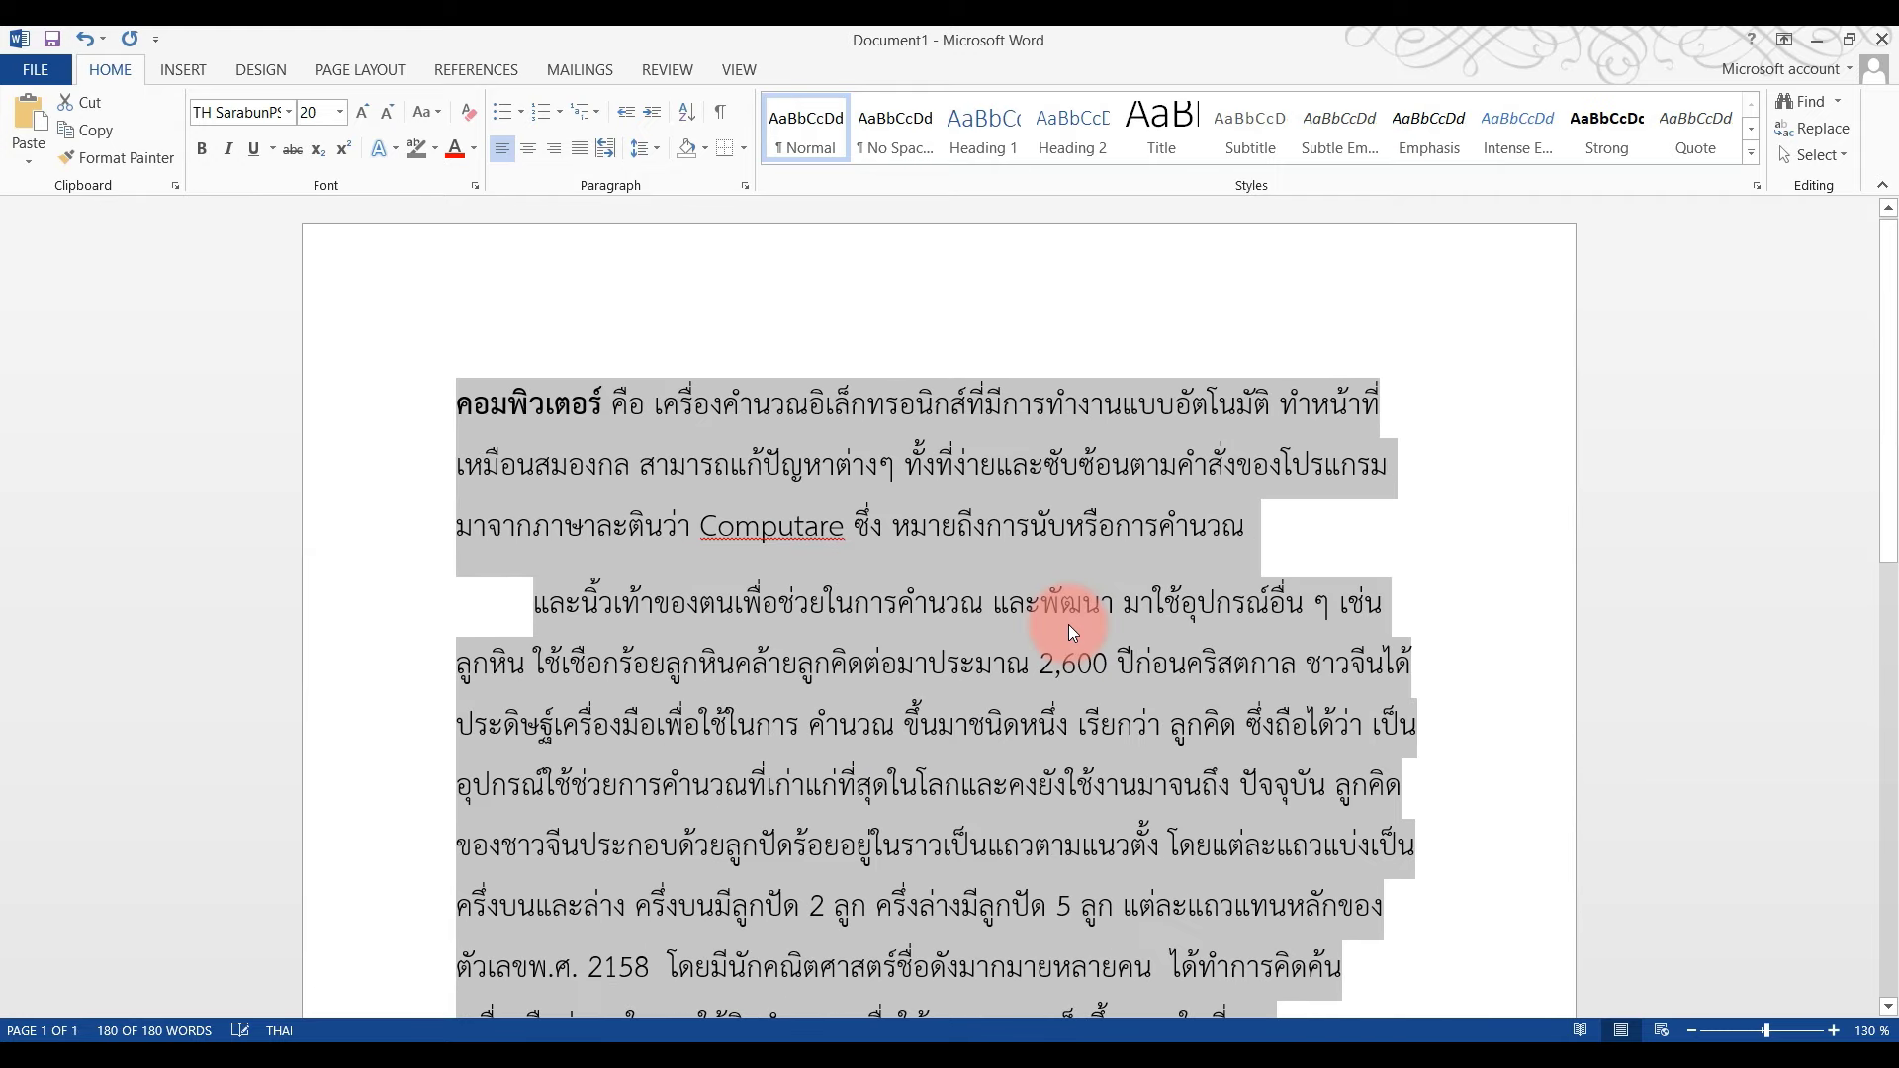
key(ctrl+bracketleft)
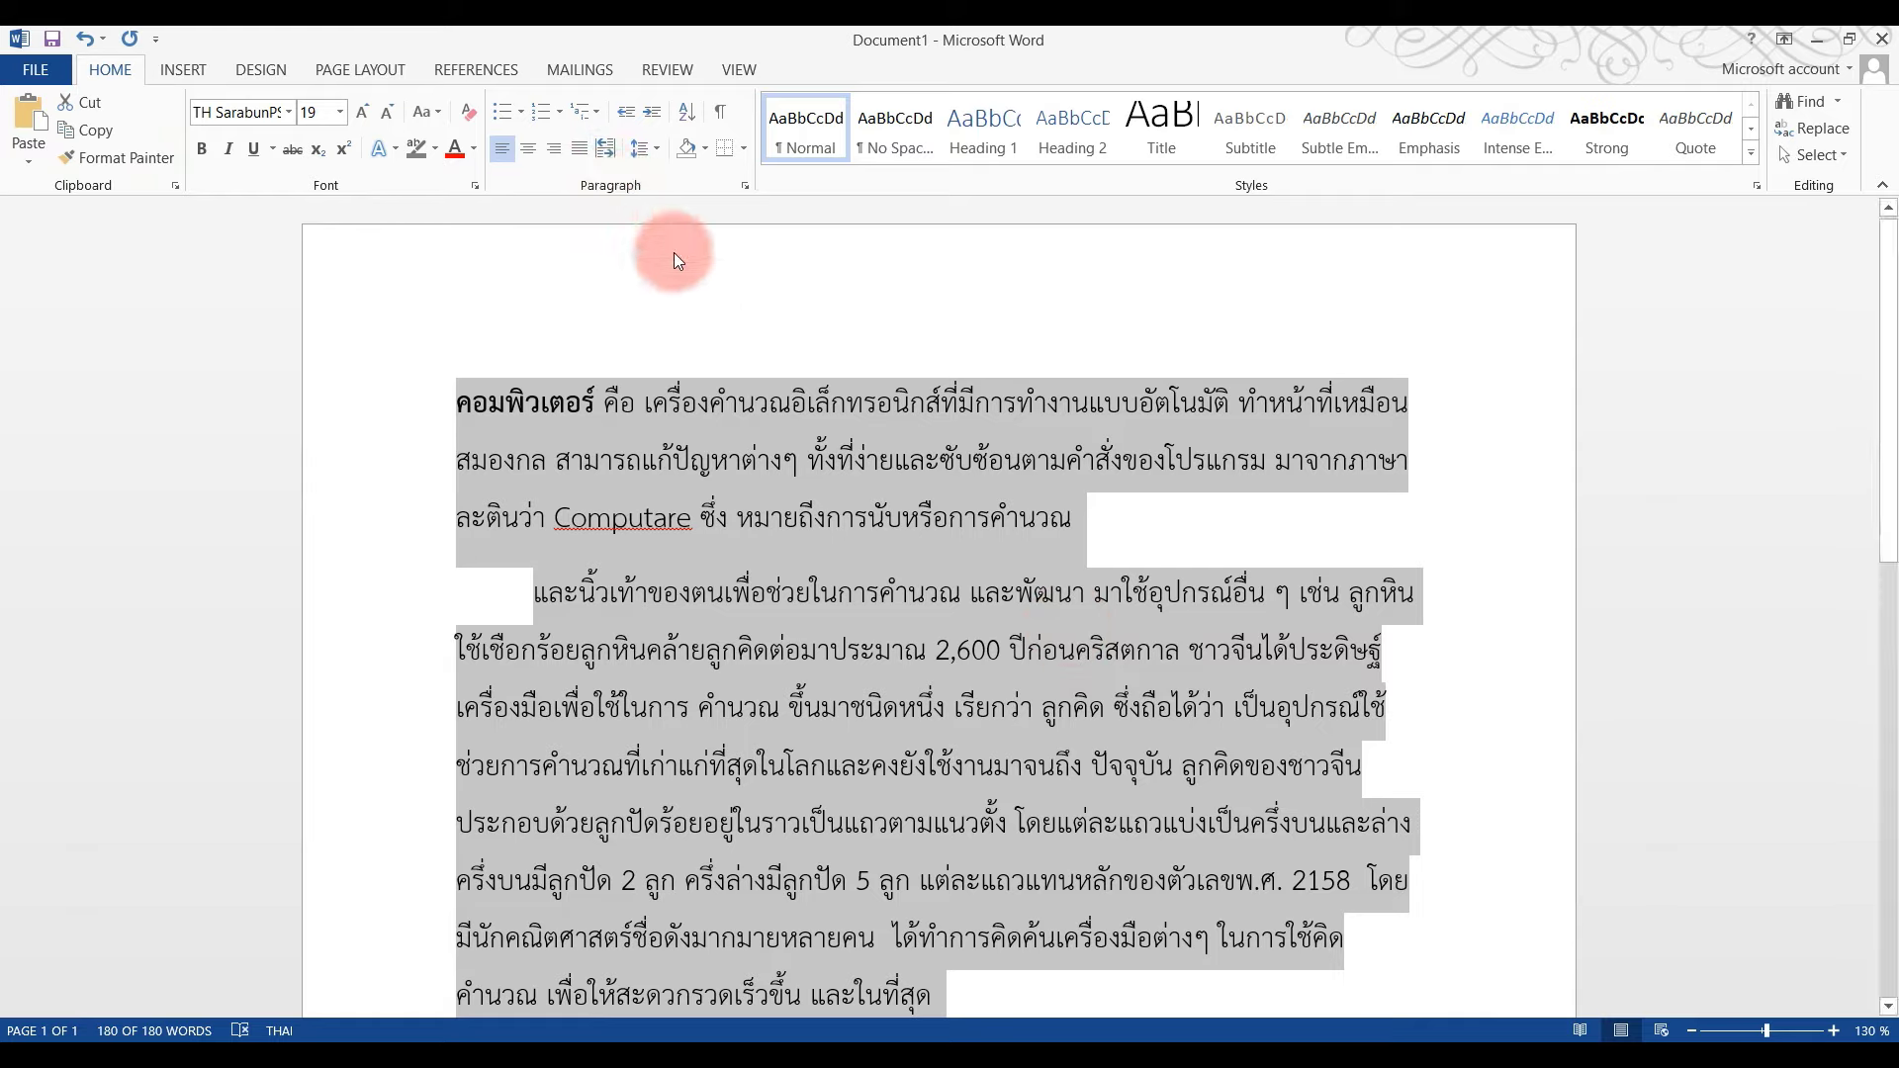
- Toggle justified alignment on and off, leaving the paragraphs left-aligned, and deselect
click(507, 146)
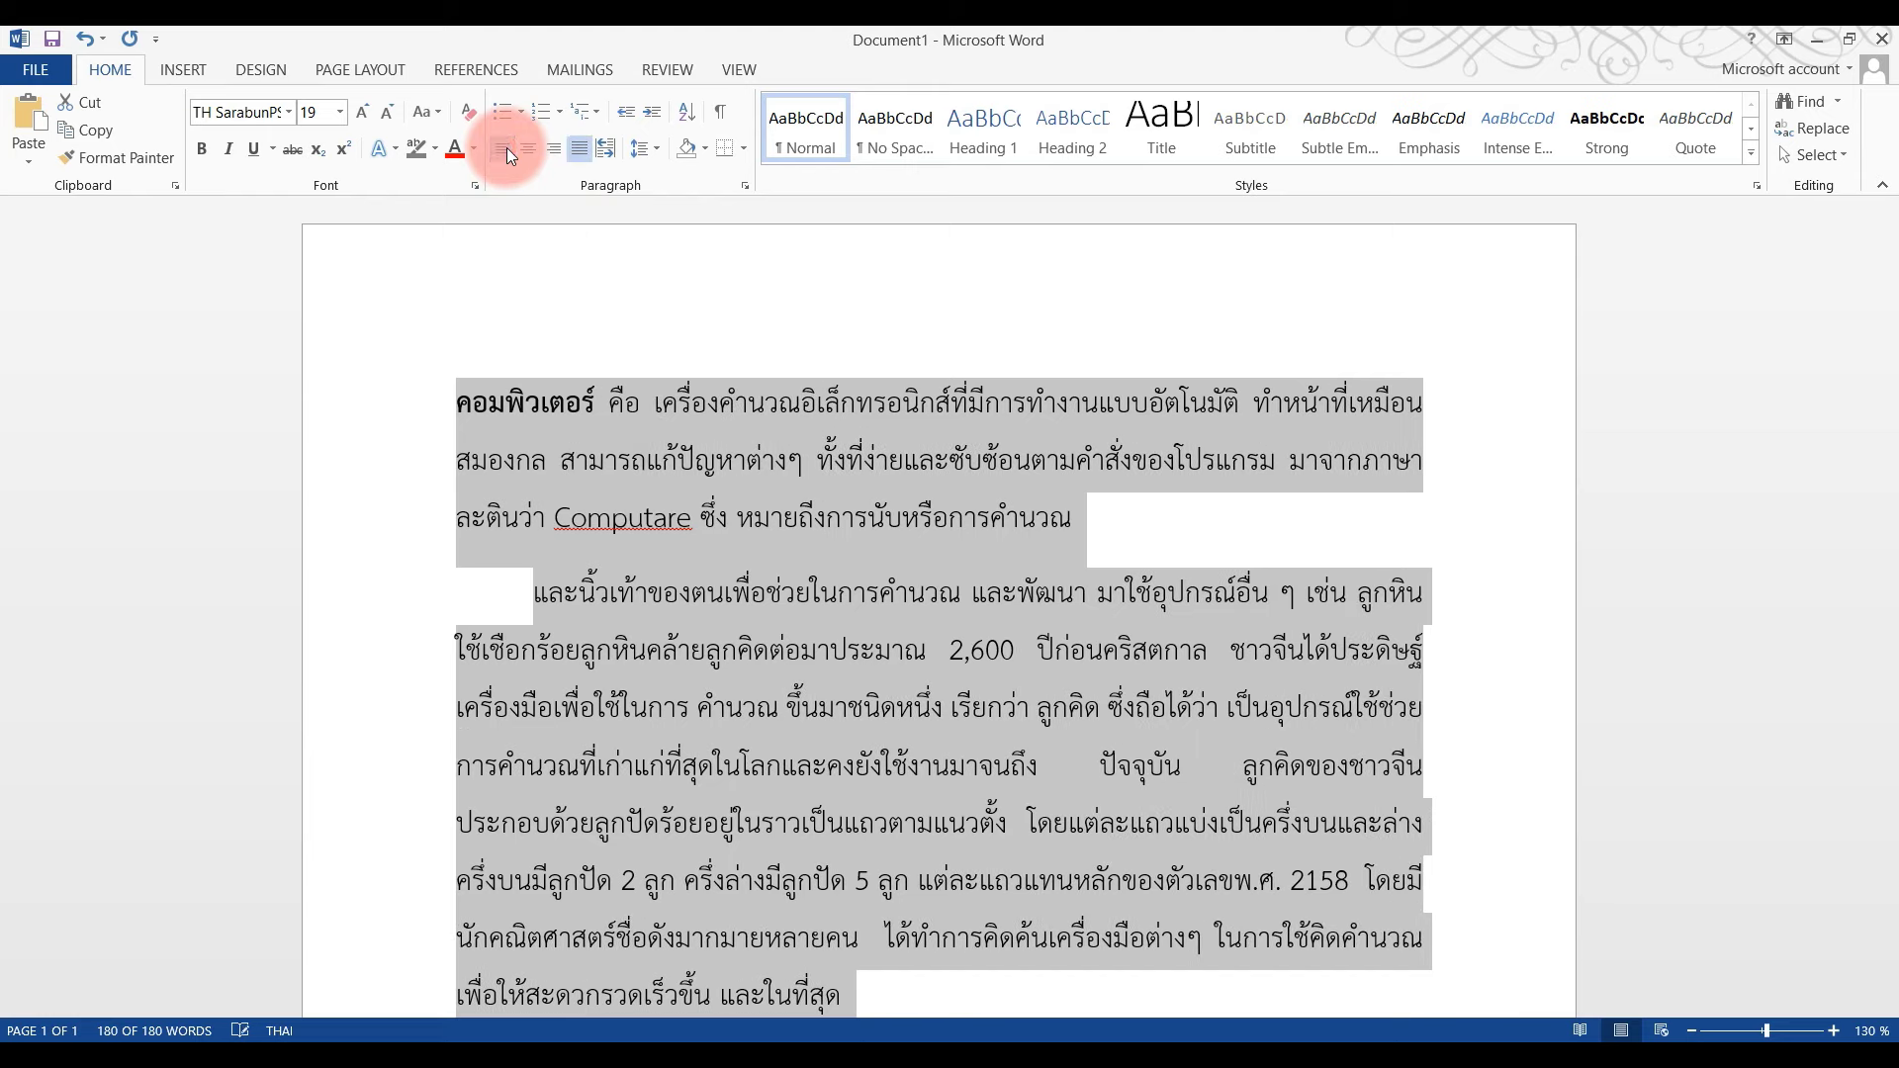
click(507, 146)
click(506, 147)
click(506, 146)
click(507, 147)
click(506, 146)
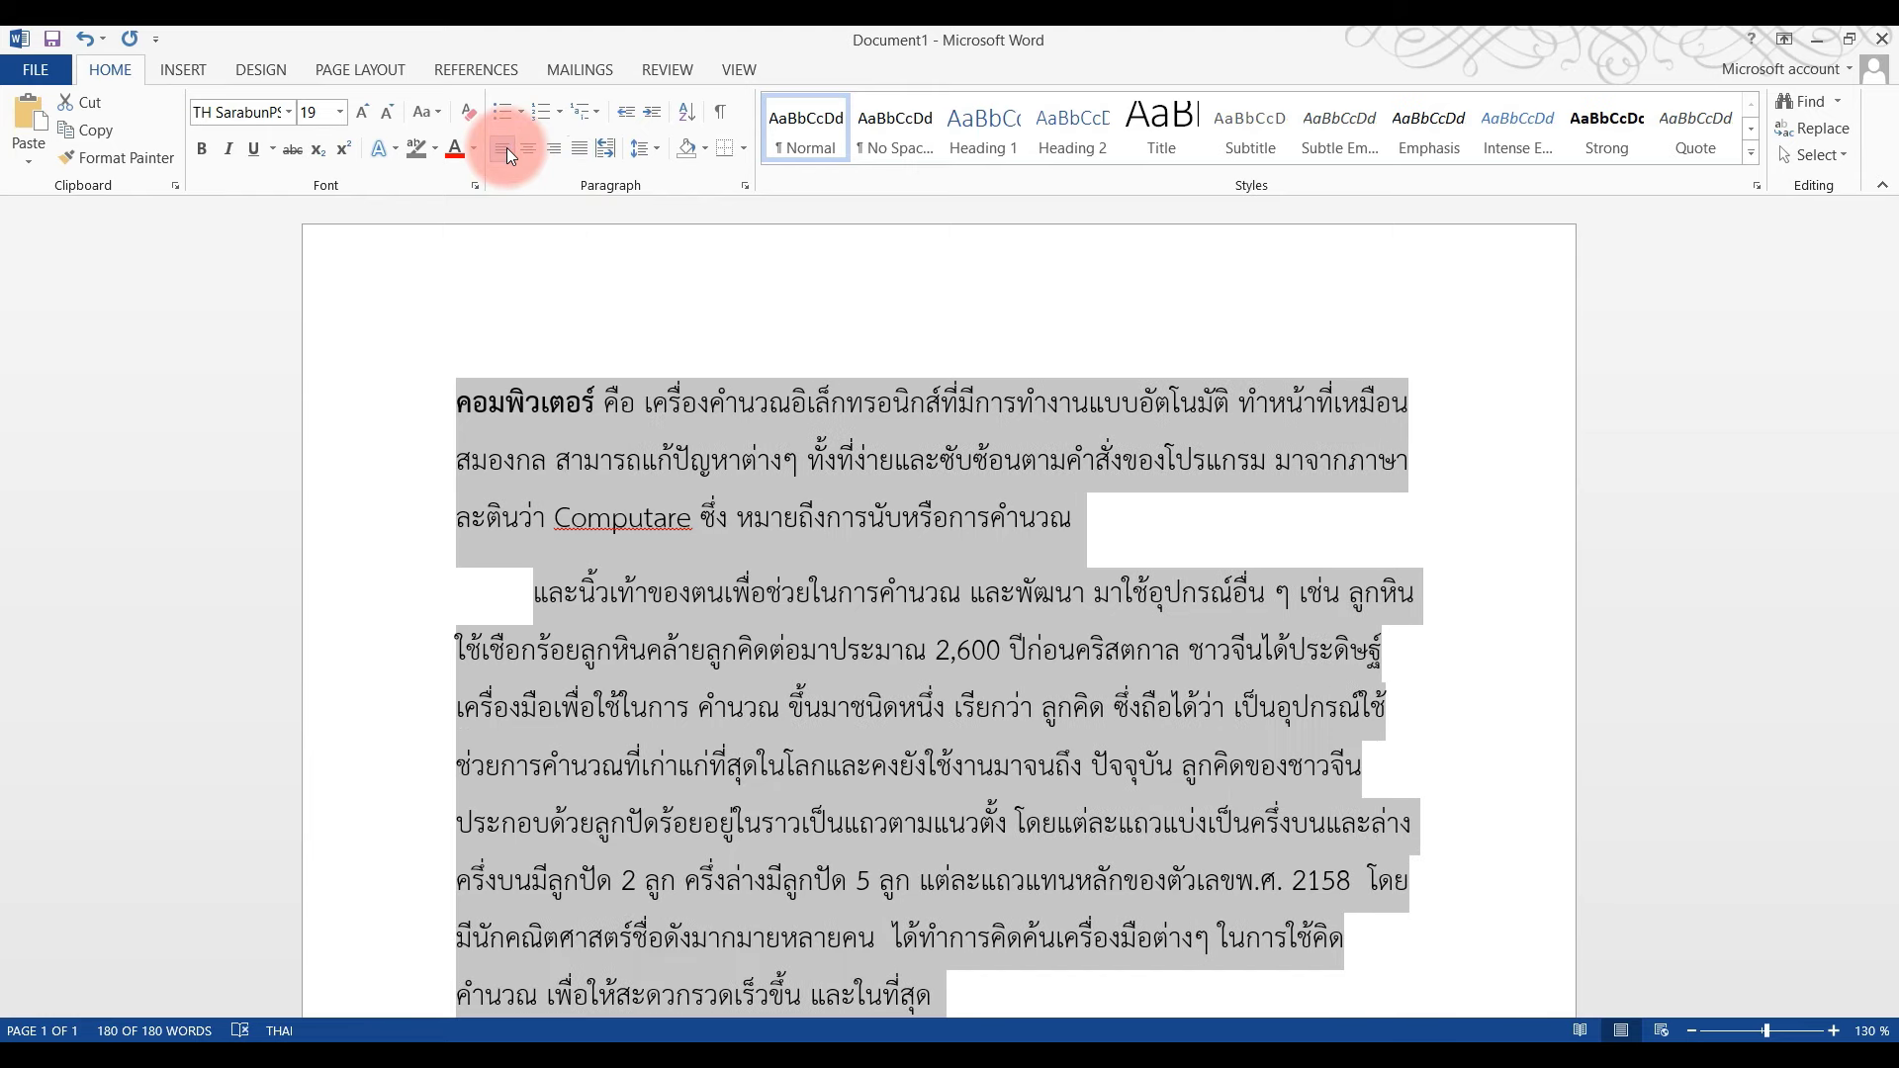
click(780, 544)
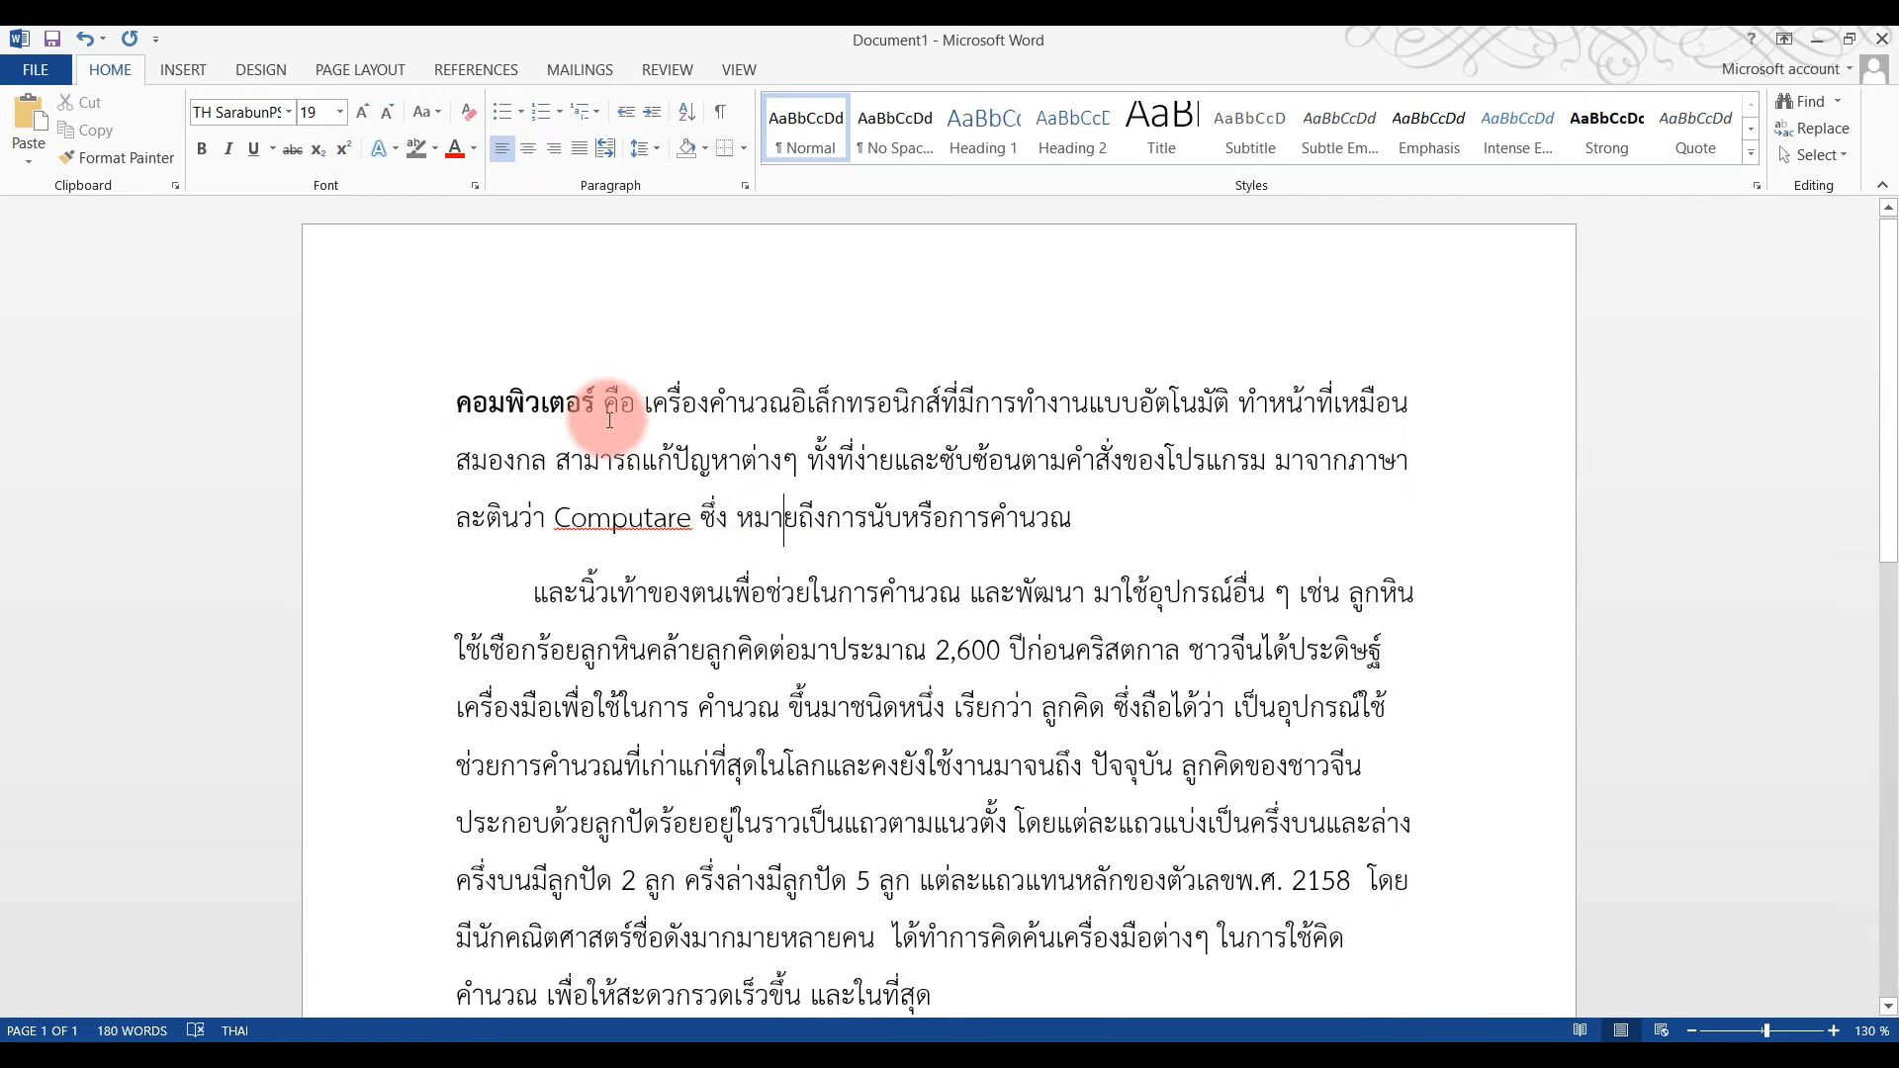
- Break คอมพิวเตอร์ onto its own line and center it above the two paragraphs
click(597, 394)
key(Return)
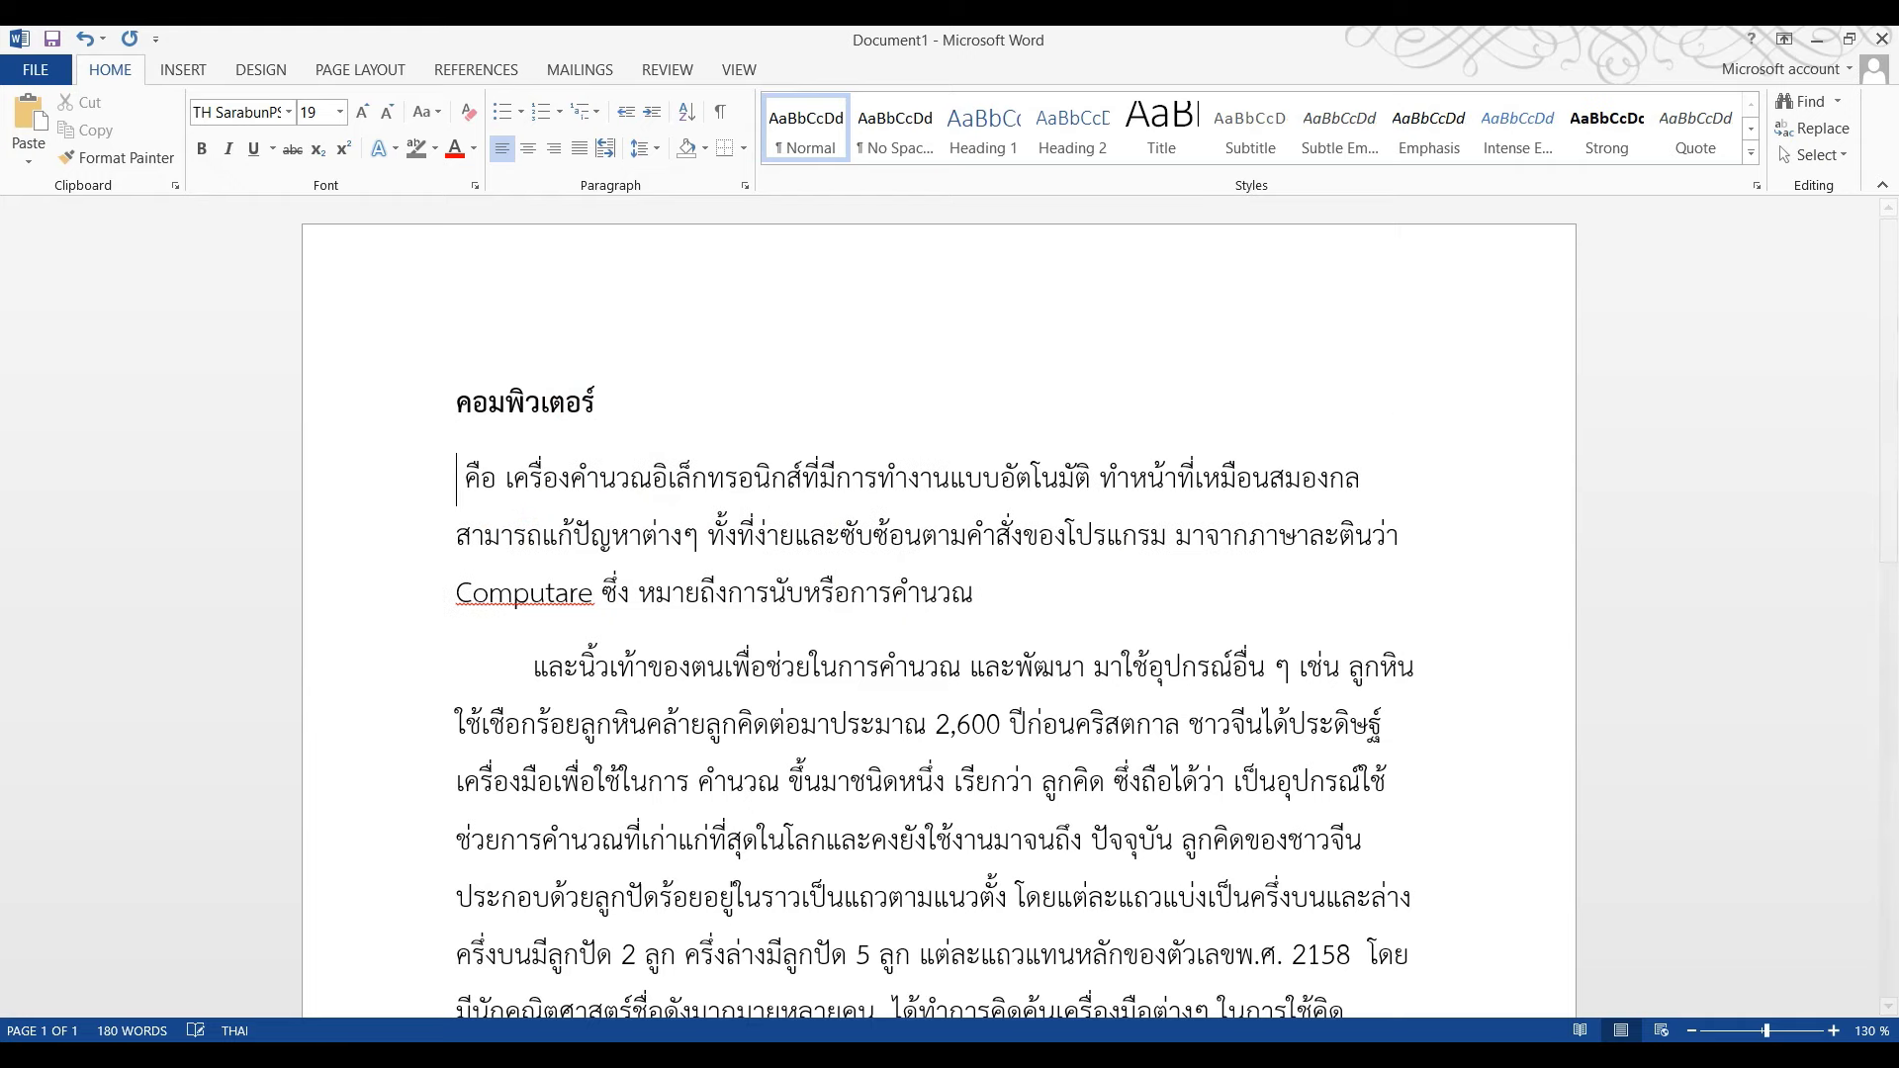
drag(636, 381, 260, 410)
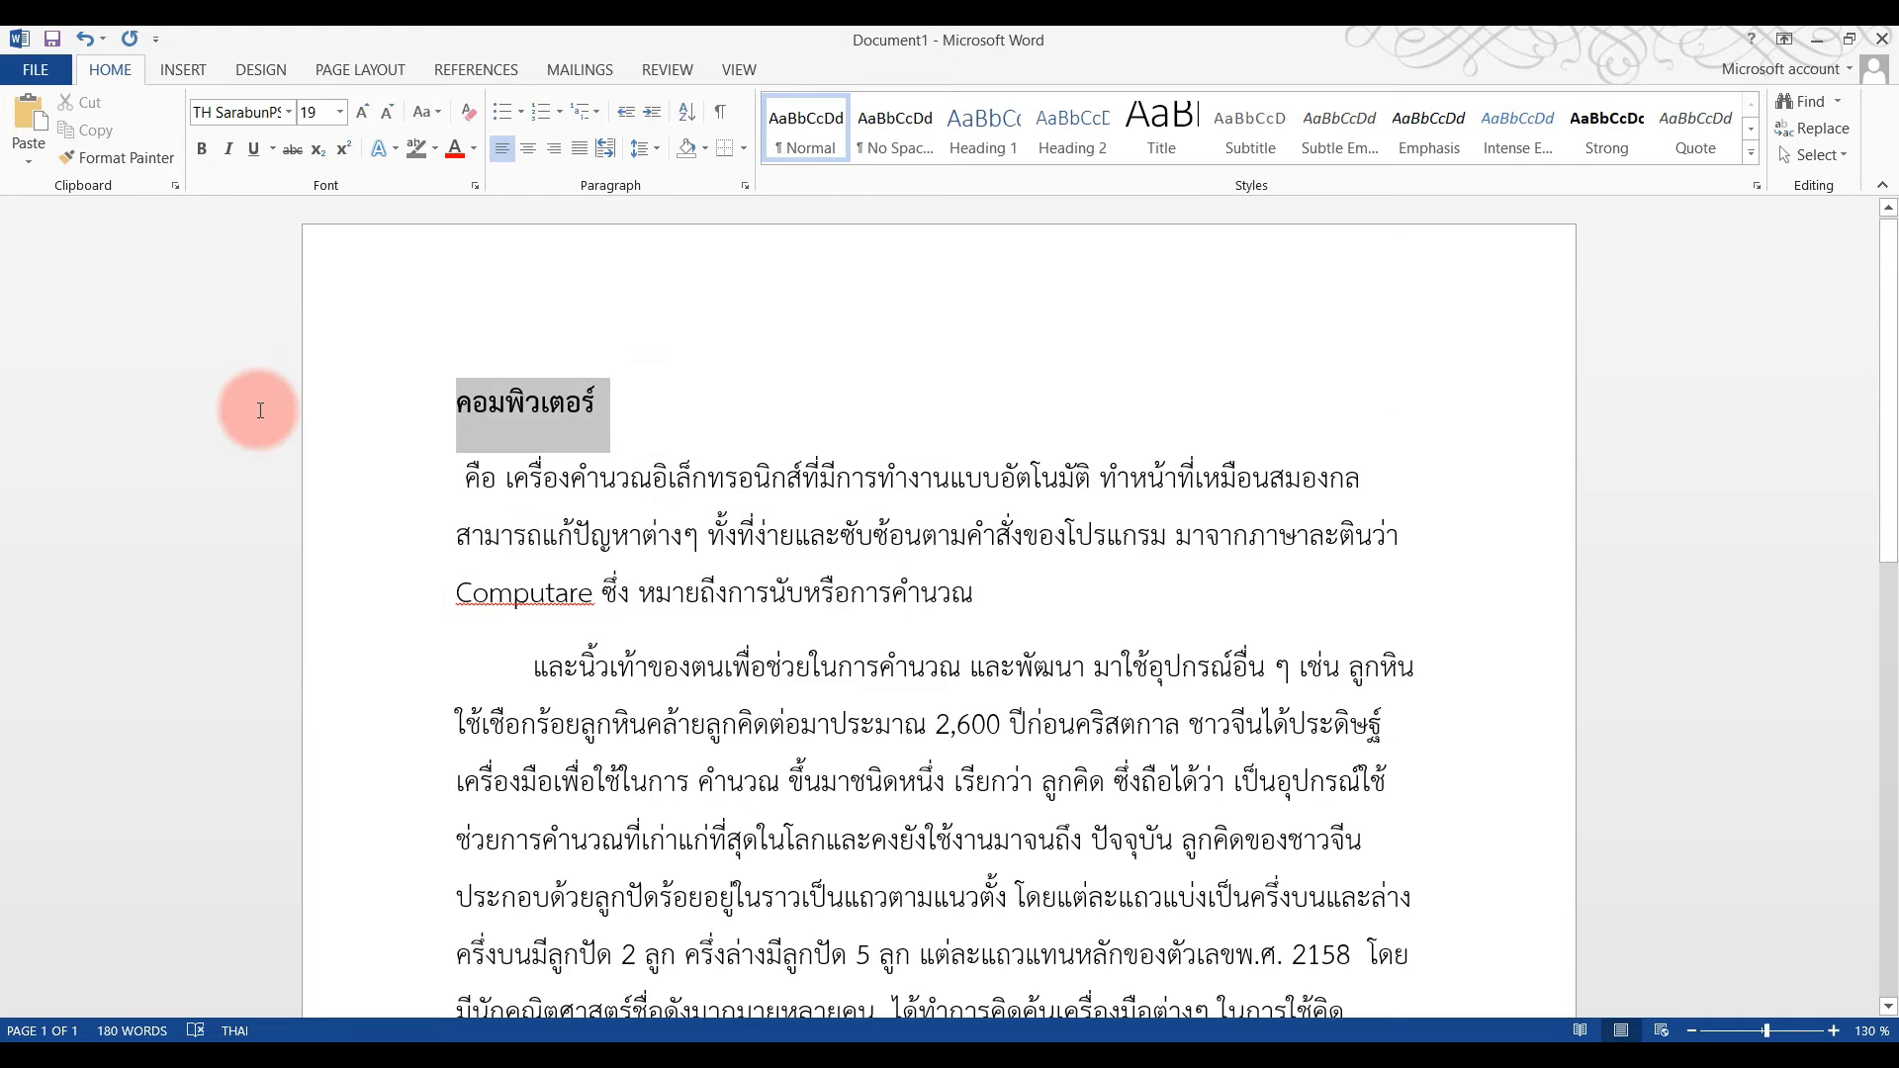
click(560, 158)
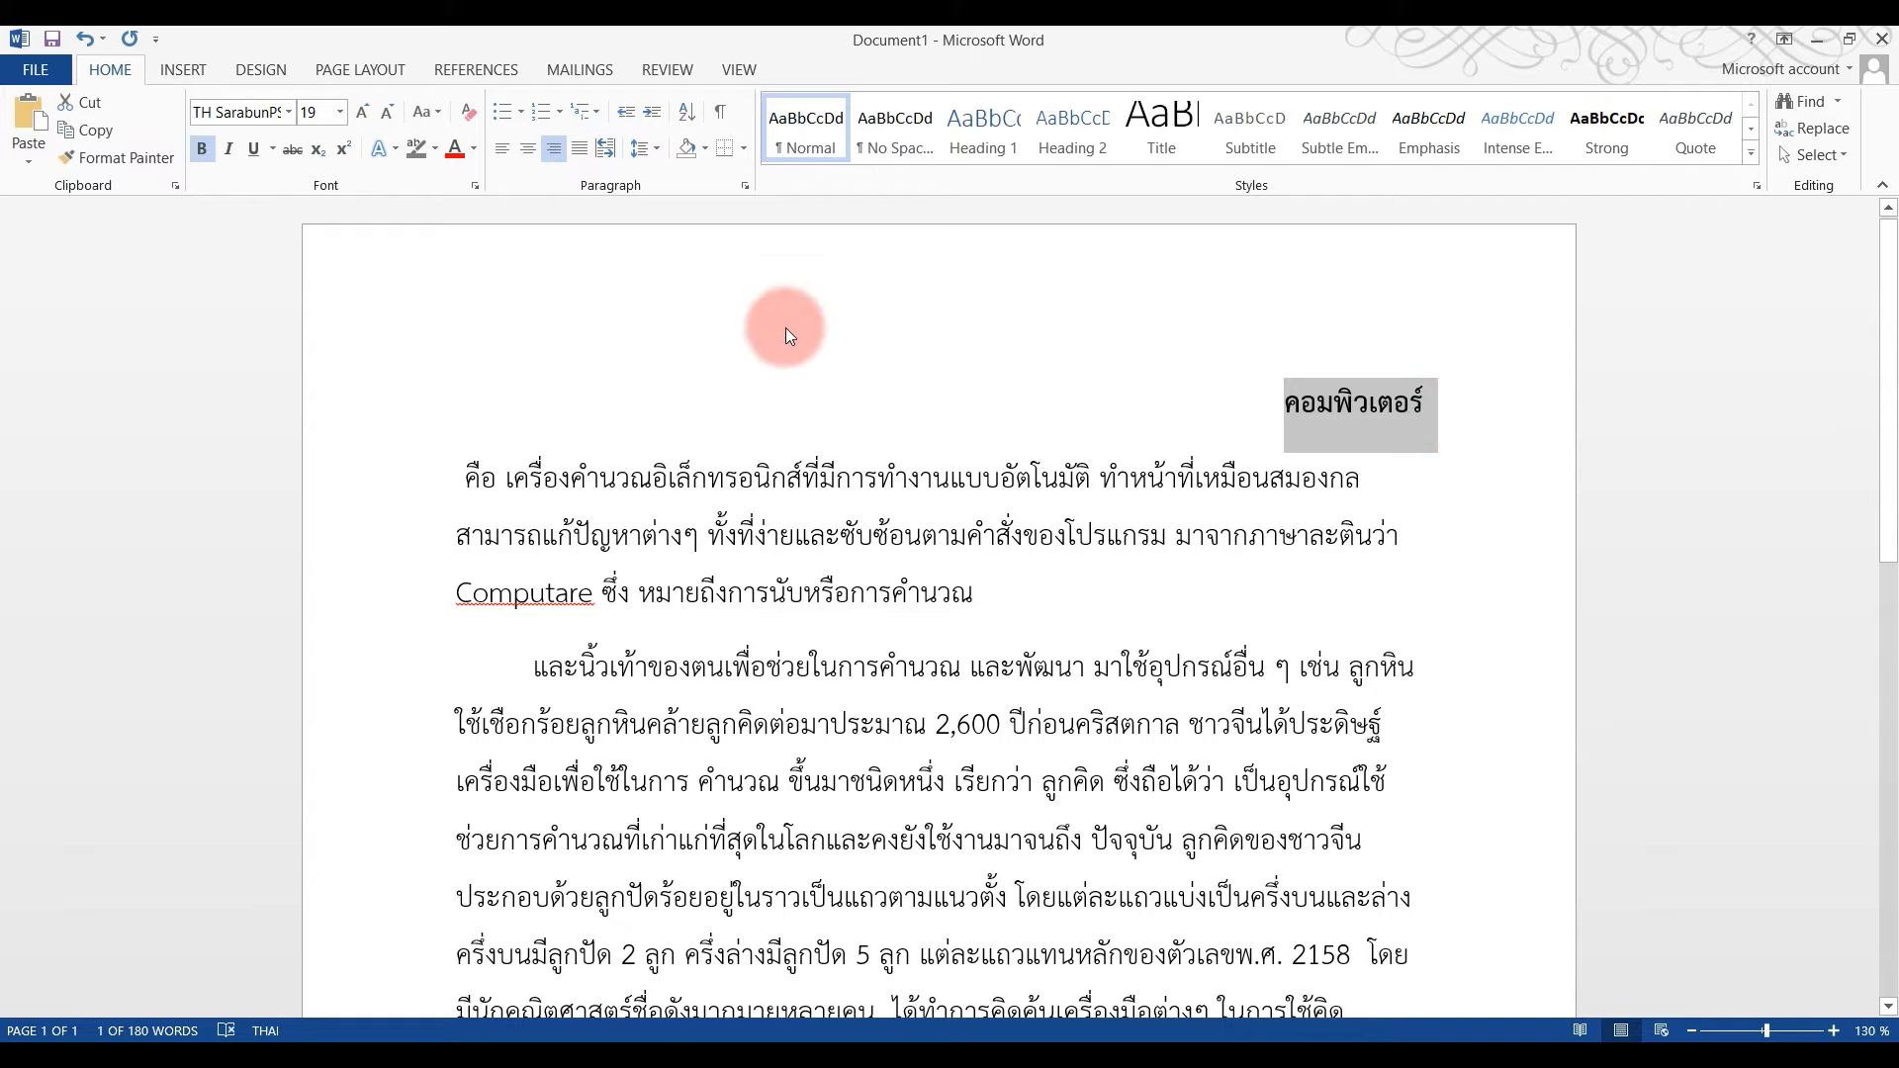
click(530, 150)
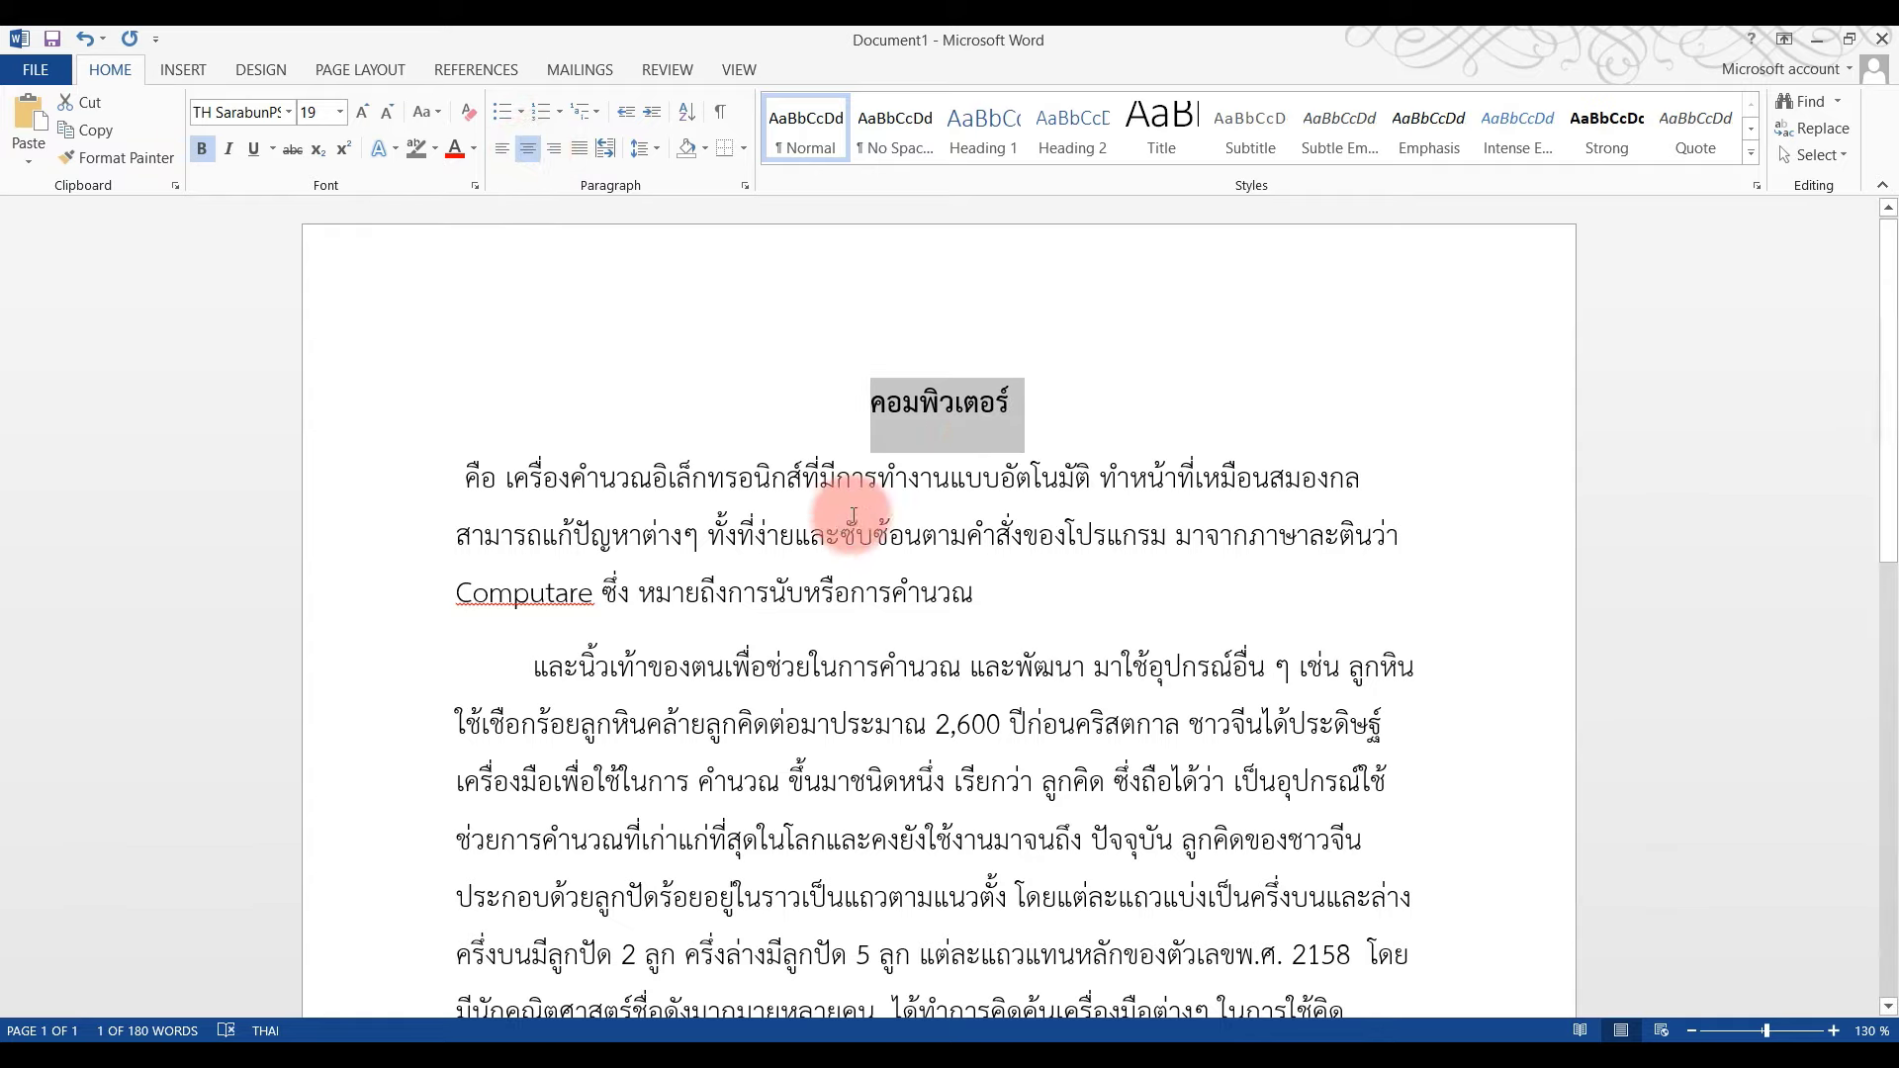
click(982, 449)
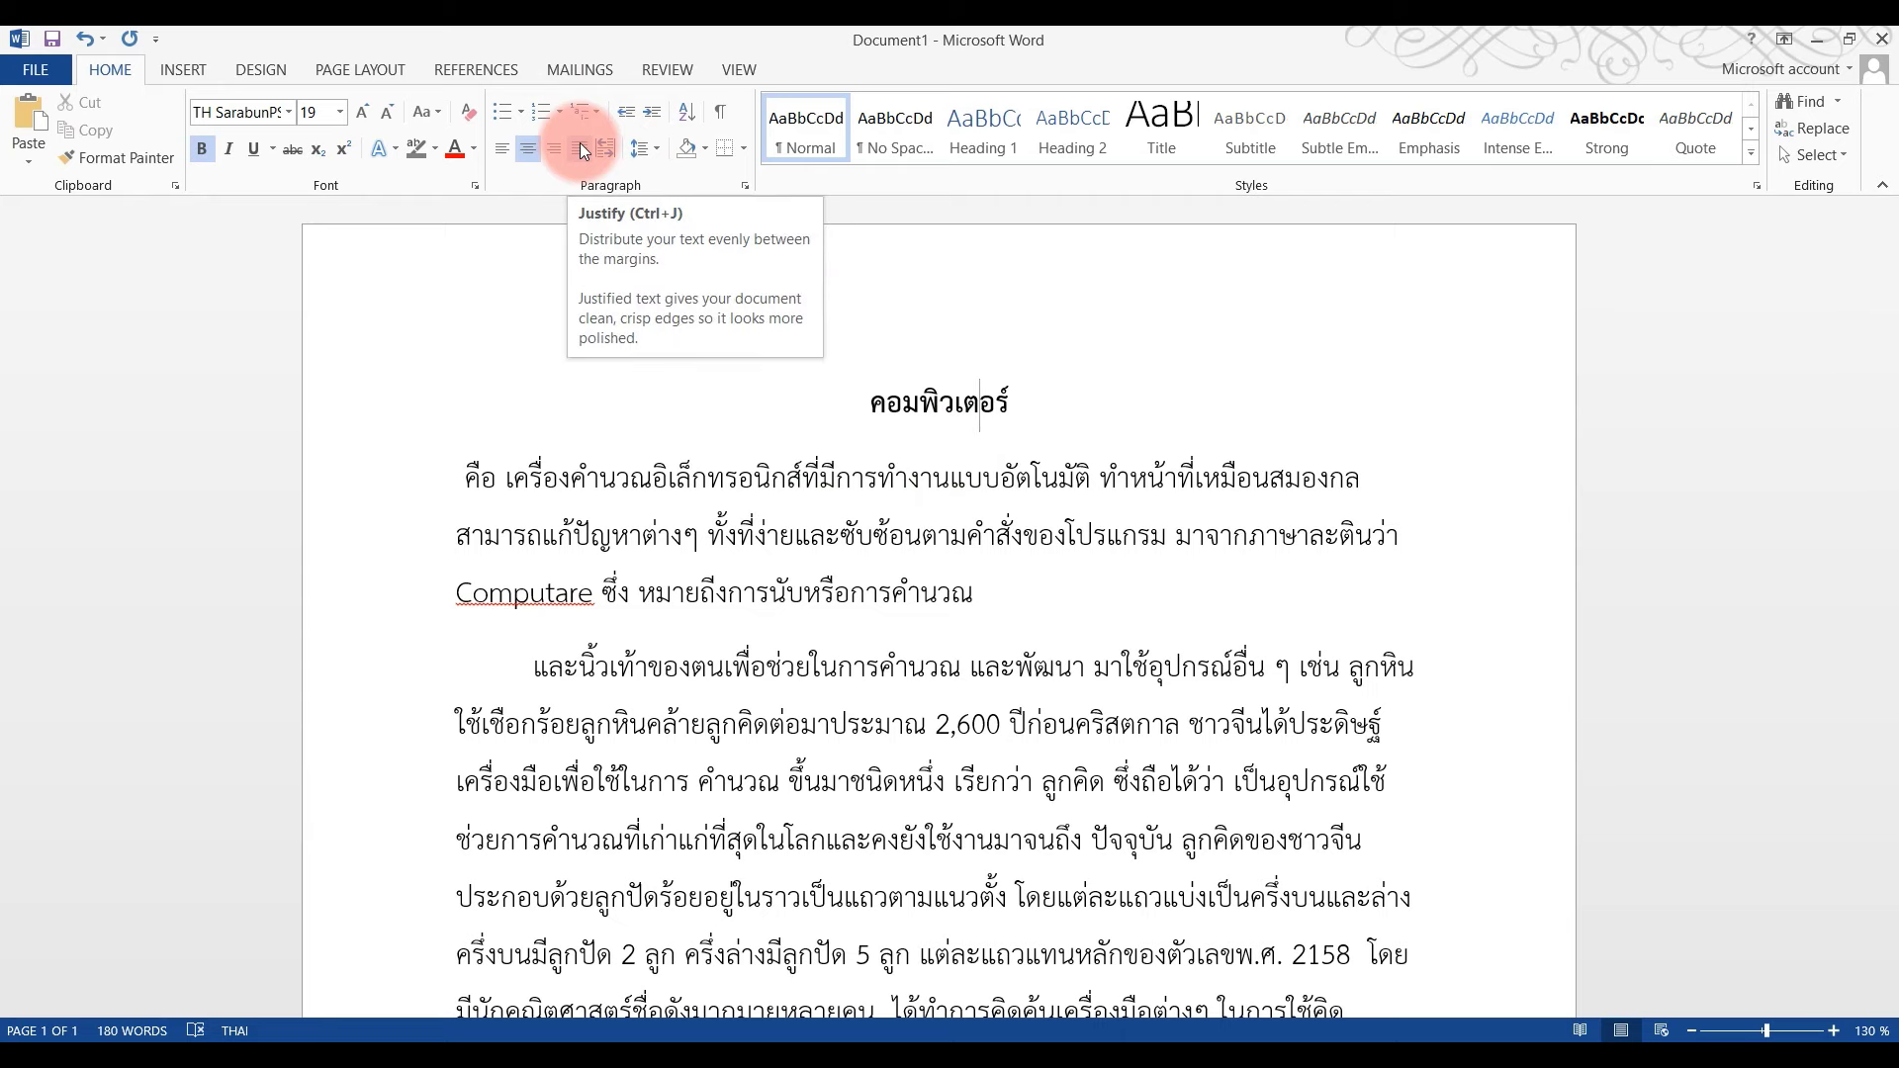
scroll(1016, 519, down, 2)
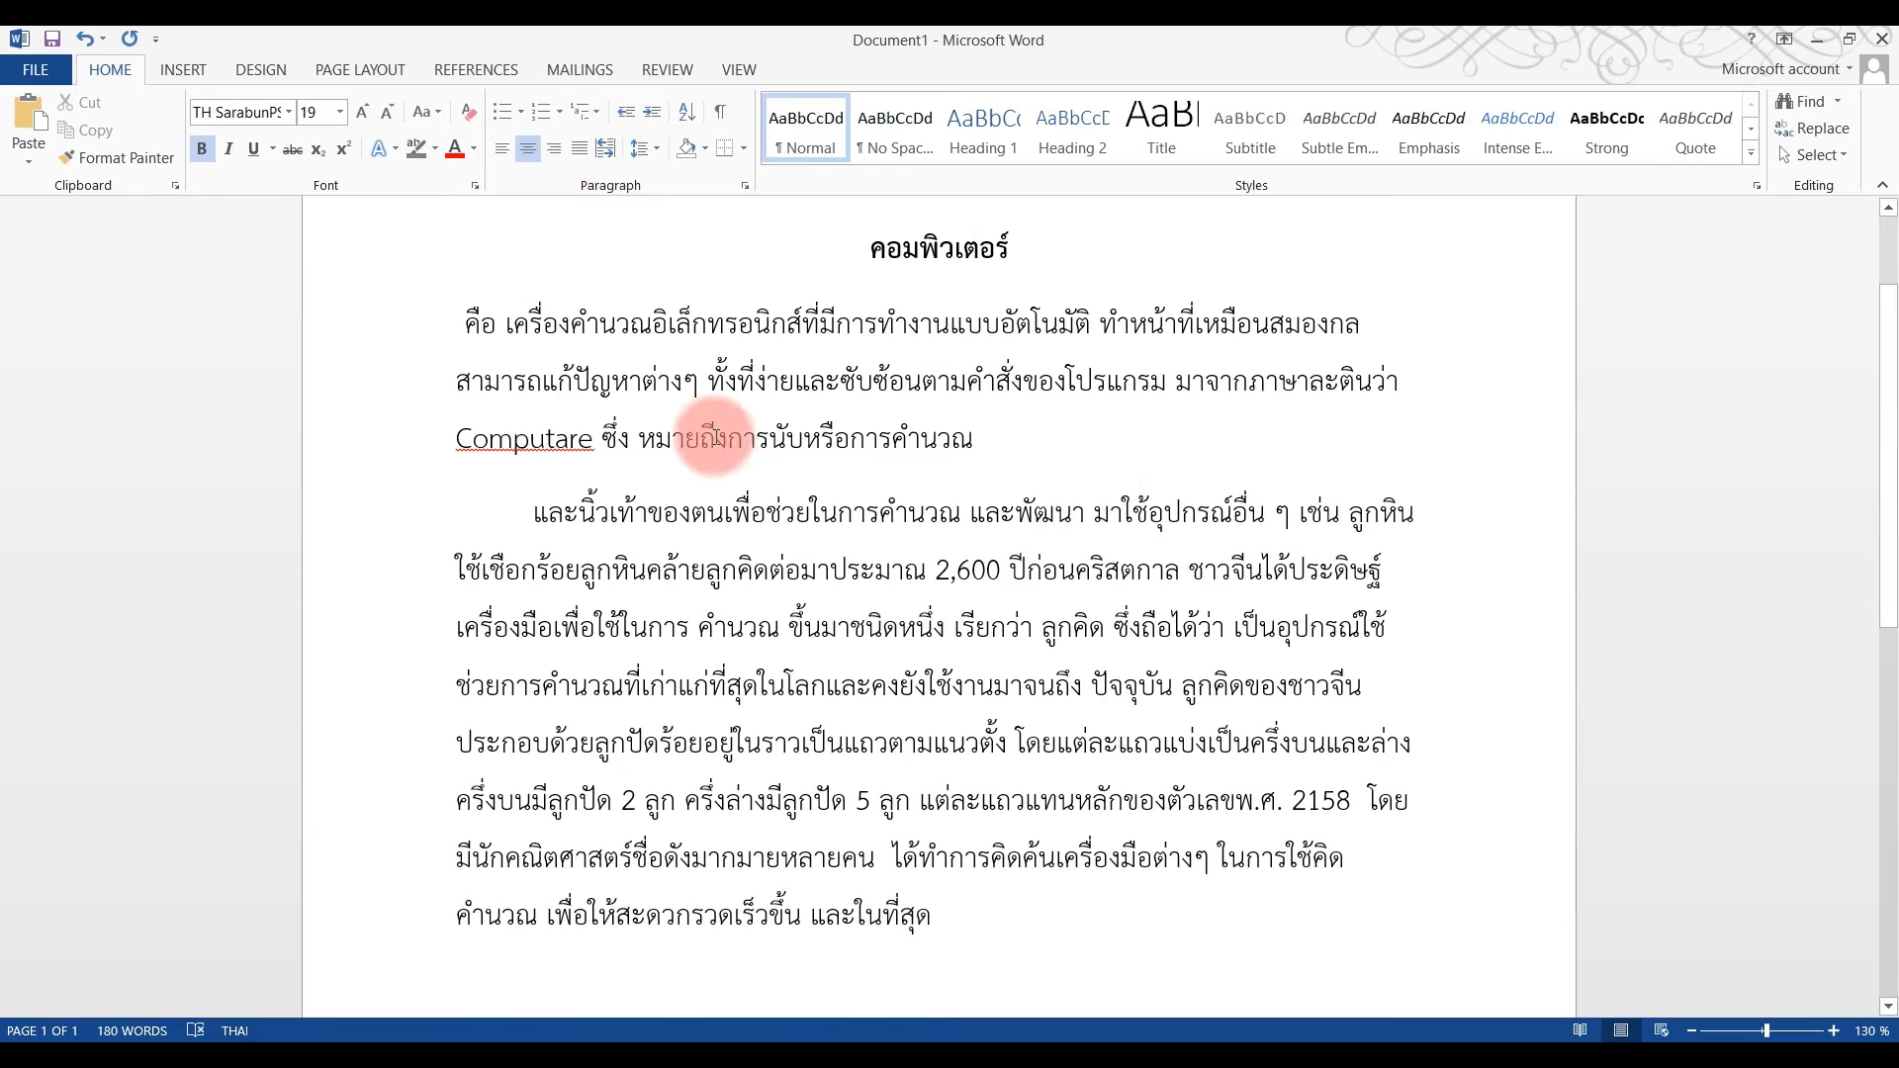
- Apply Justify alignment to the first Thai paragraph under the คอมพิวเตอร์ heading
drag(980, 440, 465, 324)
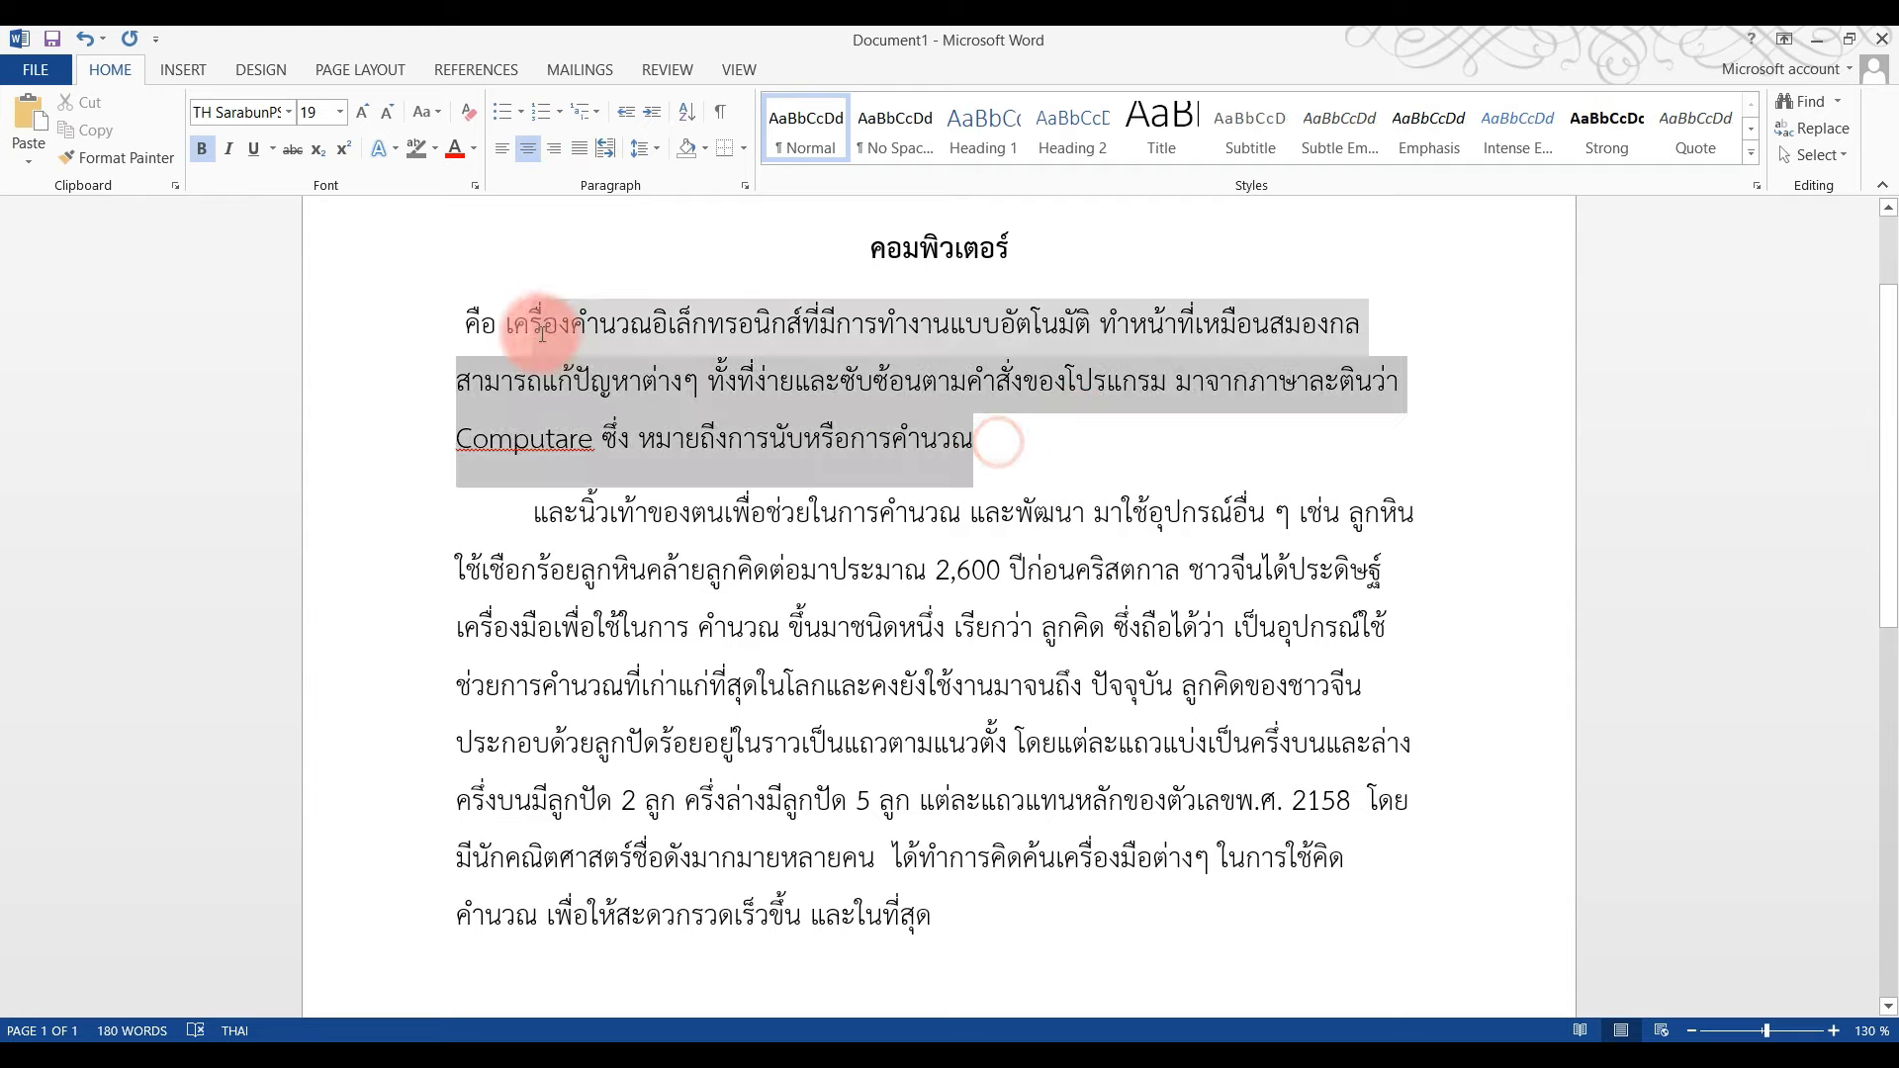
click(577, 148)
click(1494, 384)
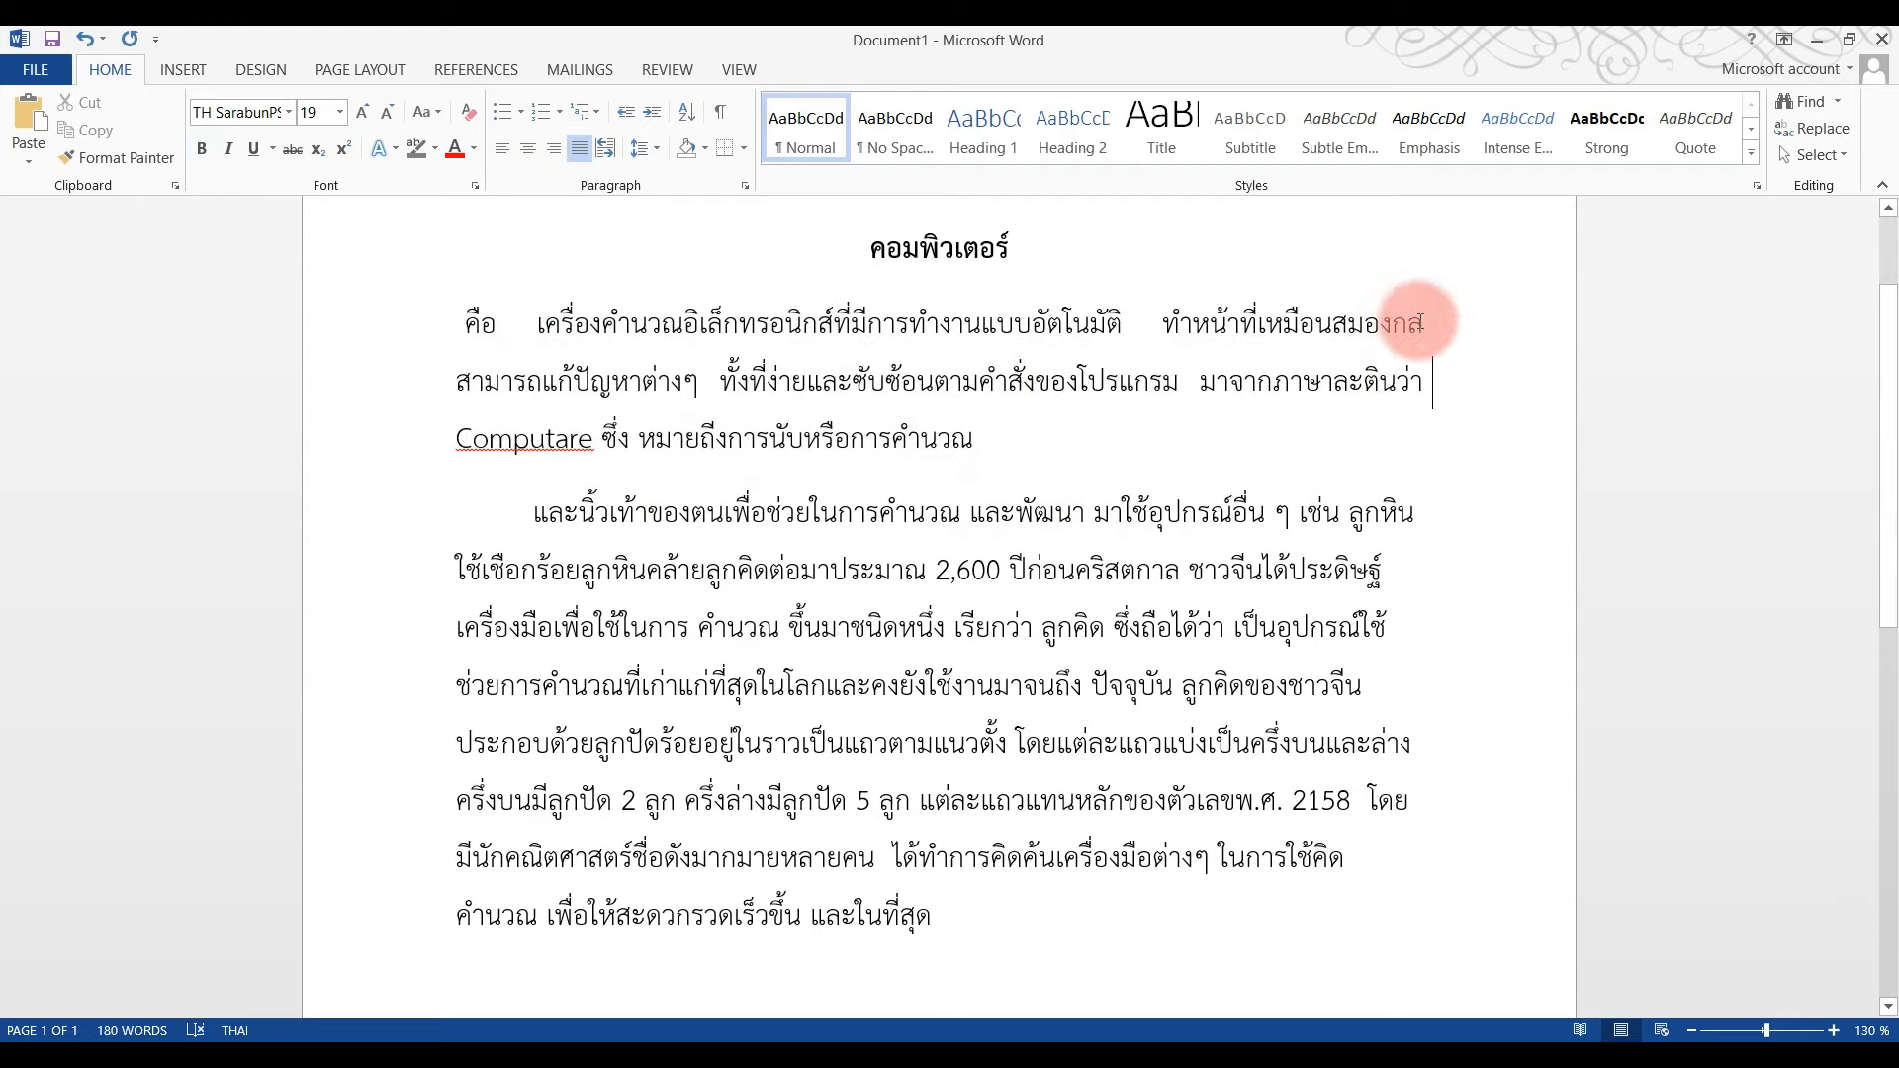
key(grave)
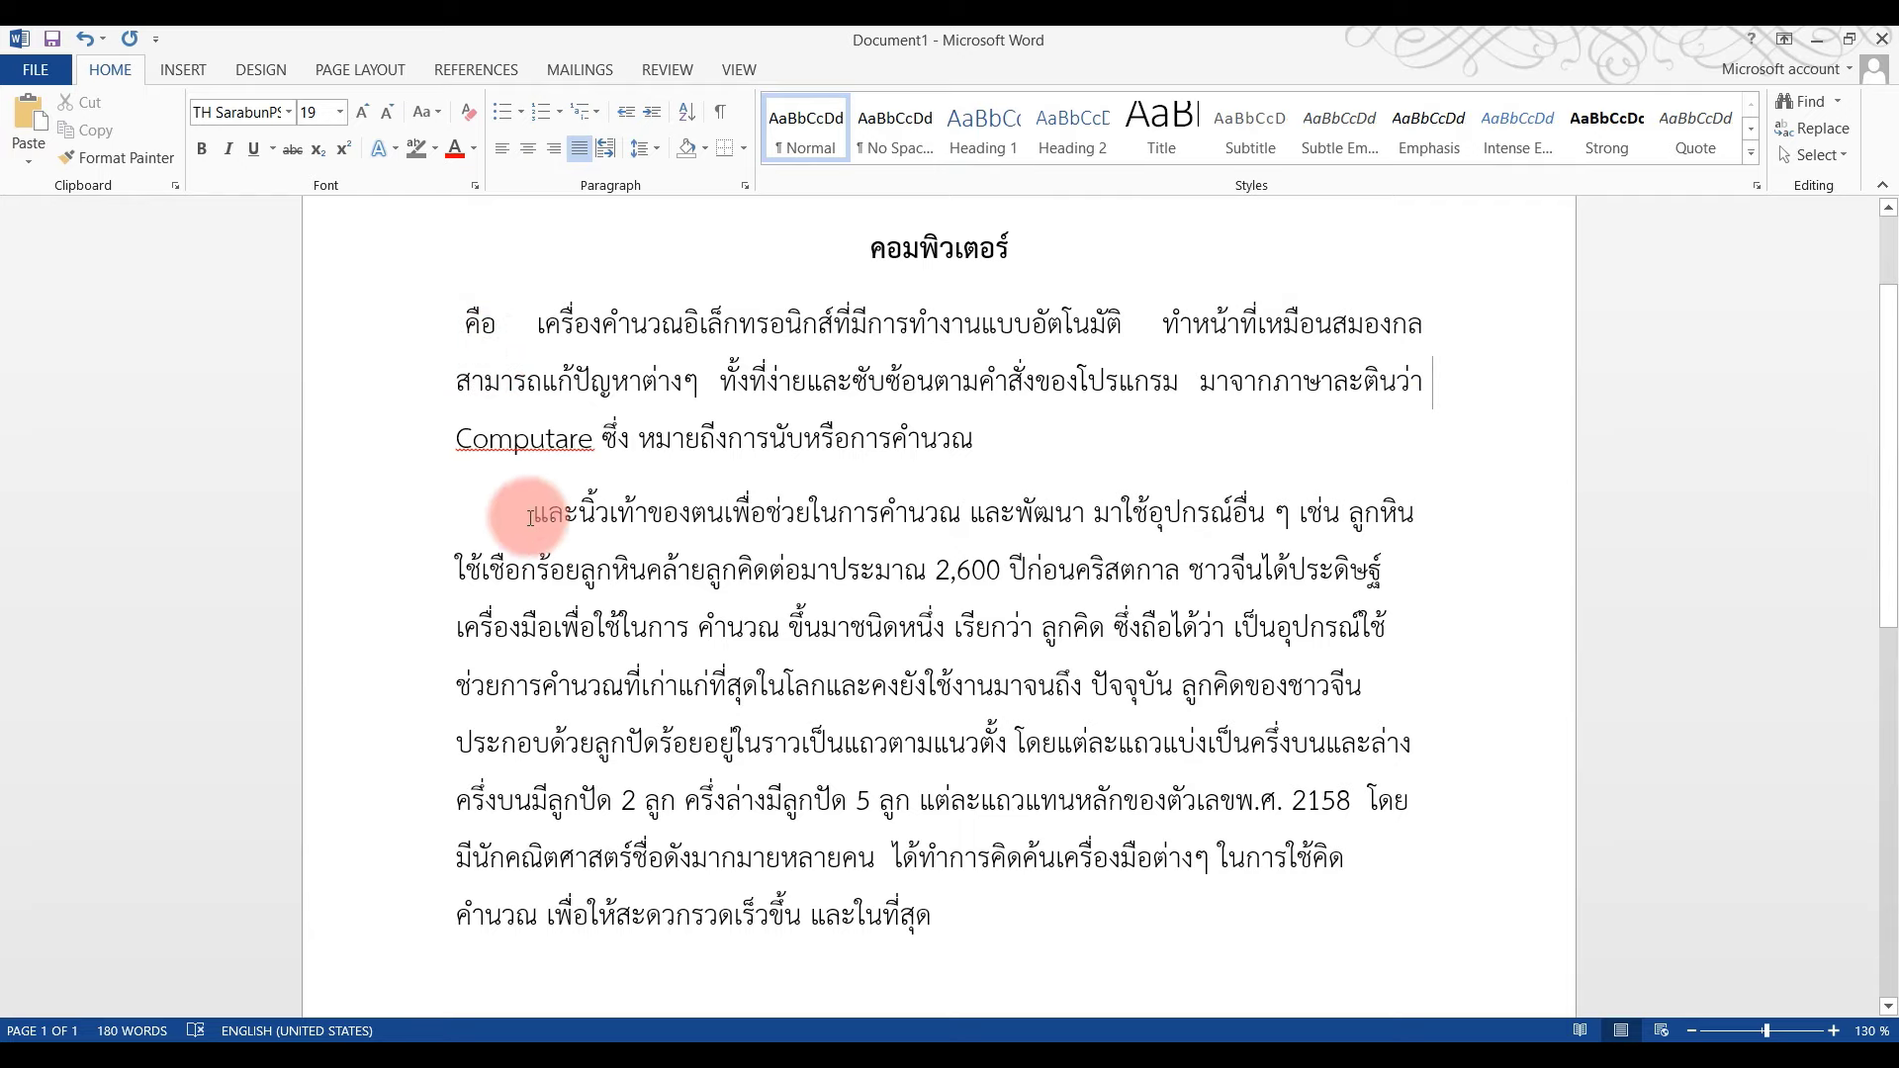
drag(979, 445, 439, 308)
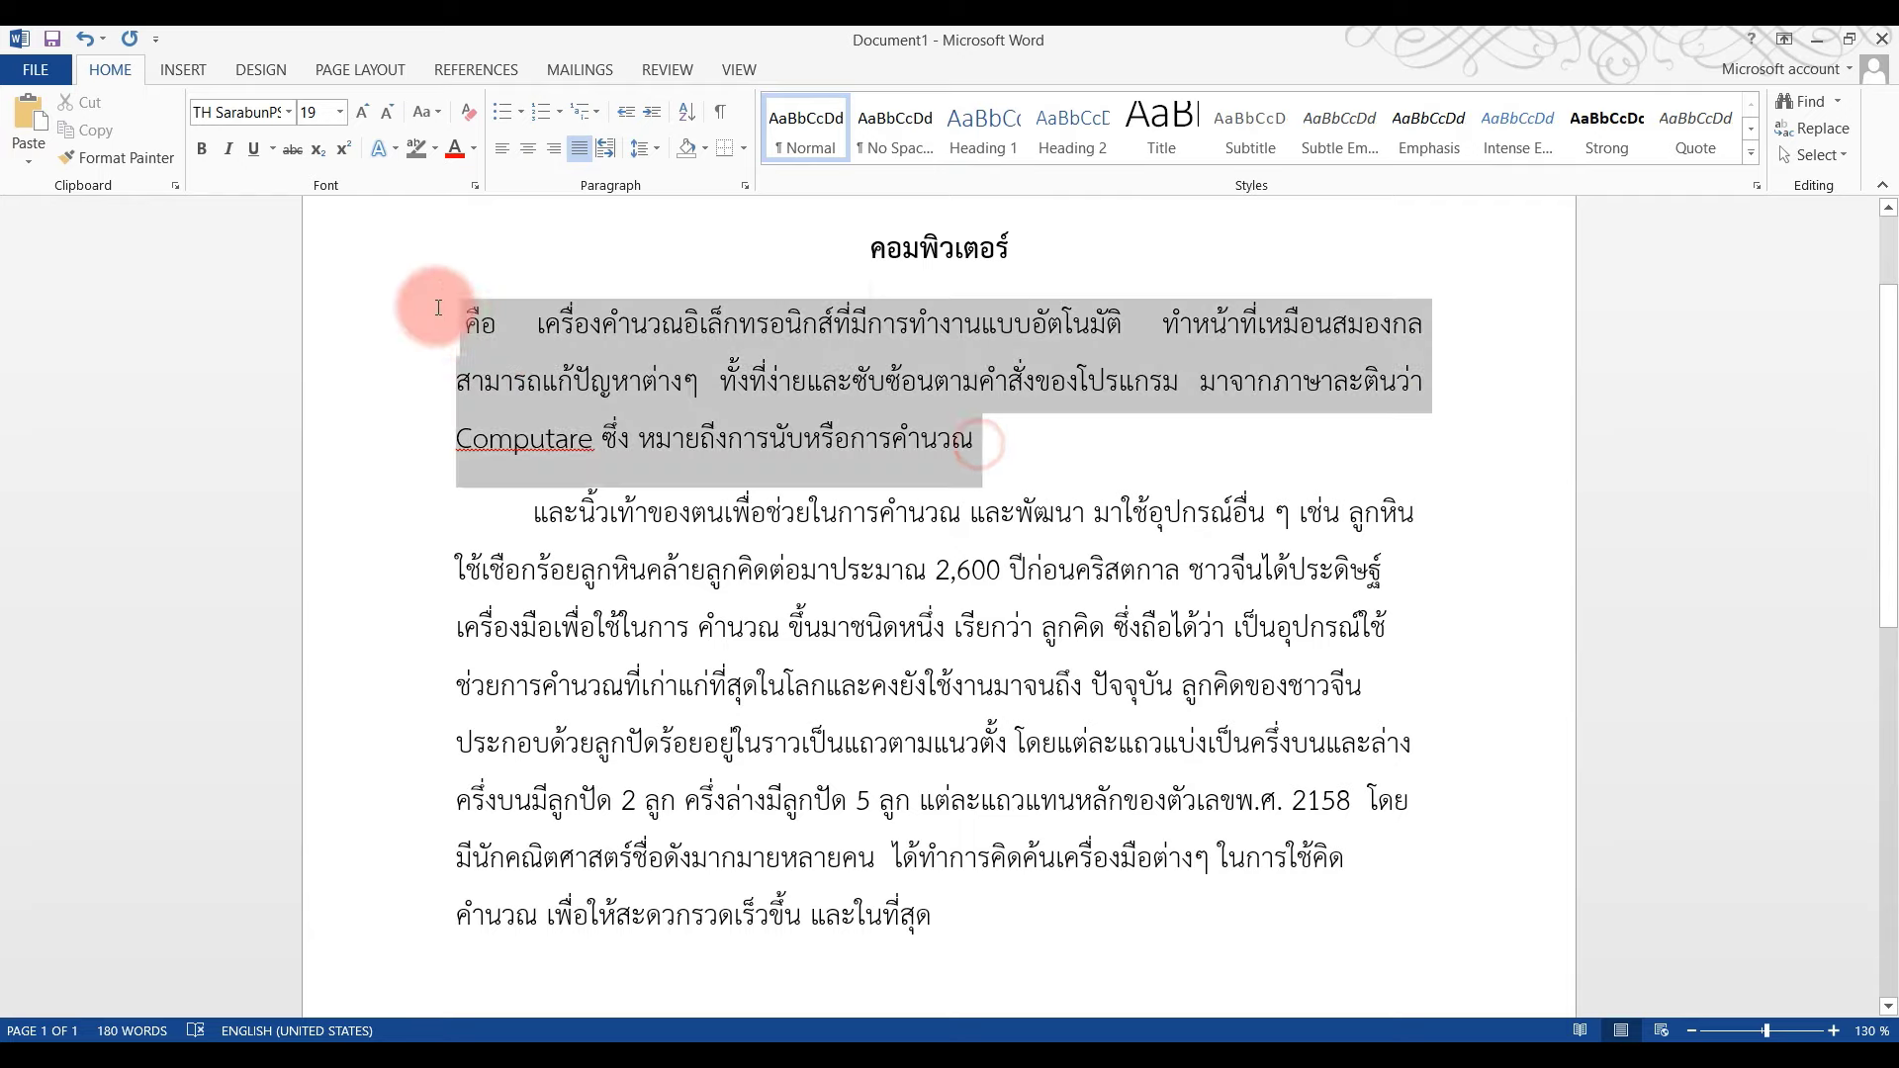
click(910, 437)
mouse_move(975, 438)
mouse_down()
mouse_move(627, 414)
mouse_move(481, 334)
mouse_up()
click(746, 417)
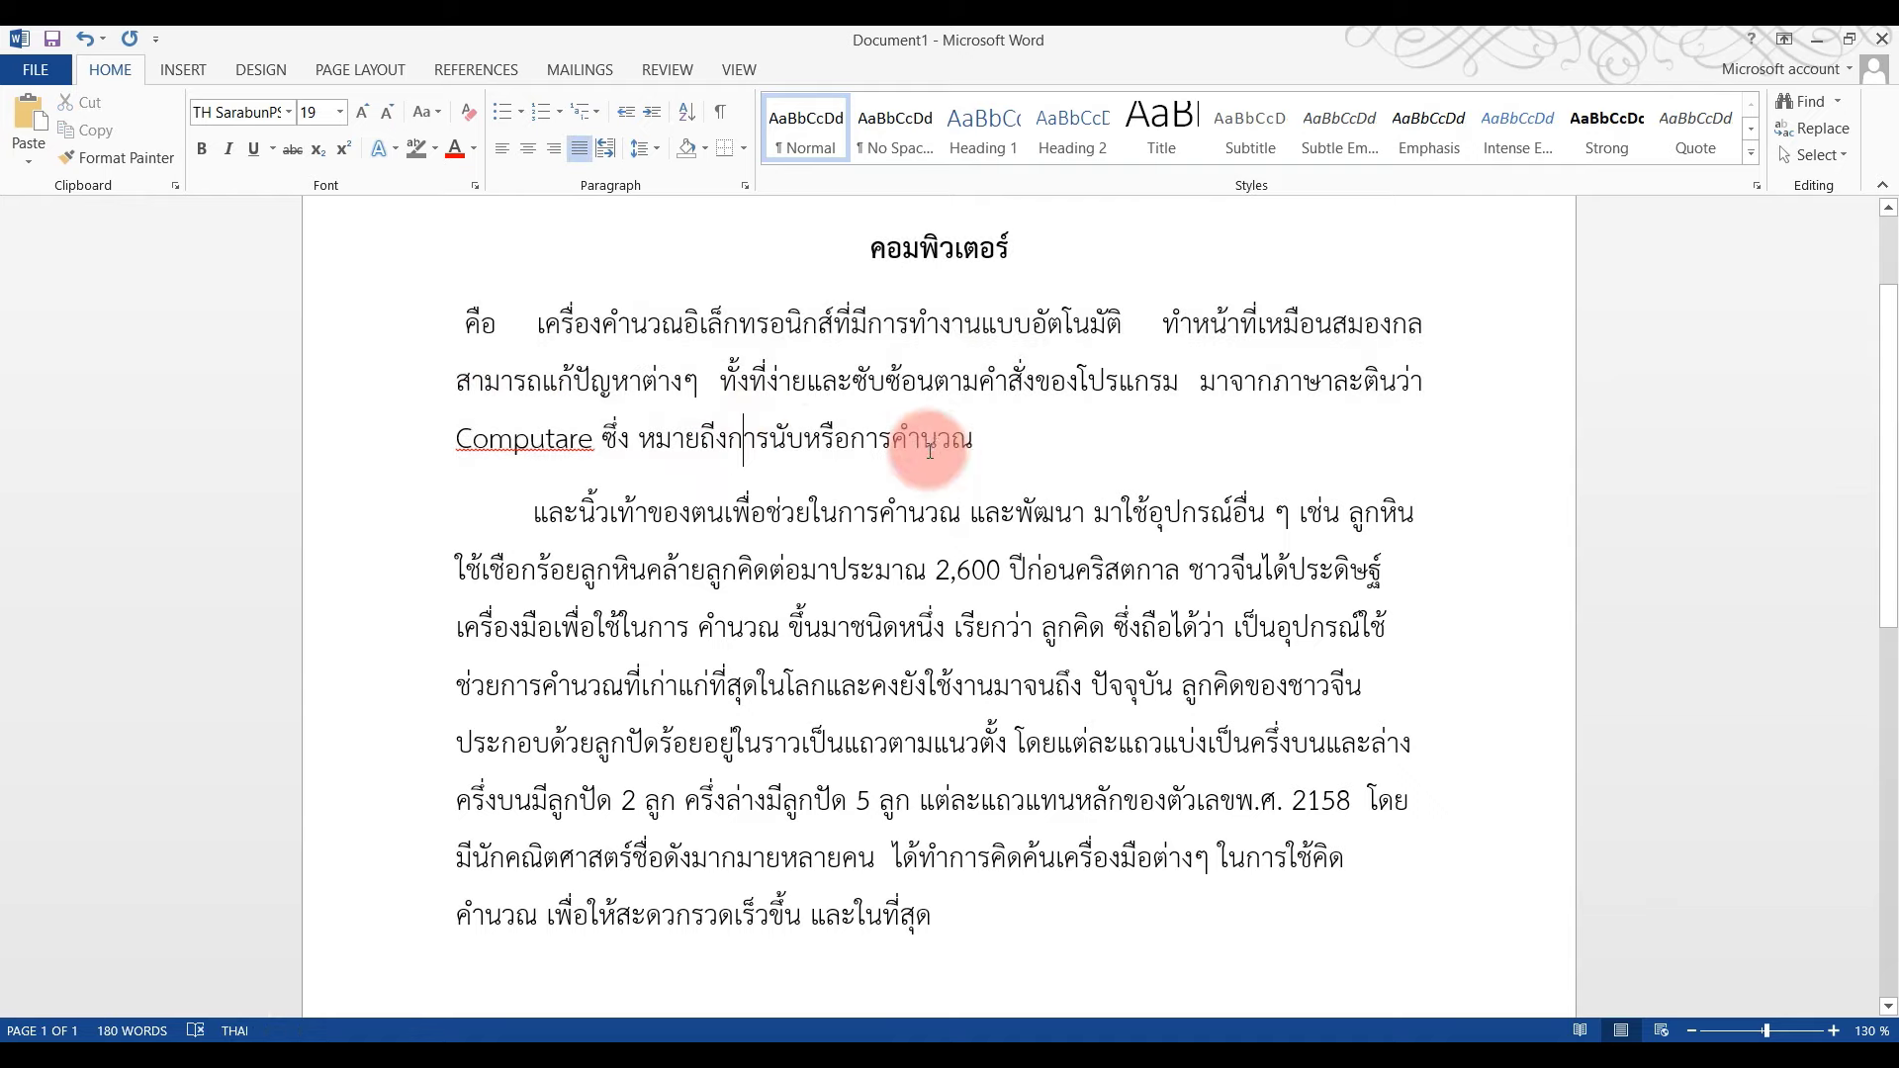
click(981, 445)
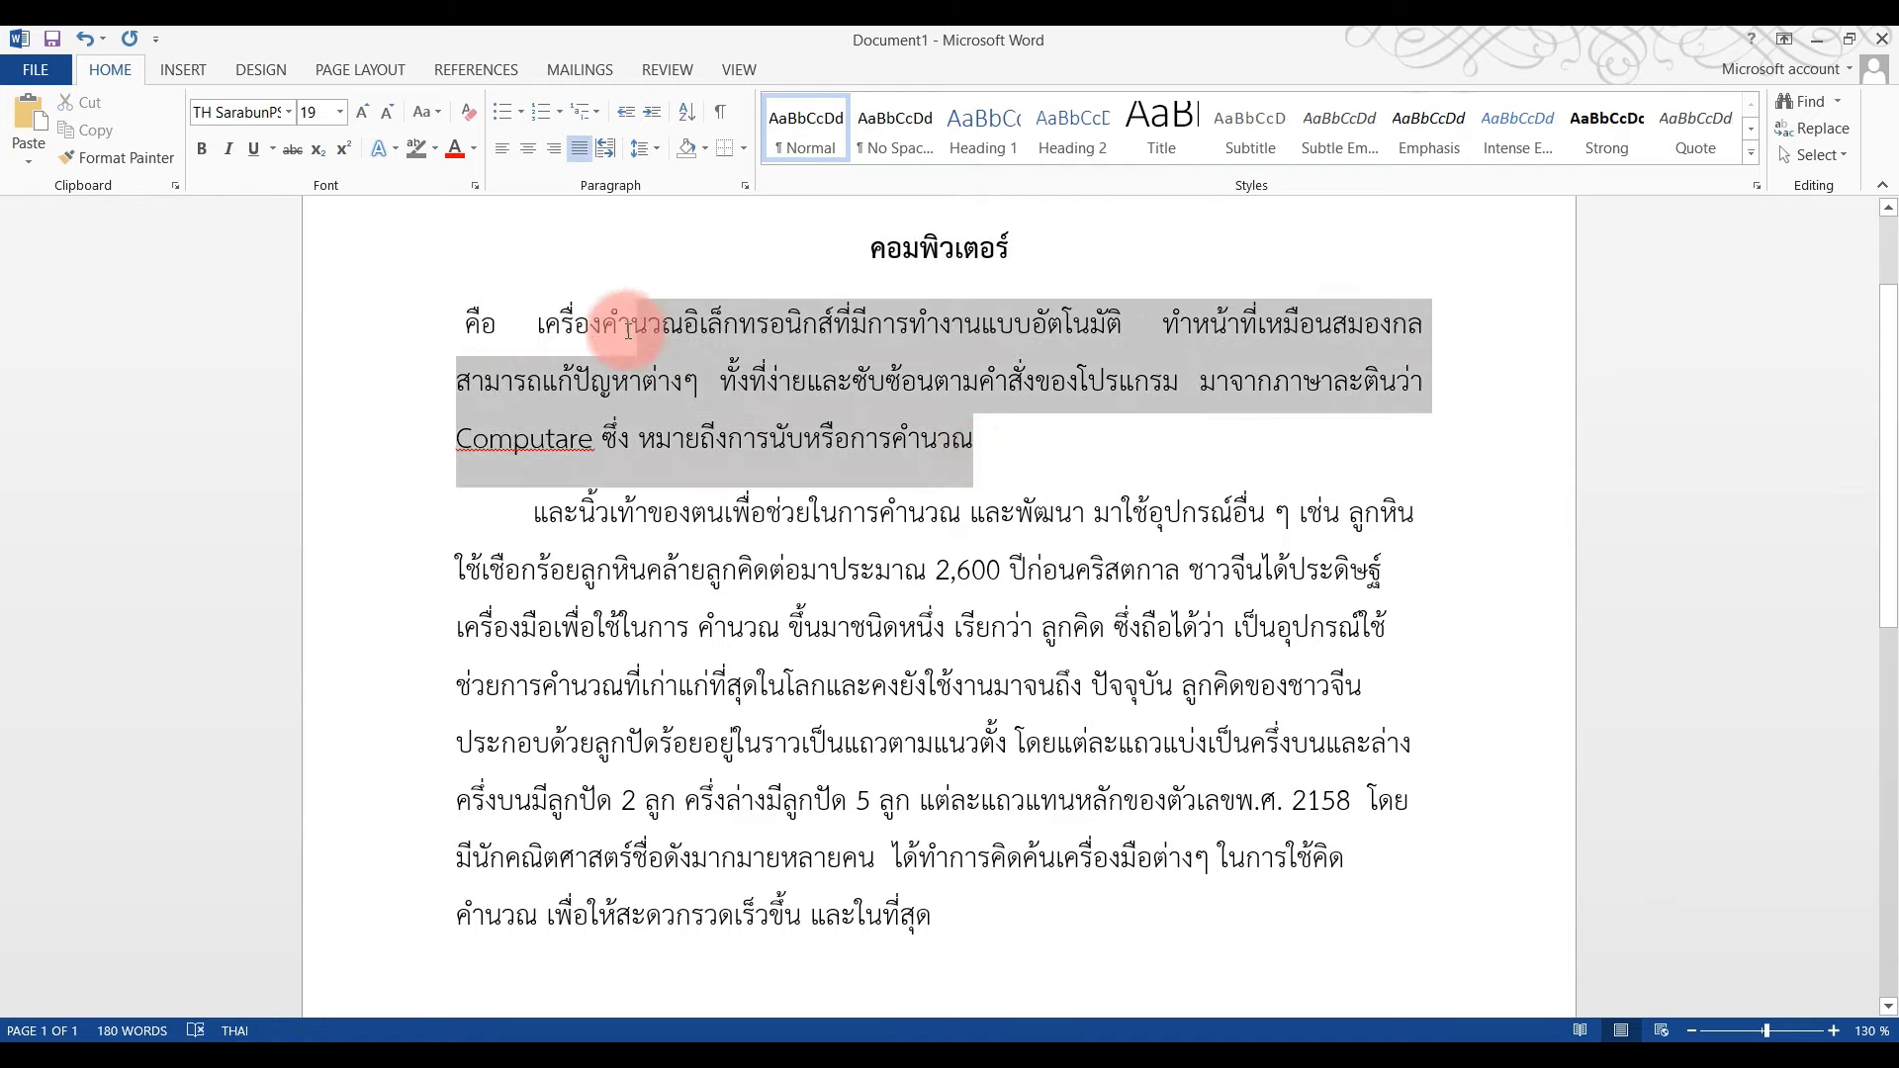
drag(982, 444, 481, 319)
click(791, 419)
- Insert หดหด after สมองกล, plus trial text after คือ and อัตโนมัติ
click(498, 324)
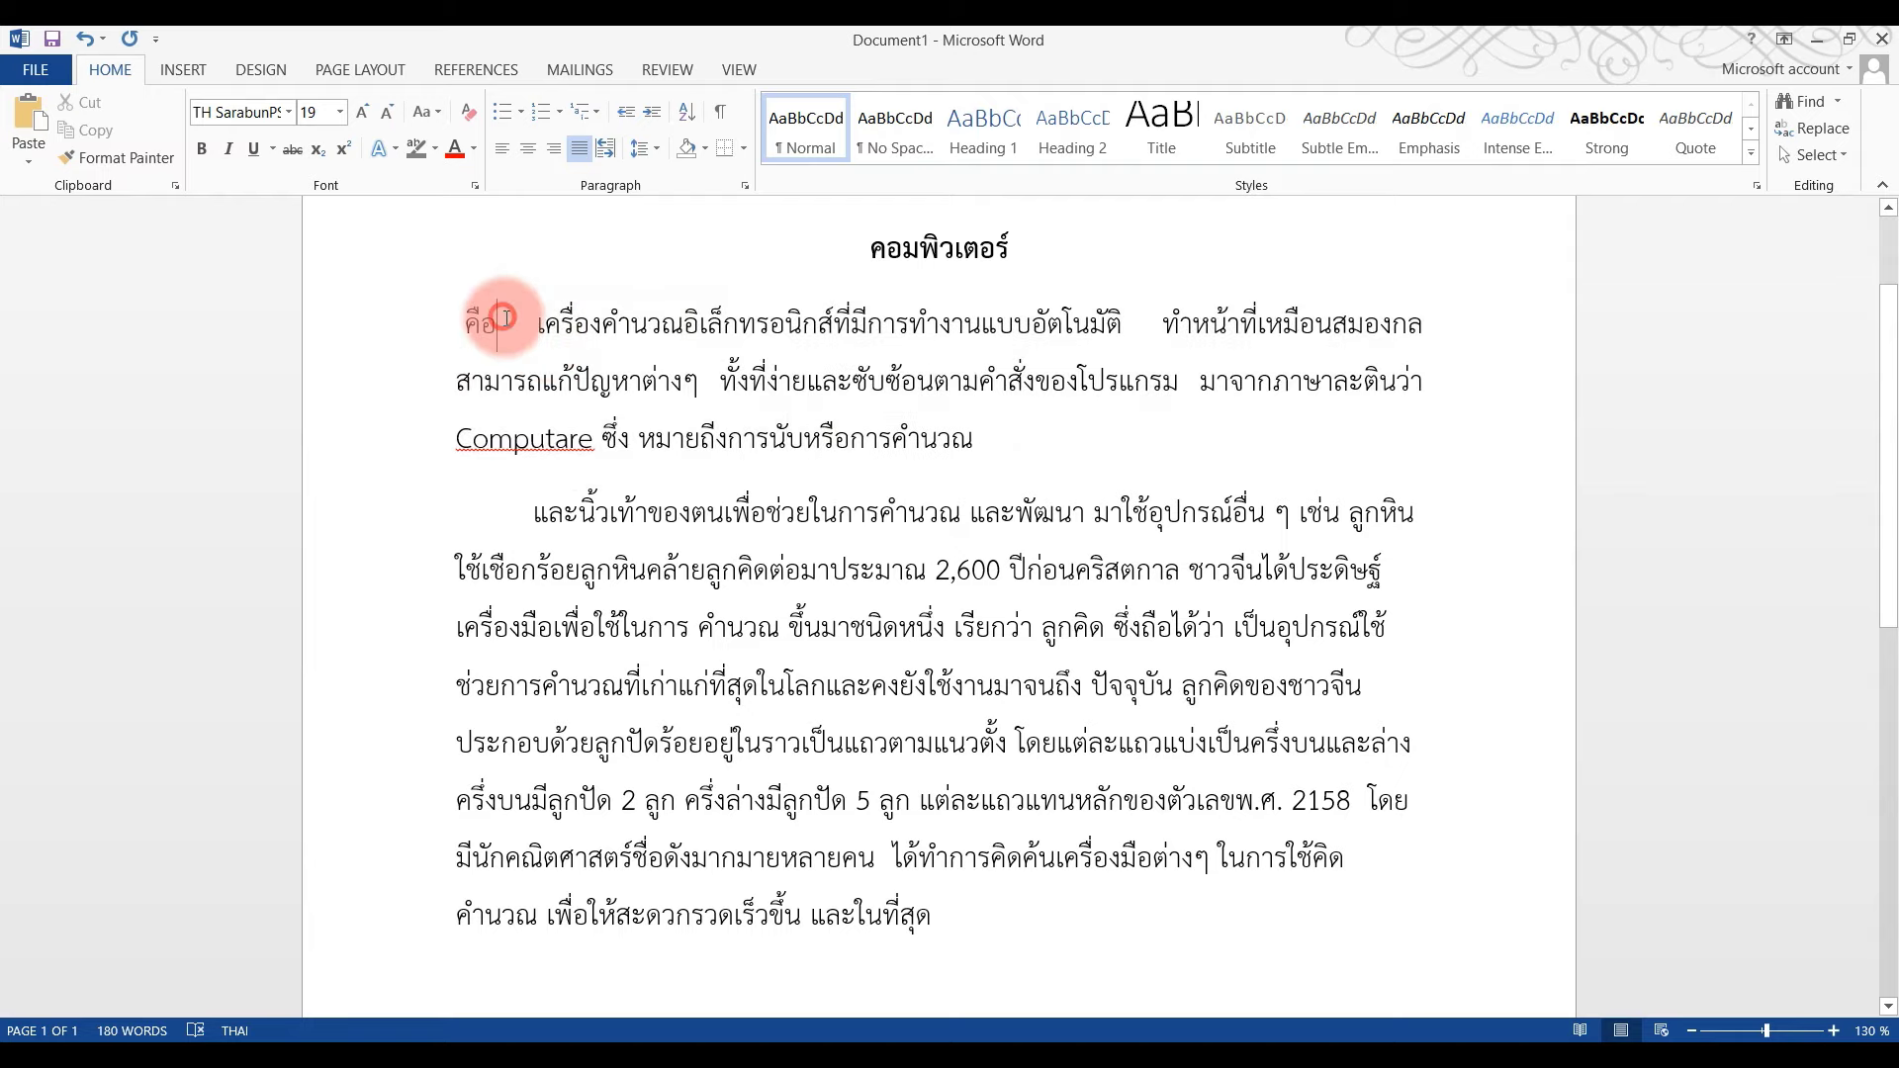
text(หกดกดหดหดห)
click(1289, 324)
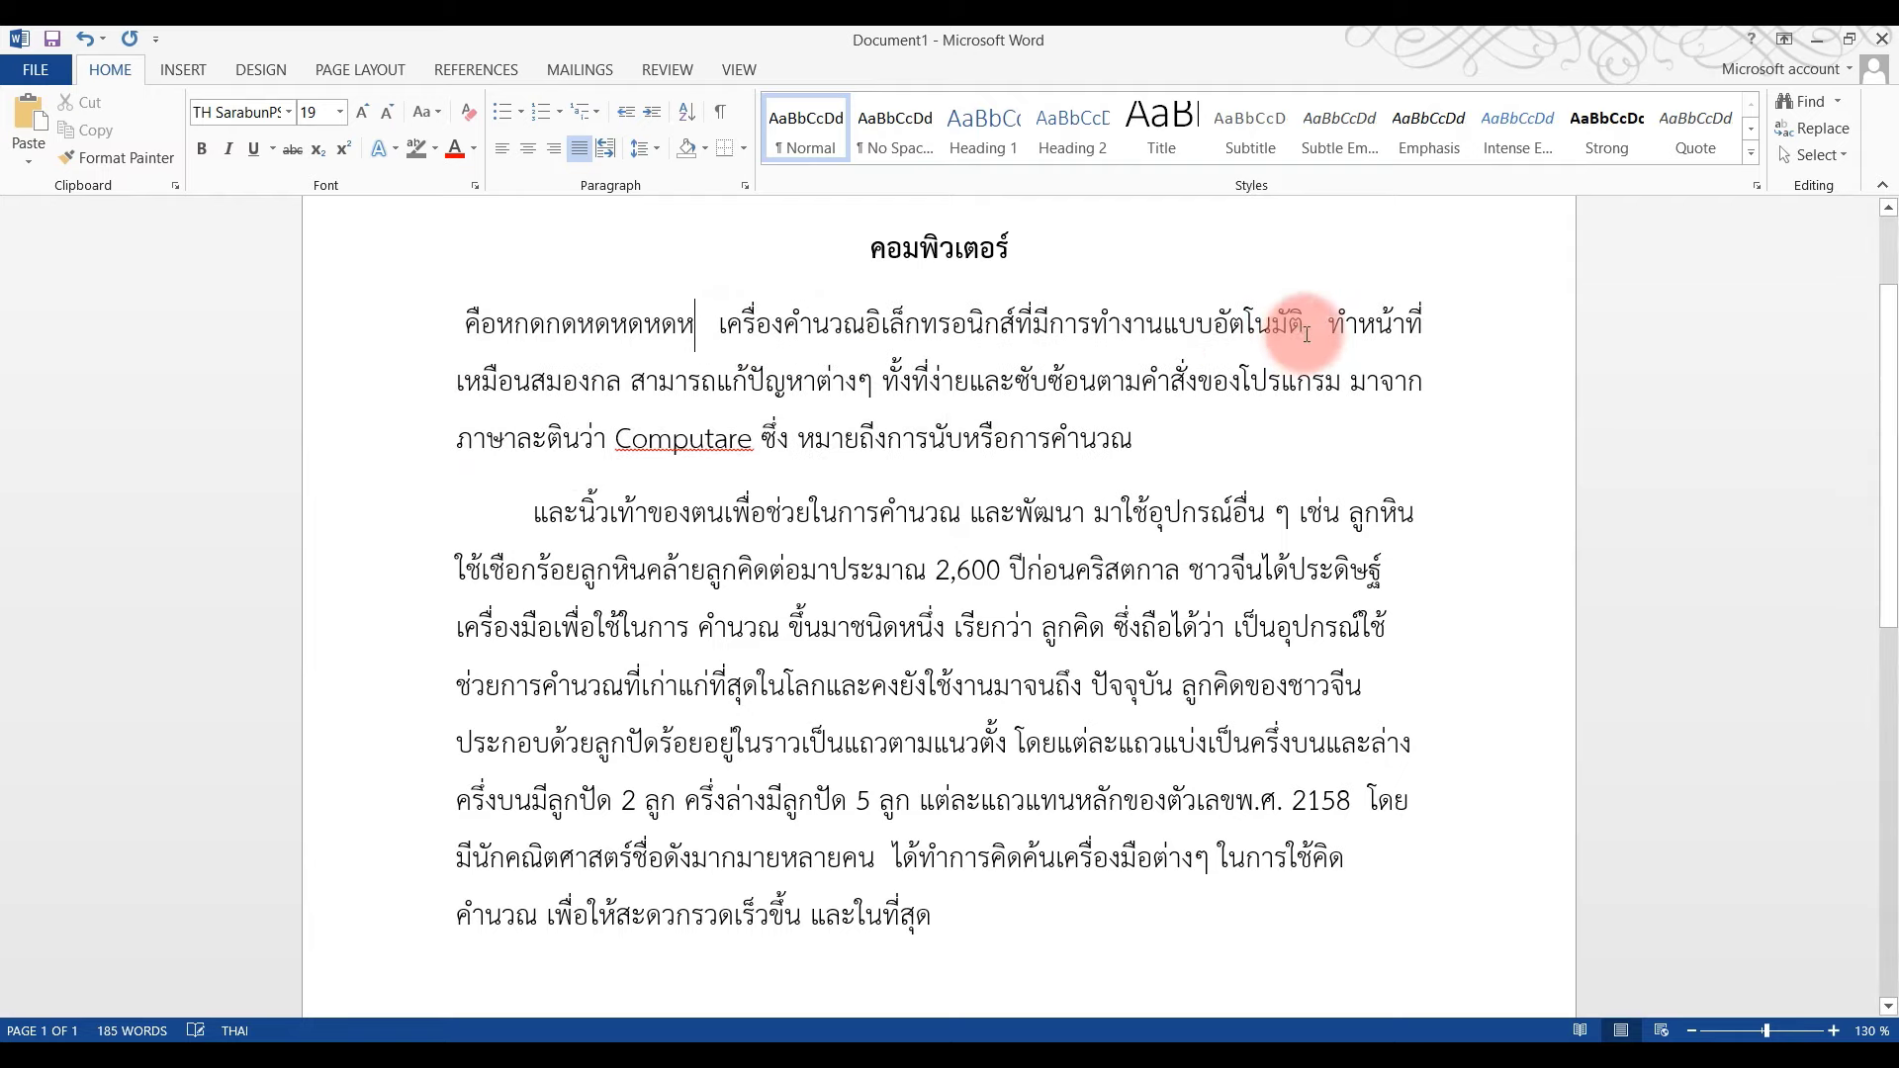
text(ดหดหดหกด)
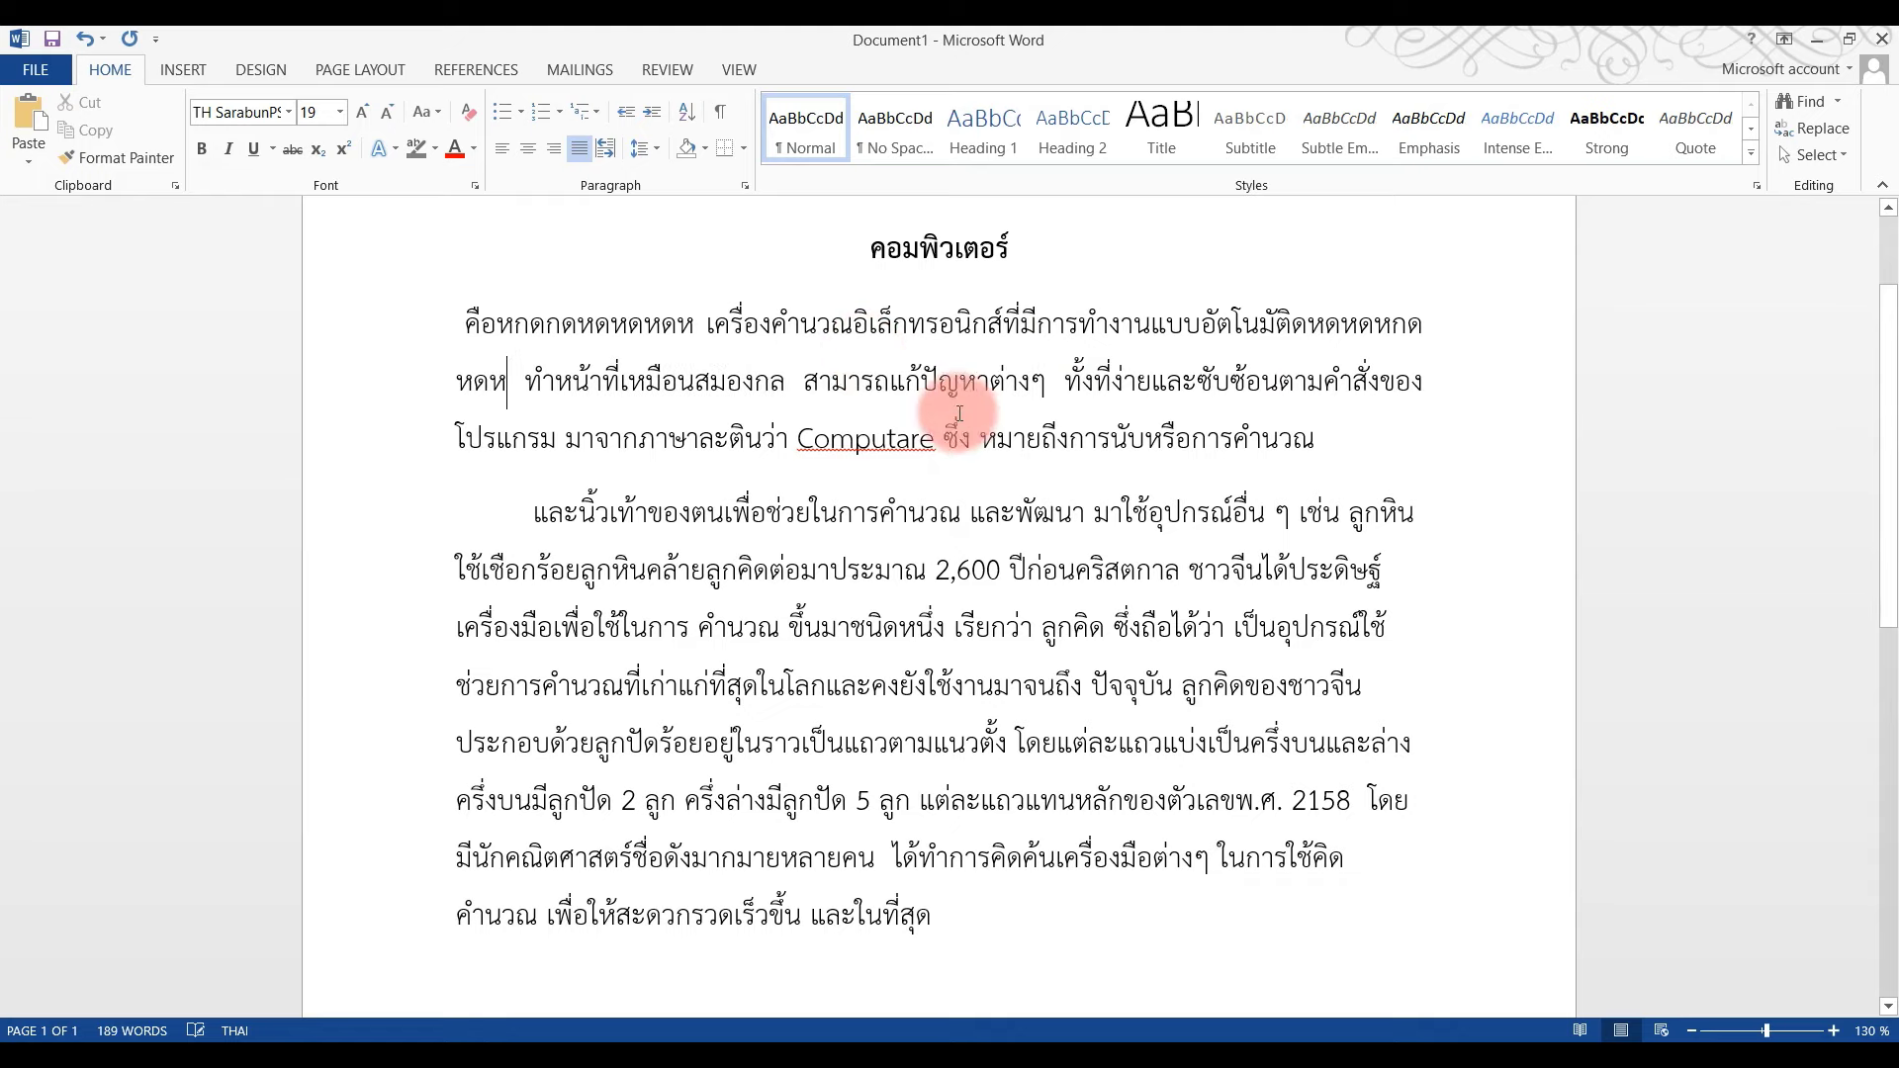
click(774, 381)
text(หดหด)
scroll(811, 762, up, 3)
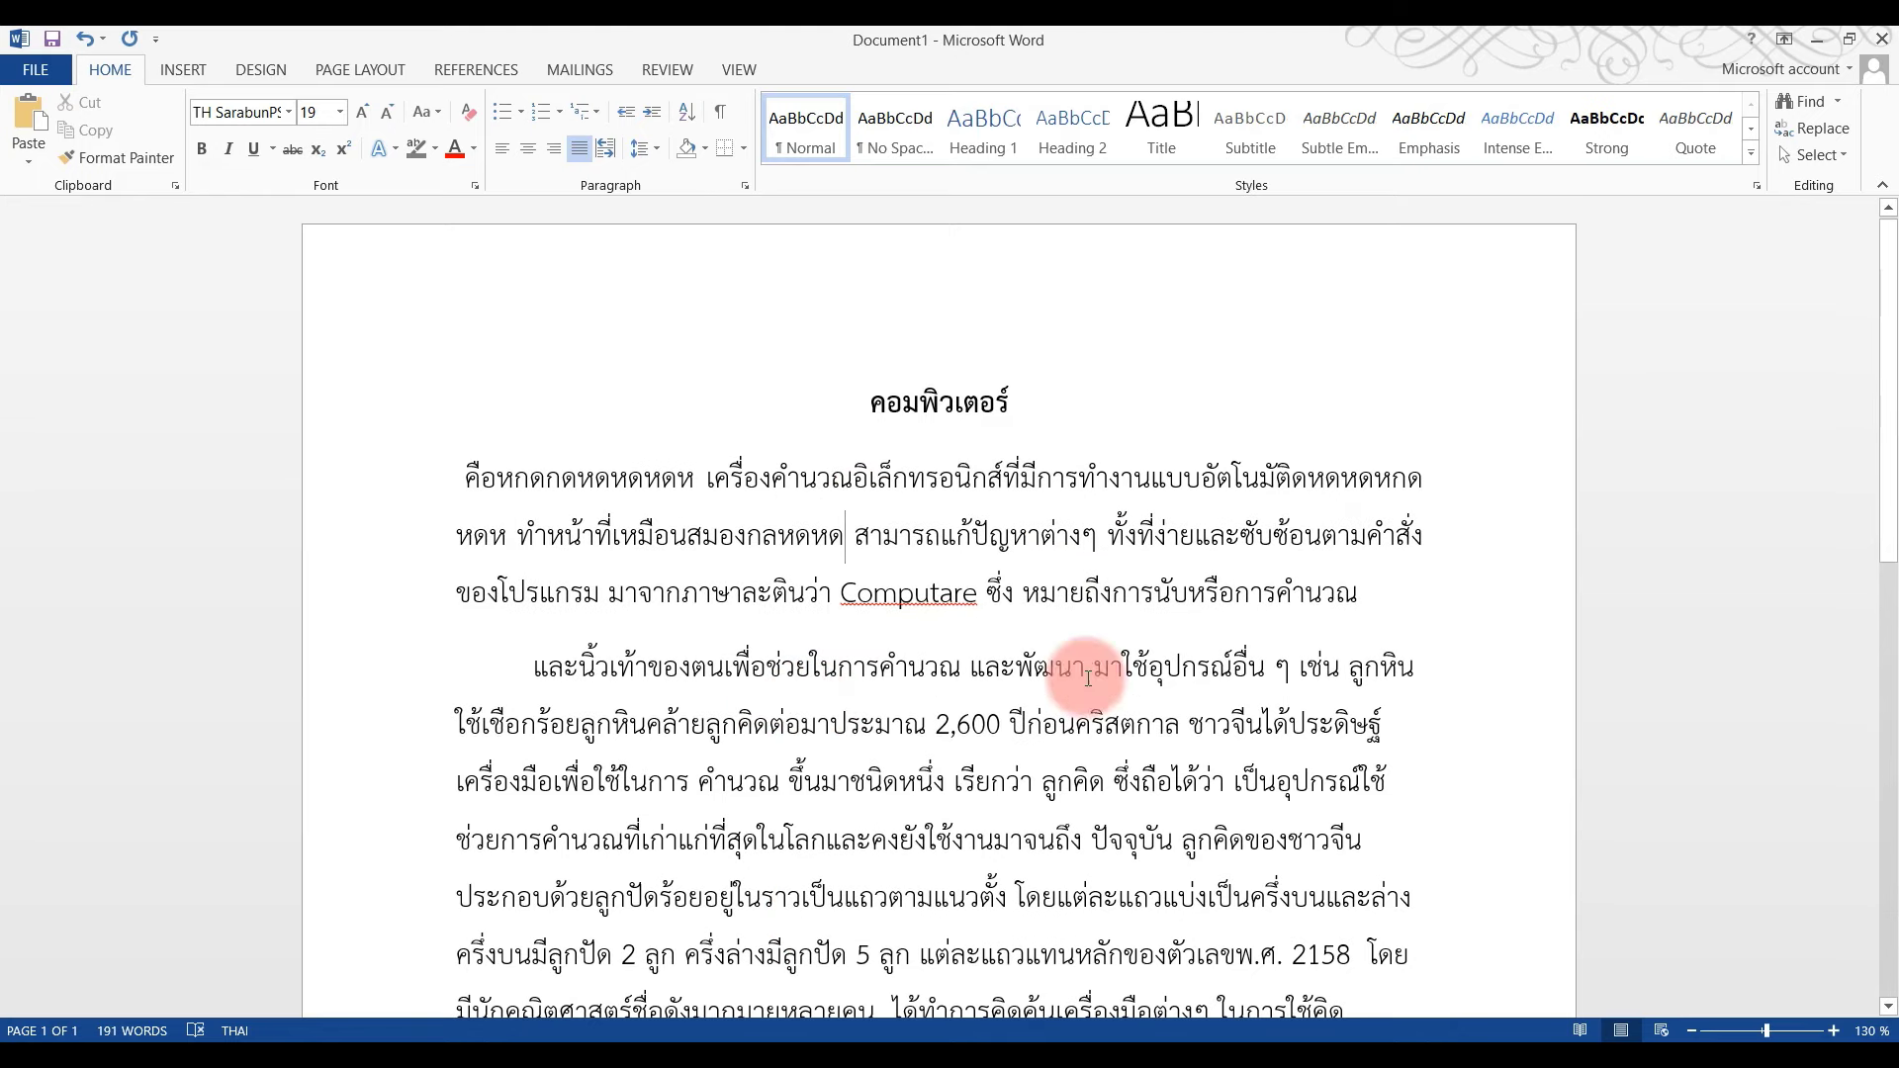
- Justify the opening paragraph with Ctrl+J, leaving it selected
click(1093, 681)
scroll(693, 593, down, 4)
scroll(943, 697, up, 1)
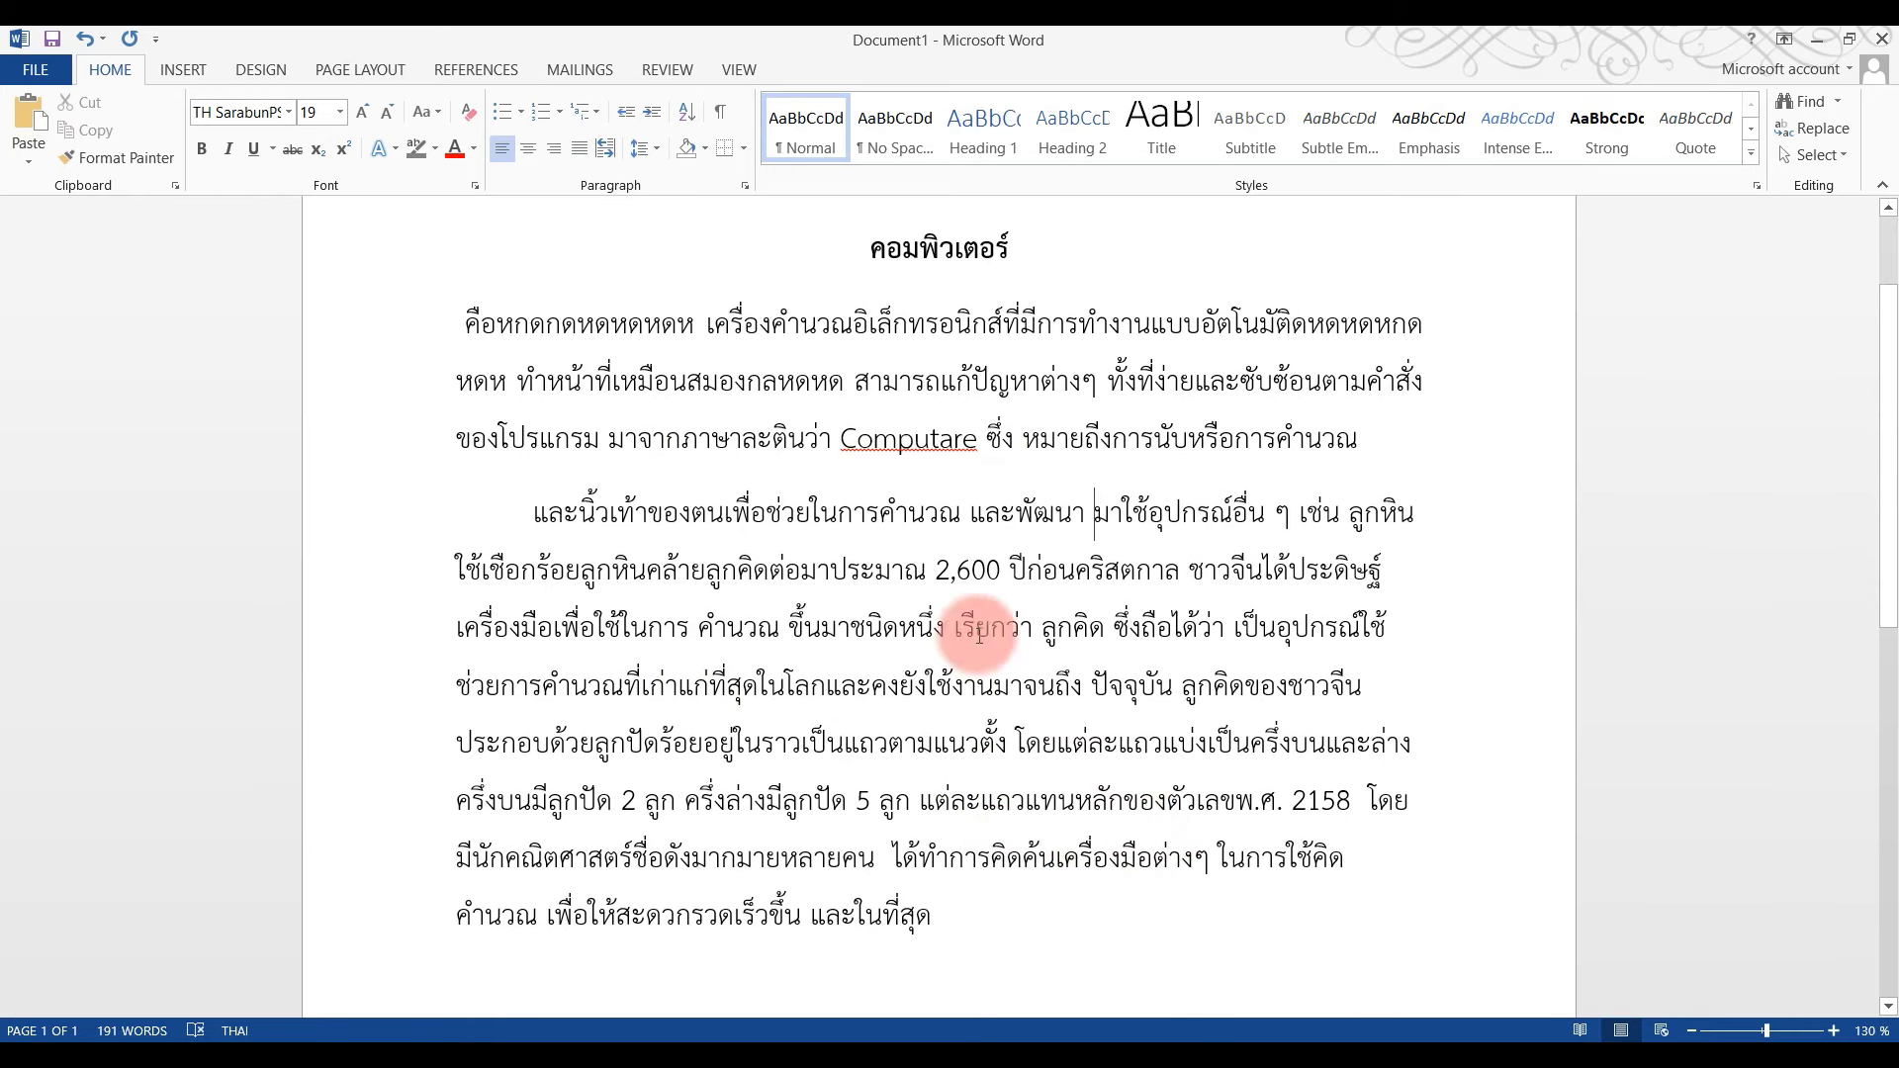
click(936, 918)
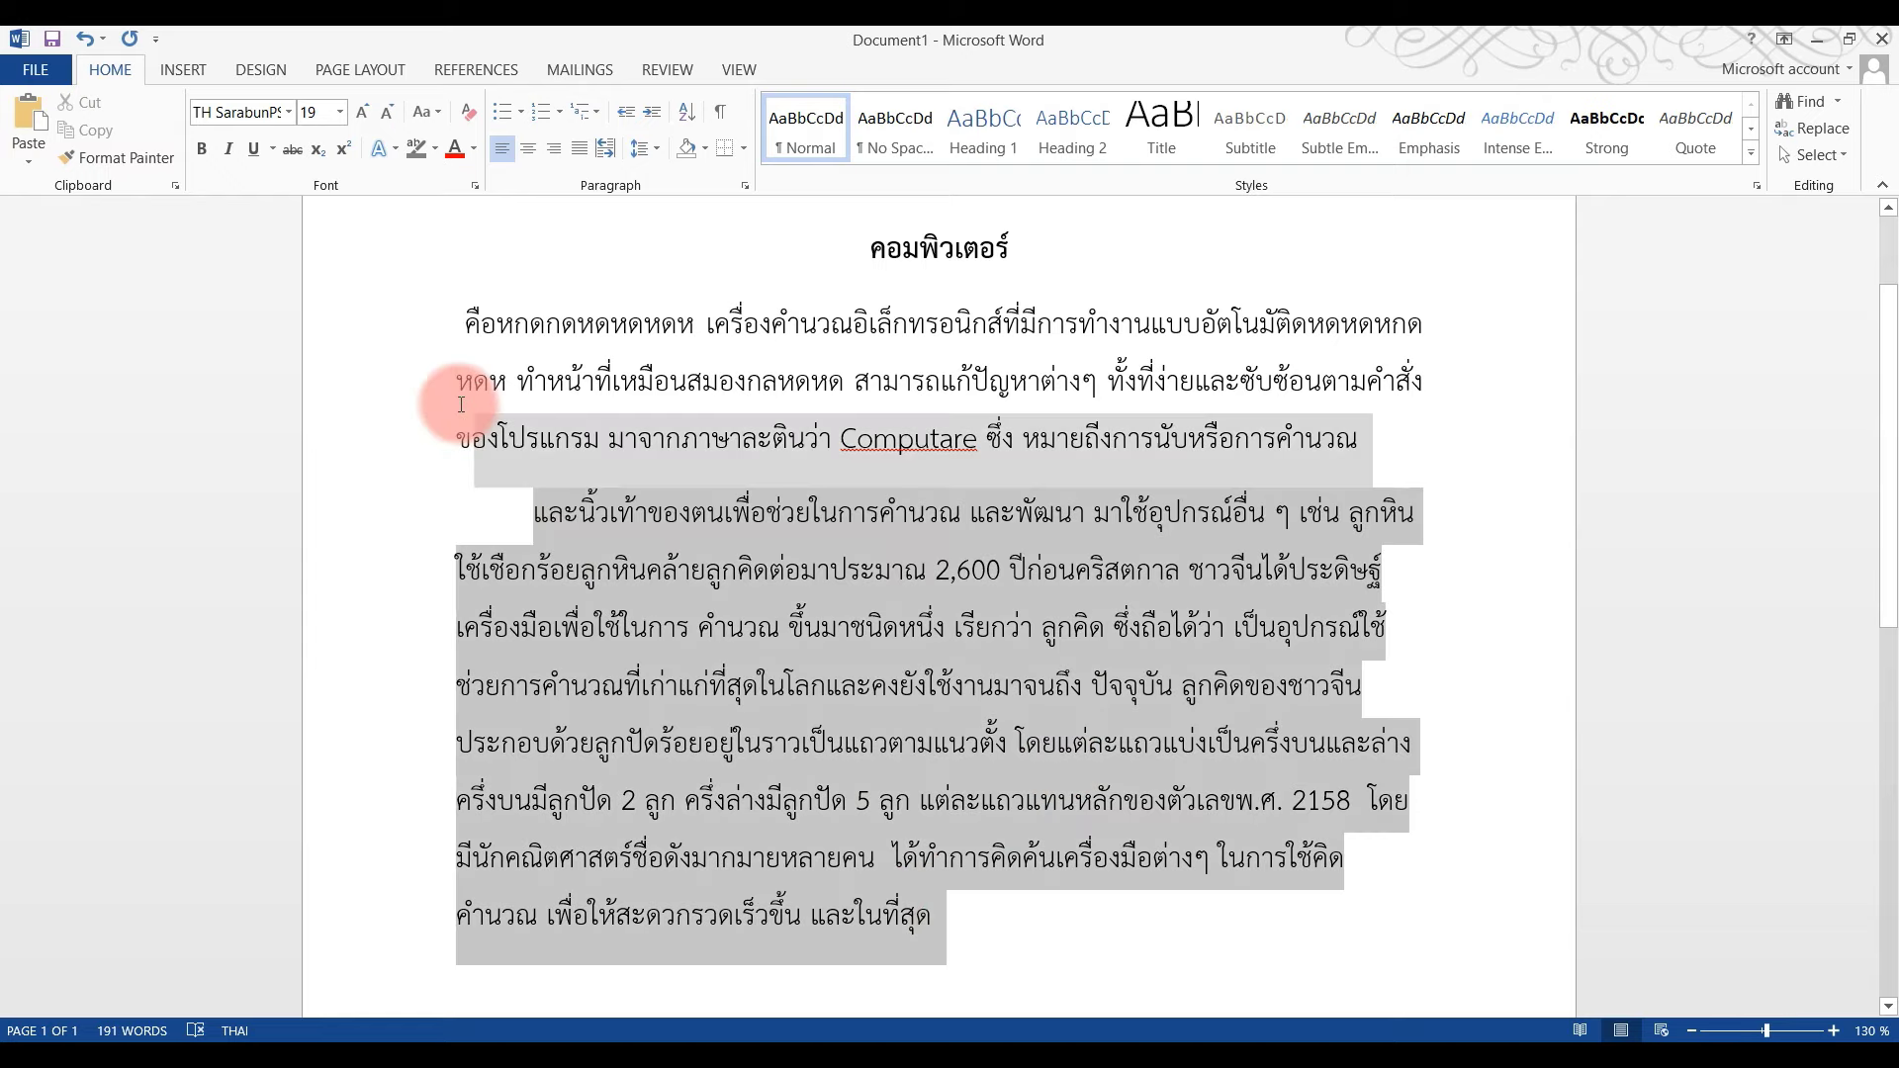
drag(936, 920, 425, 319)
click(1076, 571)
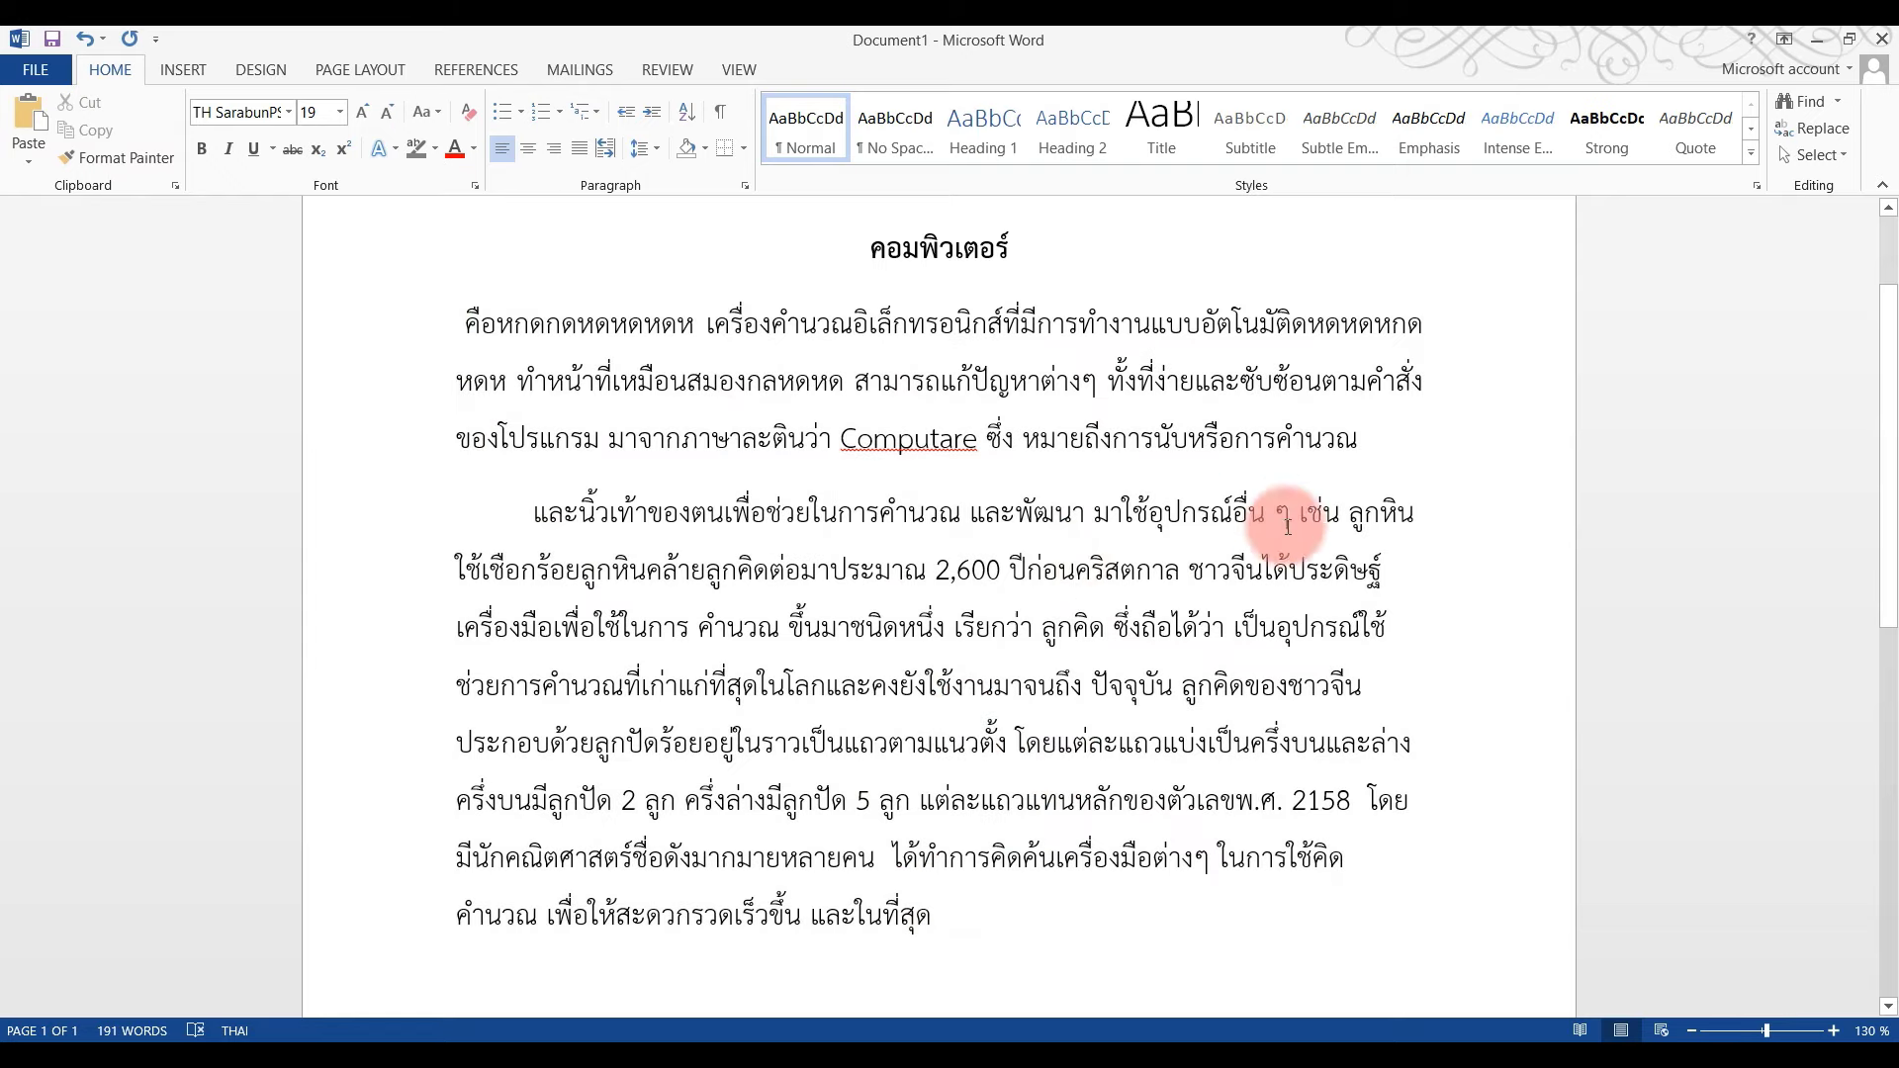
drag(1394, 450, 440, 331)
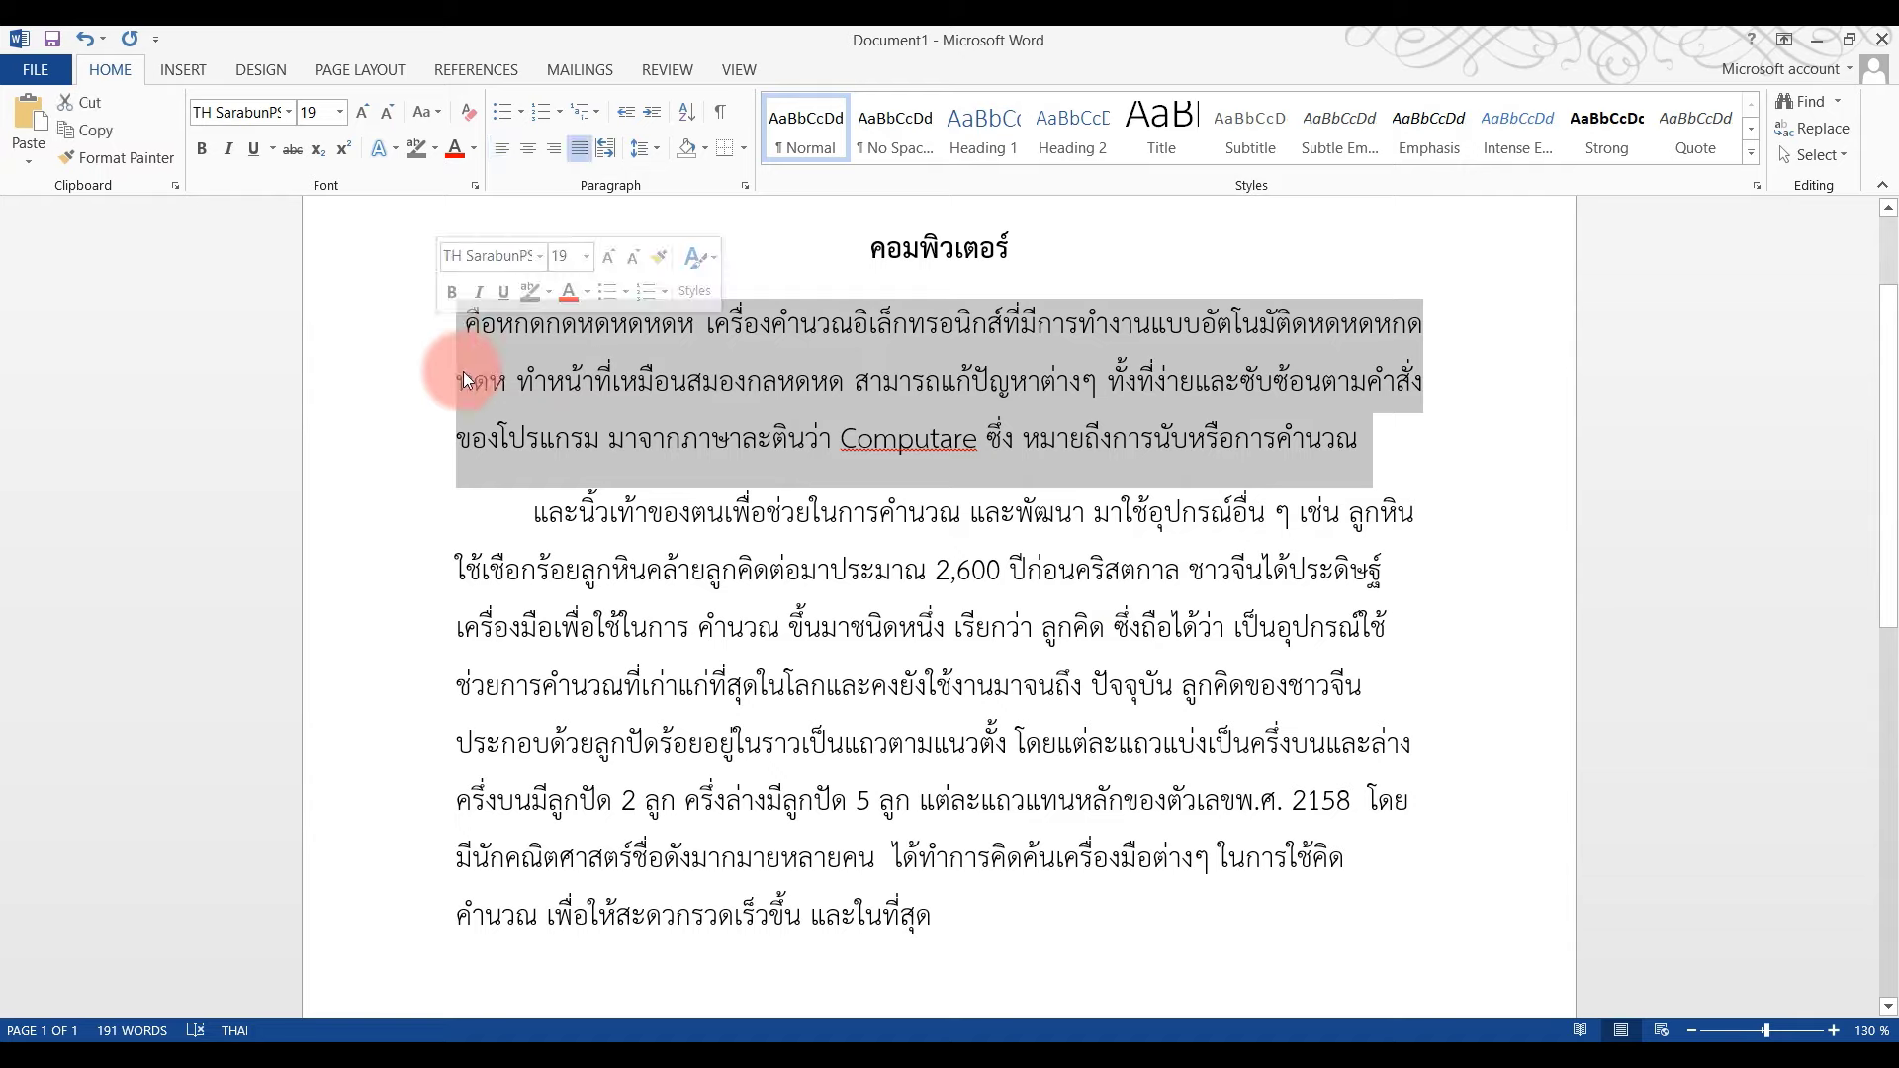
key(ctrl+j)
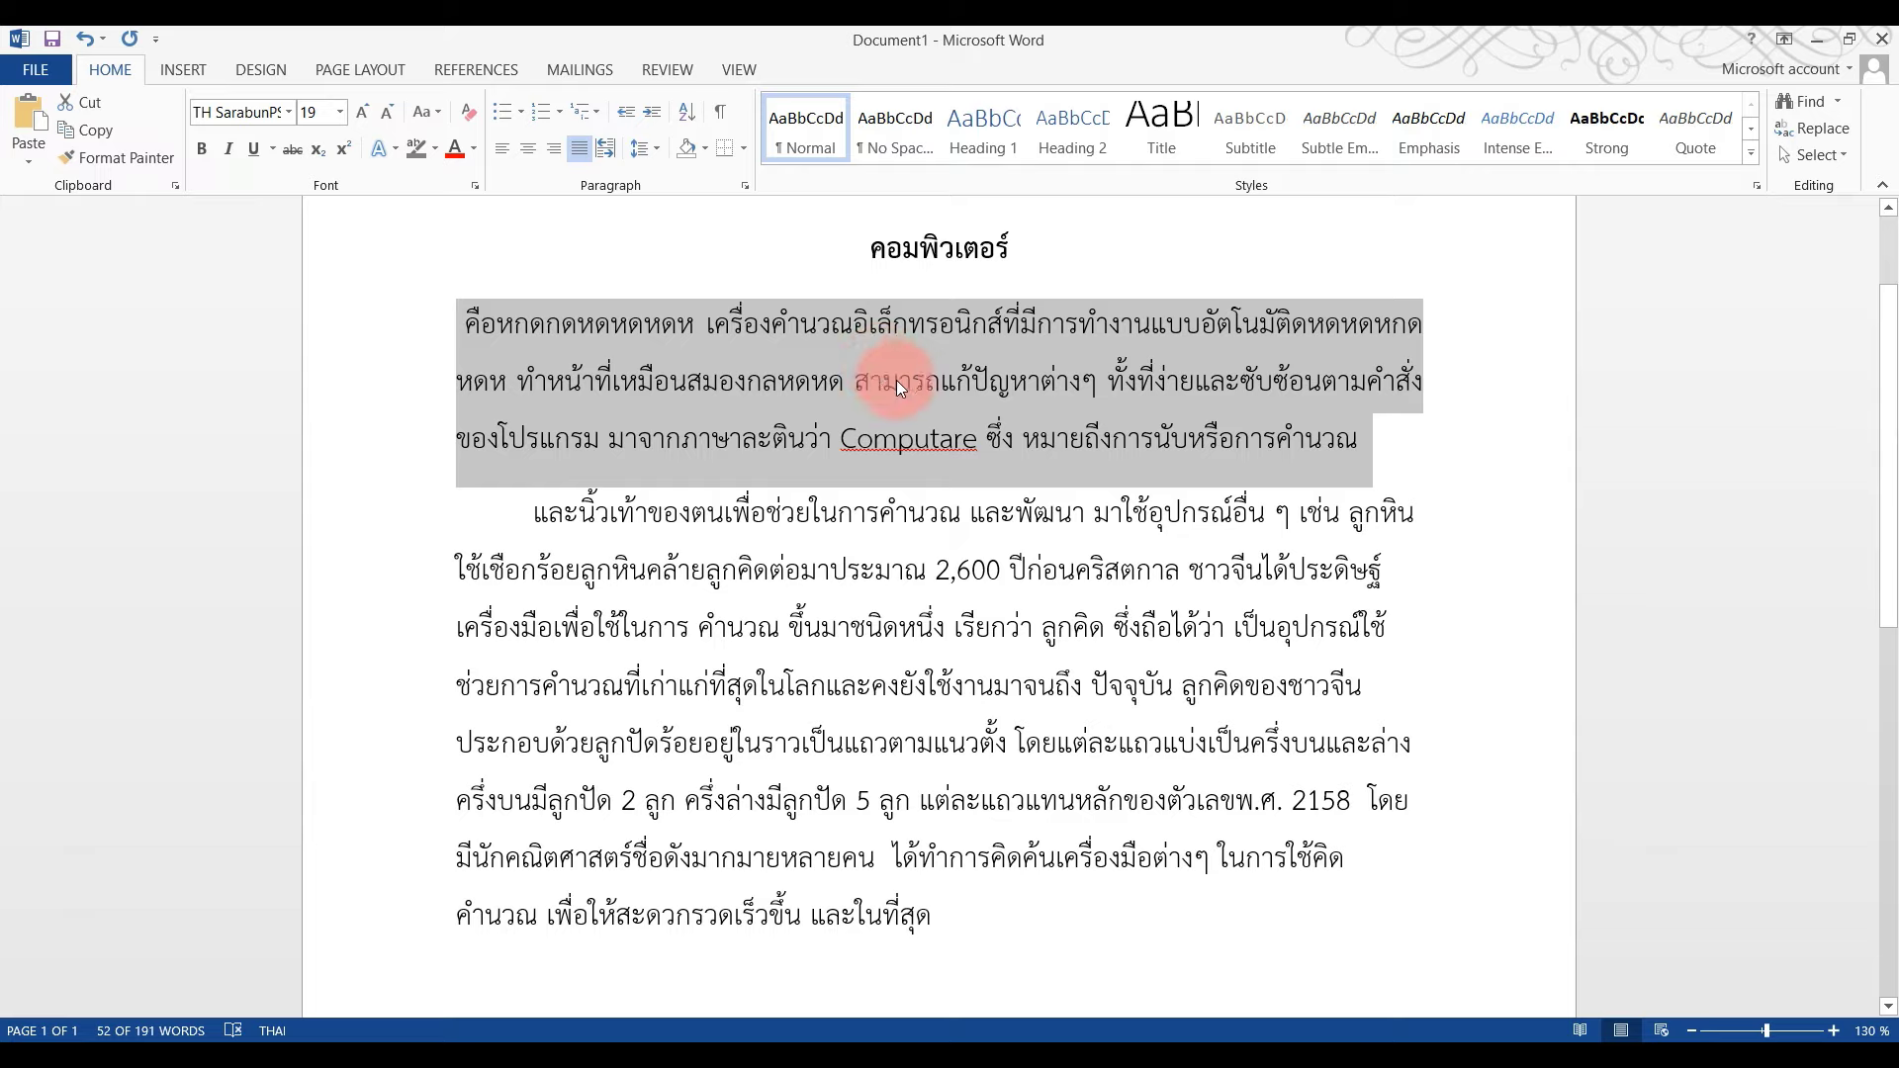
click(871, 402)
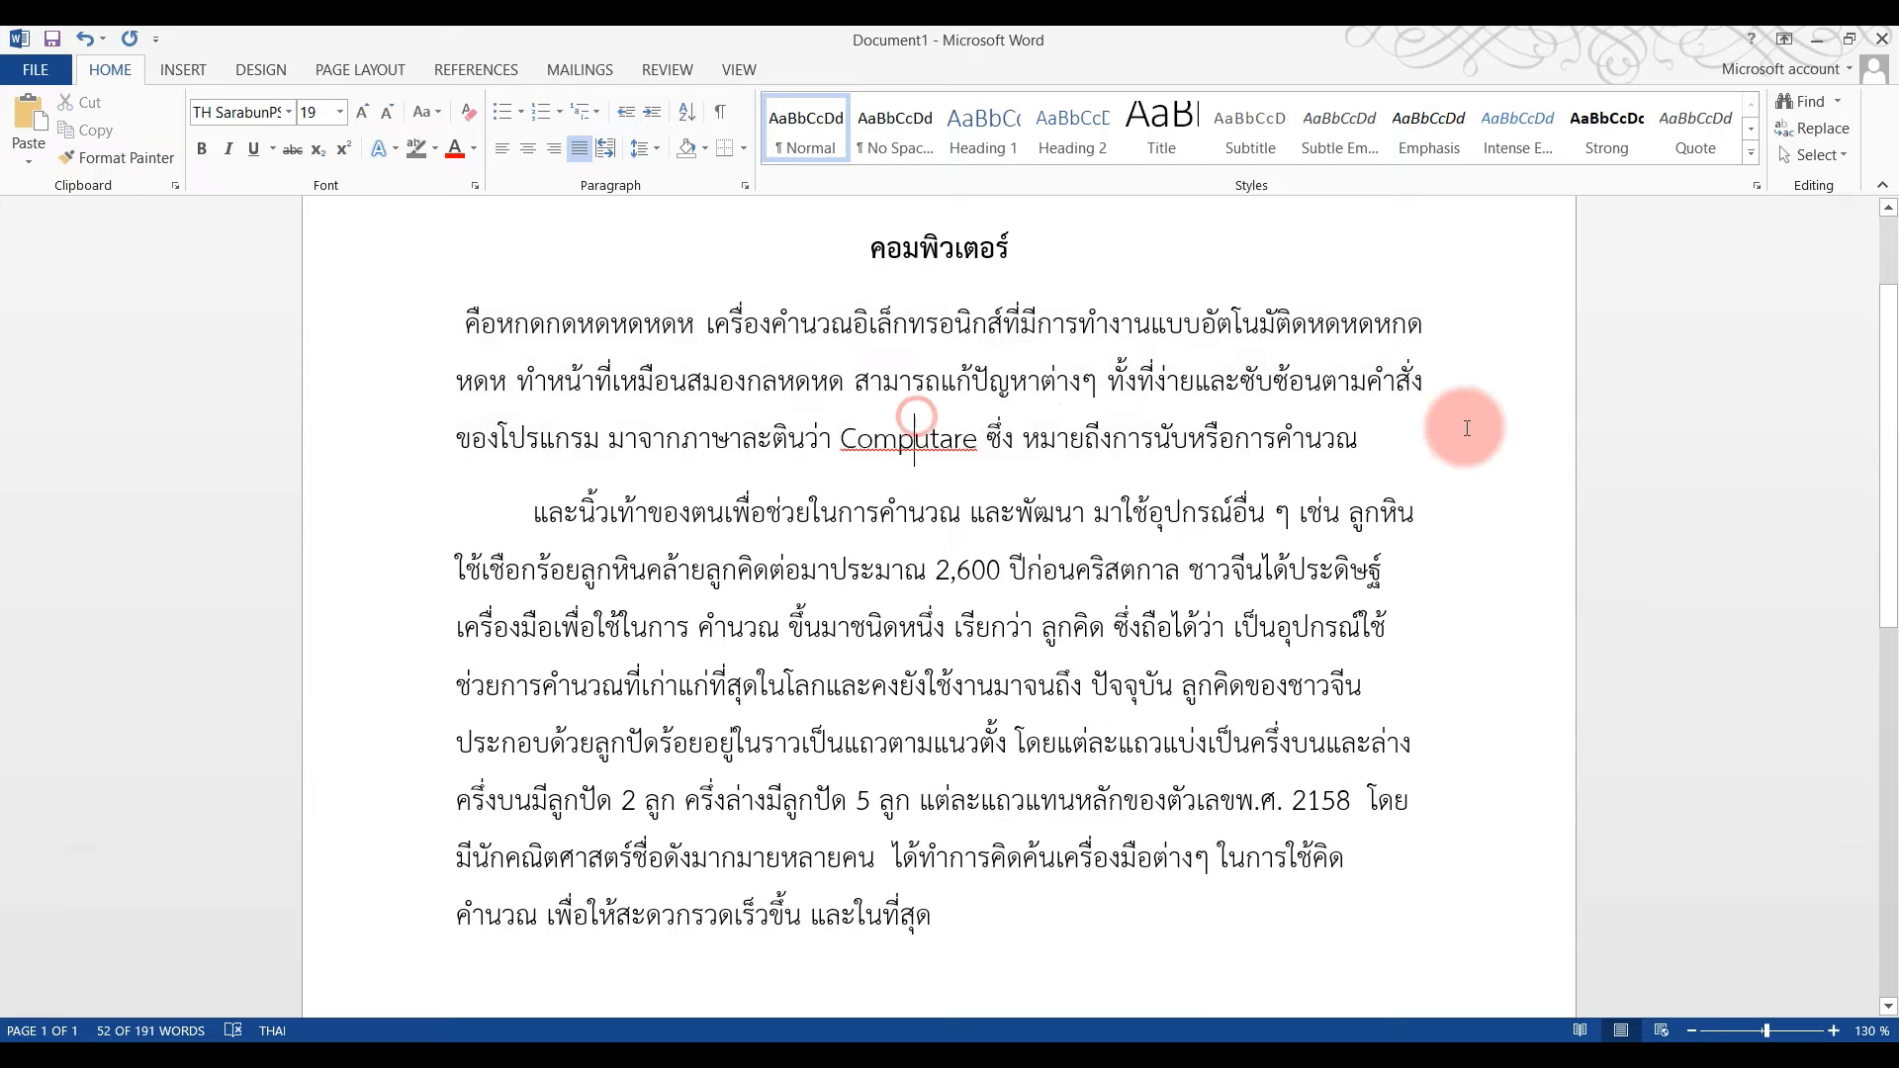
drag(1360, 441, 448, 296)
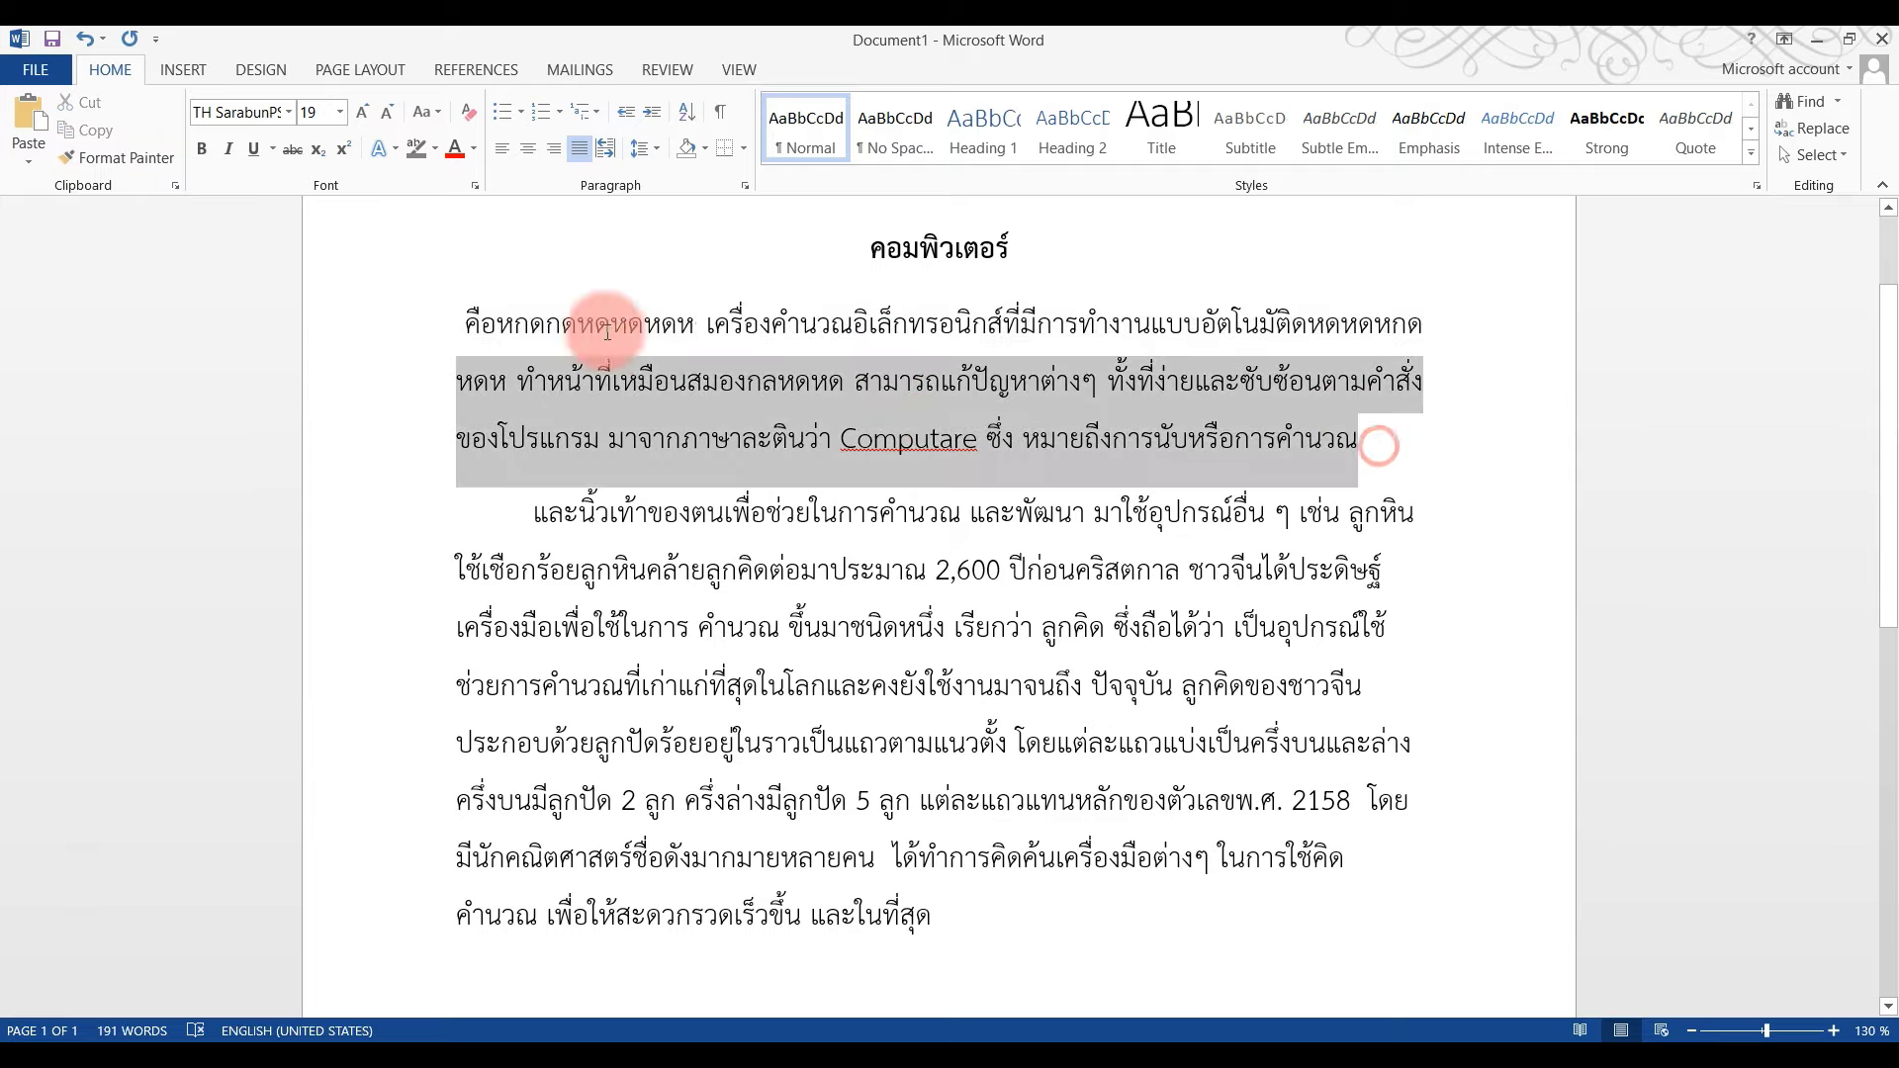
click(989, 372)
mouse_move(1363, 440)
mouse_down()
mouse_move(419, 391)
mouse_move(420, 327)
mouse_up()
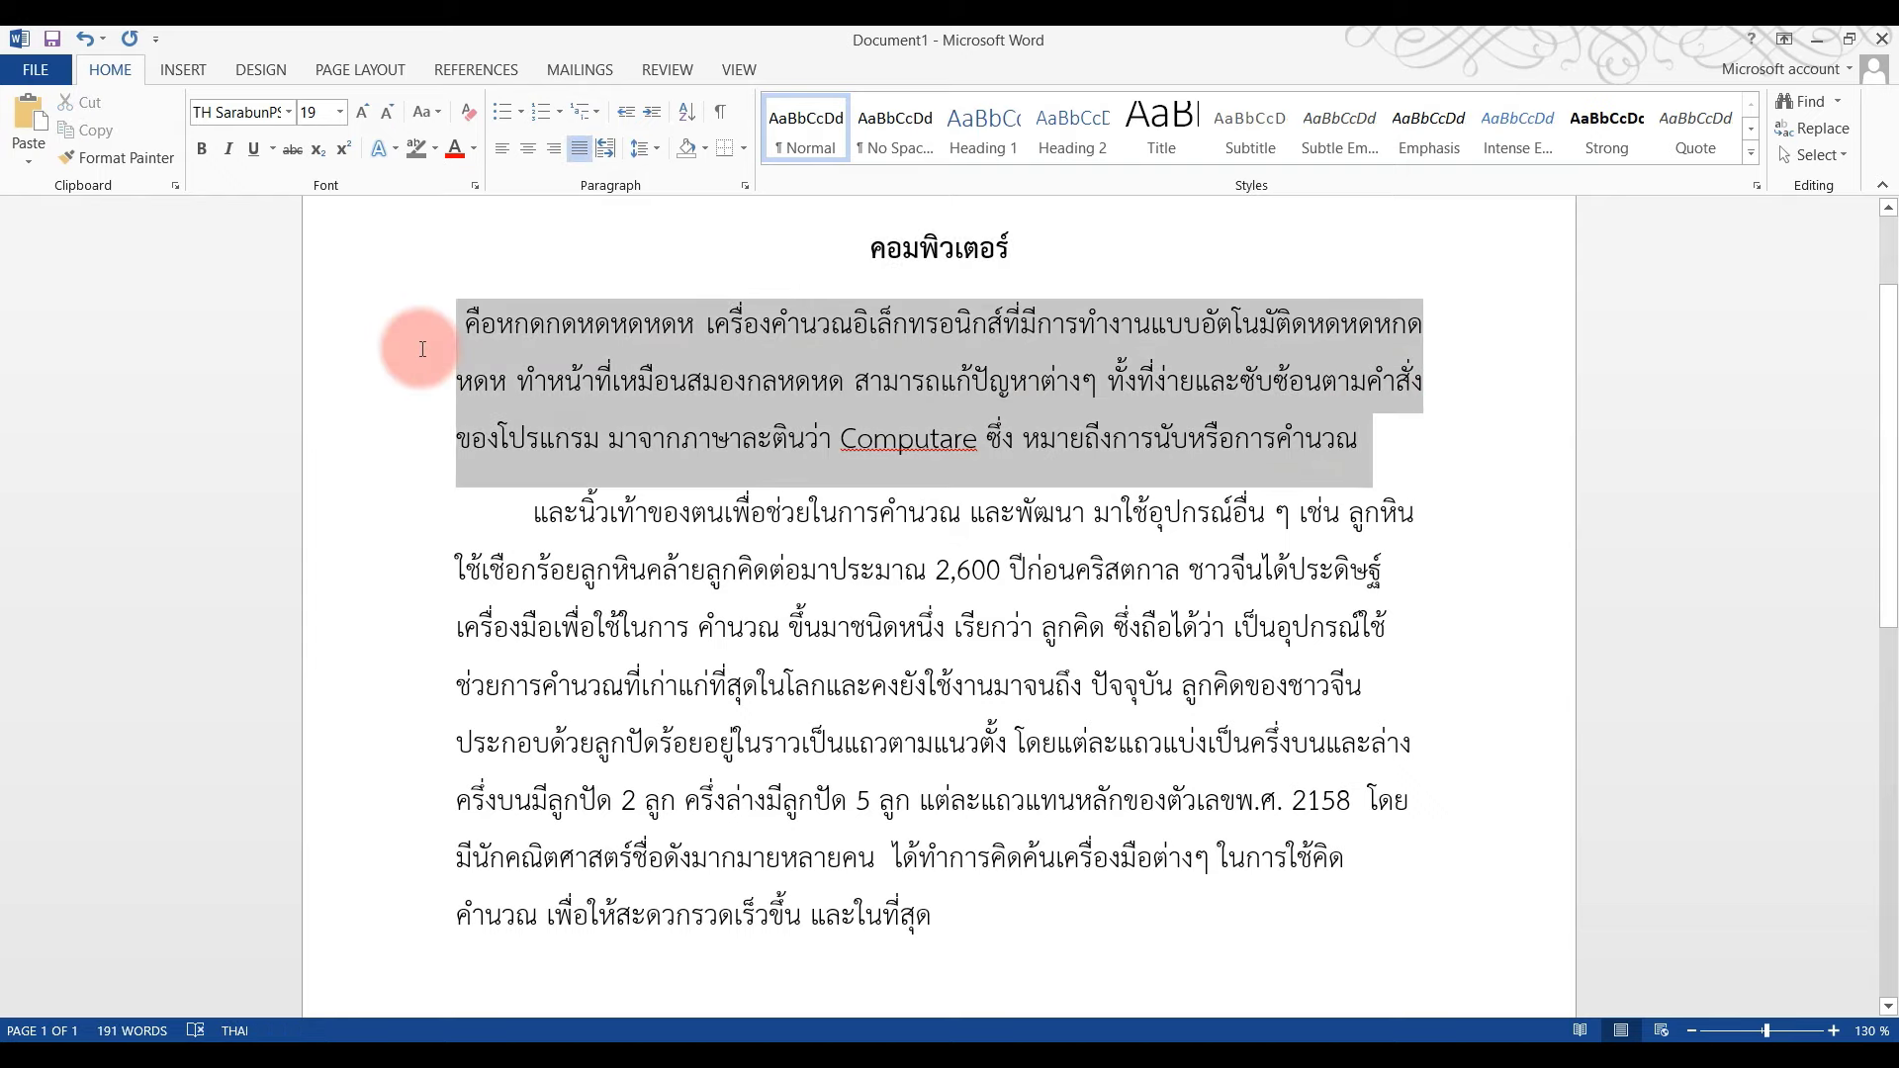
- Set the selected opening paragraph to 1.0 line spacing
click(655, 154)
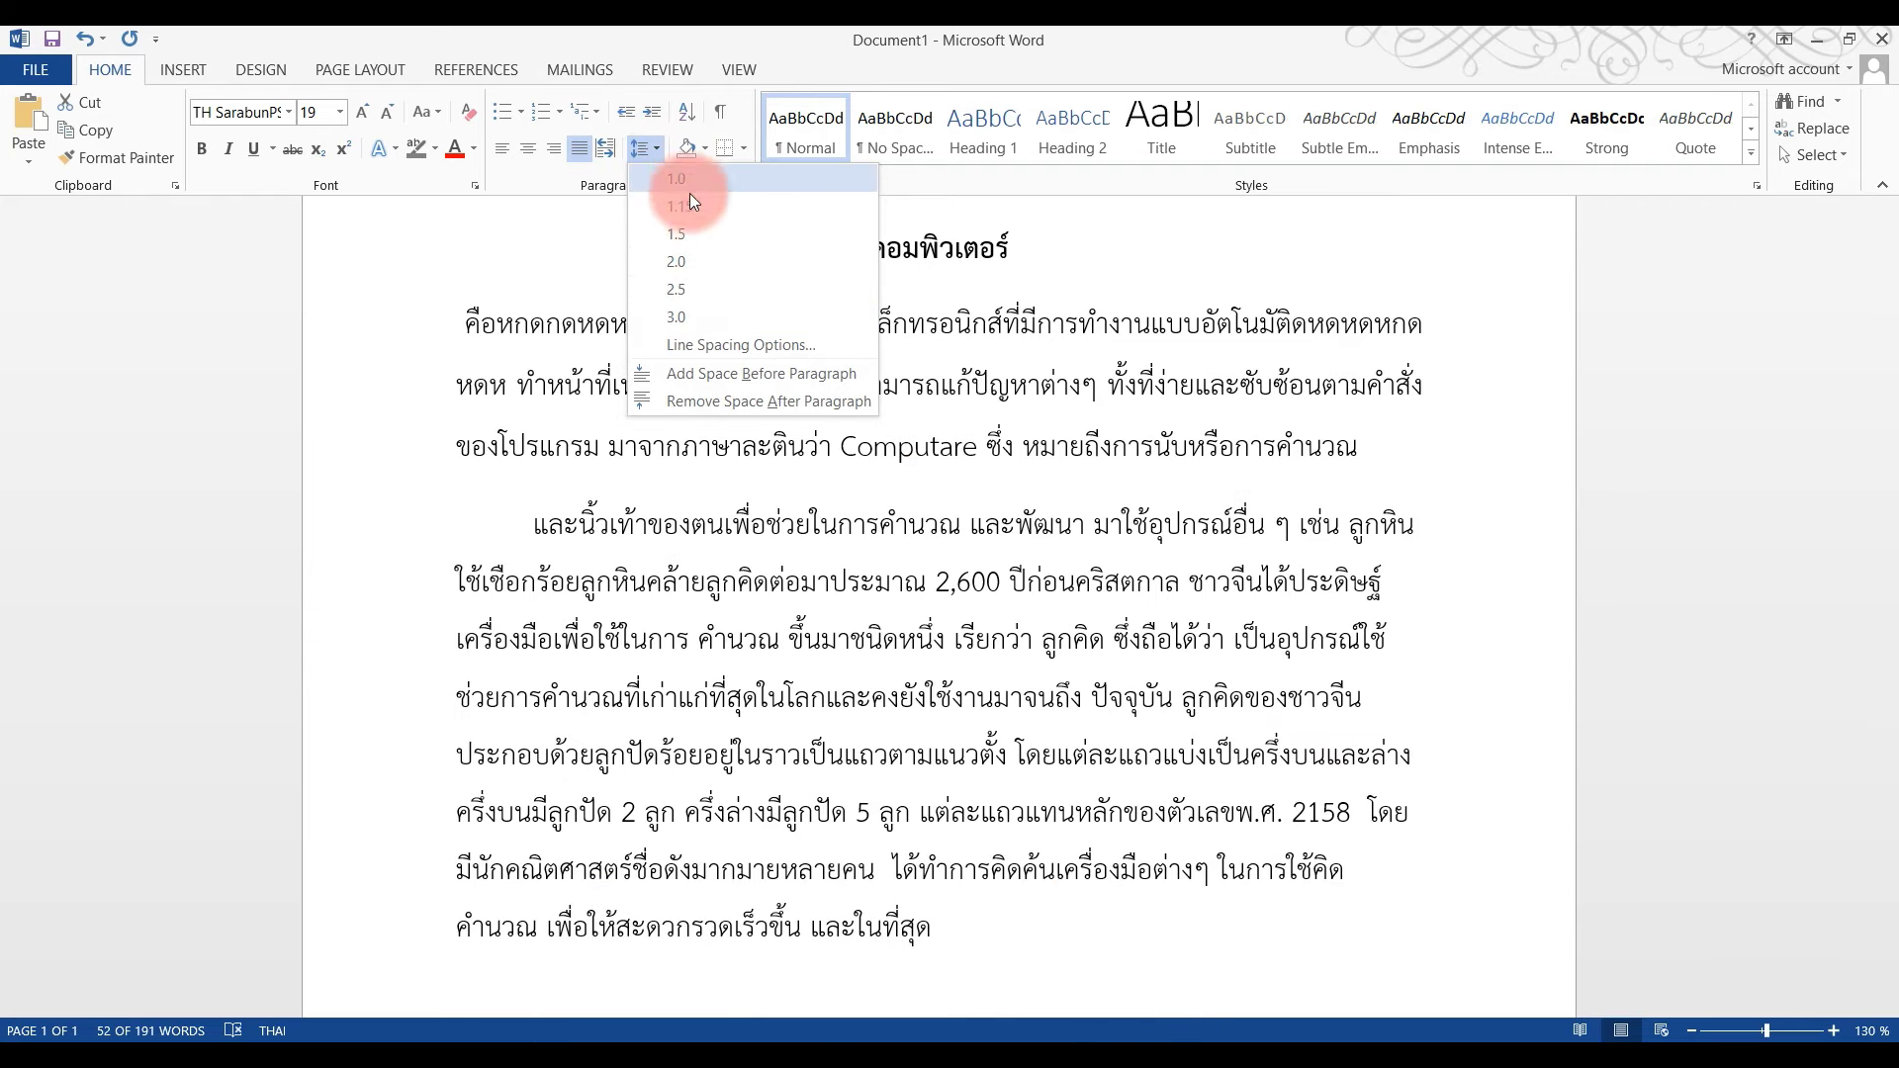
click(685, 178)
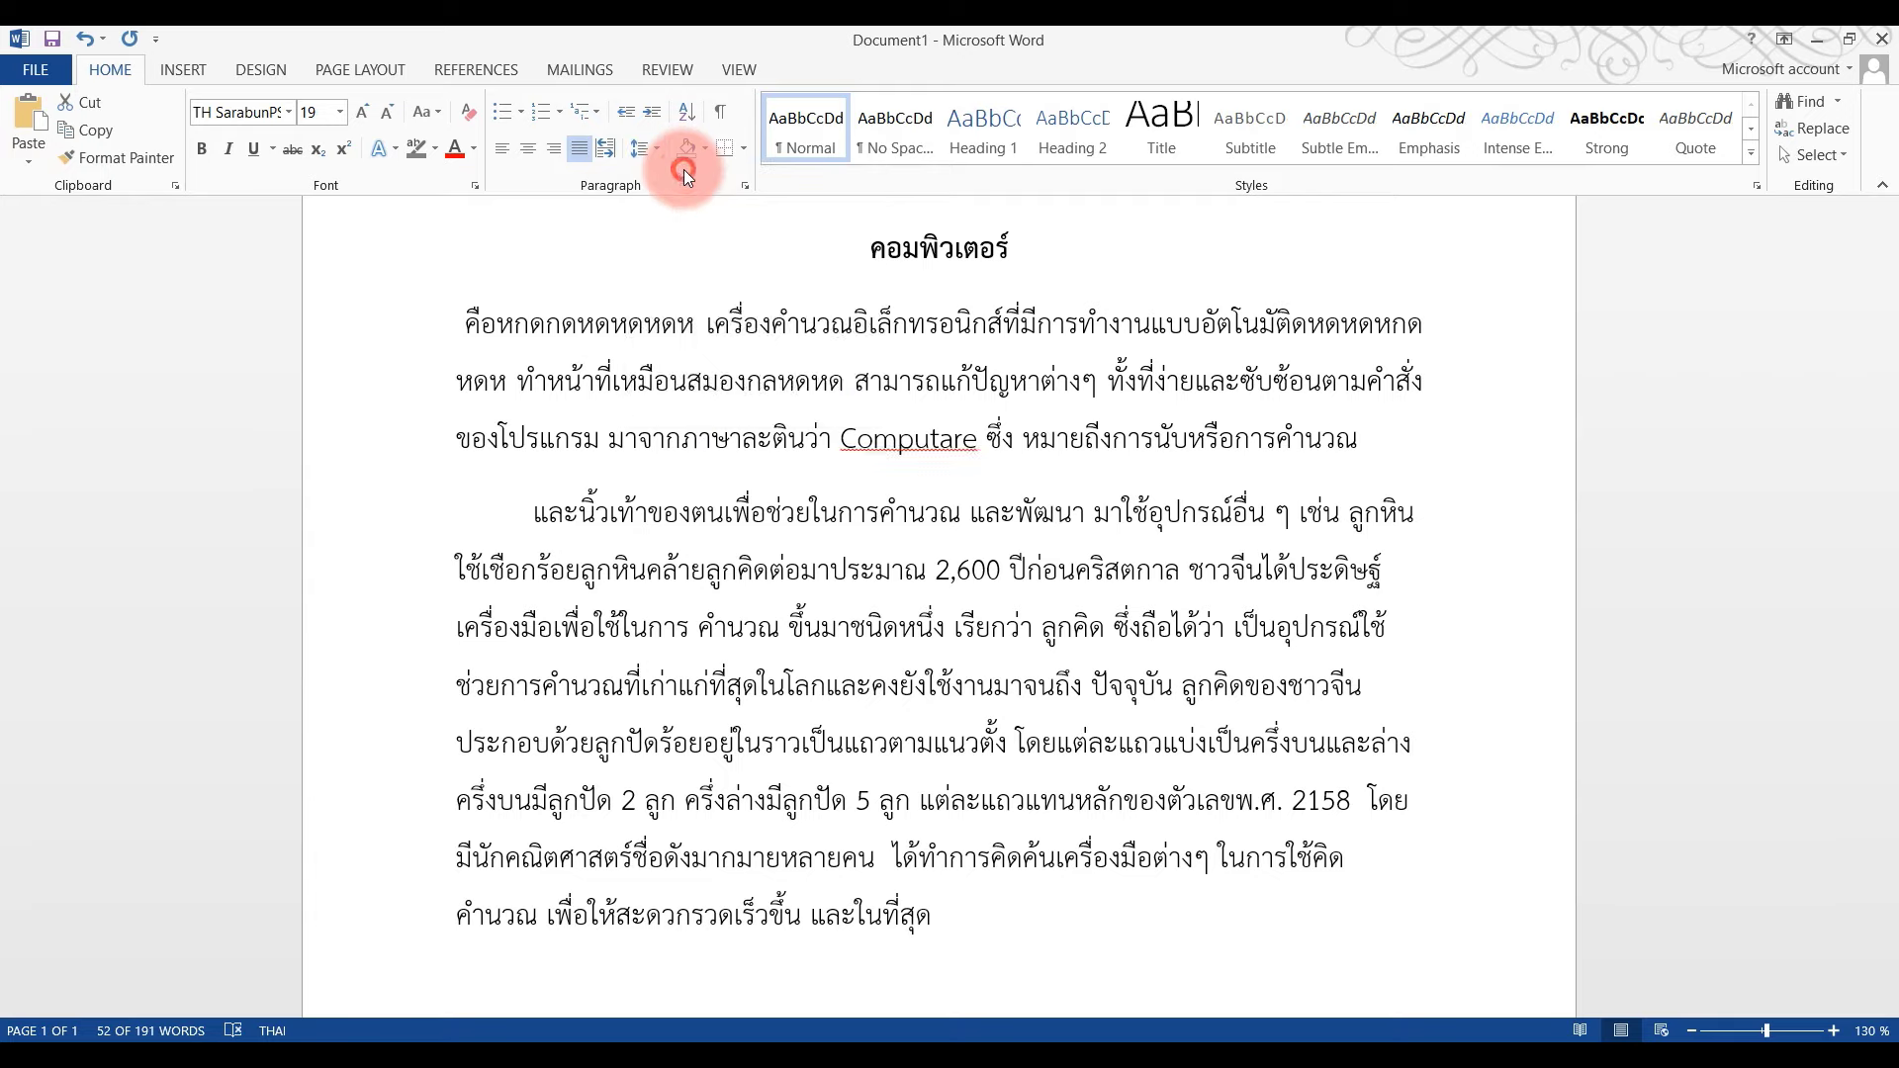
click(979, 435)
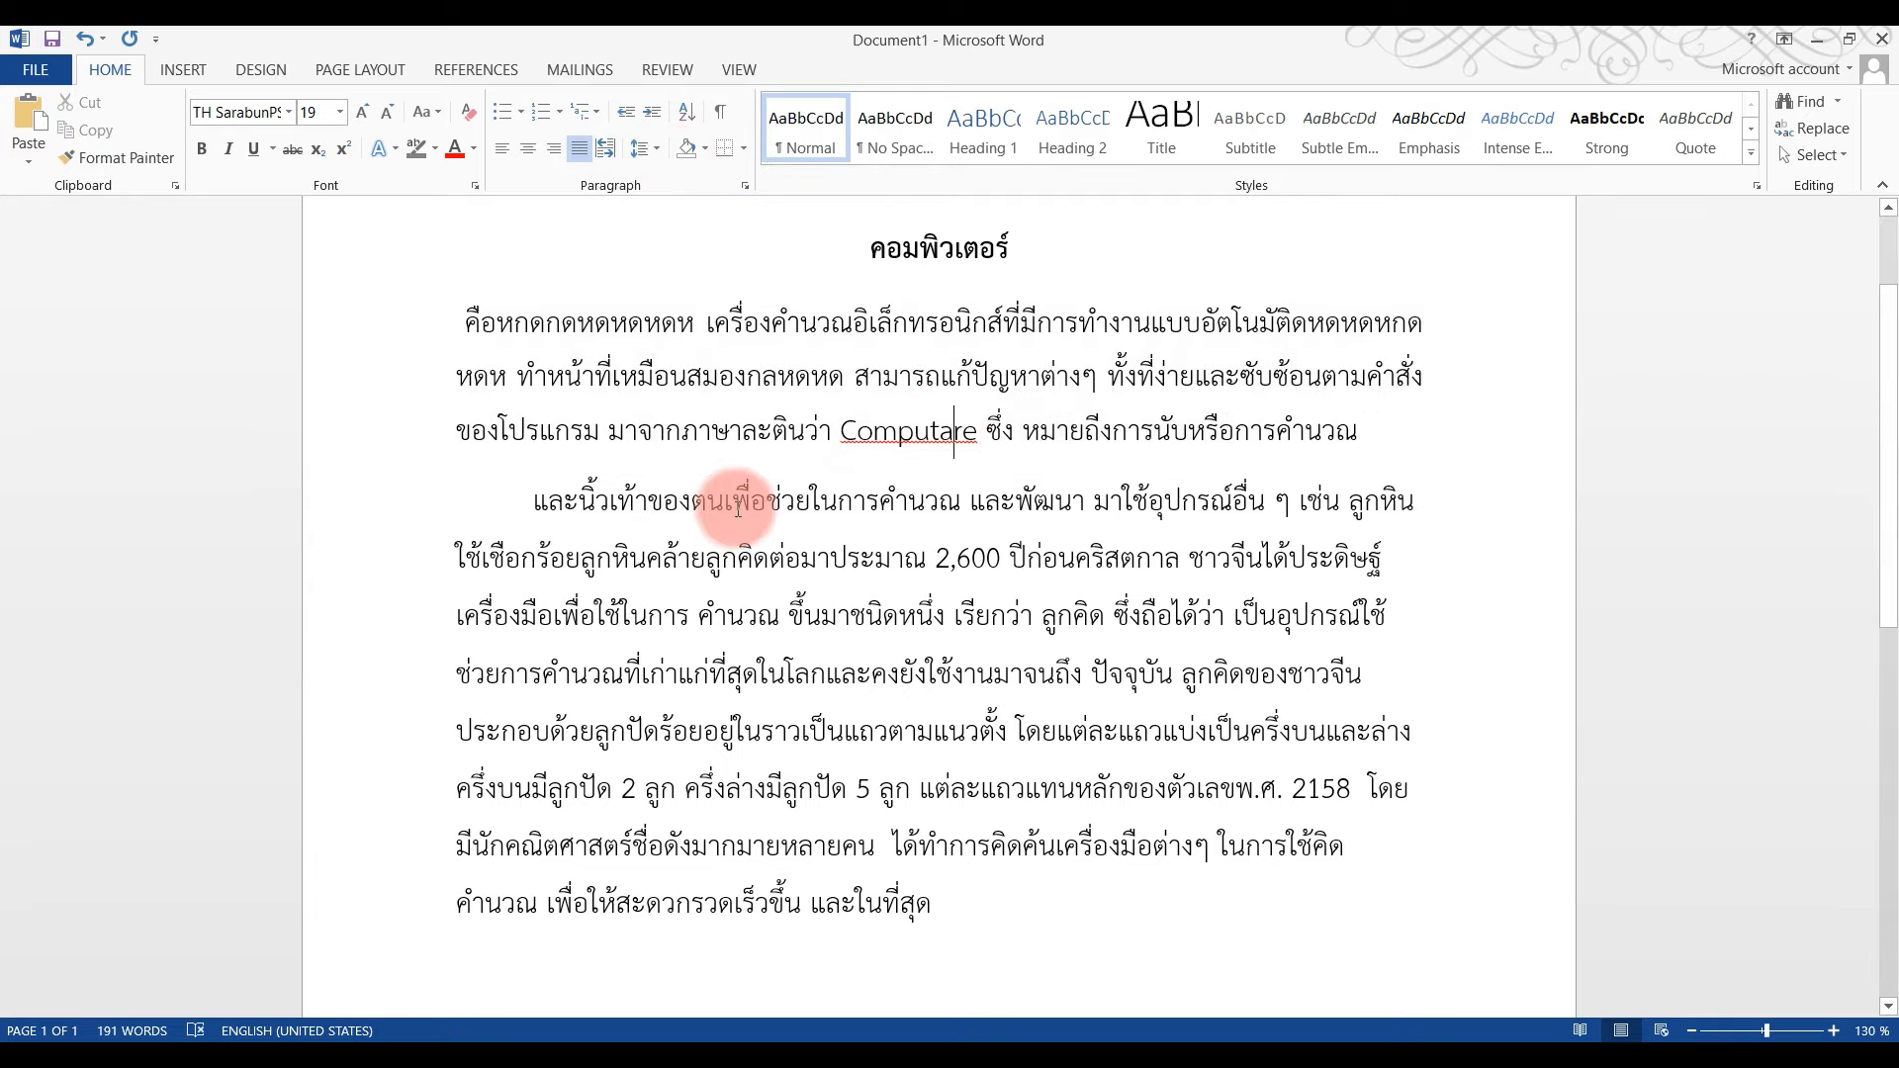
click(763, 378)
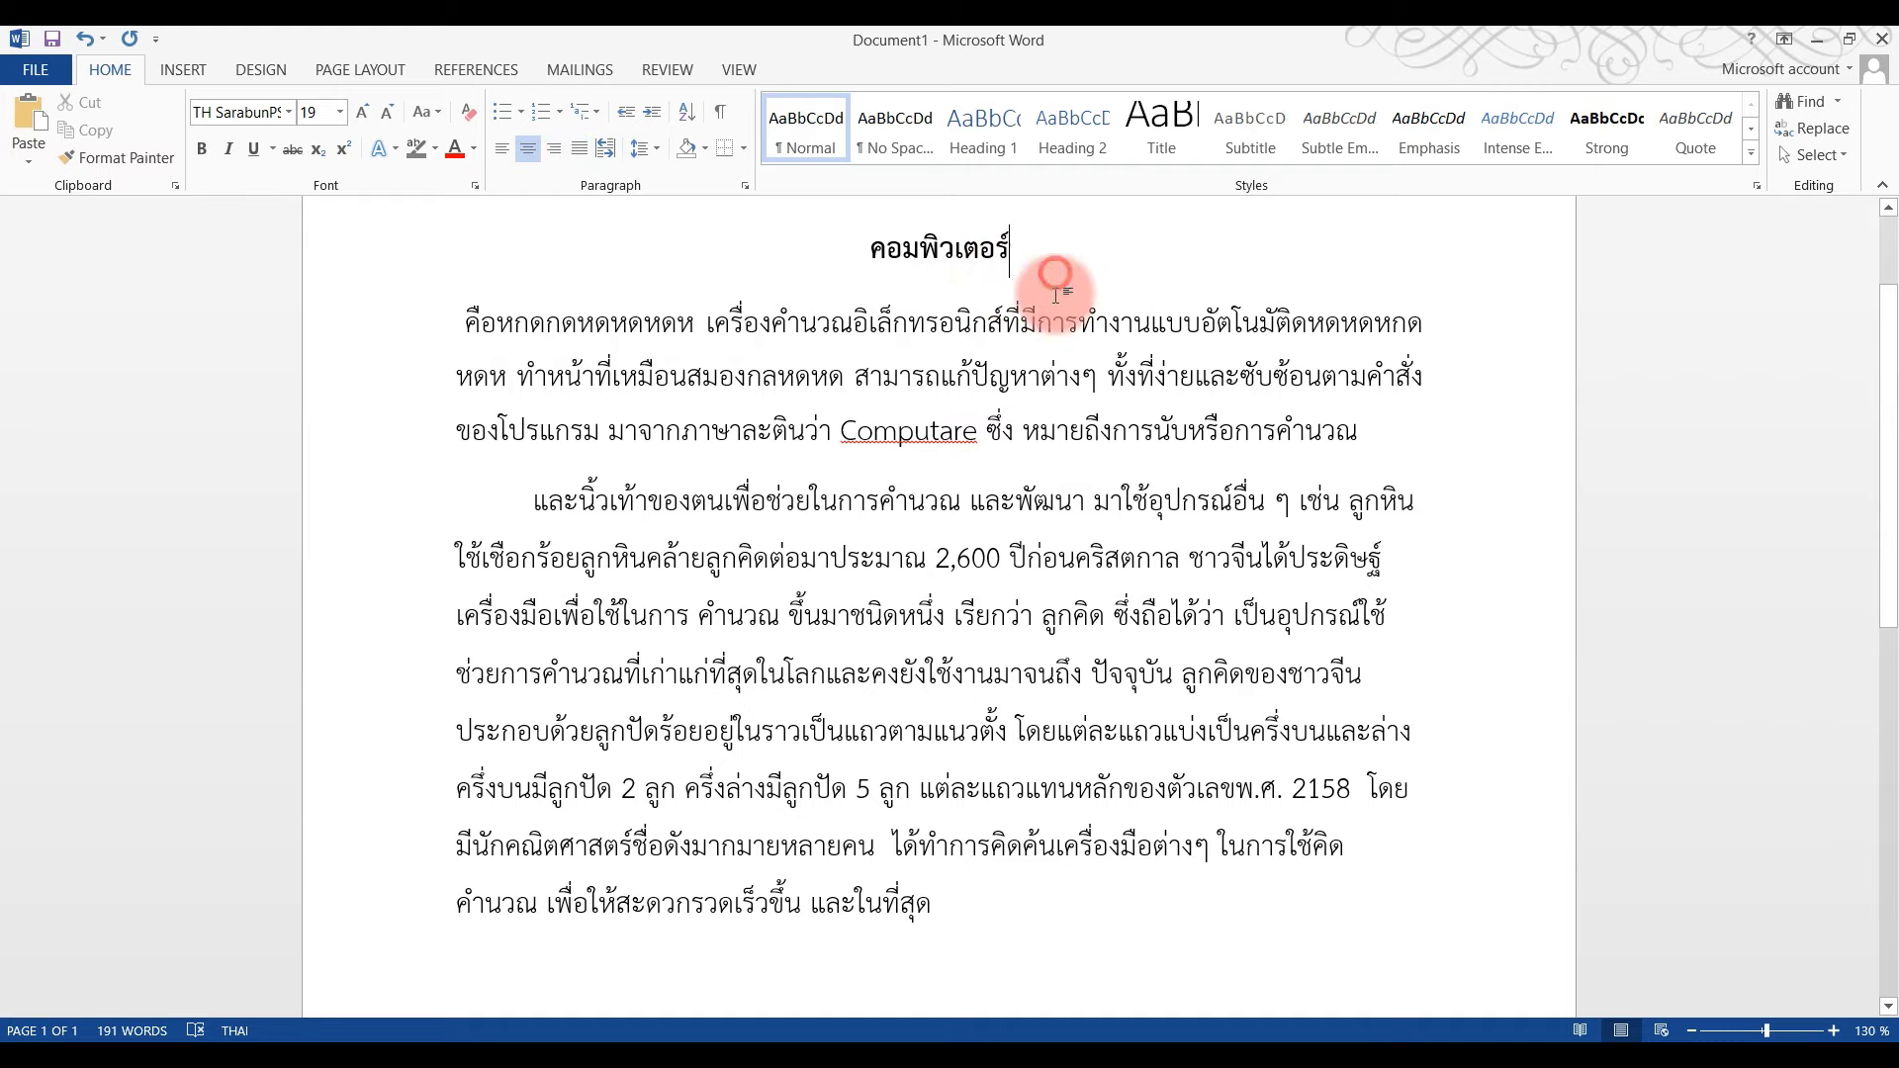
- Add the line 'องค์ประกอบคอมพิวเตอร์ มี 5 ส่วน ดังนี้' after the first paragraph, then an empty line
click(1439, 436)
key(Return)
text(V')
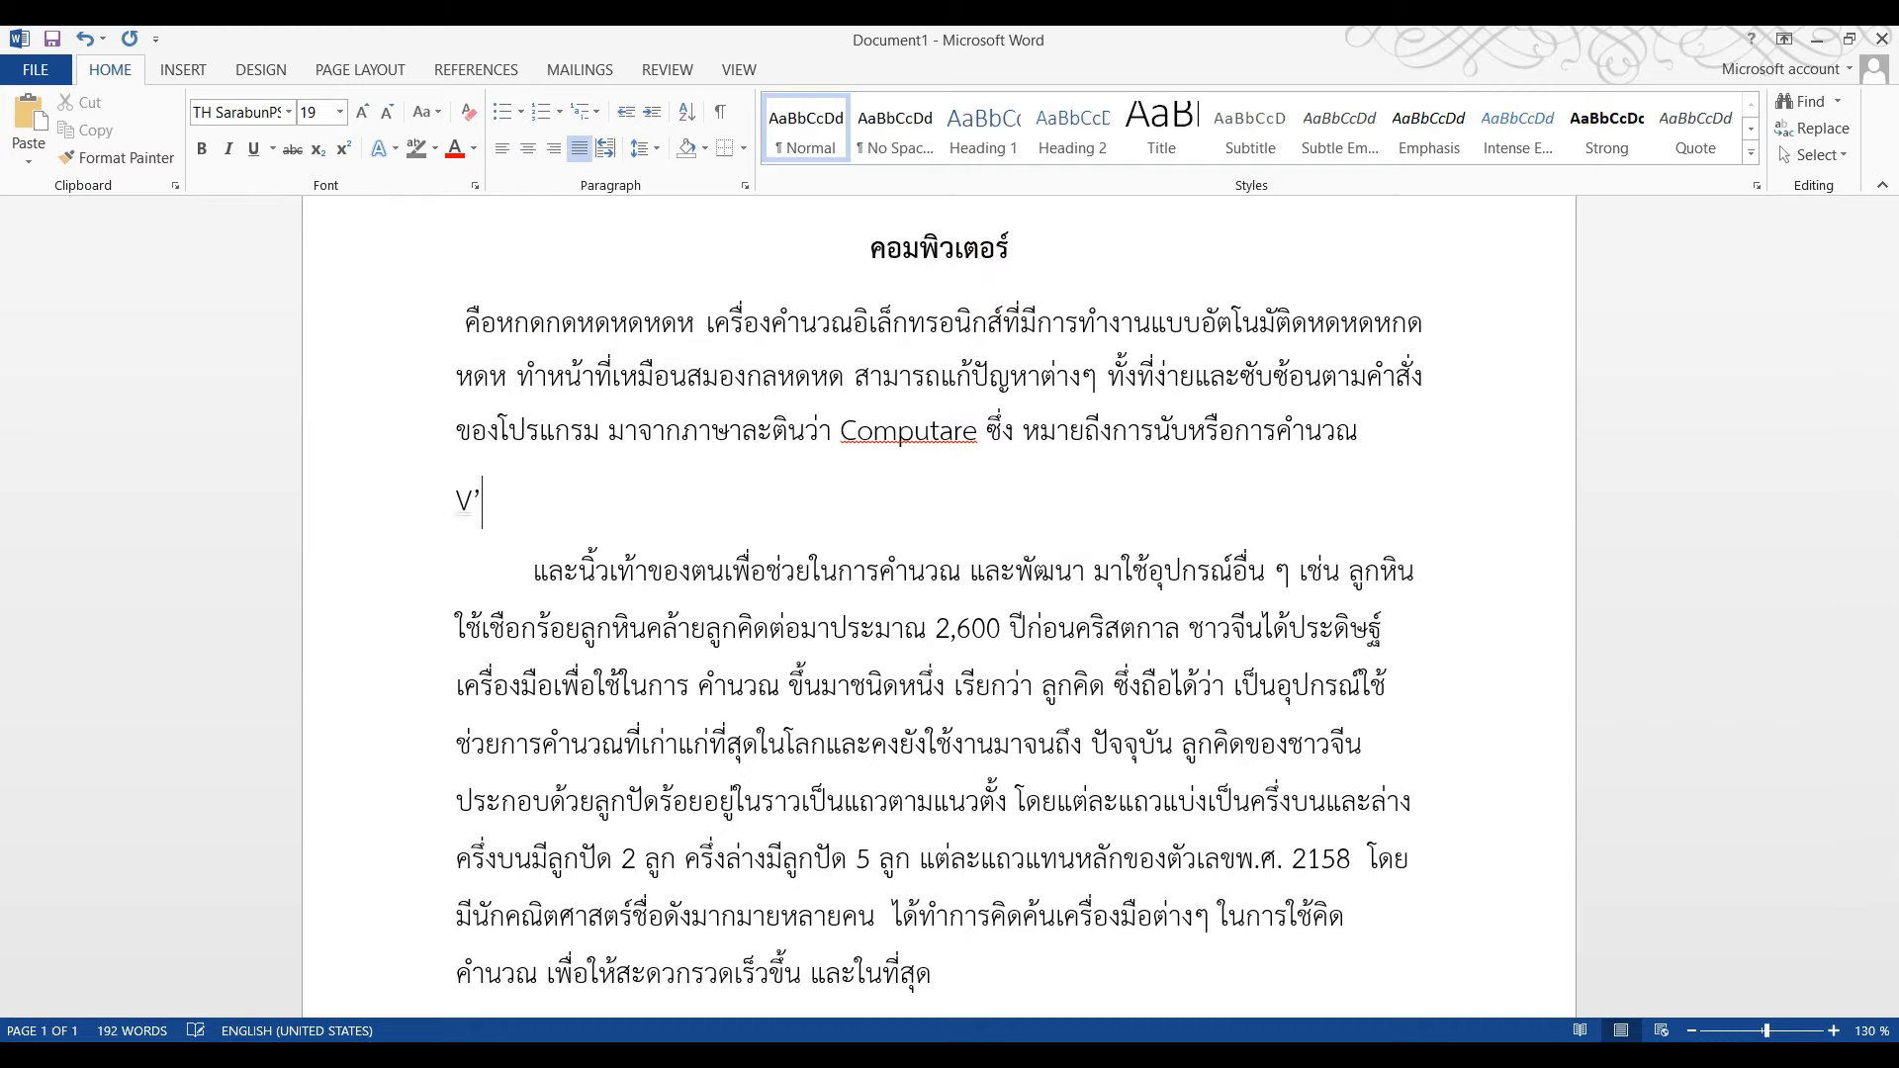
key(BackSpace)
key(BackSpace)
key(grave)
text(องค์)
text(ประกอบ)
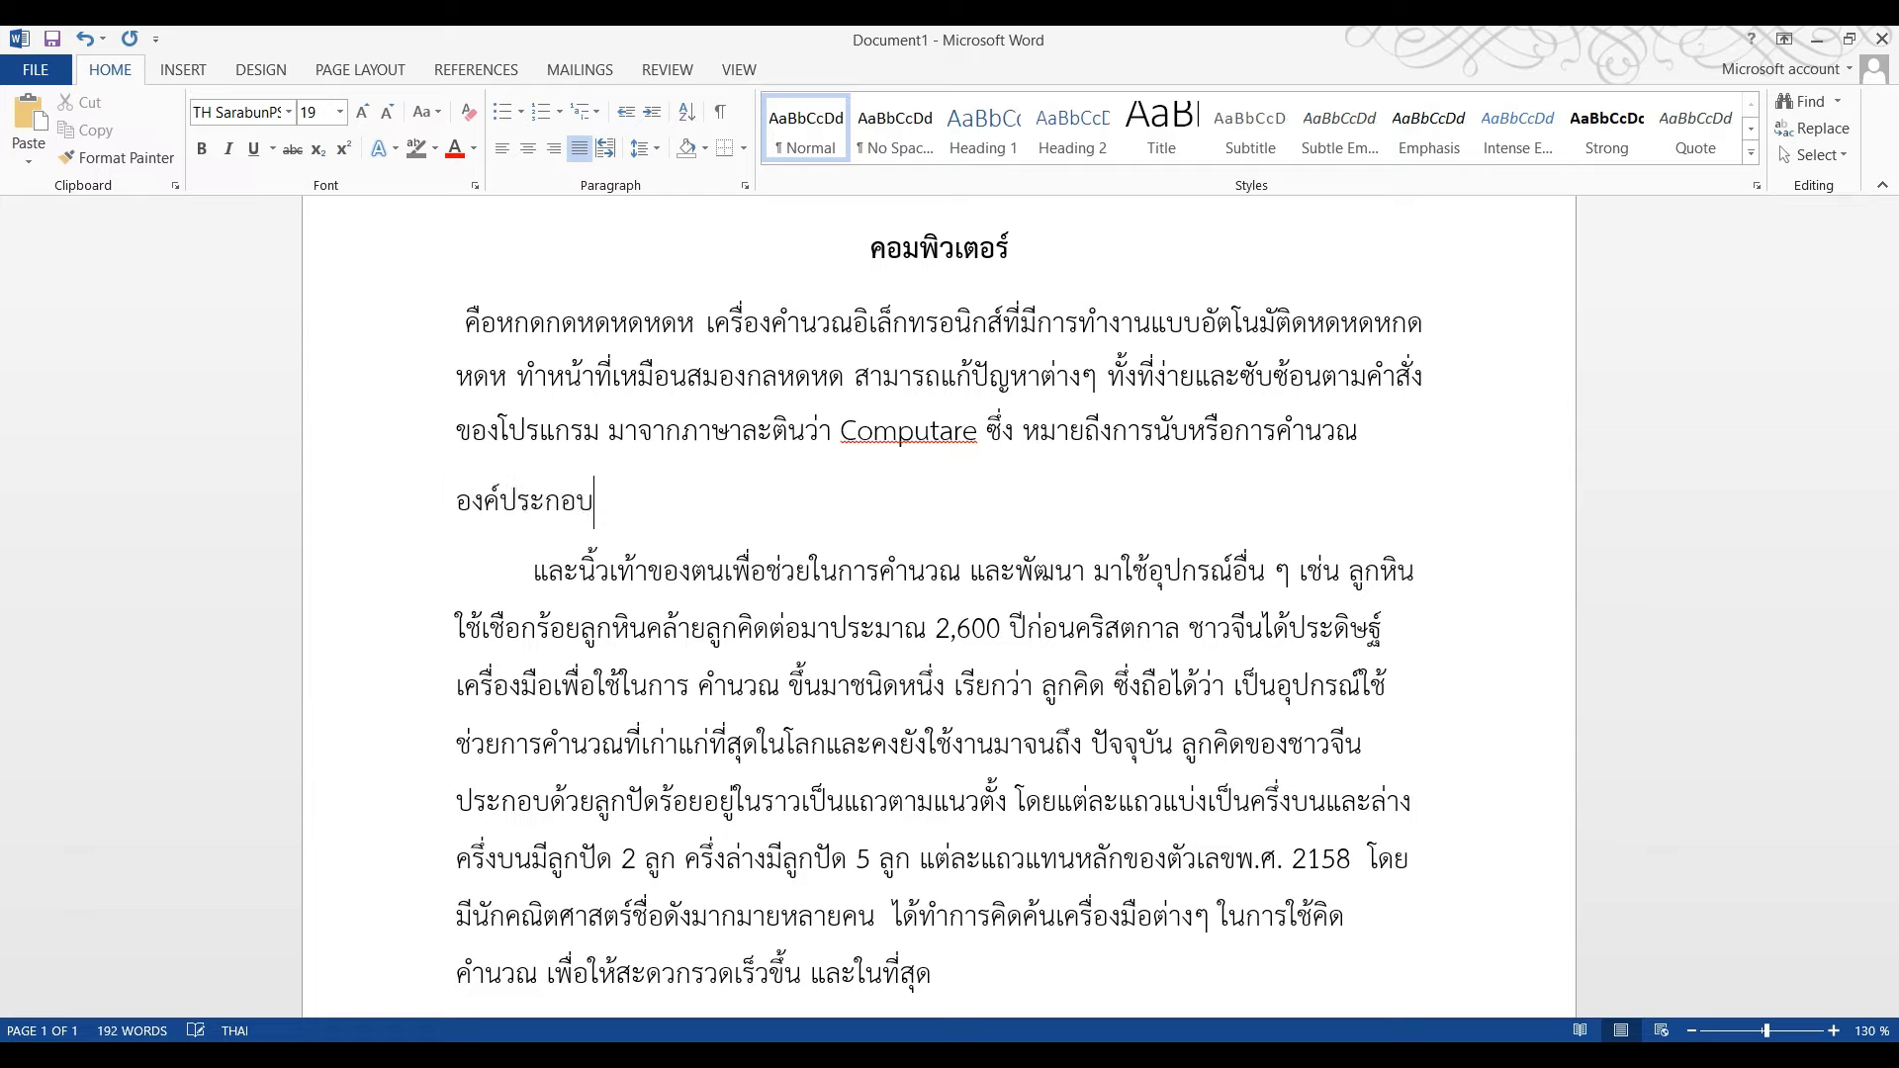
text(คอมพิวเตอร์ มี 5 ส่ว)
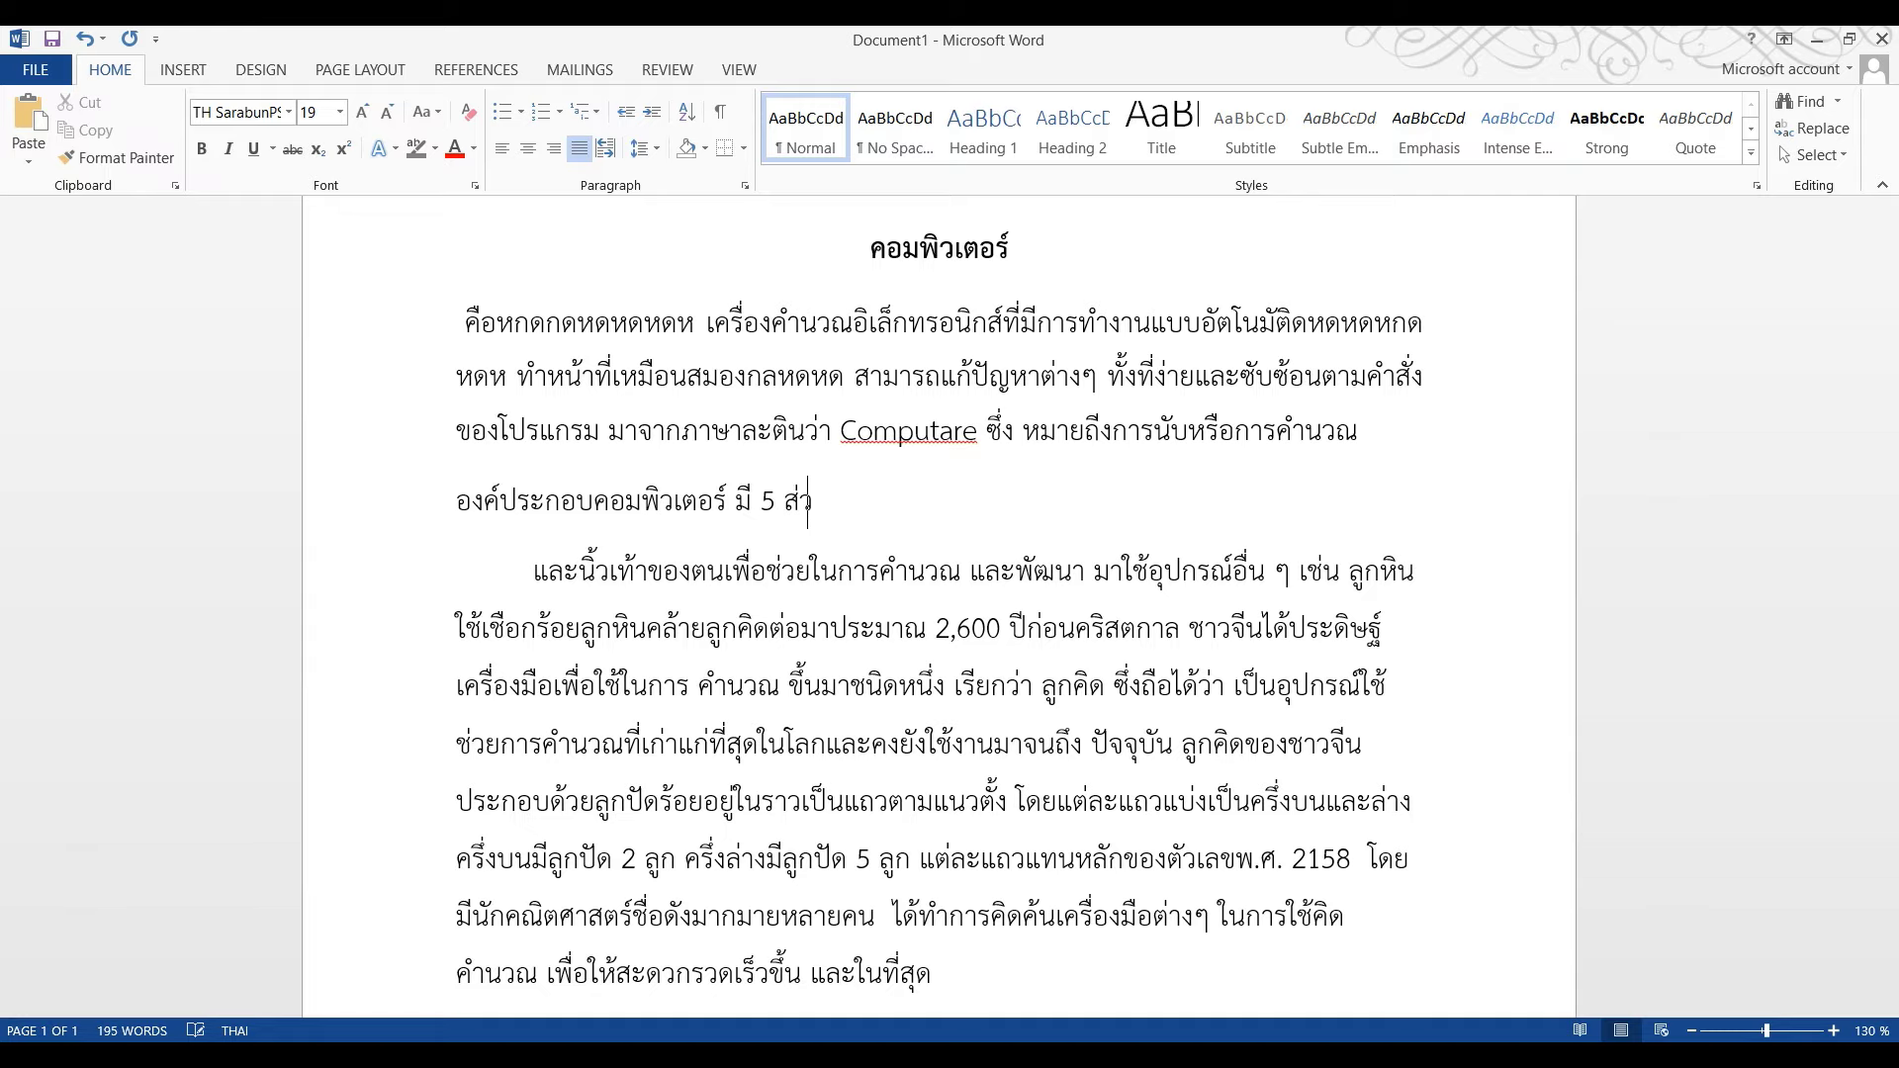
text(นี้)
key(Return)
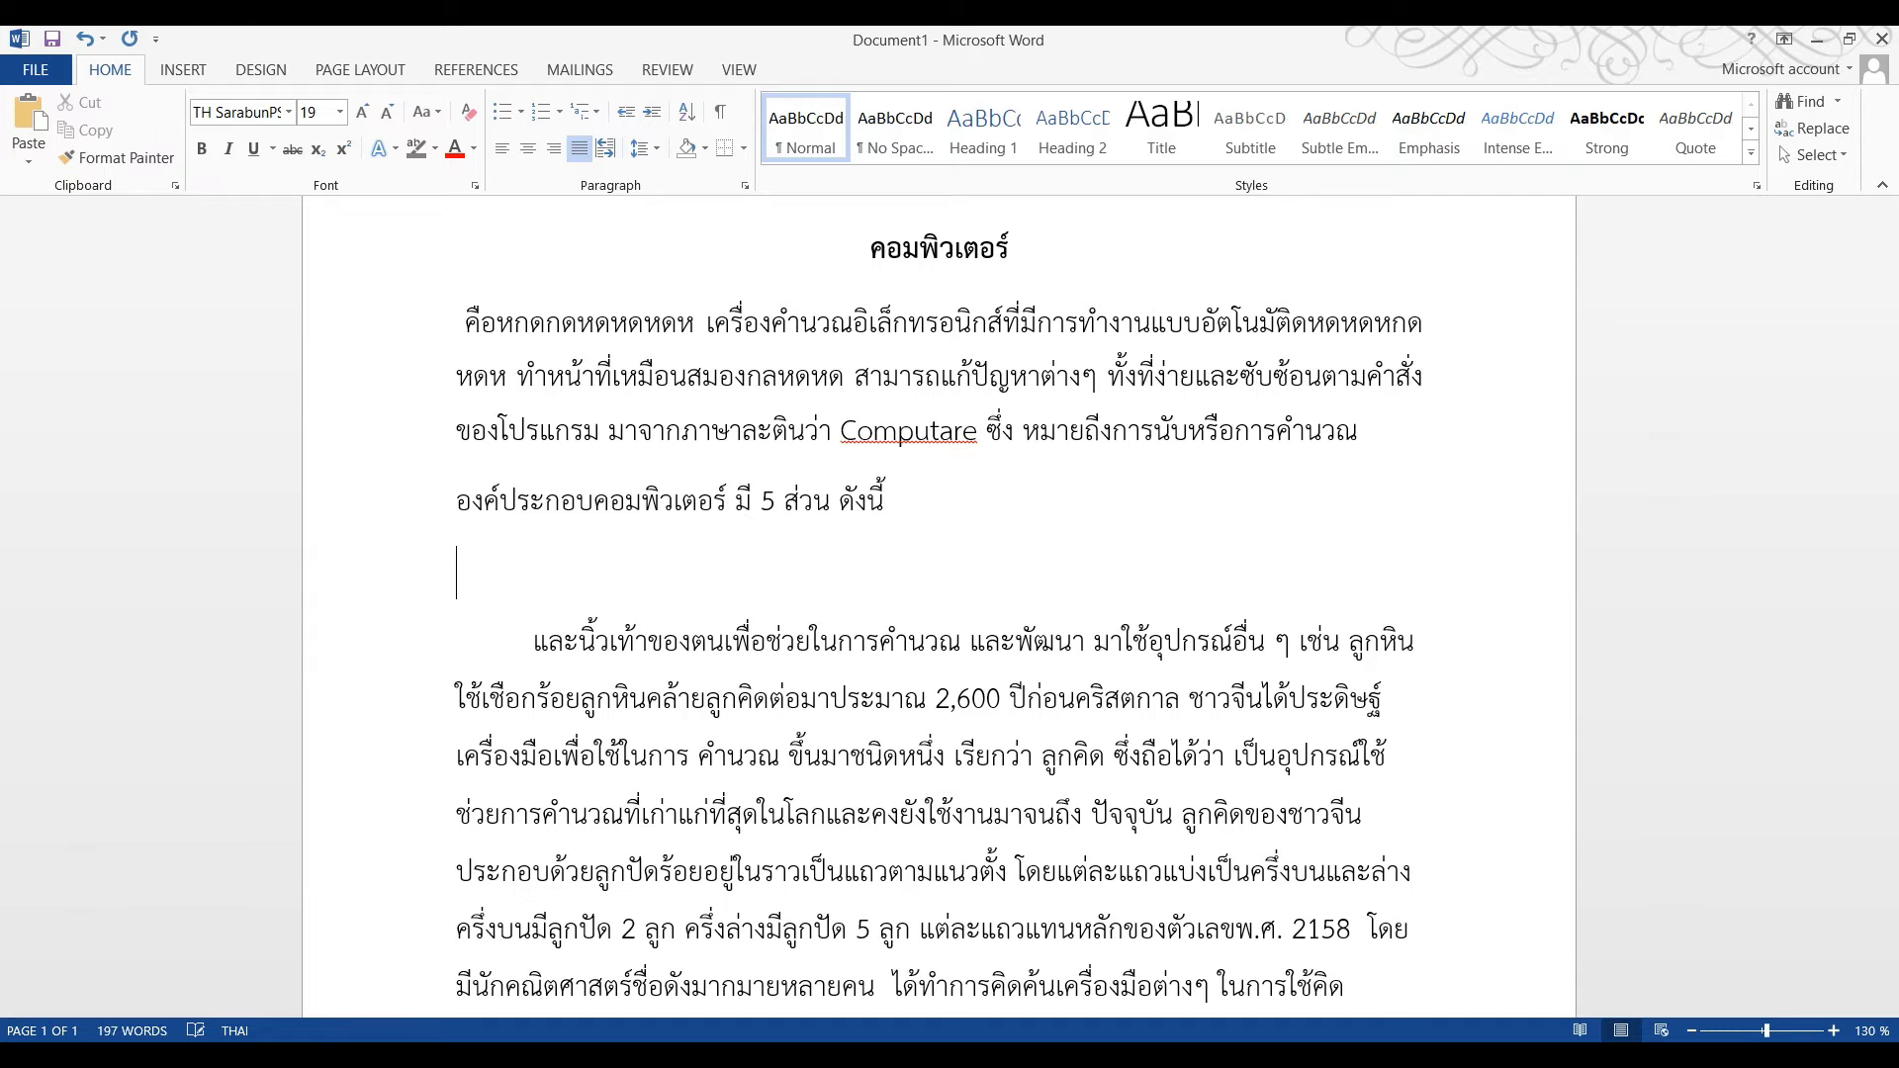
- Type trial numbered lines 1. and 2., then delete them
text(1.)
click(565, 592)
key(Return)
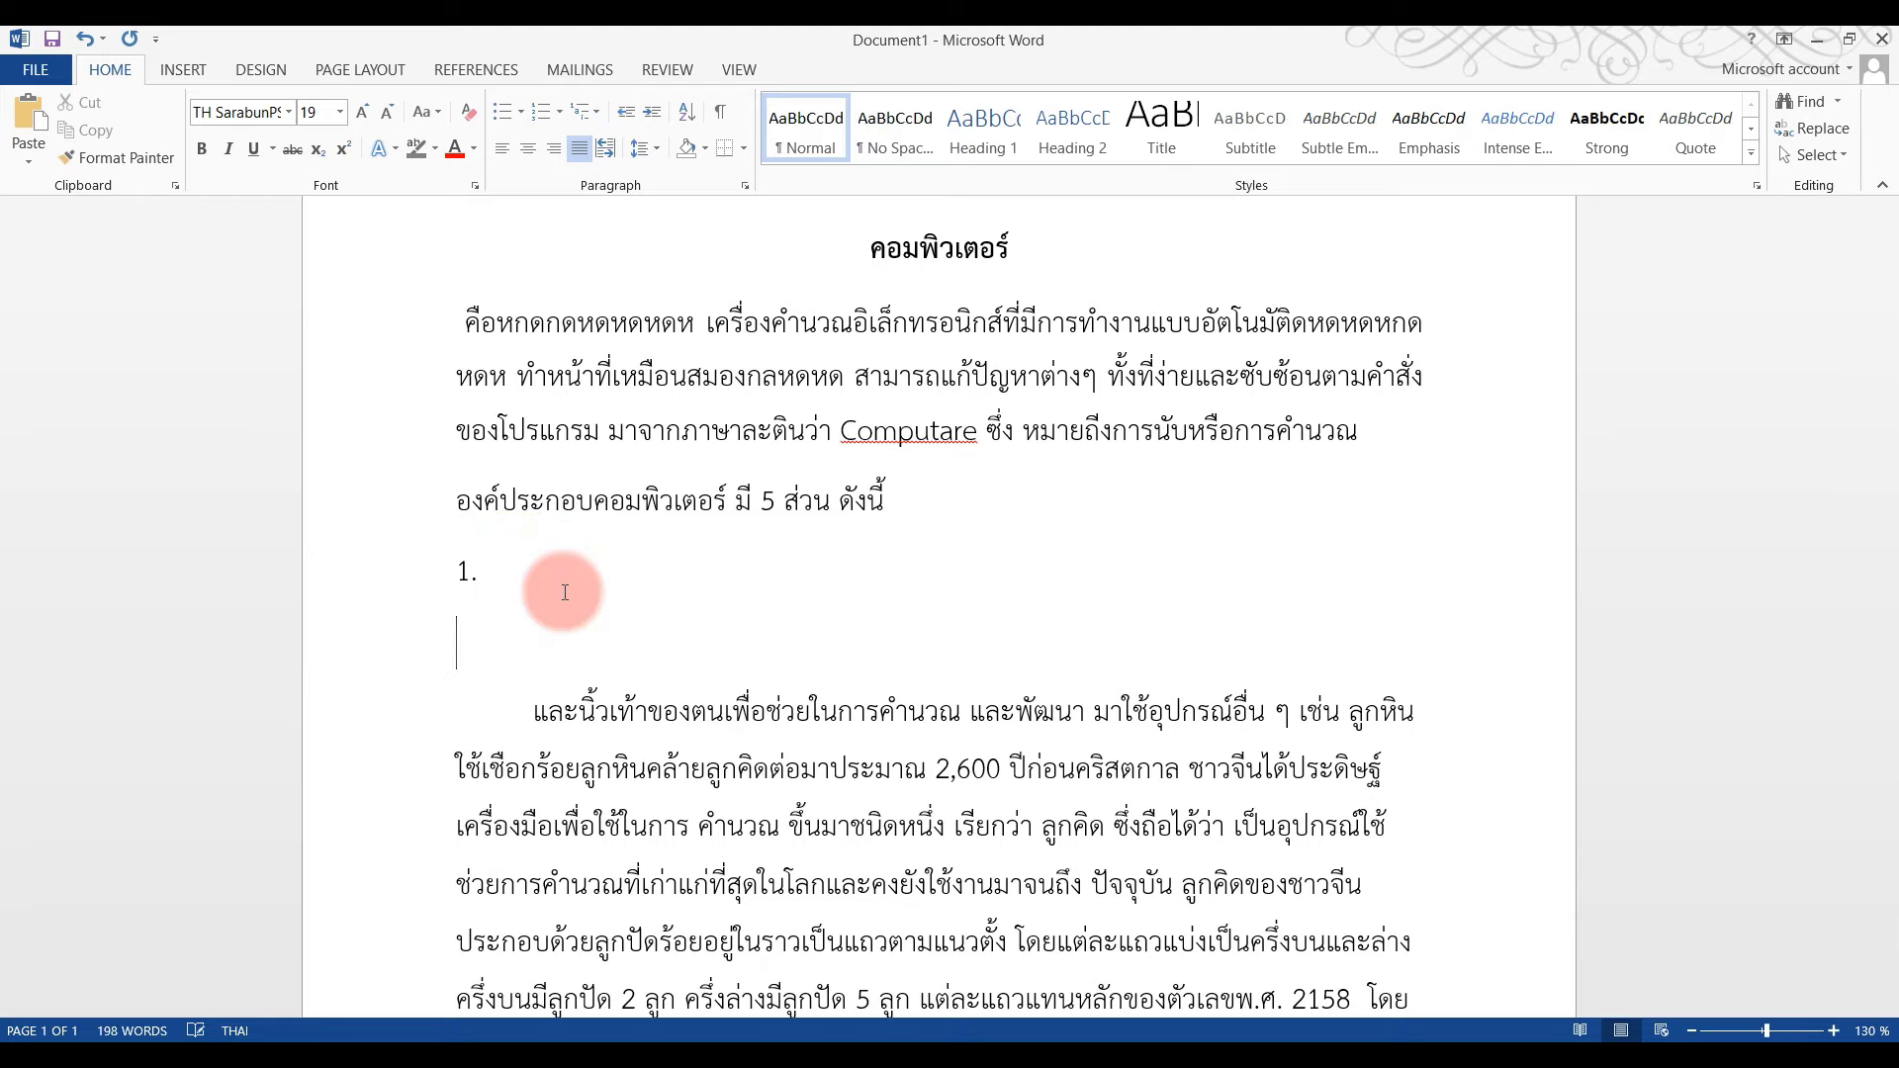
text(2.)
key(Return)
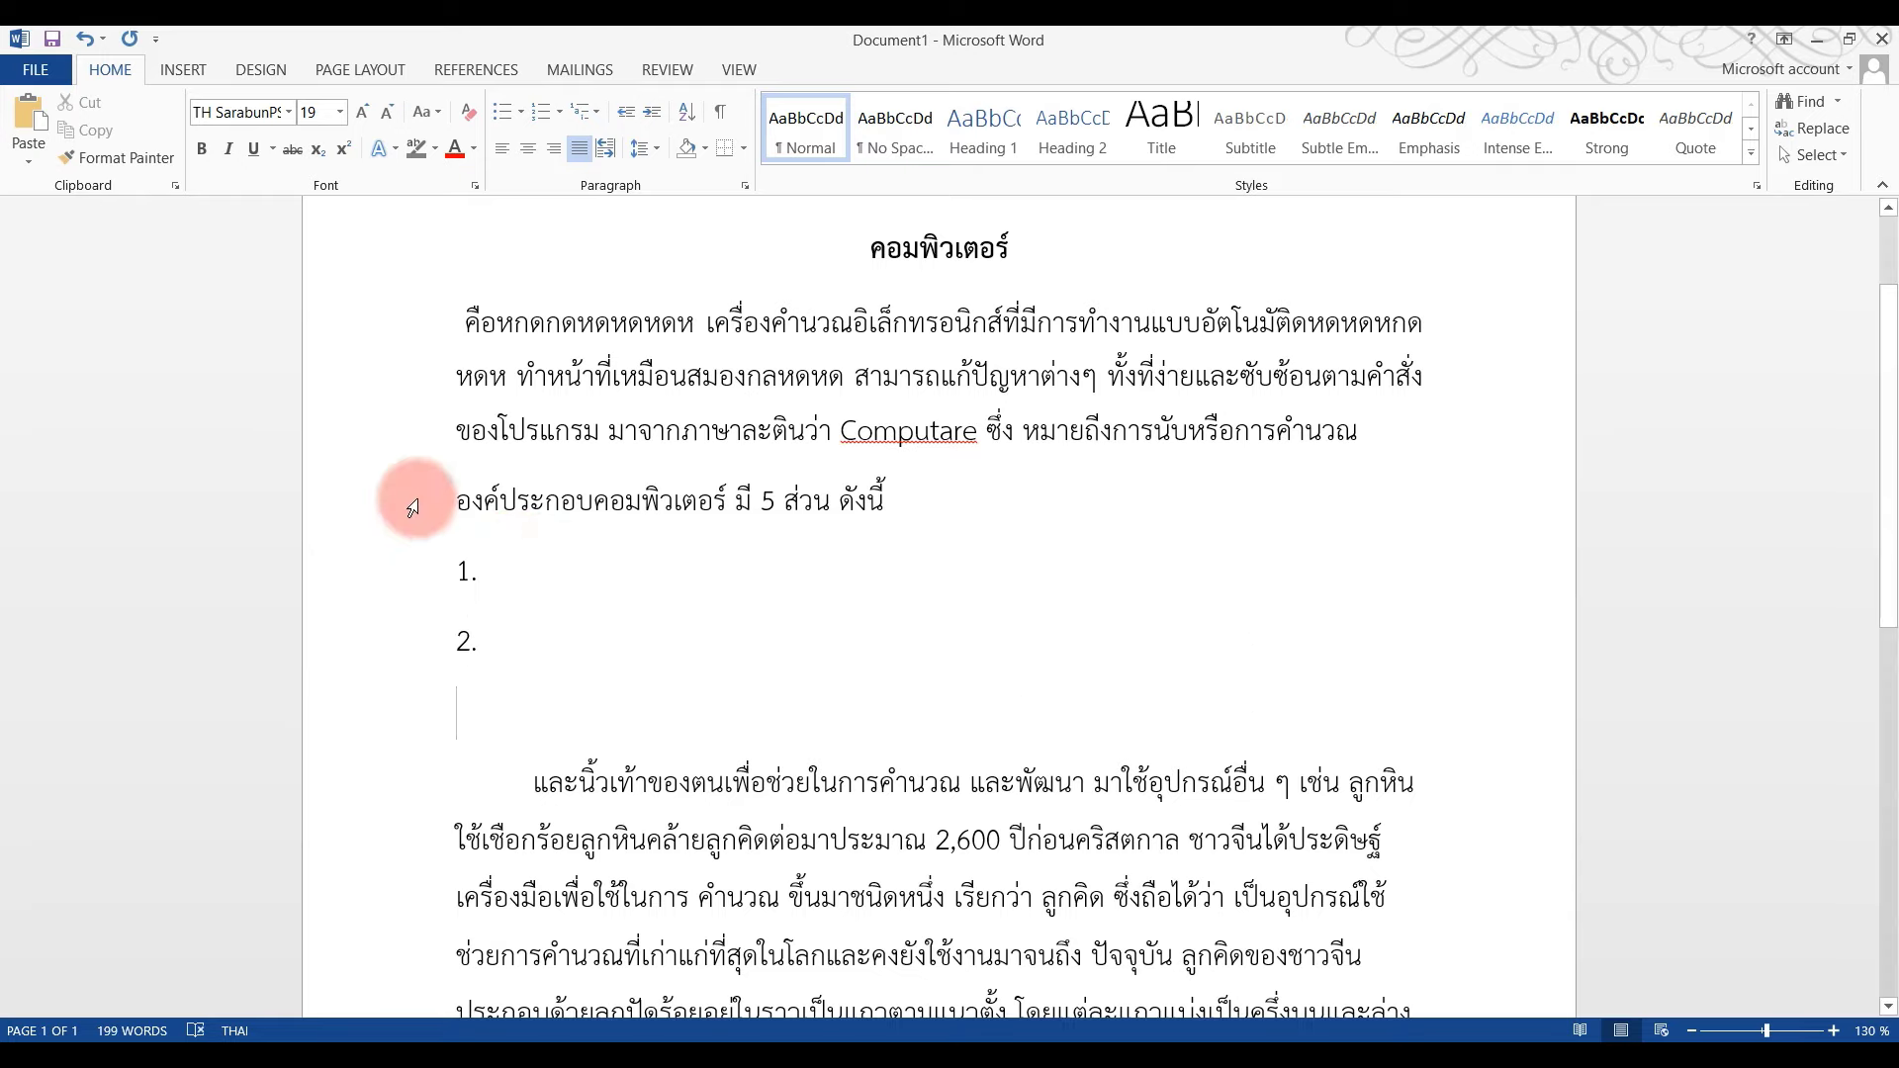
click(432, 587)
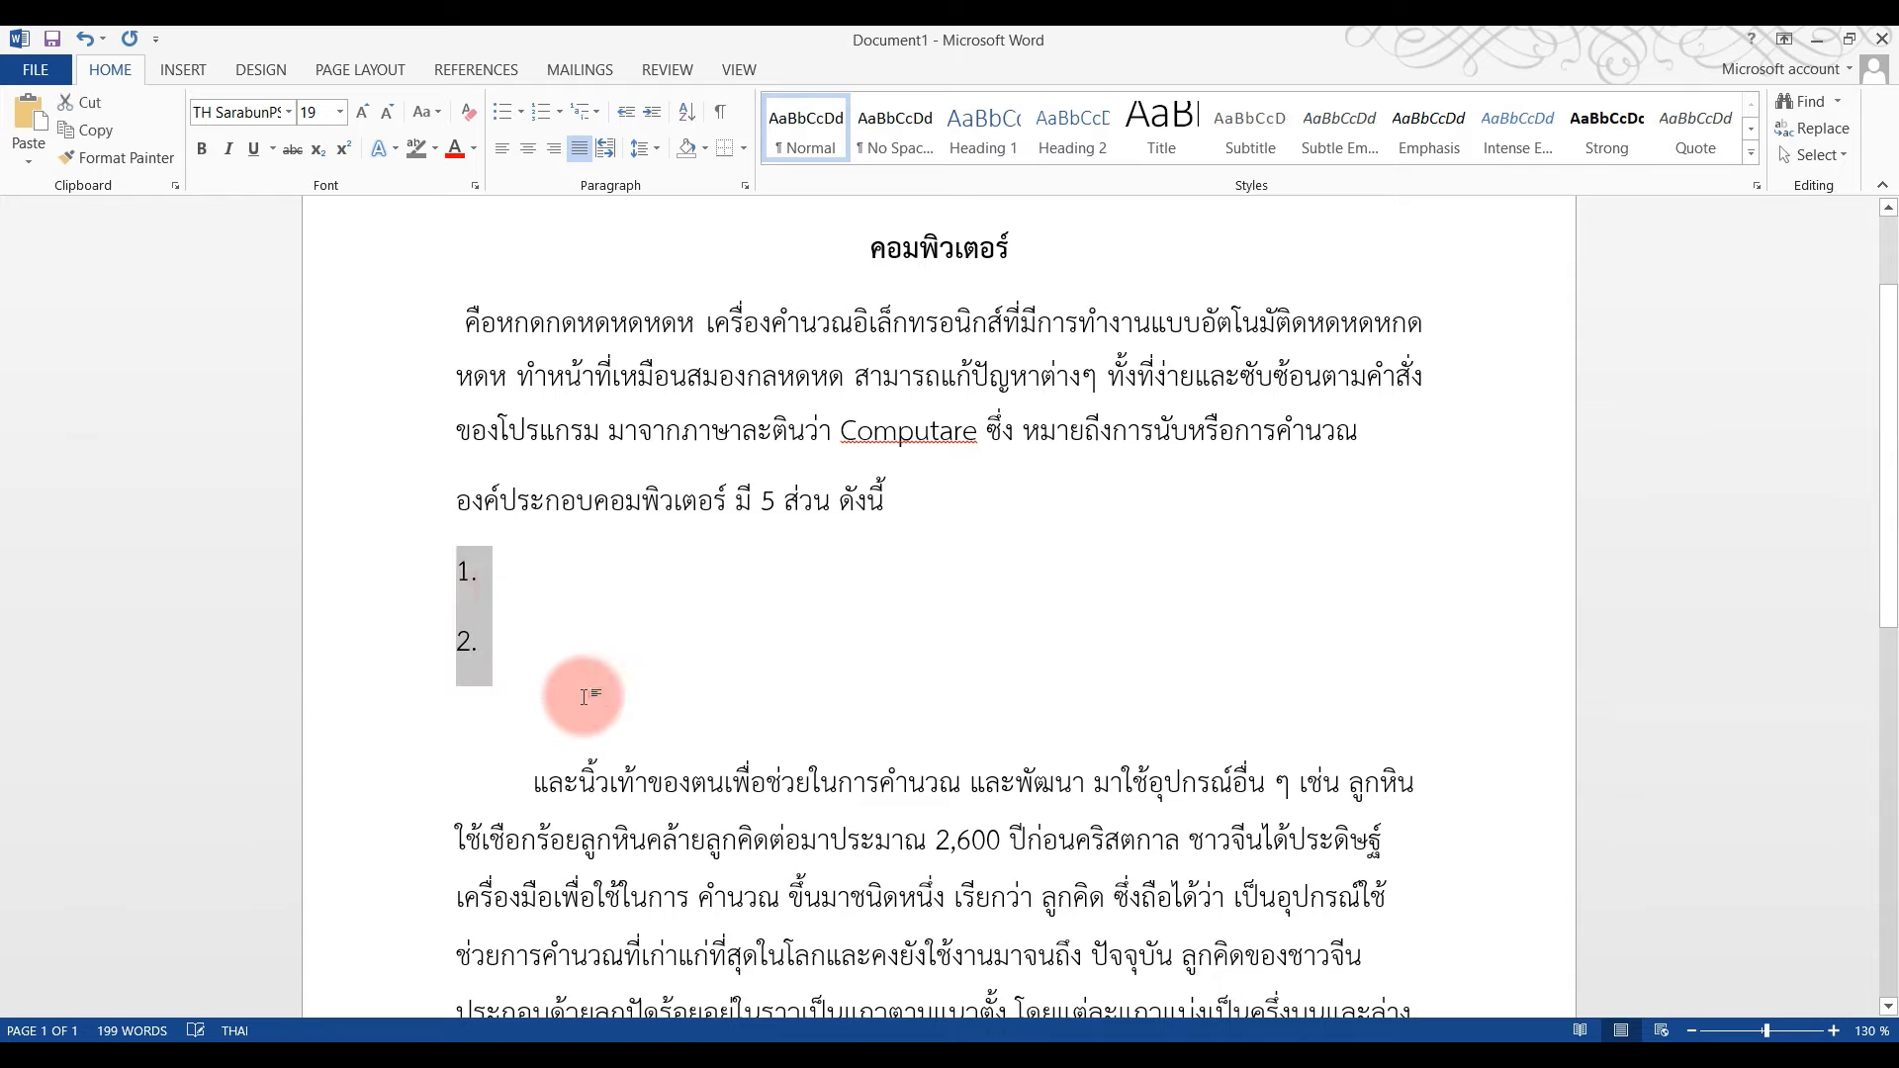
click(508, 686)
click(465, 570)
key(Delete)
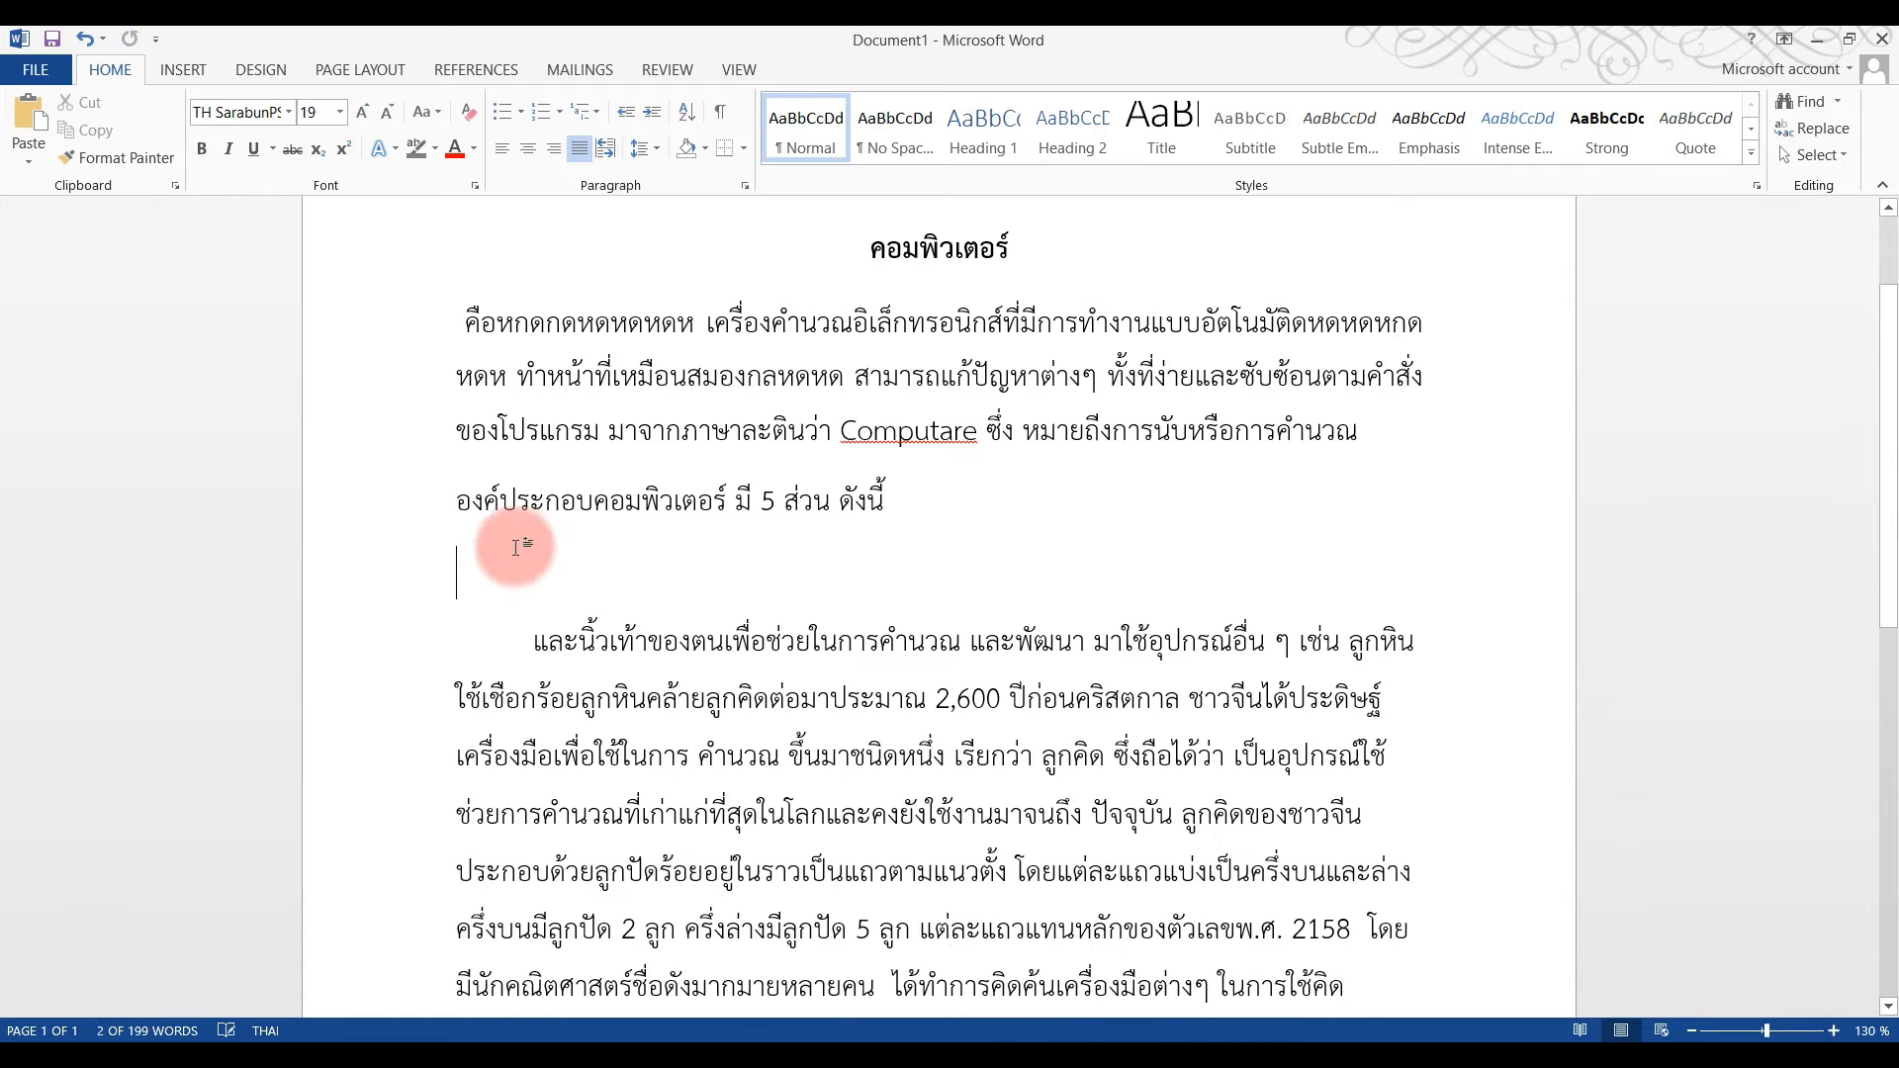
- Browse the Bullets and Numbering style galleries for the empty line
click(520, 117)
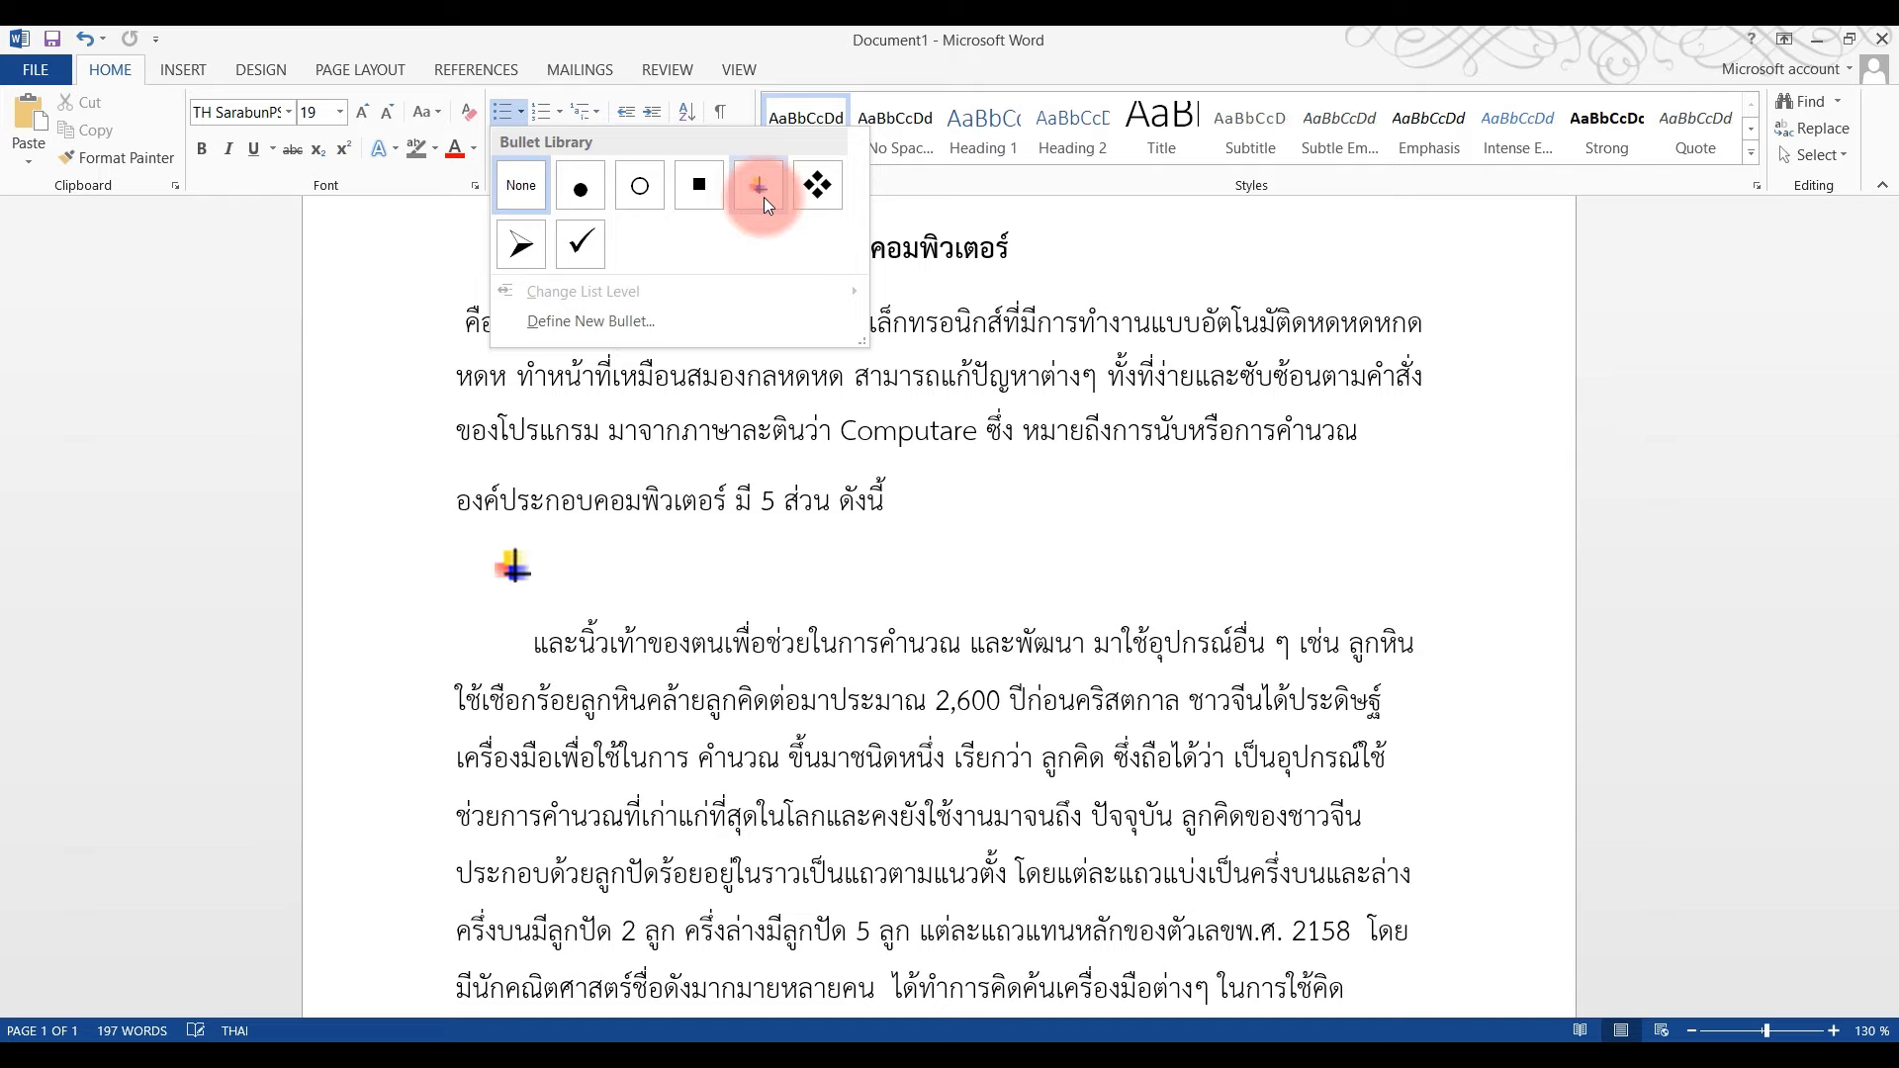
click(559, 113)
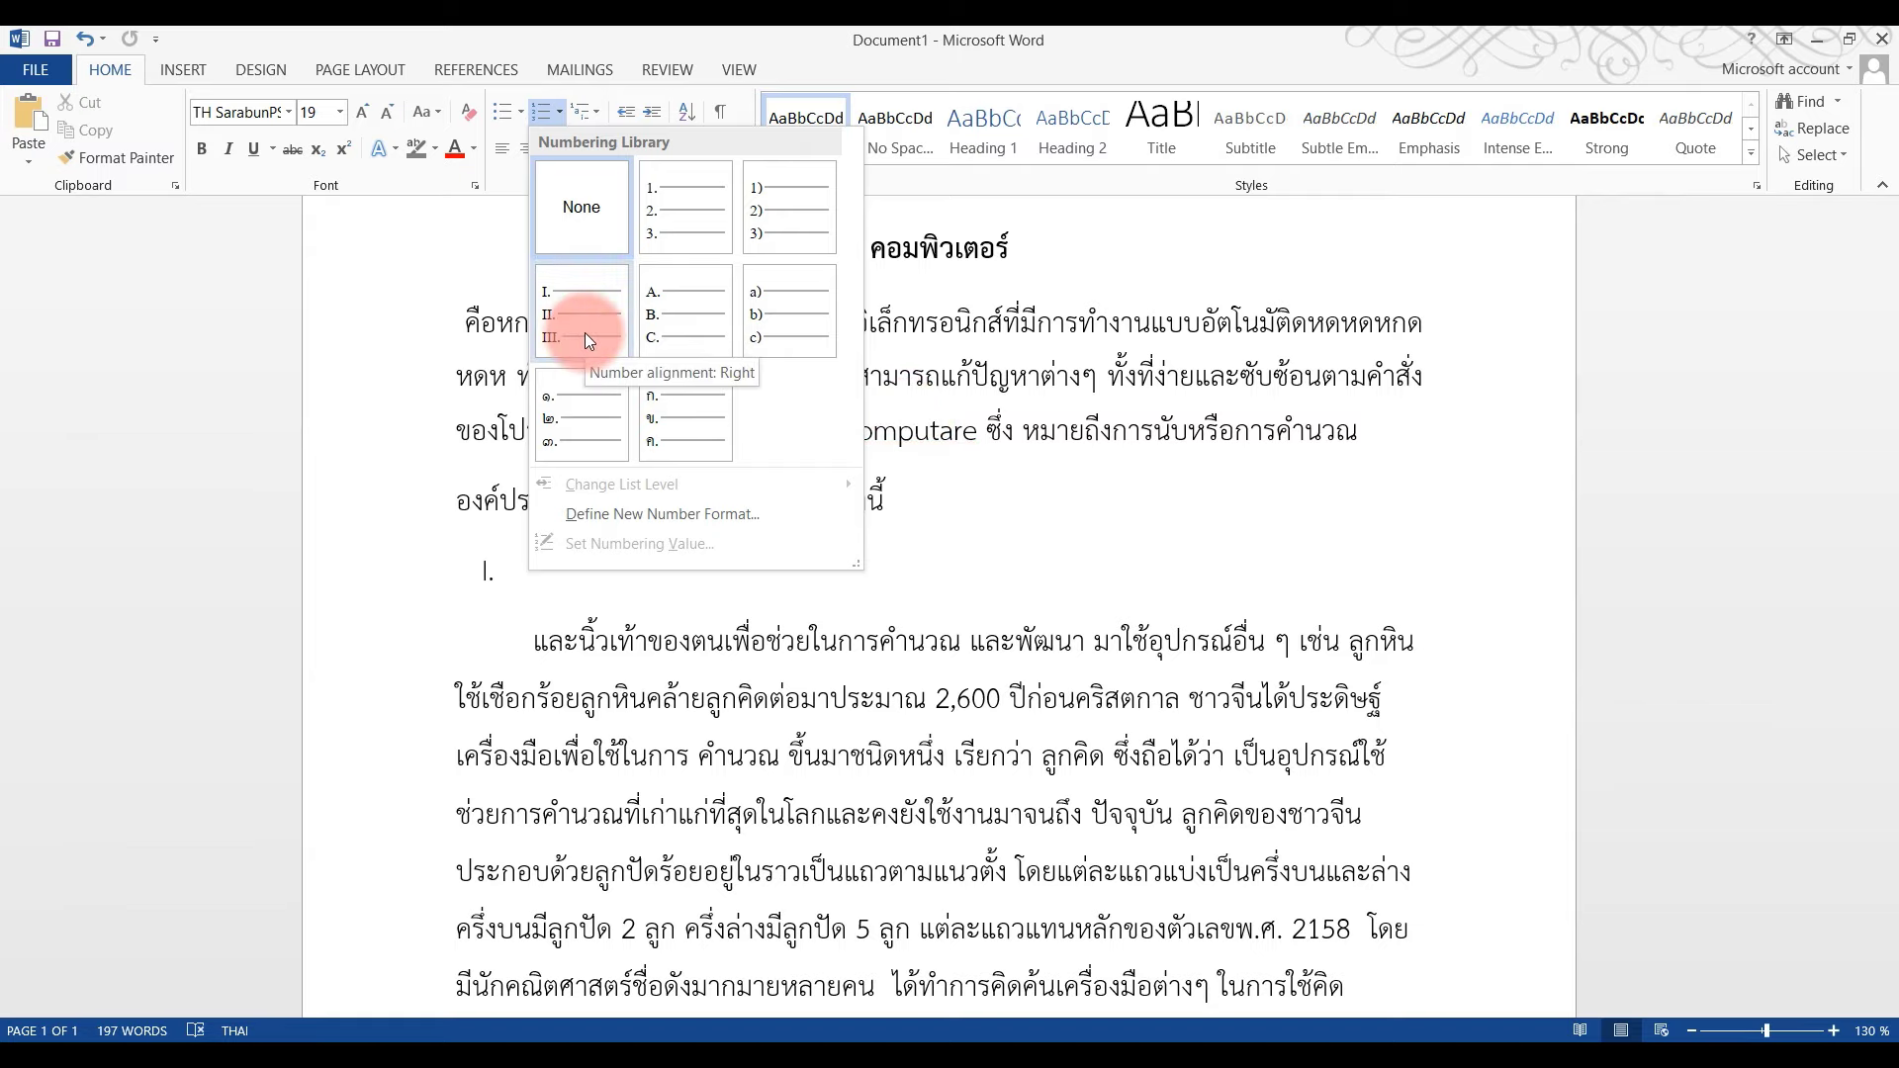
- Give the empty line below the sentence a colourful picture bullet
click(503, 113)
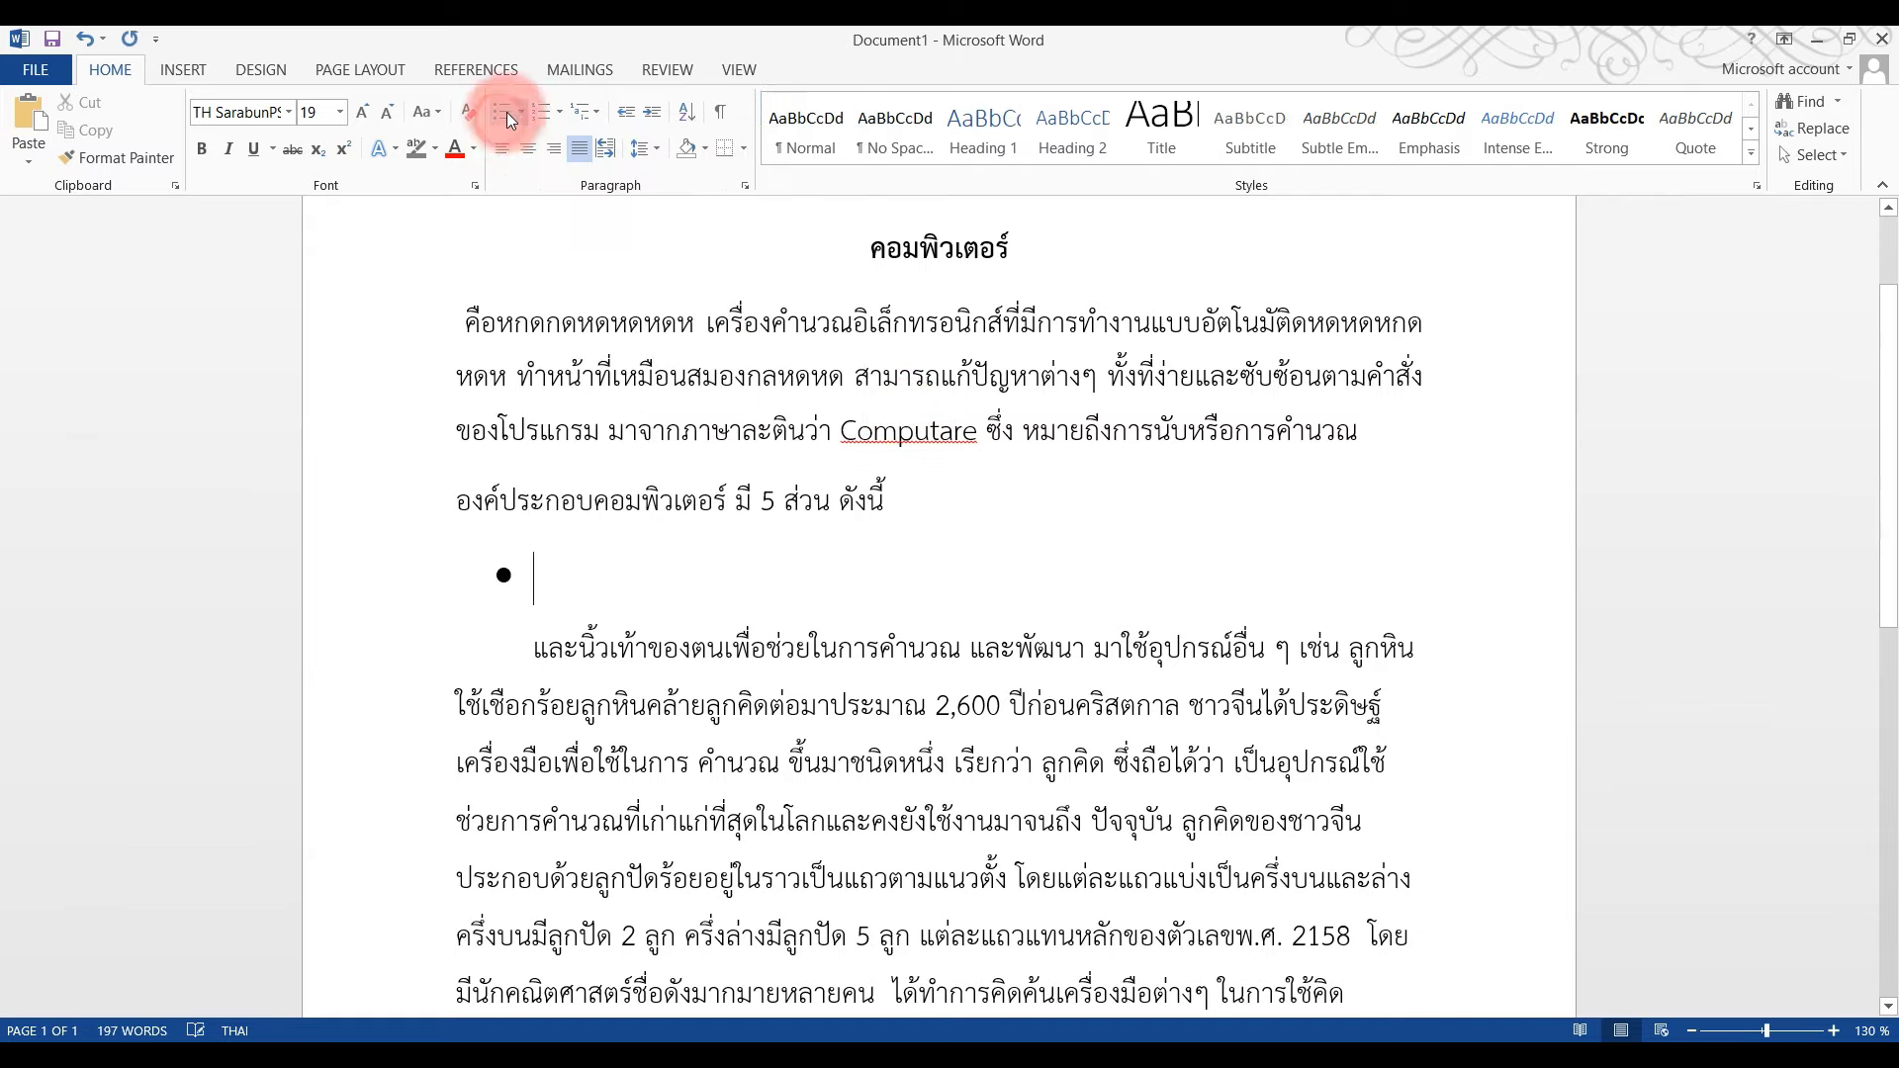
click(521, 115)
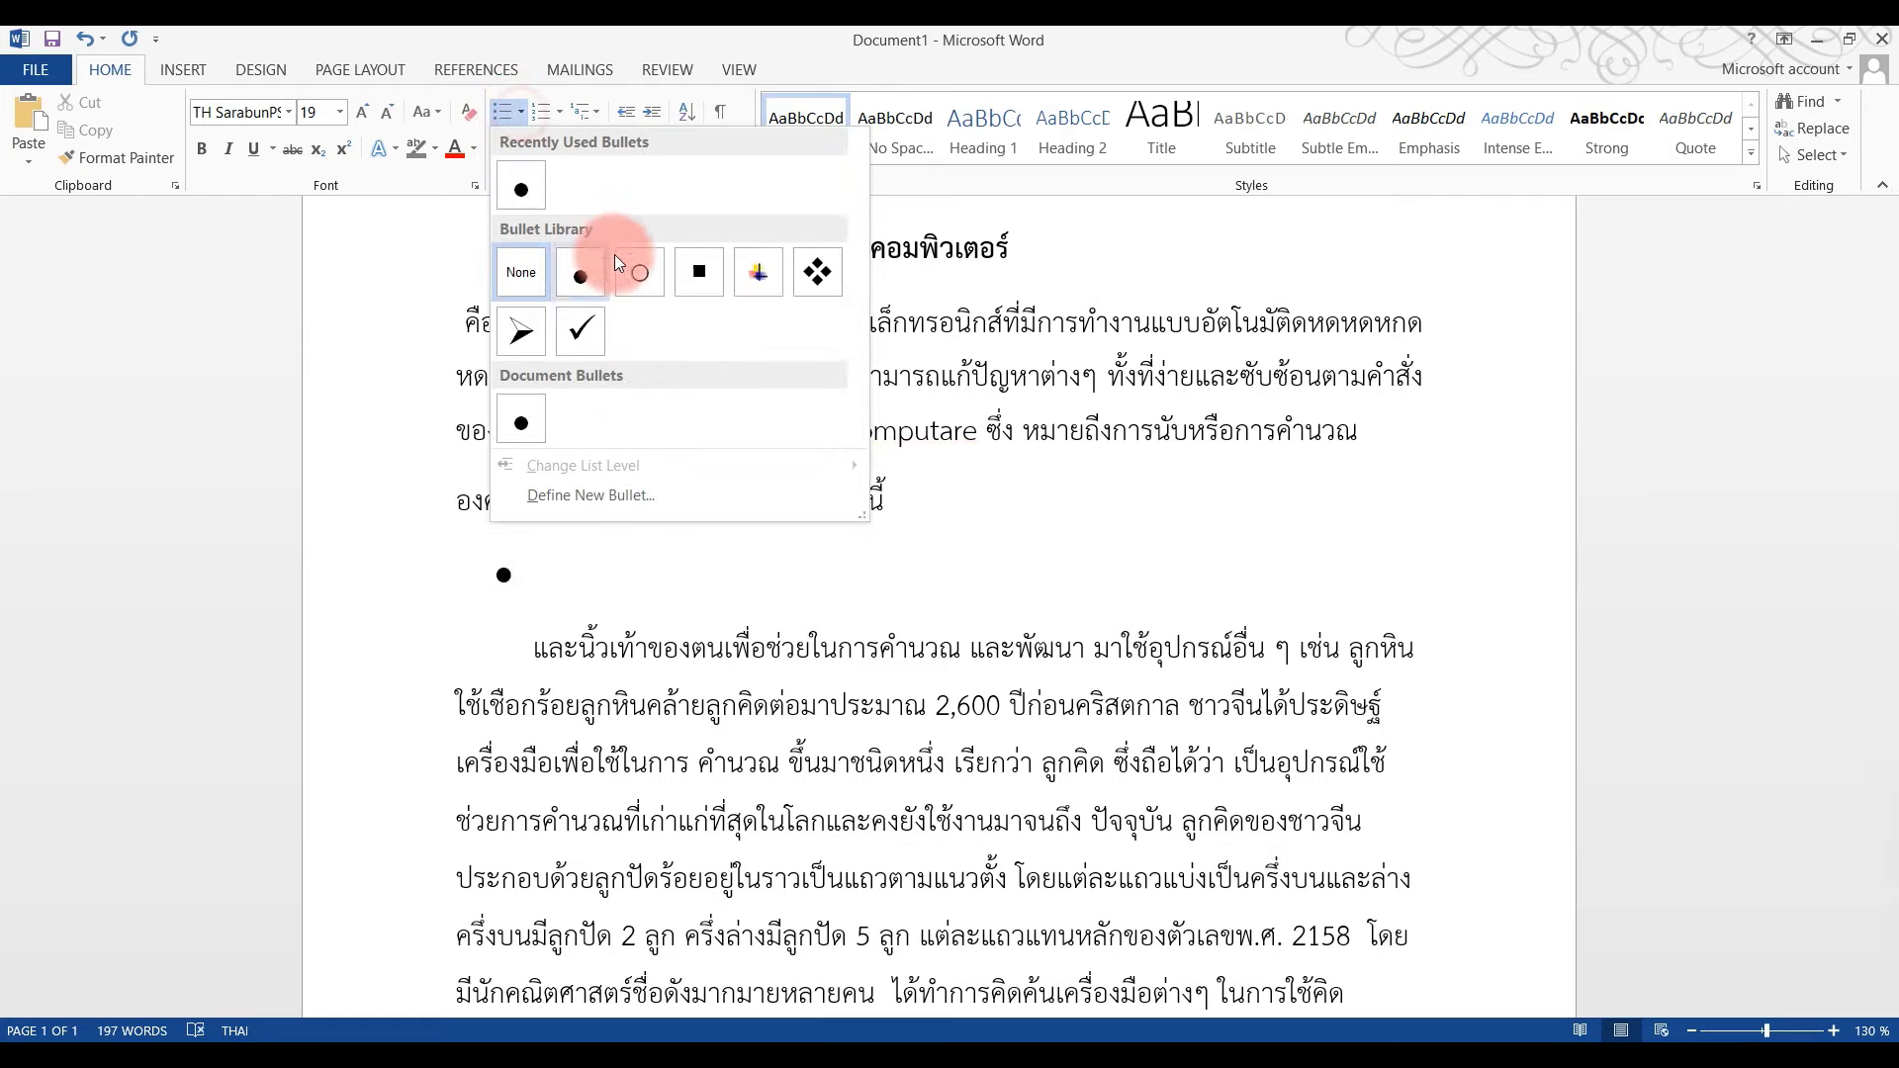
click(764, 282)
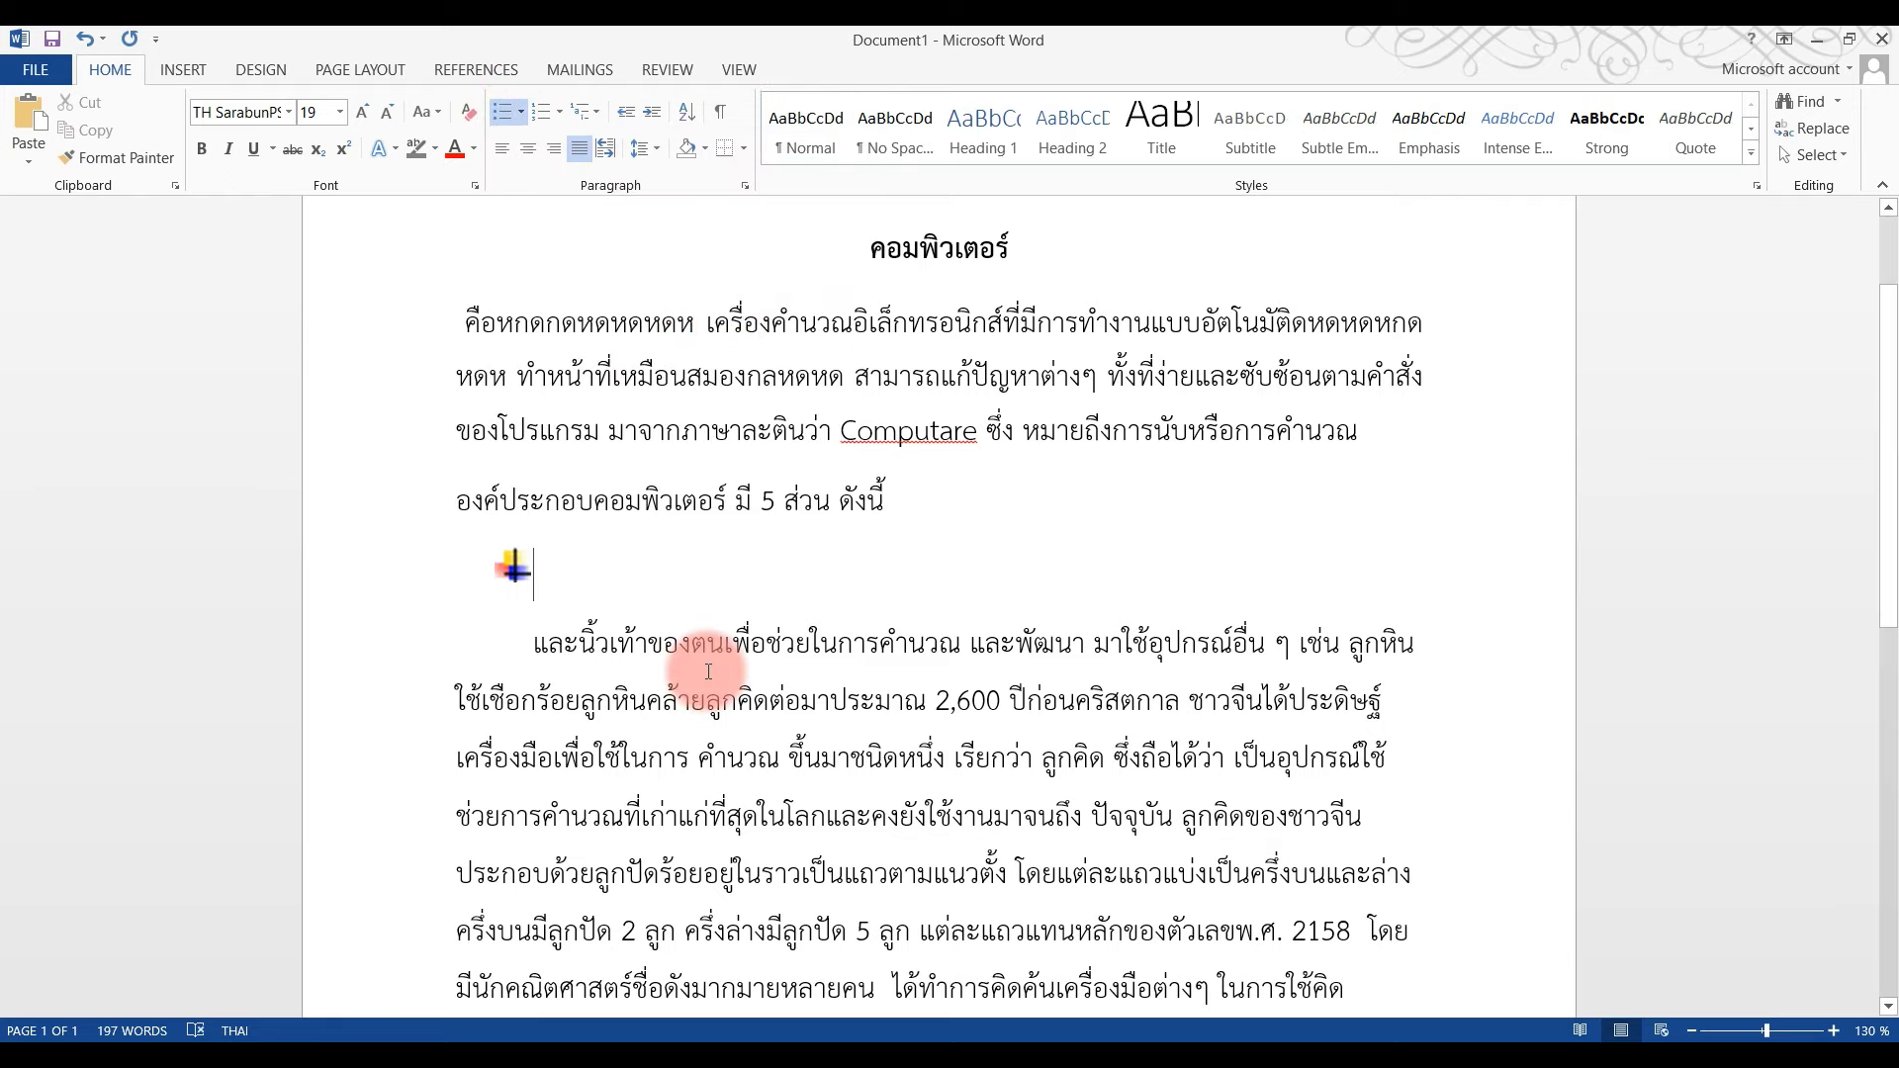
- Type the bullet items หน่วยป้อนข้อมูล, หน่วยประมวลผล and หน่วยบันทึกข้อมูล
text(หน่วย)
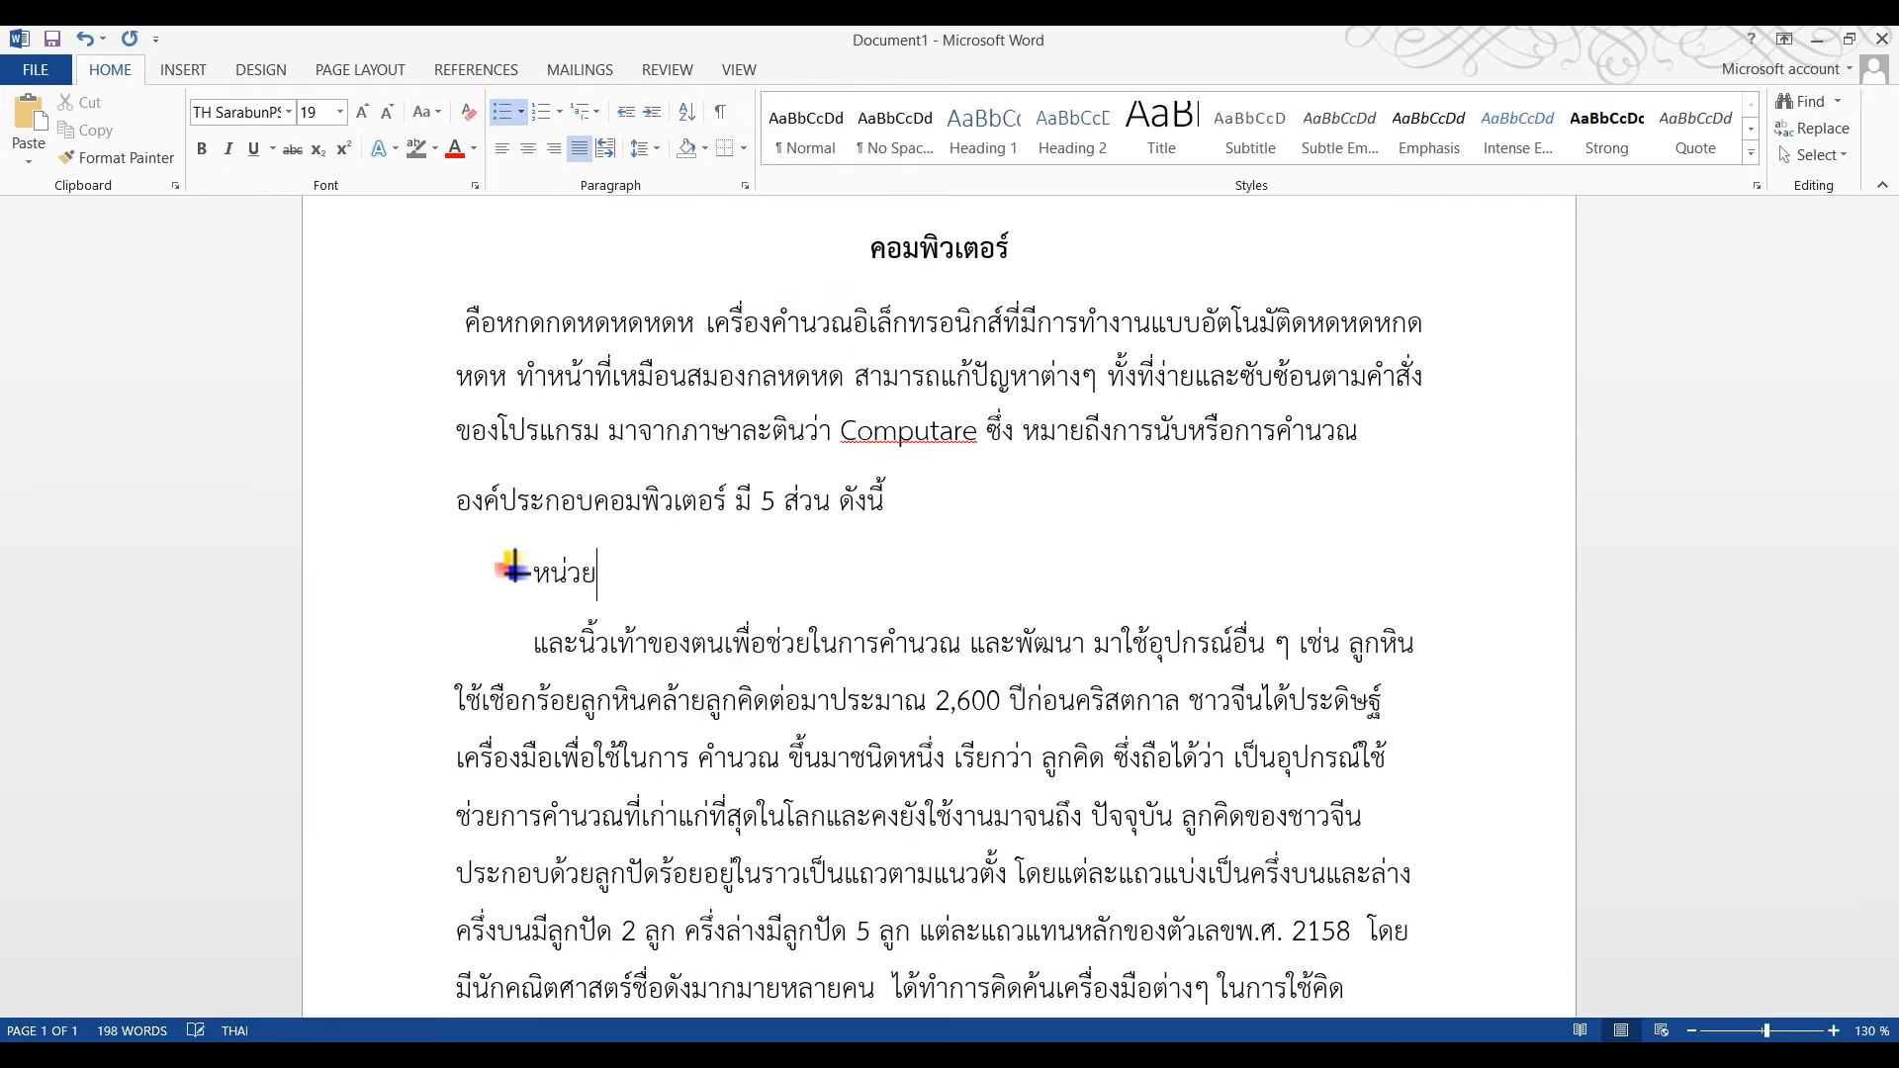
text(ป้อนข้)
text(อมูล)
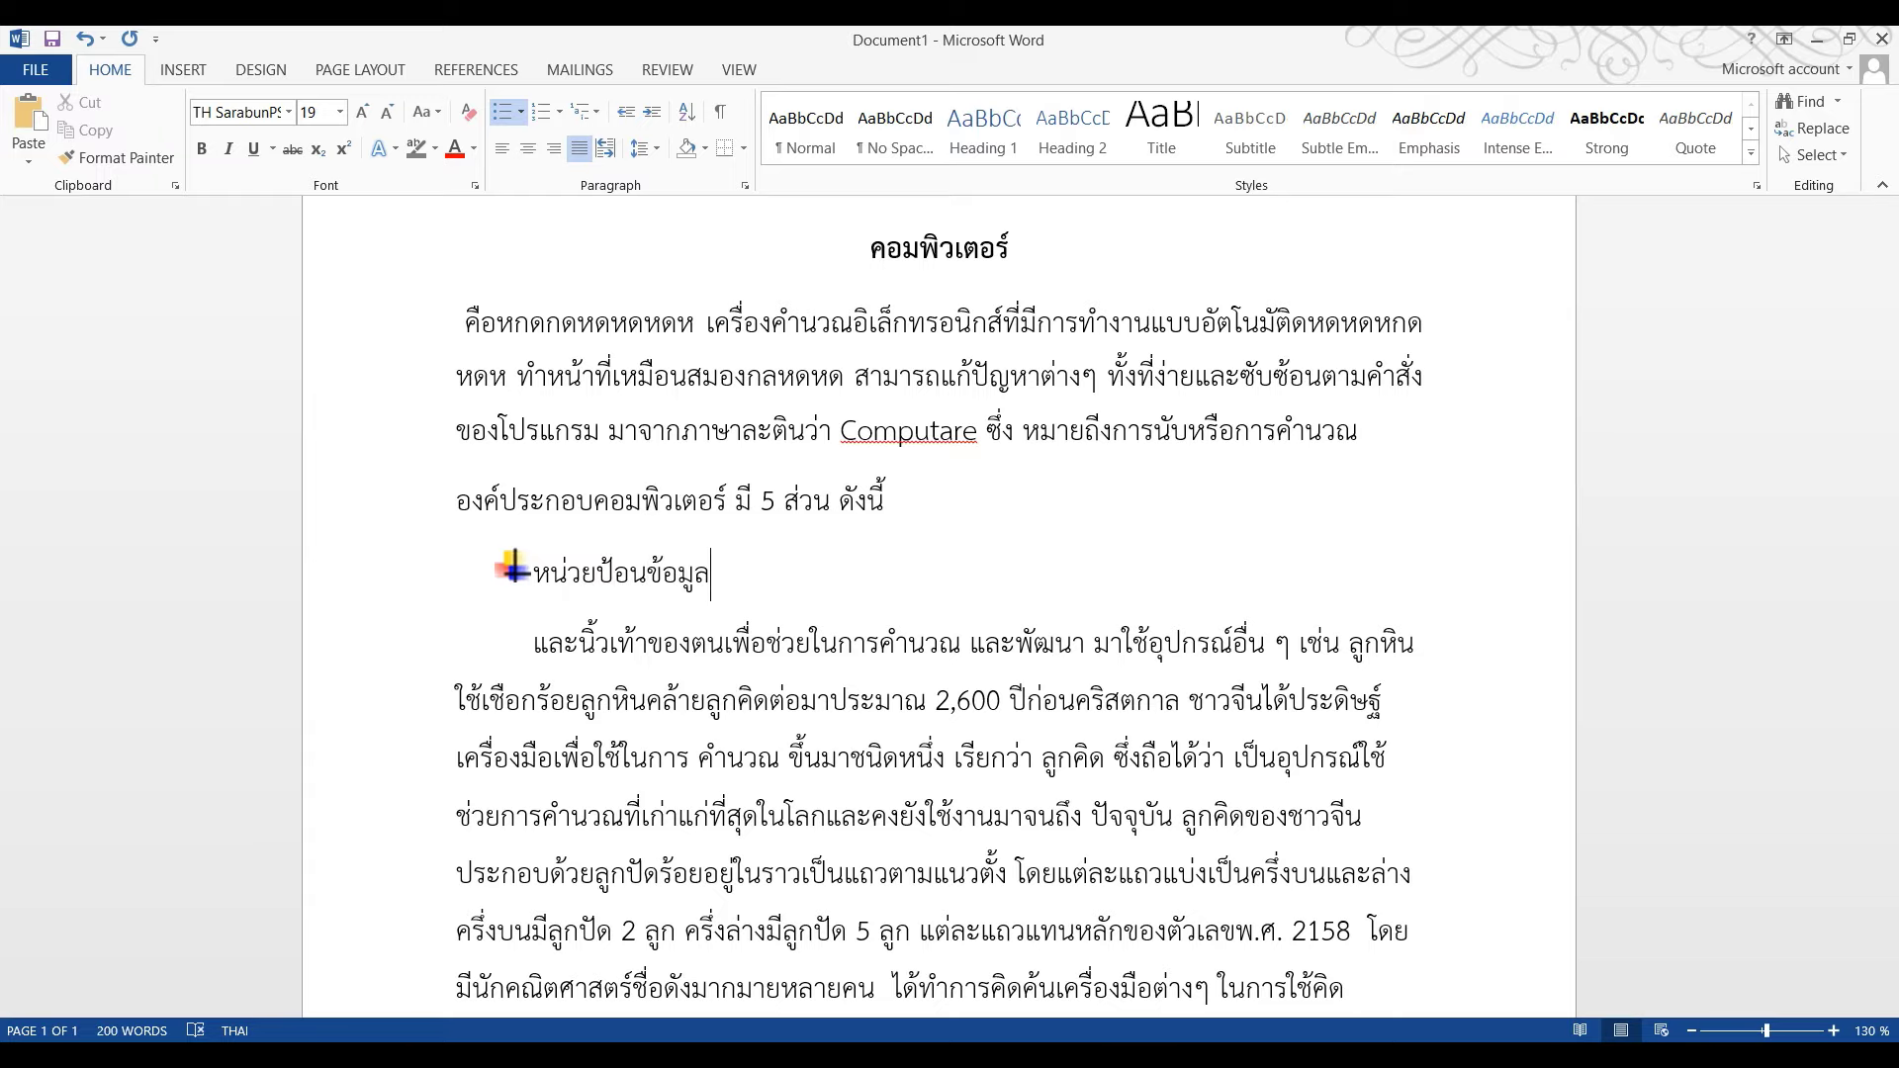
key(Return)
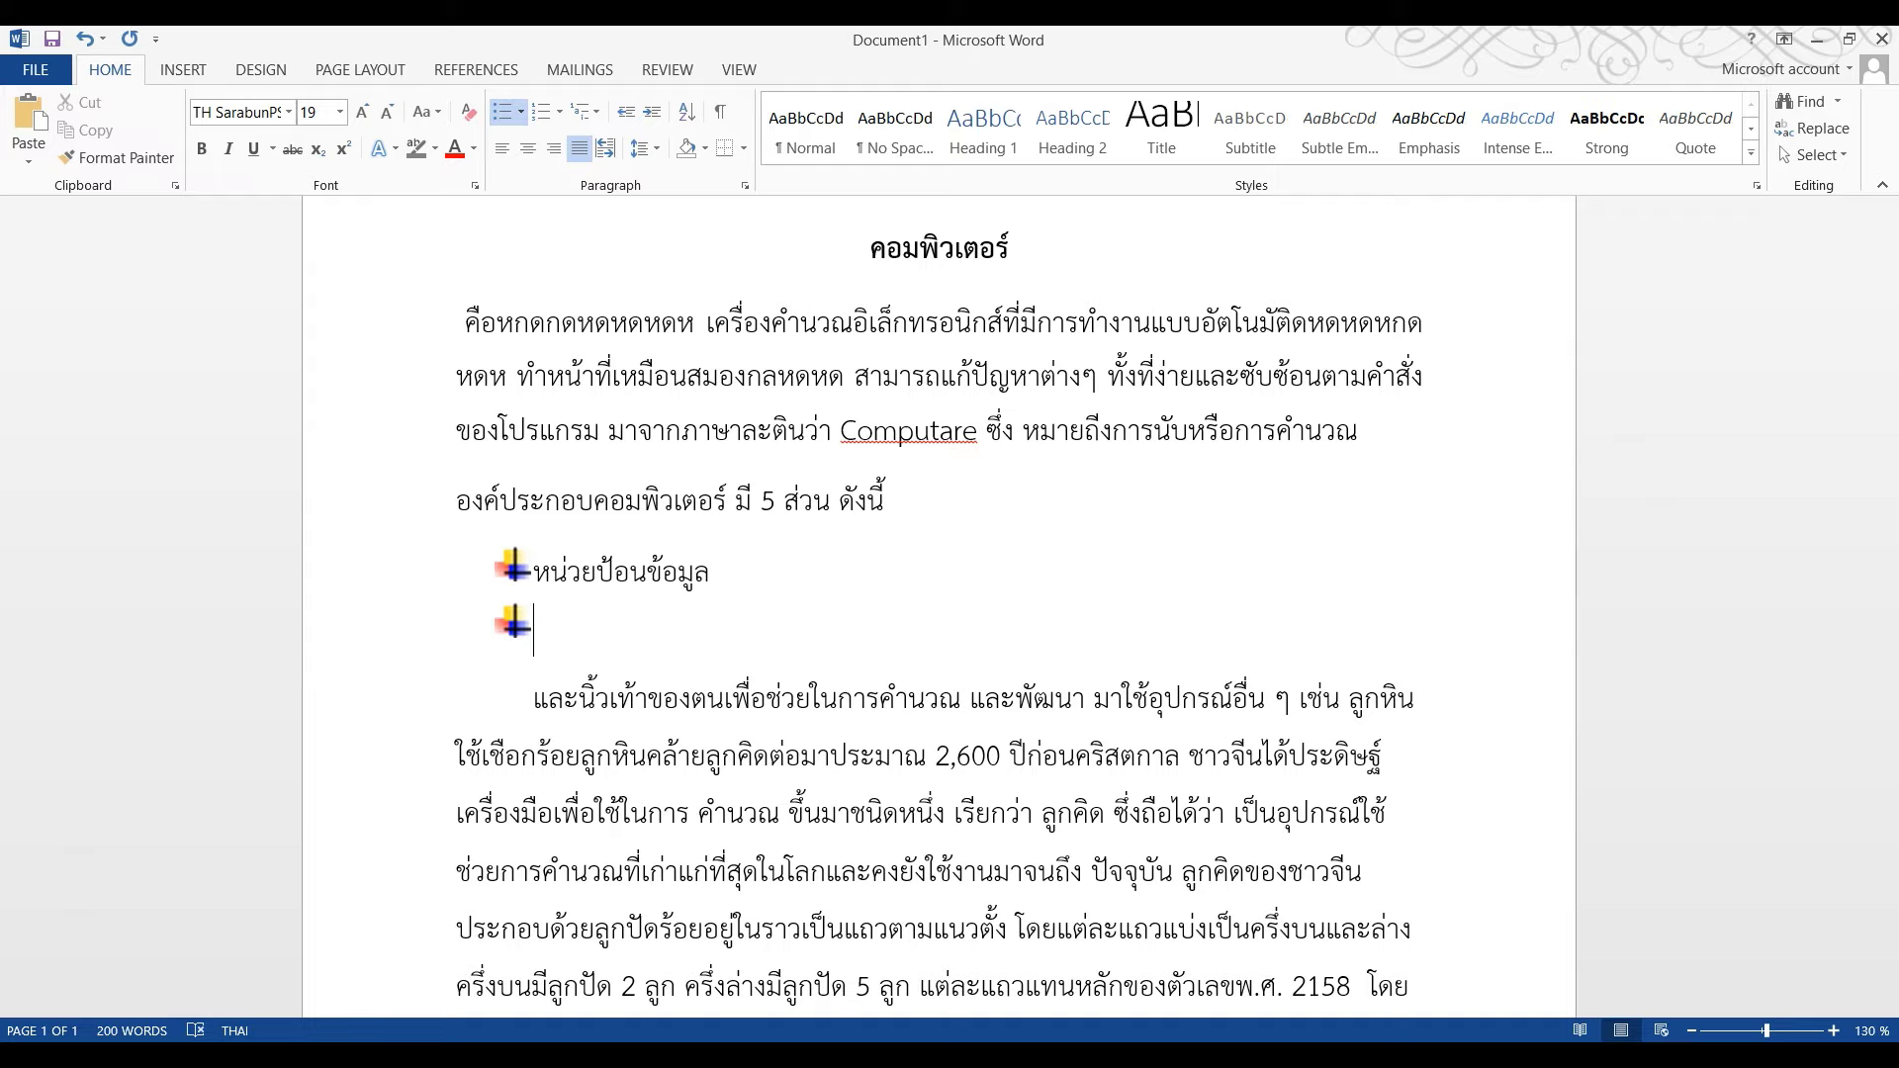
text(หน่วยปร)
key(BackSpace)
key(BackSpace)
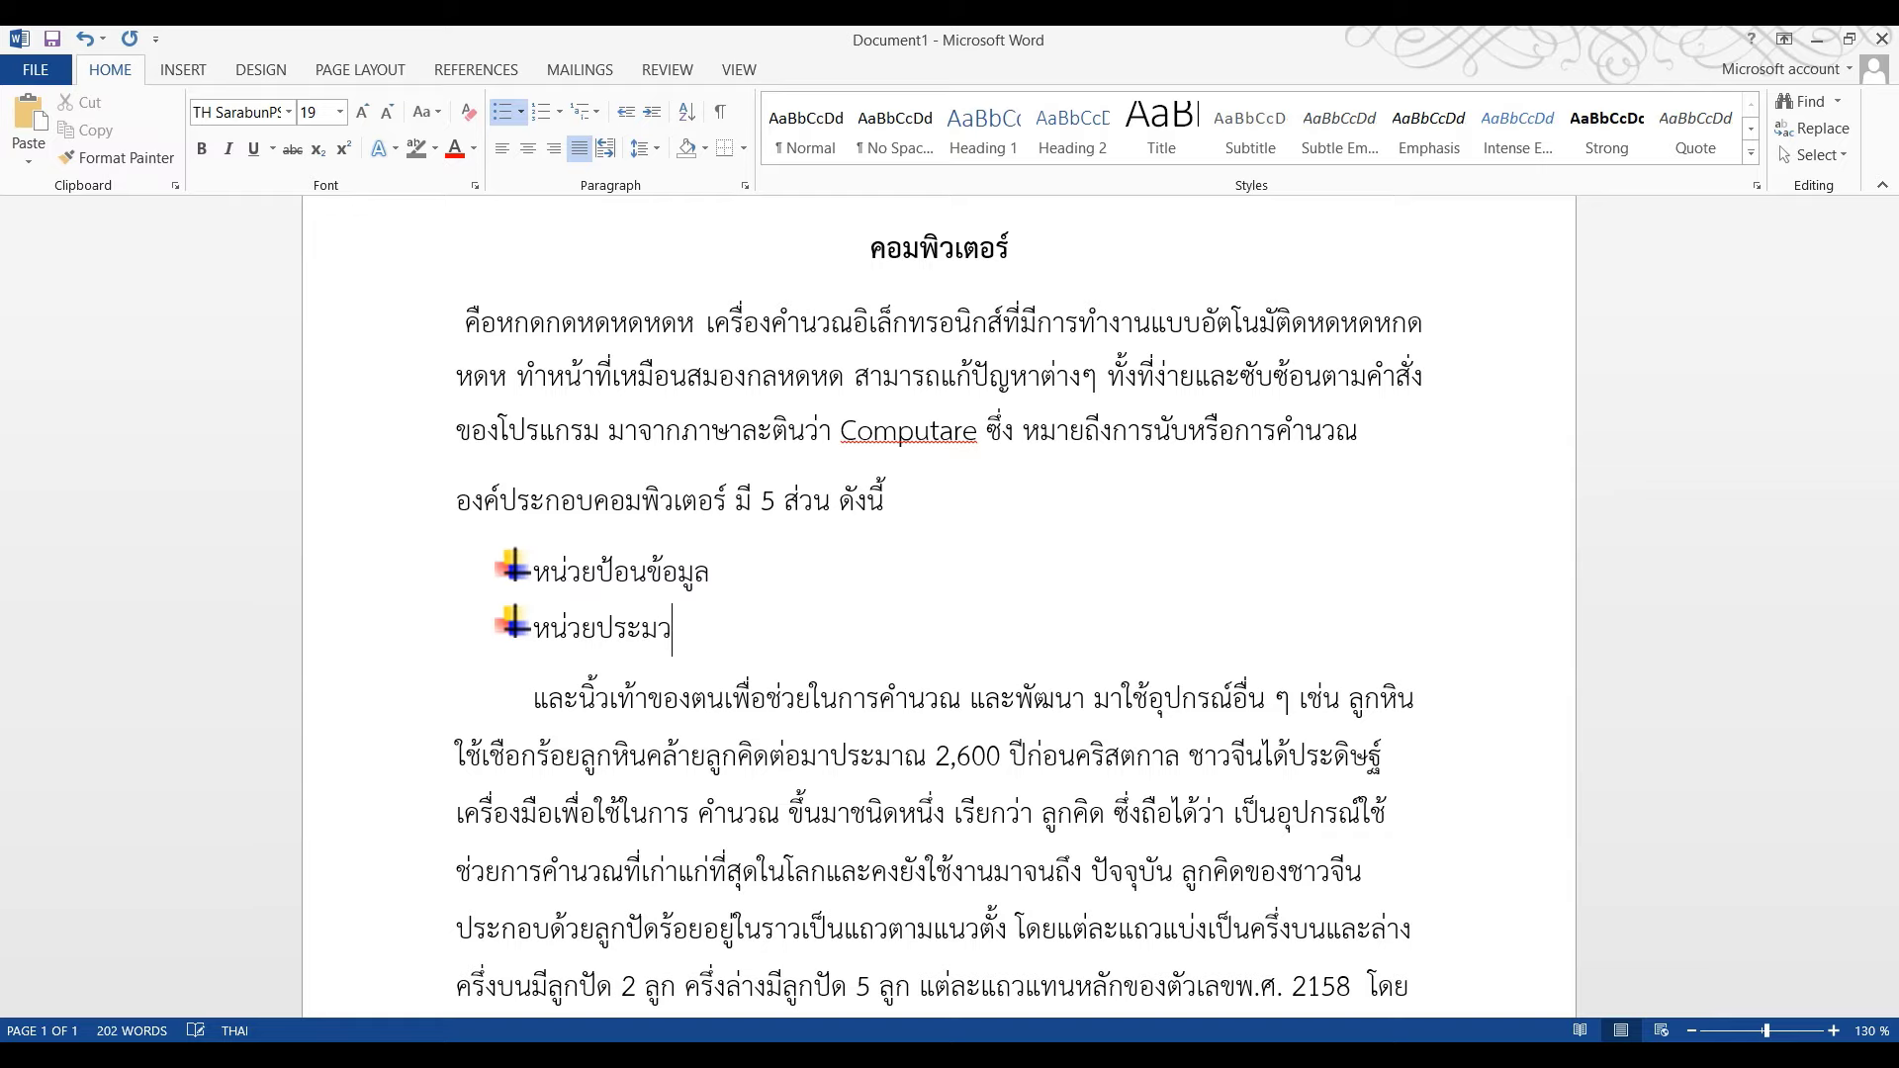
text(ลผล)
key(Return)
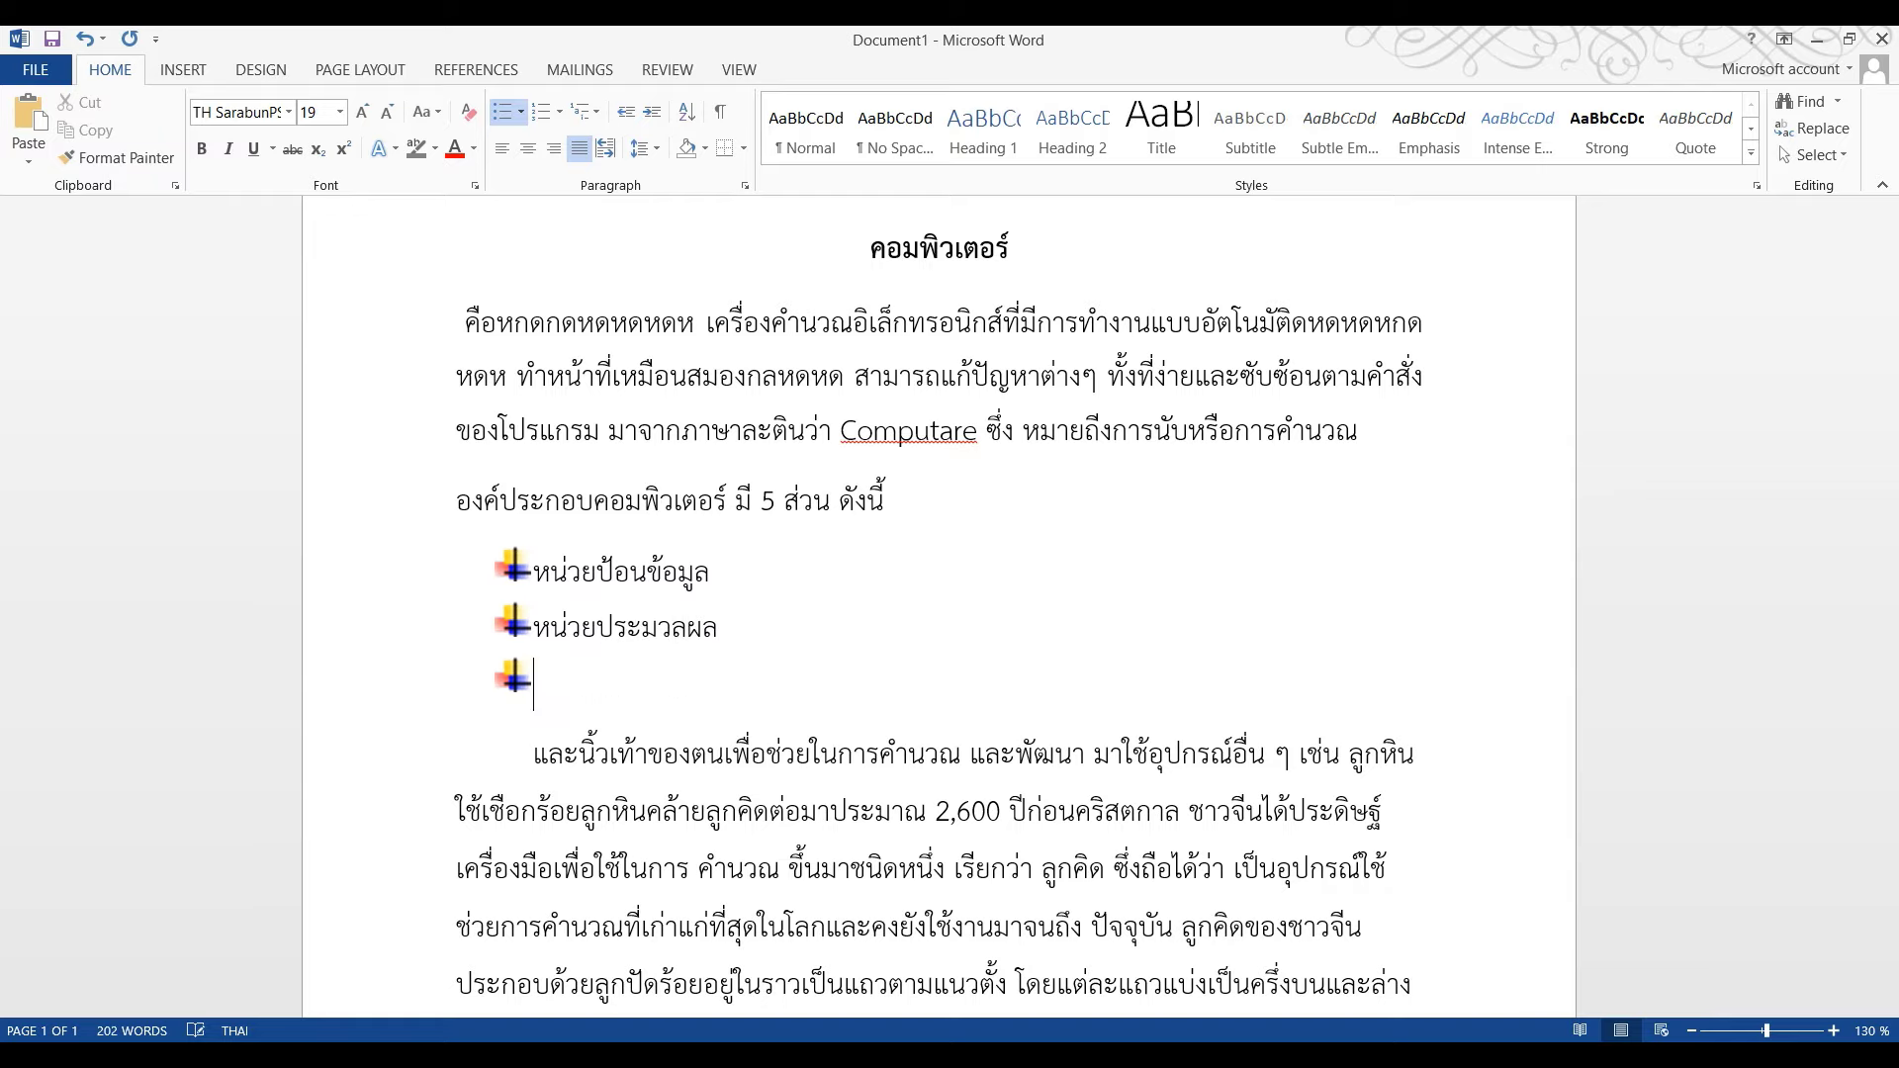
text(หน่อวย)
key(BackSpace)
key(BackSpace)
text(้อมูล)
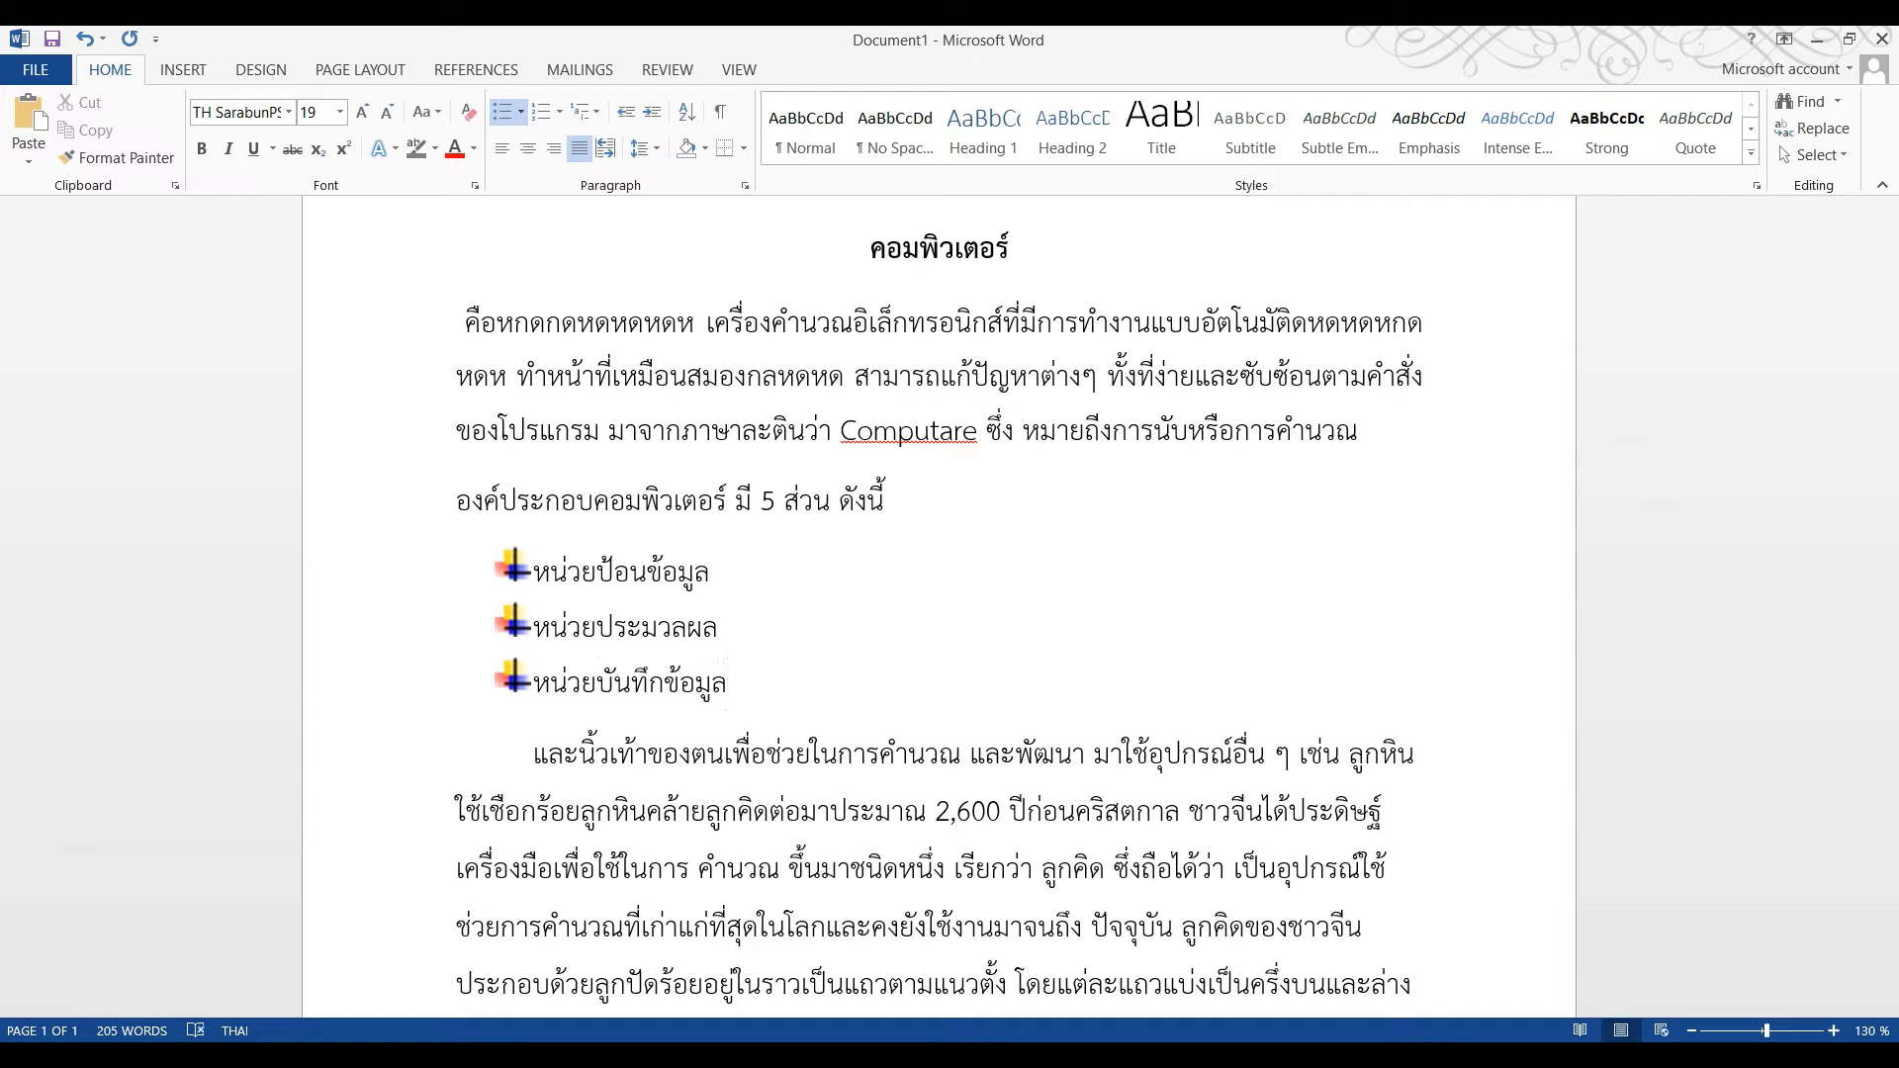
- Preview the Multilevel List options and close them without changes
click(602, 109)
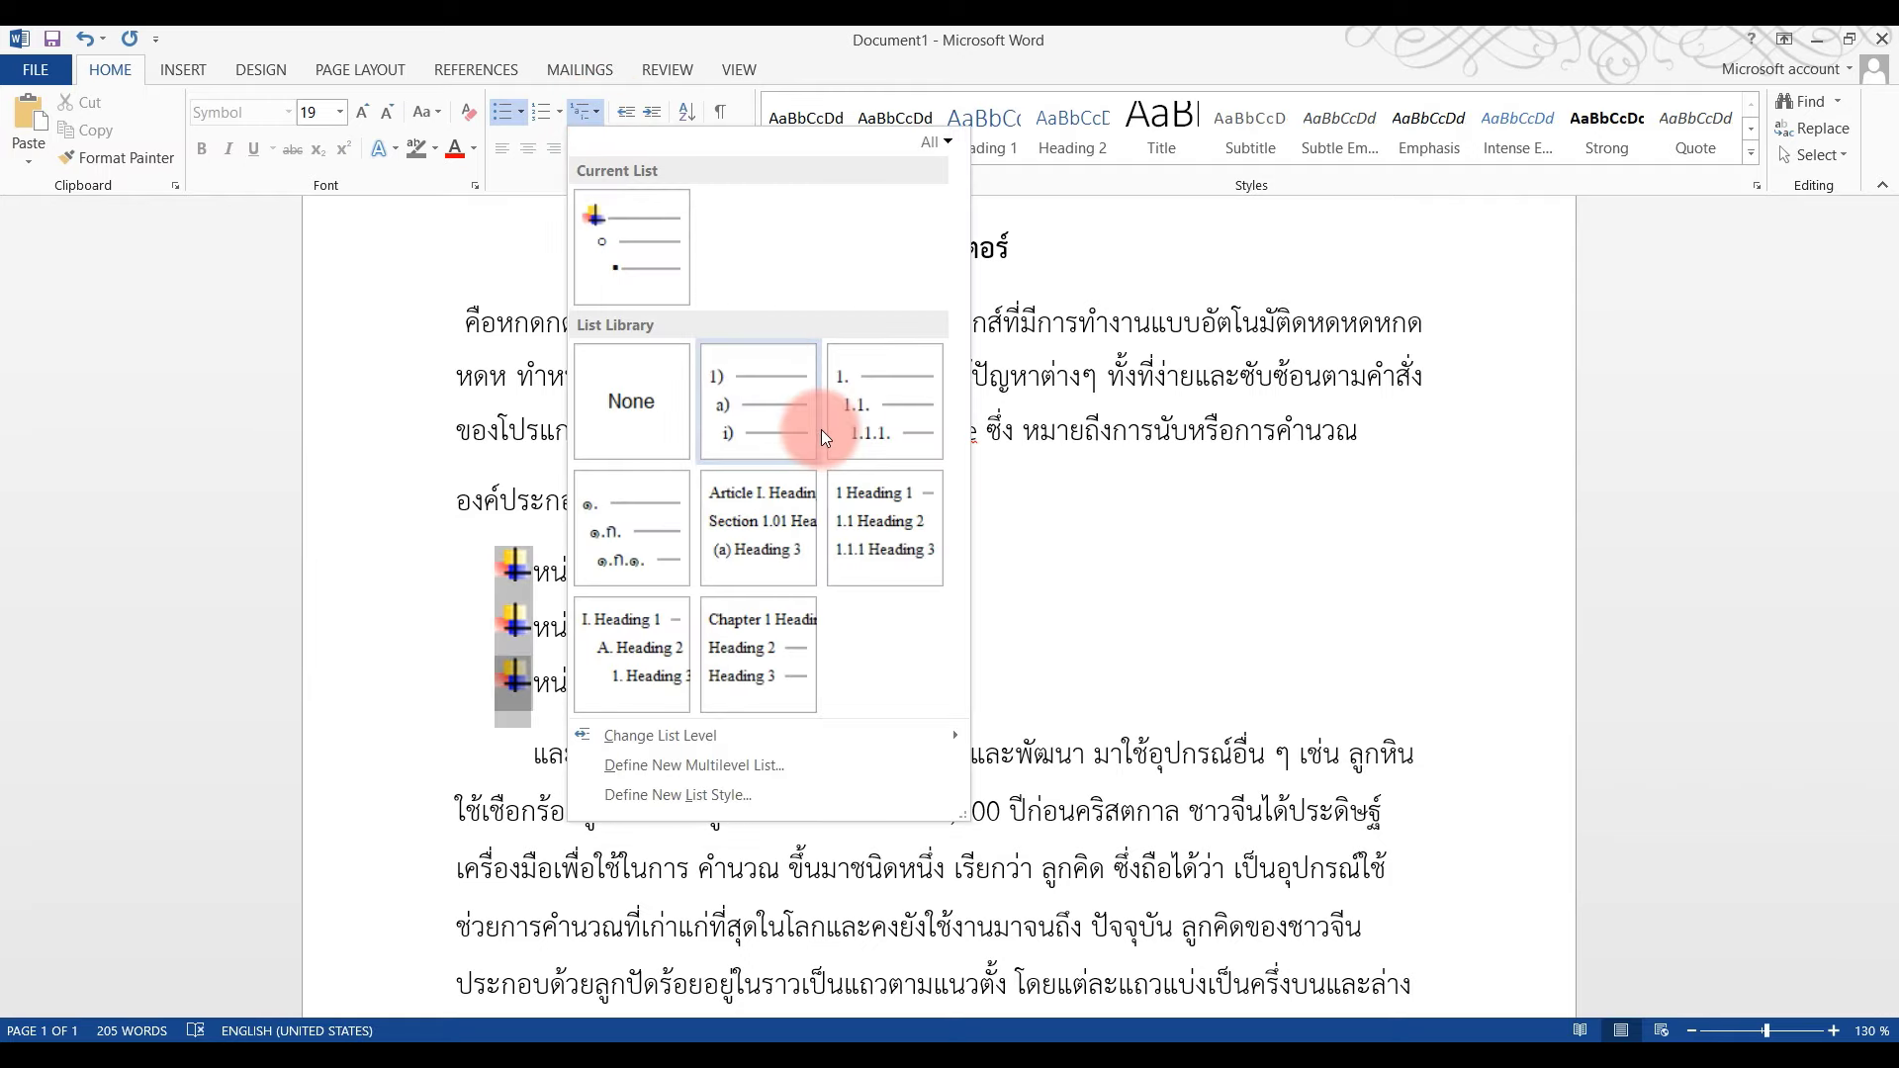
click(1147, 534)
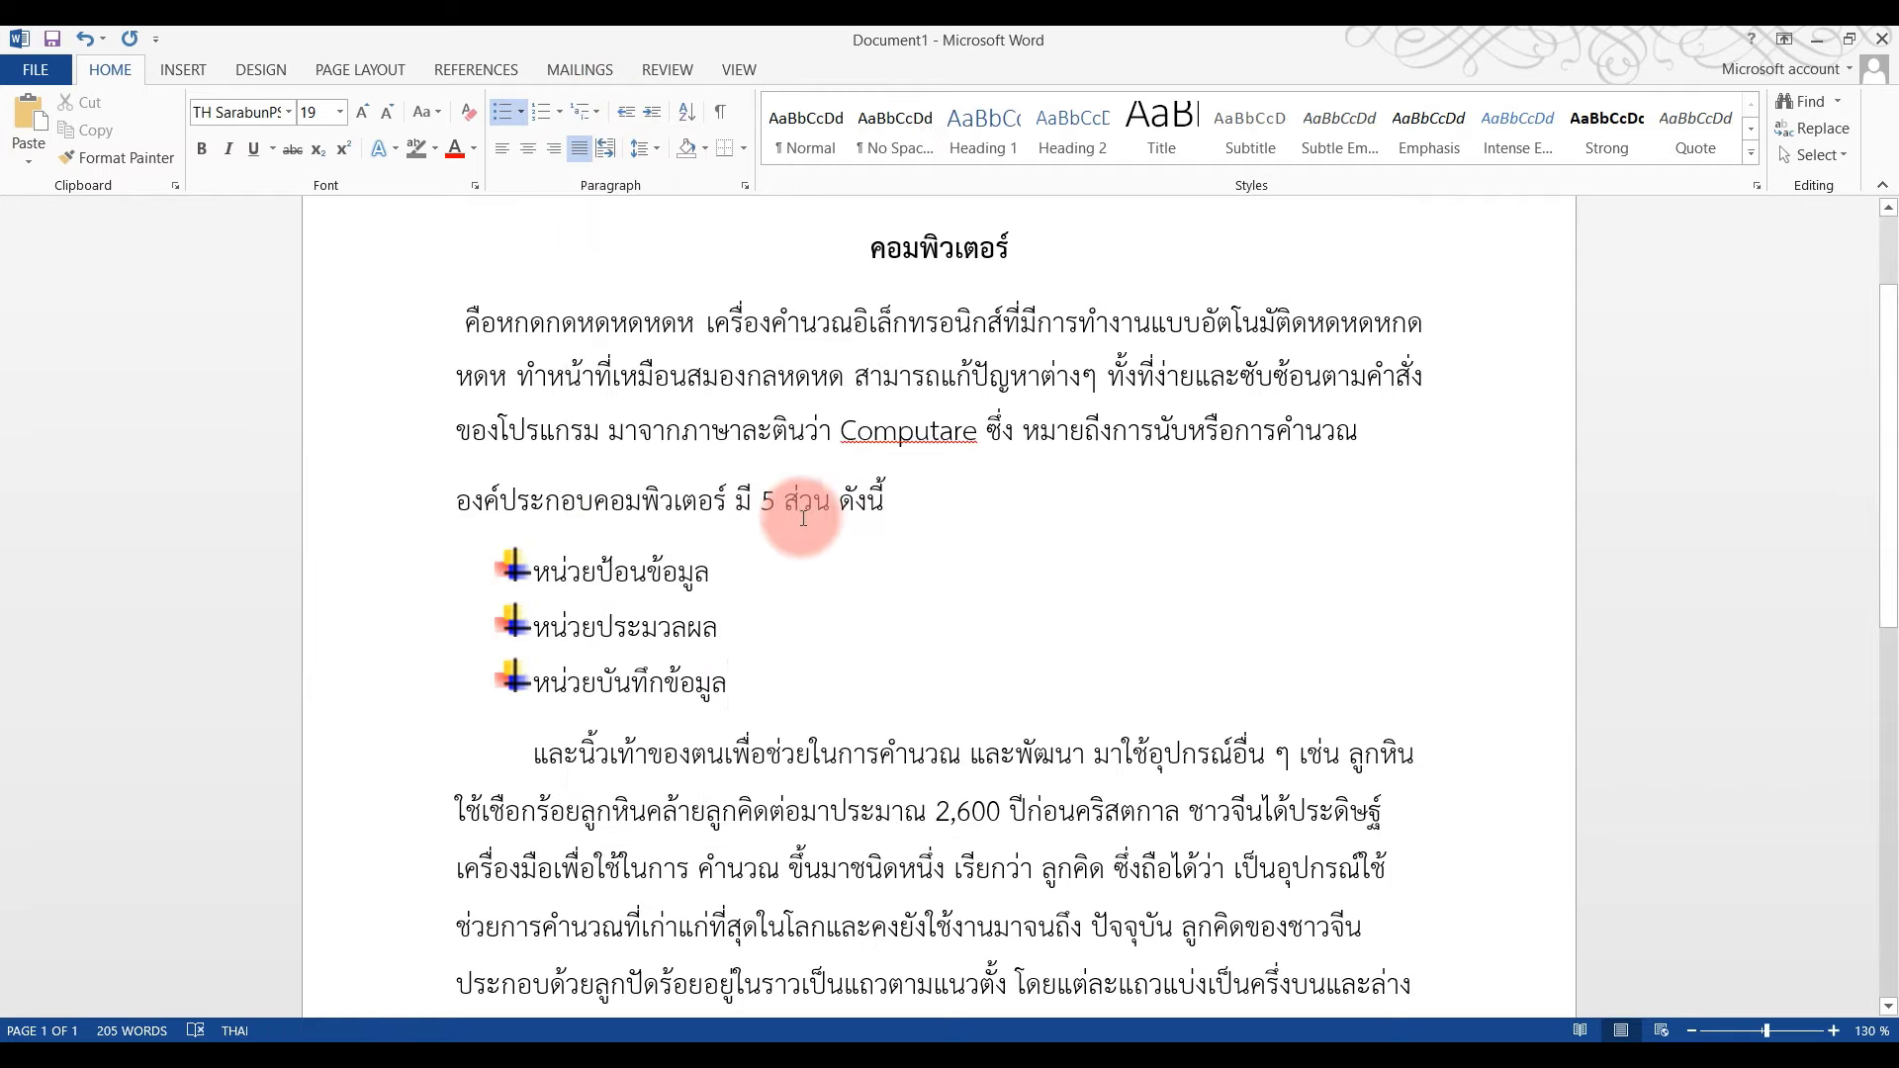
click(920, 613)
scroll(925, 617, down, 3)
scroll(925, 617, up, 5)
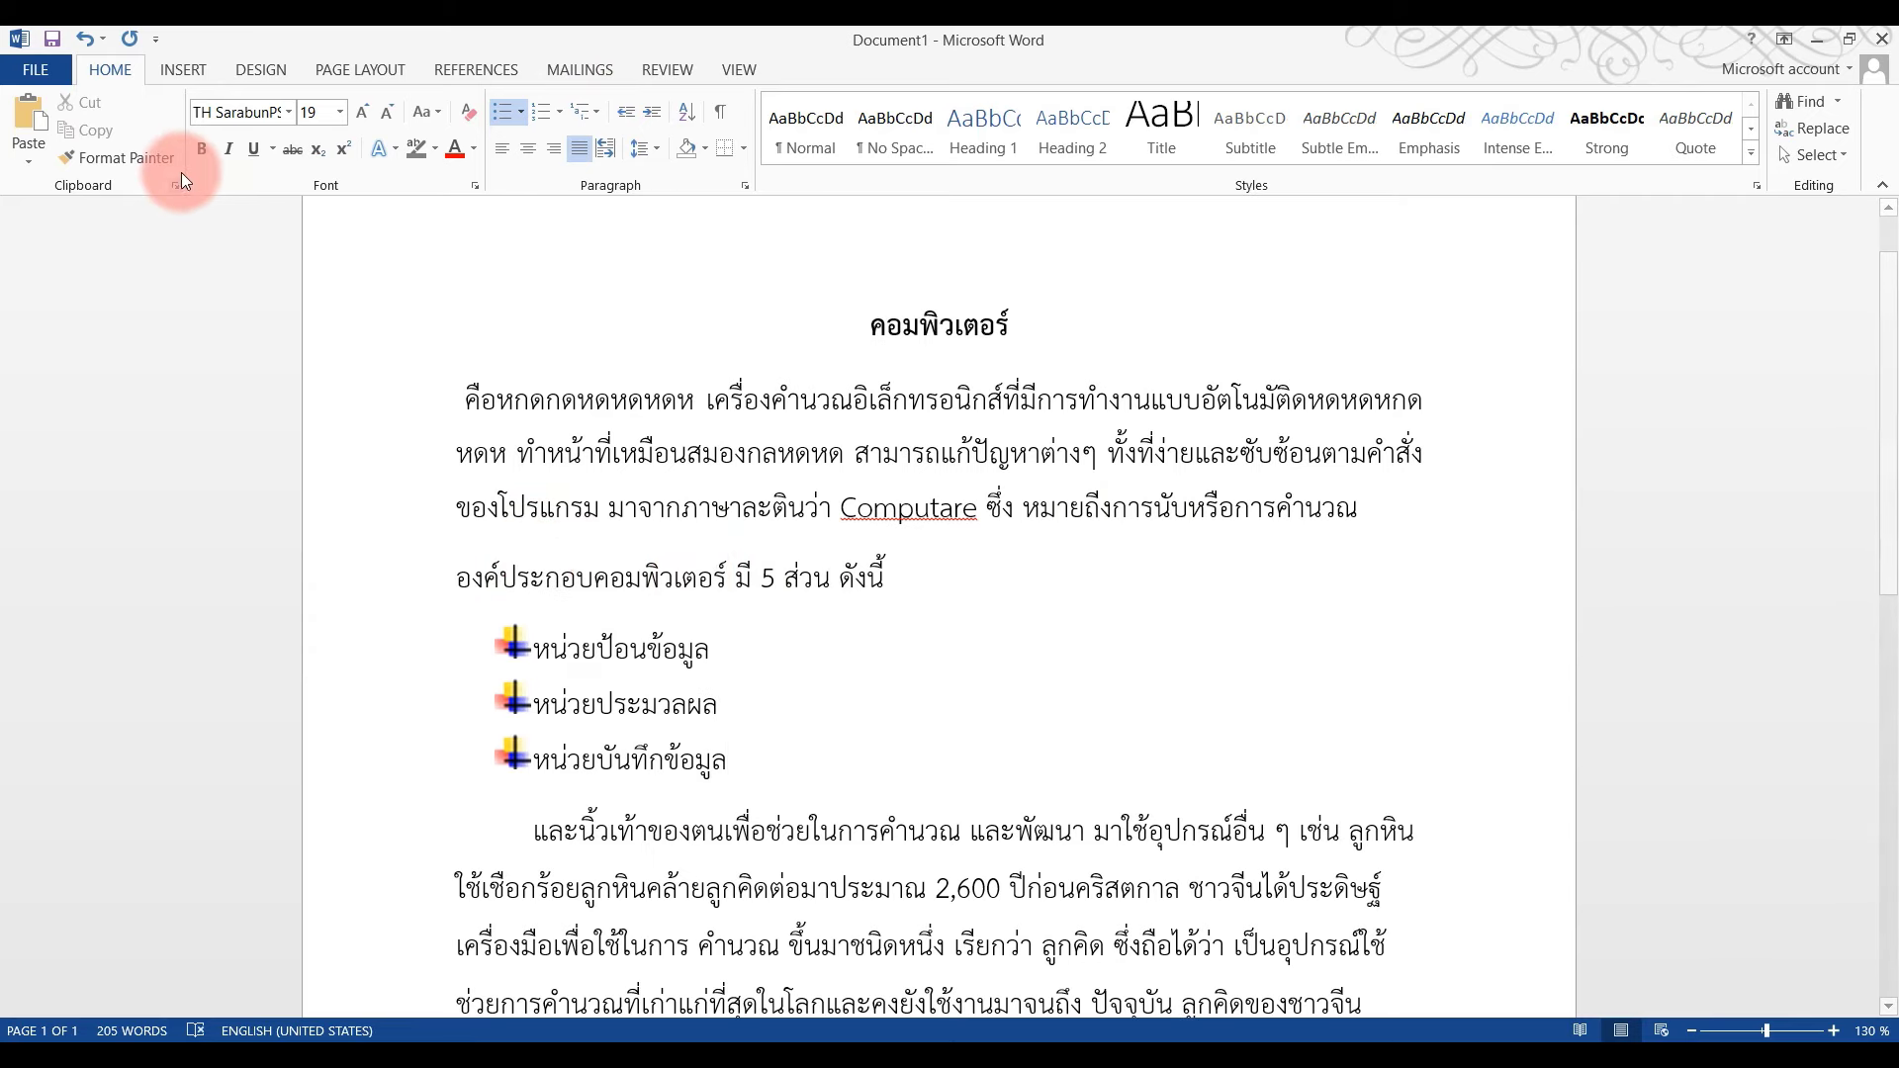
scroll(688, 698, down, 6)
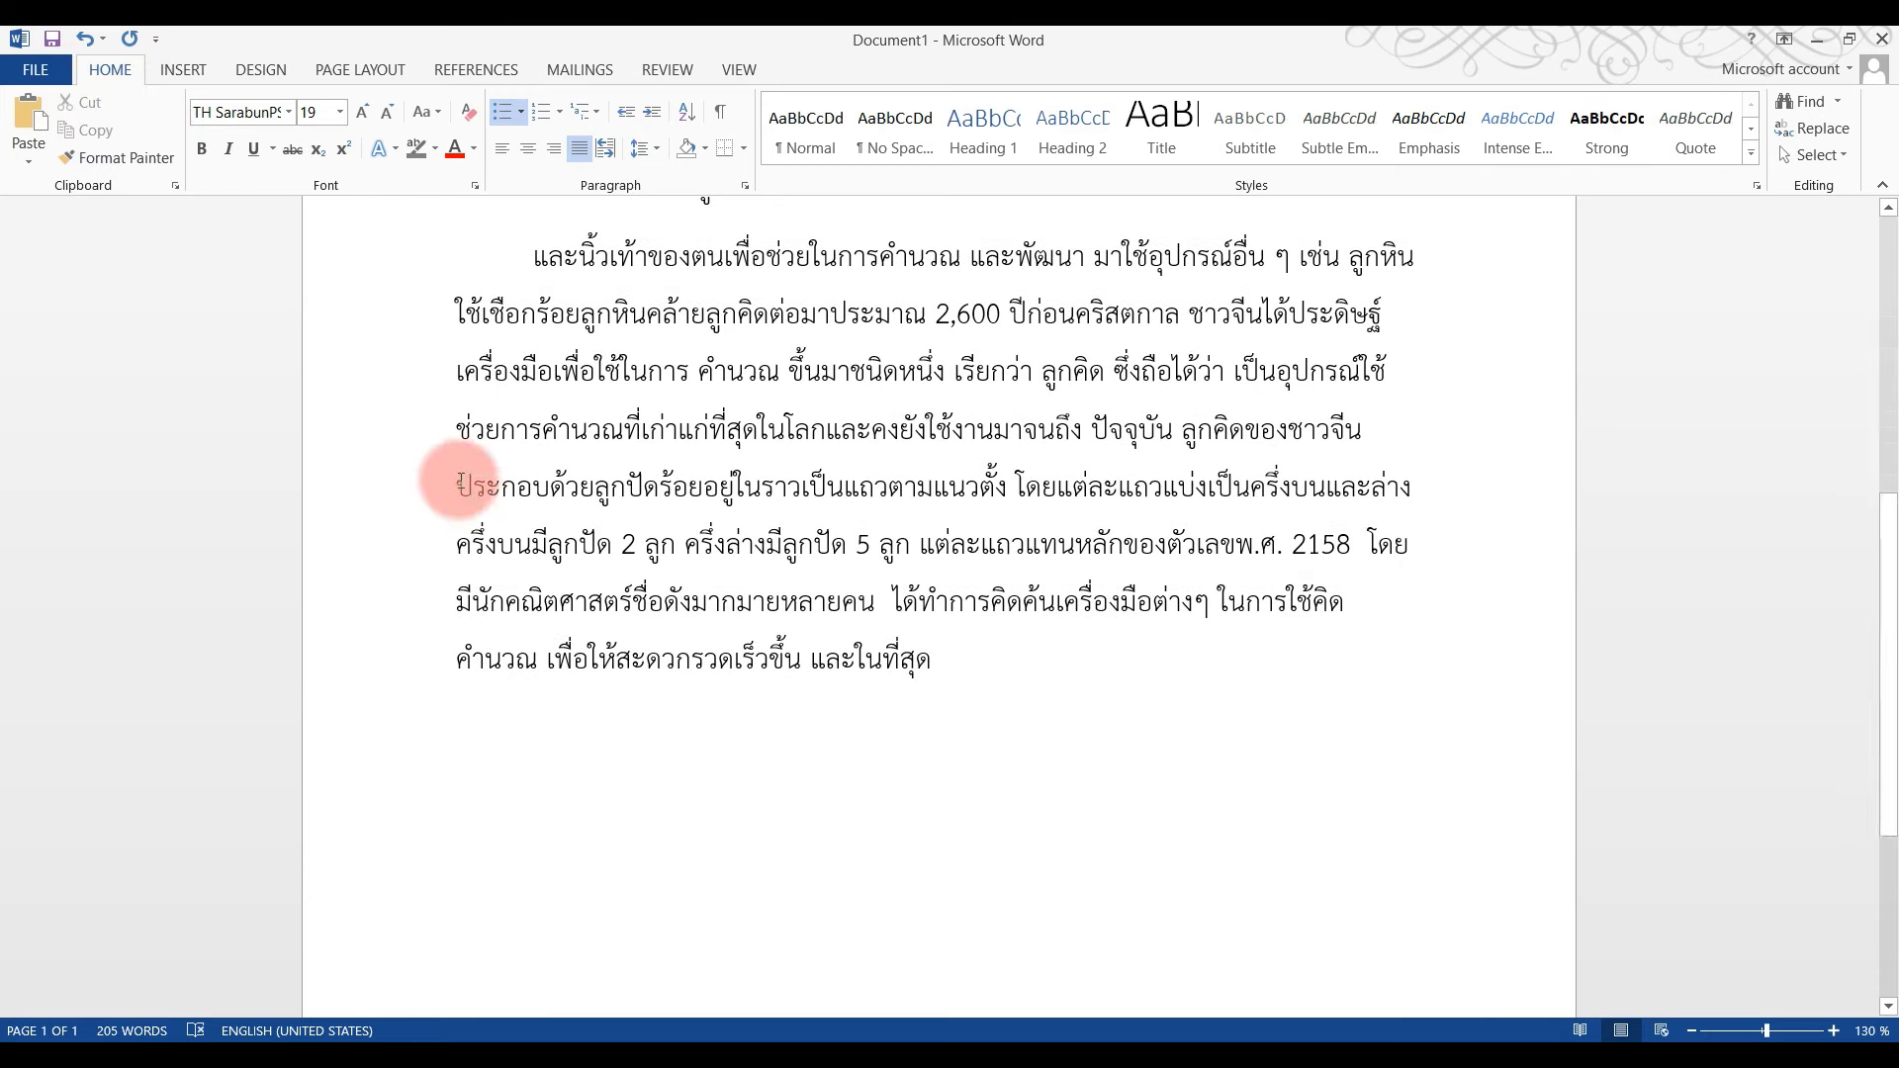
scroll(436, 445, up, 5)
scroll(435, 425, up, 1)
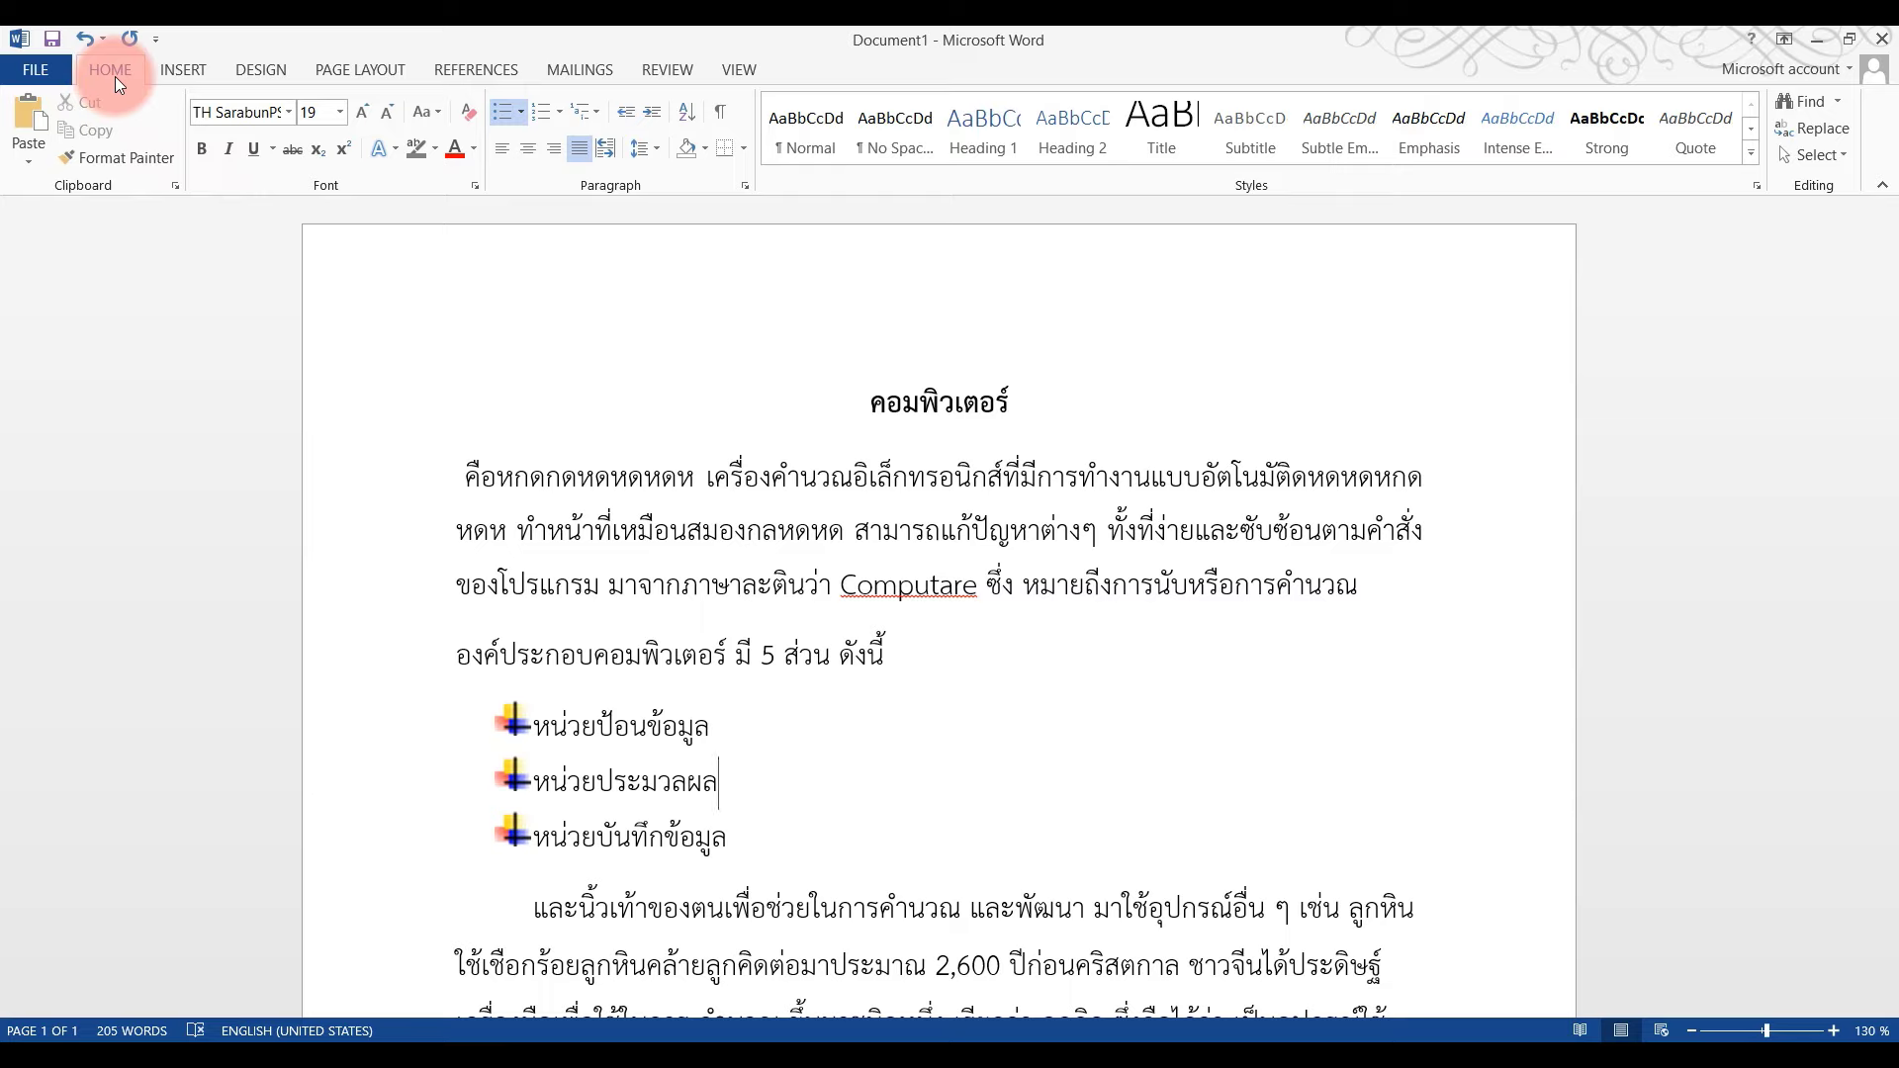
- Enlarge the คอมพิวเตอร์ title to size 24 with Grow Font
drag(1068, 396, 772, 401)
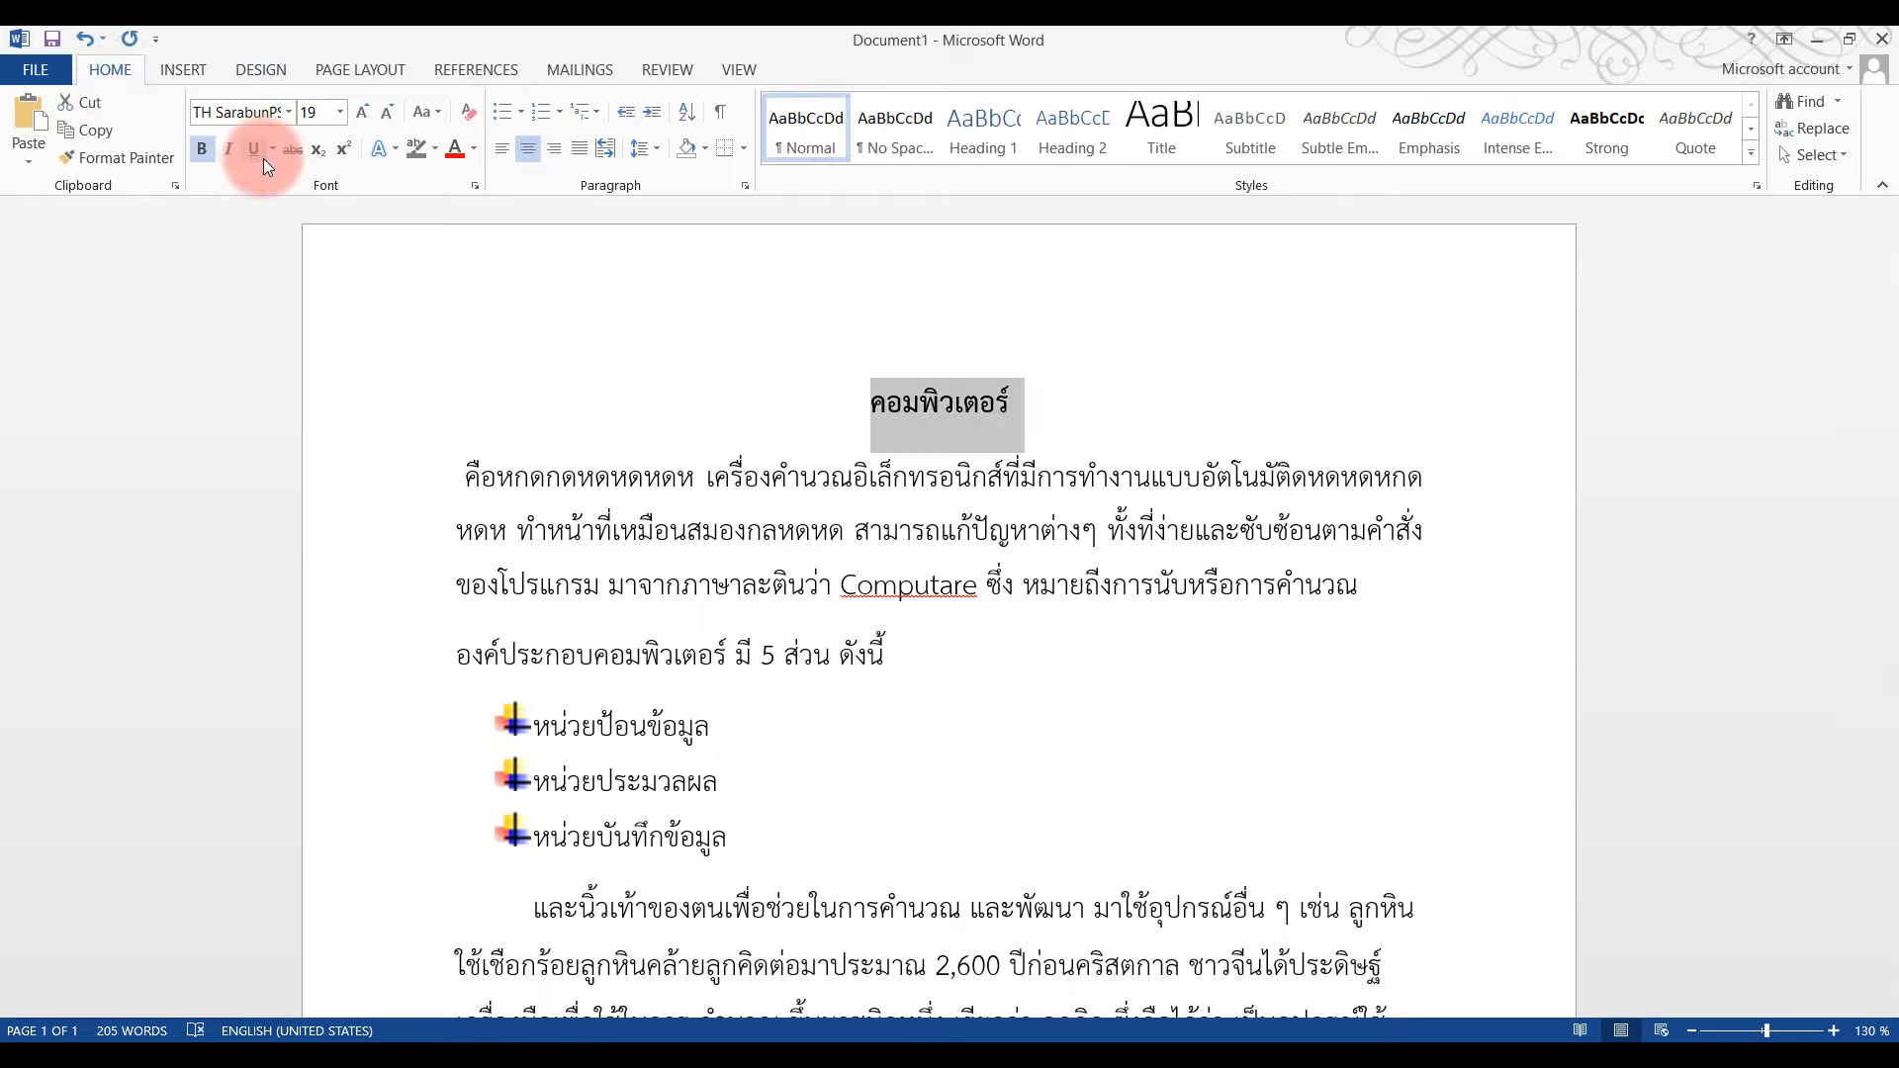
click(361, 111)
click(360, 111)
click(360, 110)
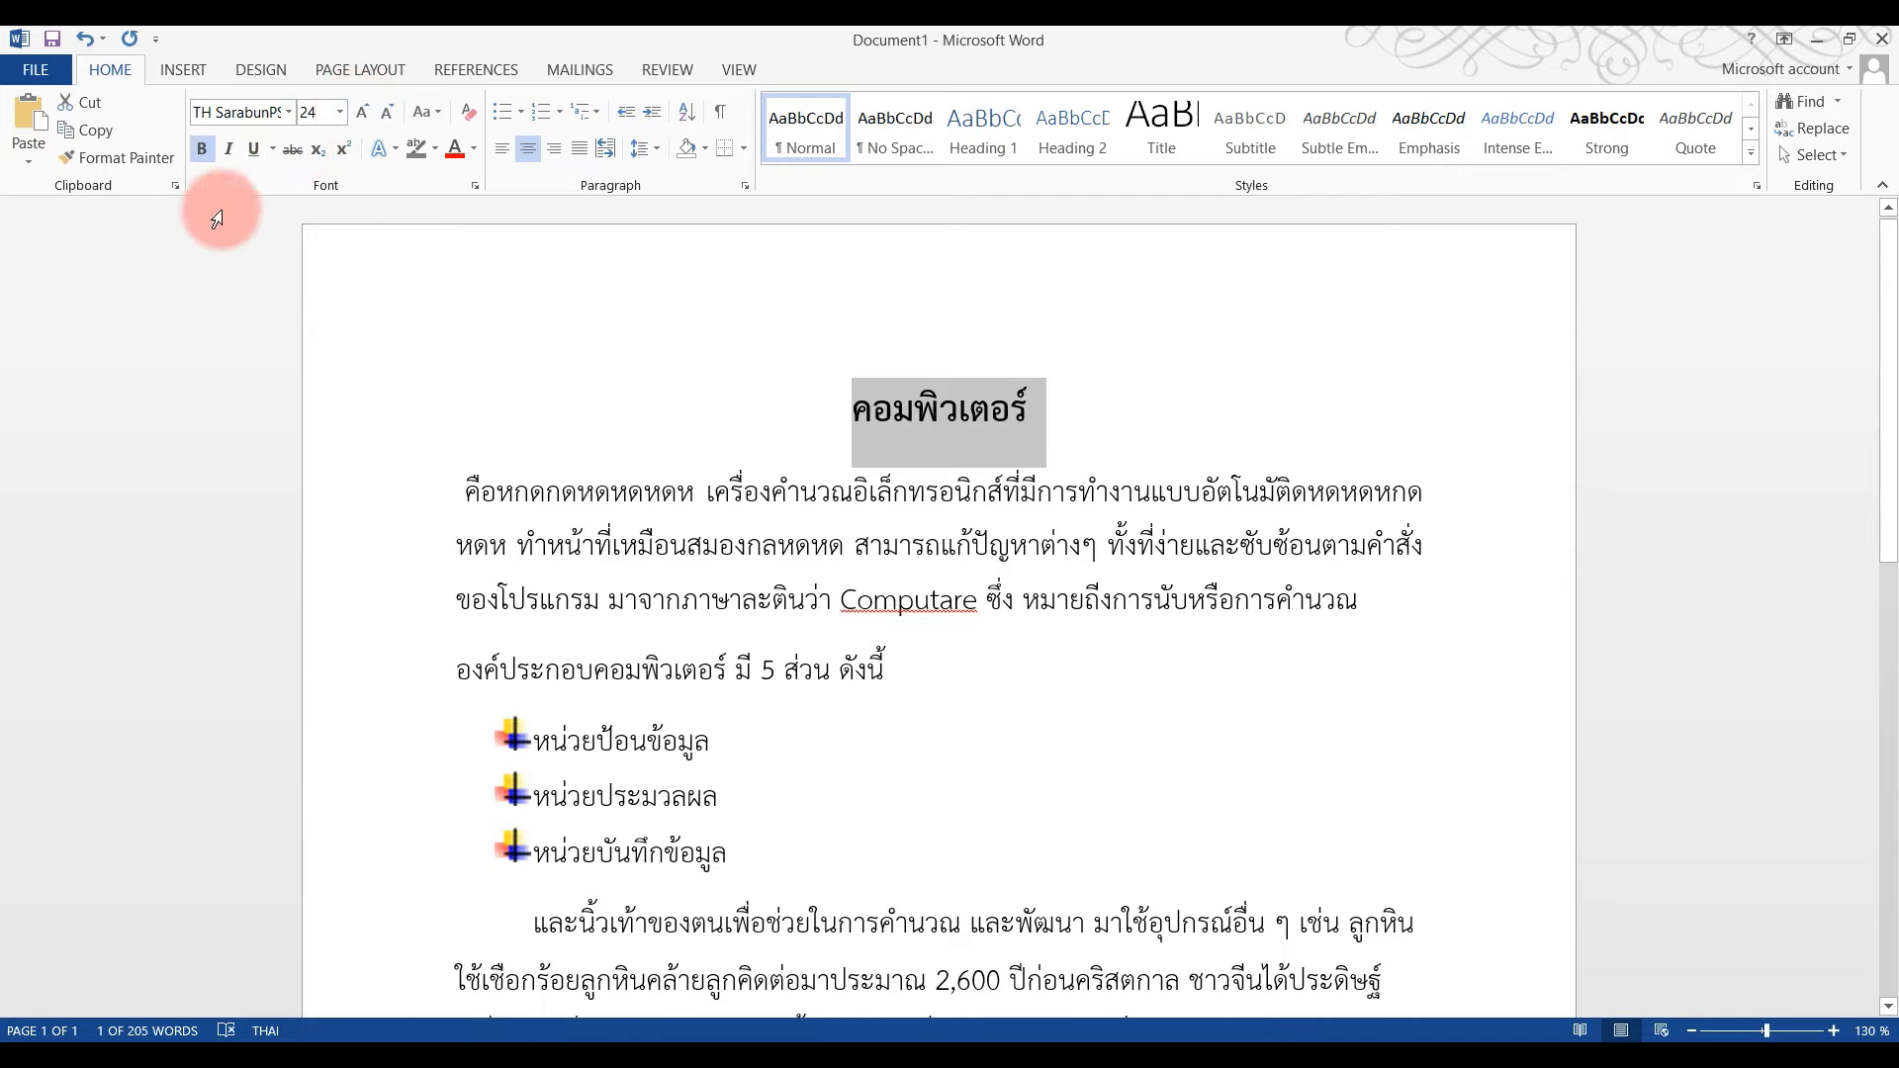
scroll(161, 319, down, 3)
scroll(903, 993, down, 8)
scroll(566, 995, up, 5)
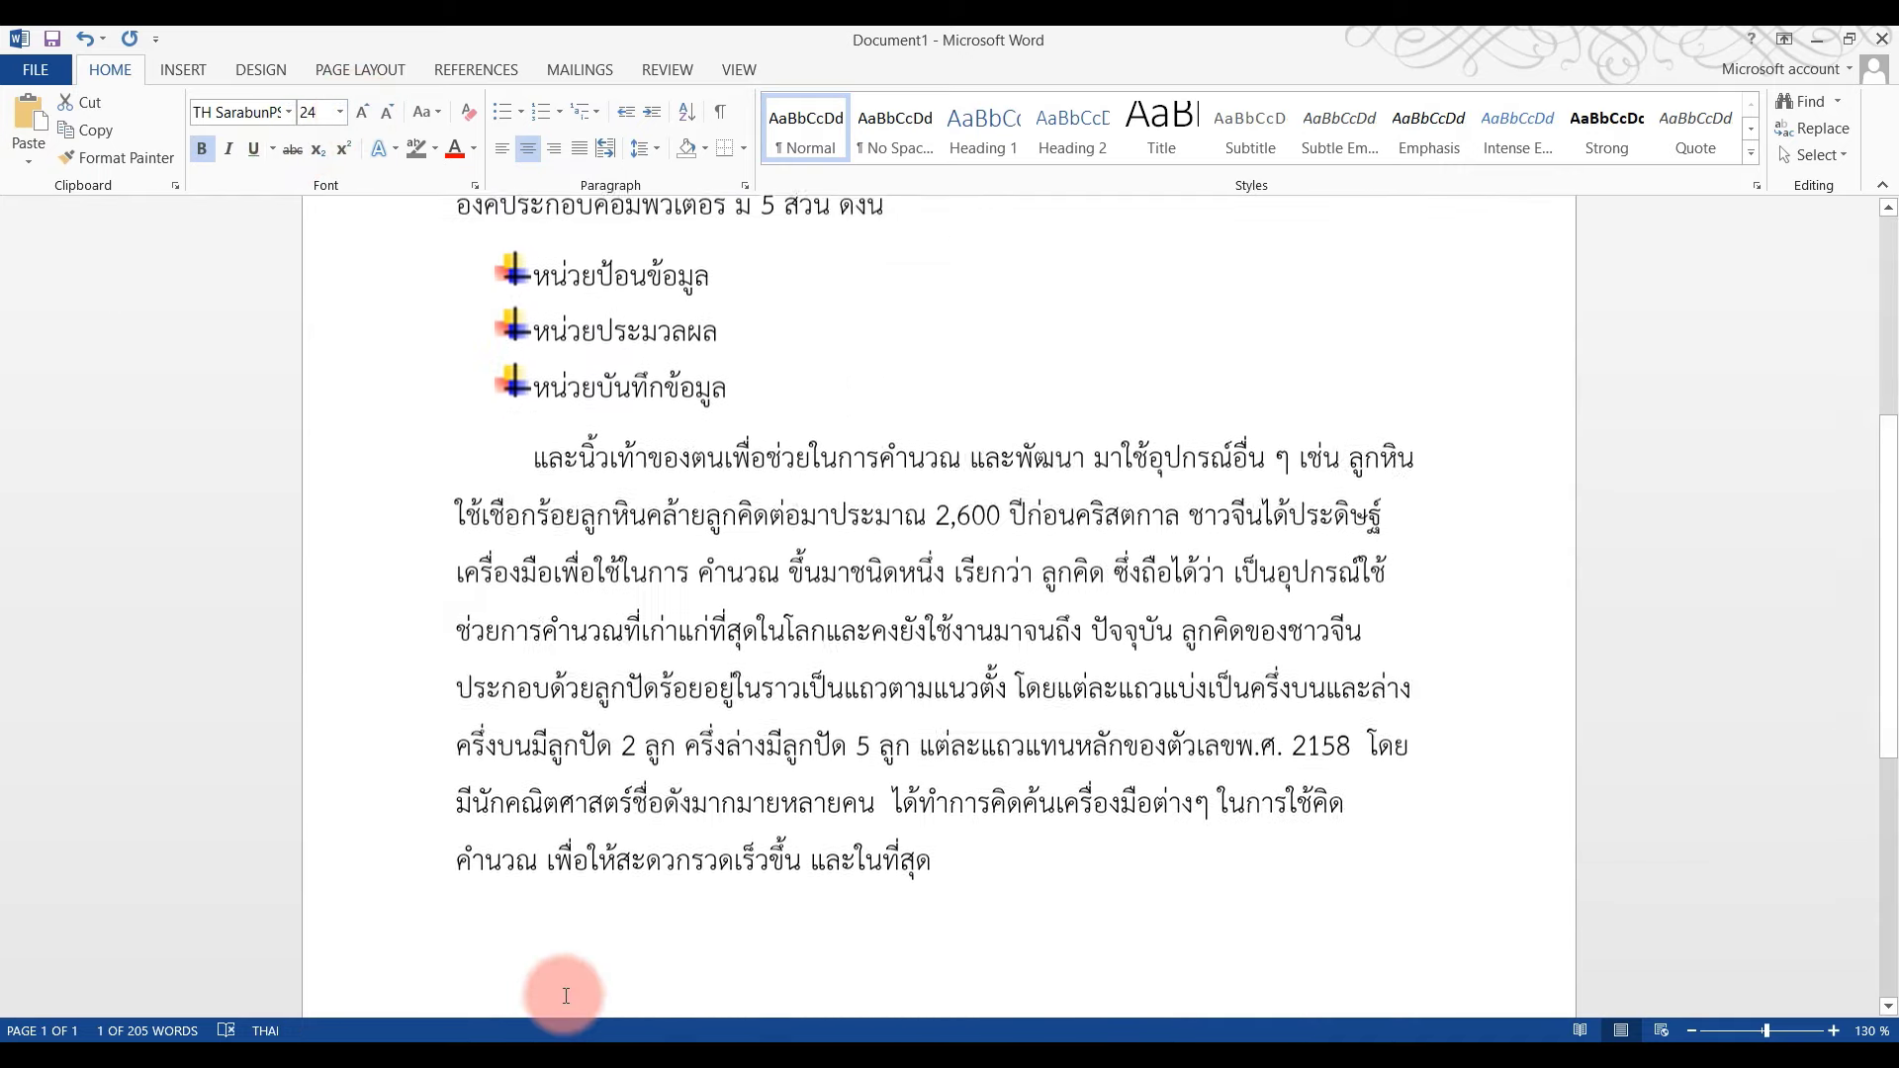
scroll(566, 995, up, 5)
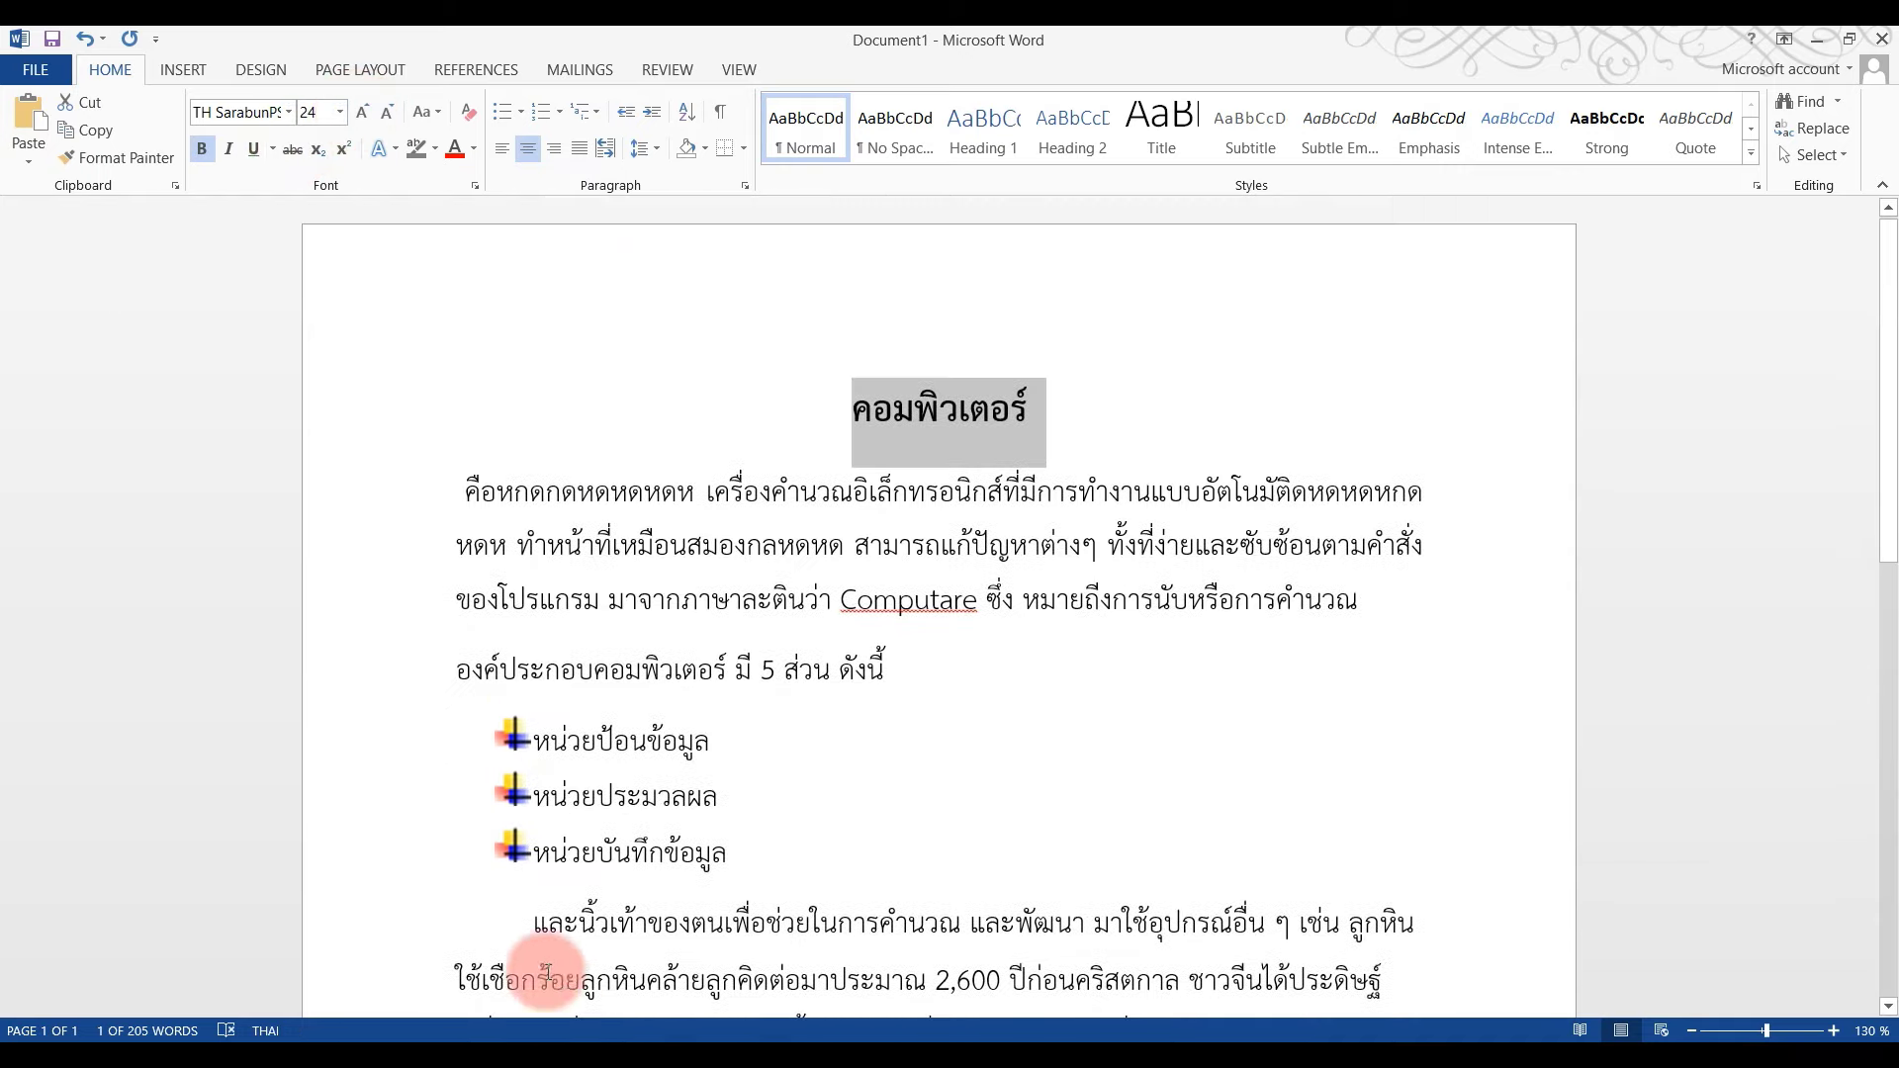
- Open the Save As dialog through File > Save As > Computer > Browse
click(30, 71)
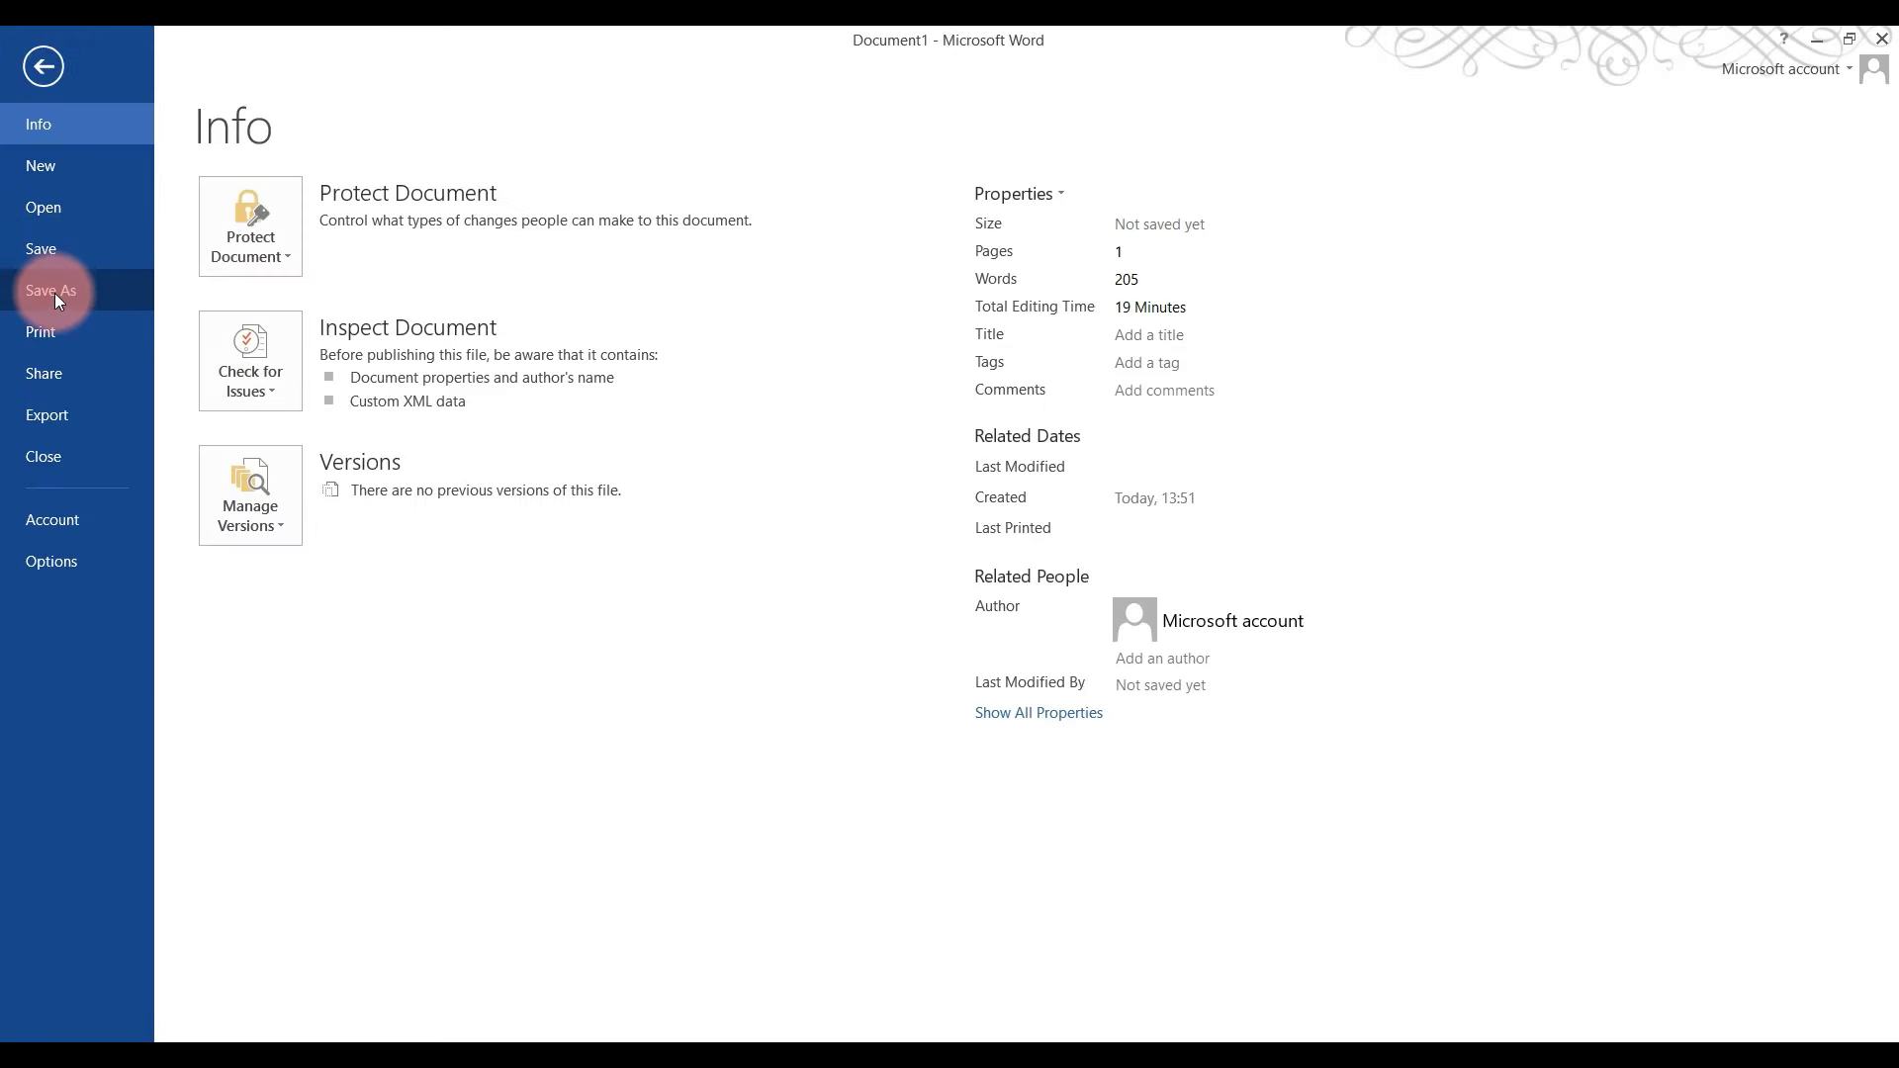
click(59, 259)
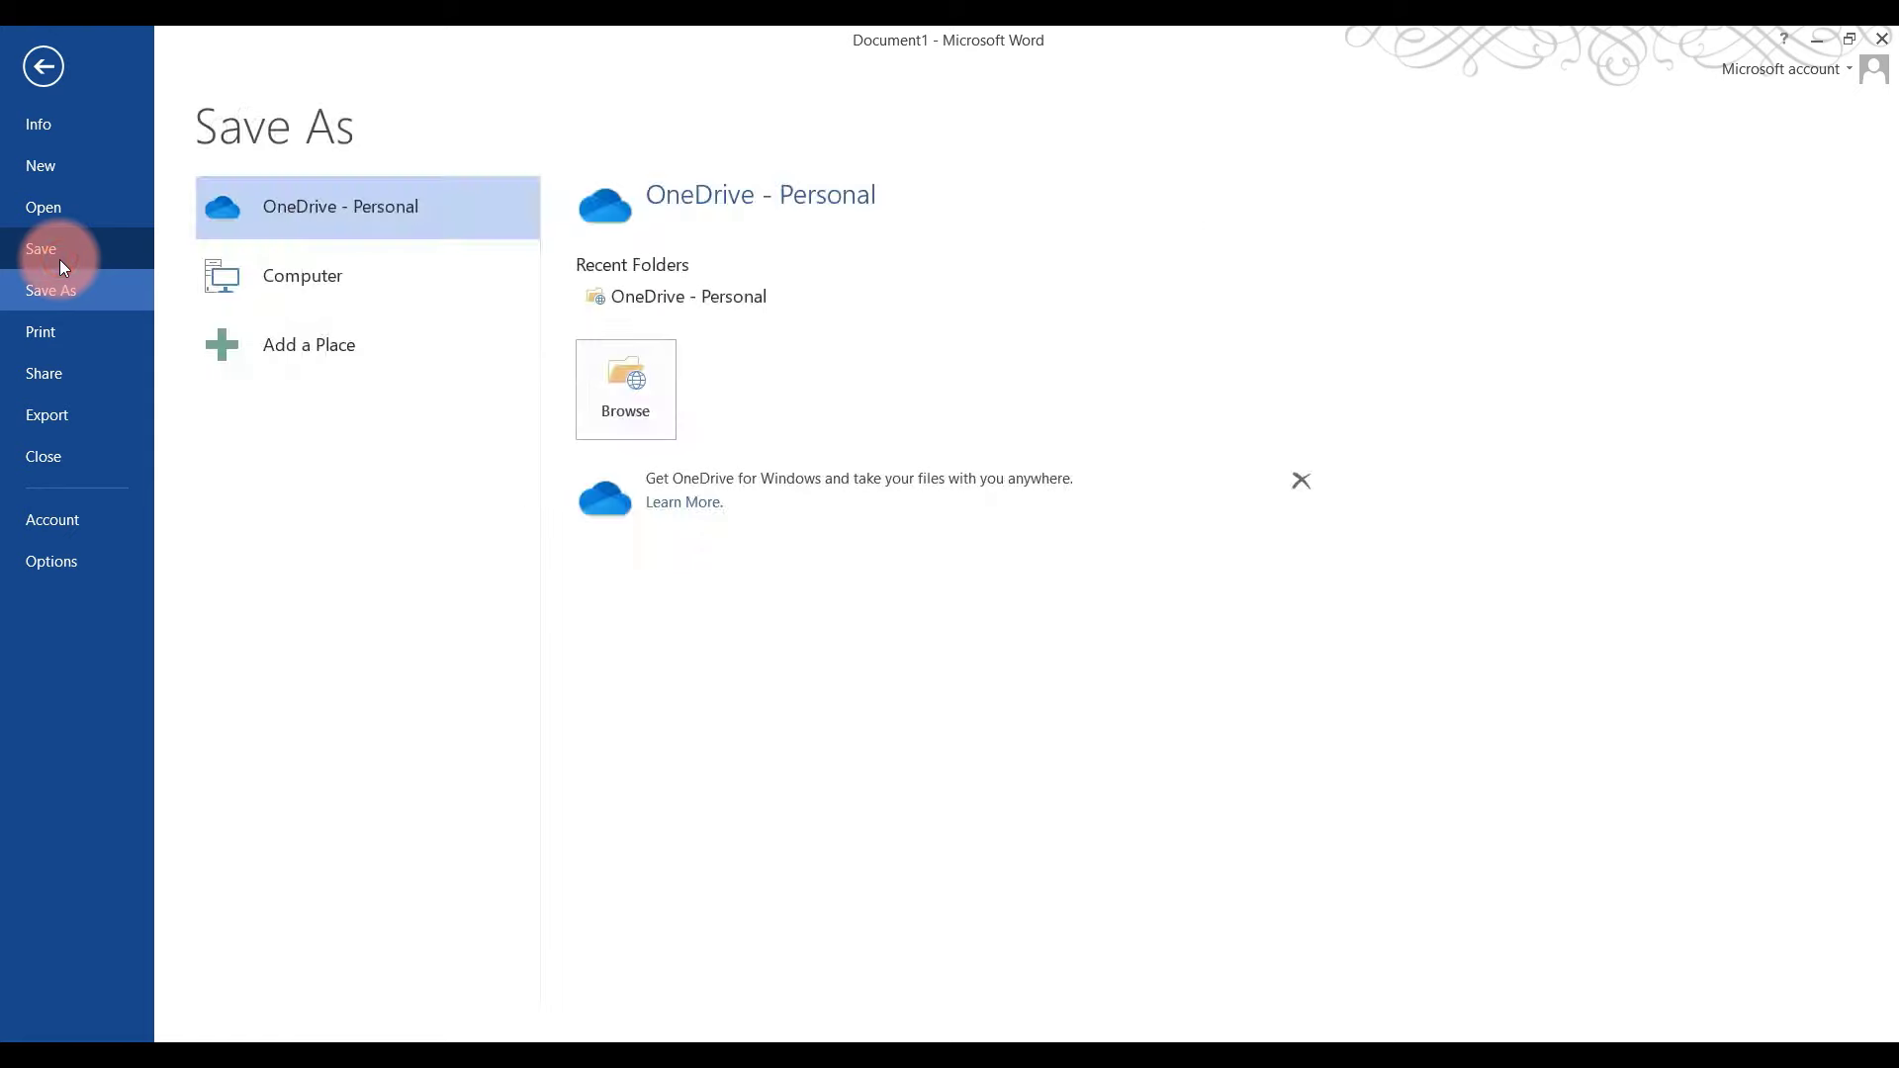
click(350, 279)
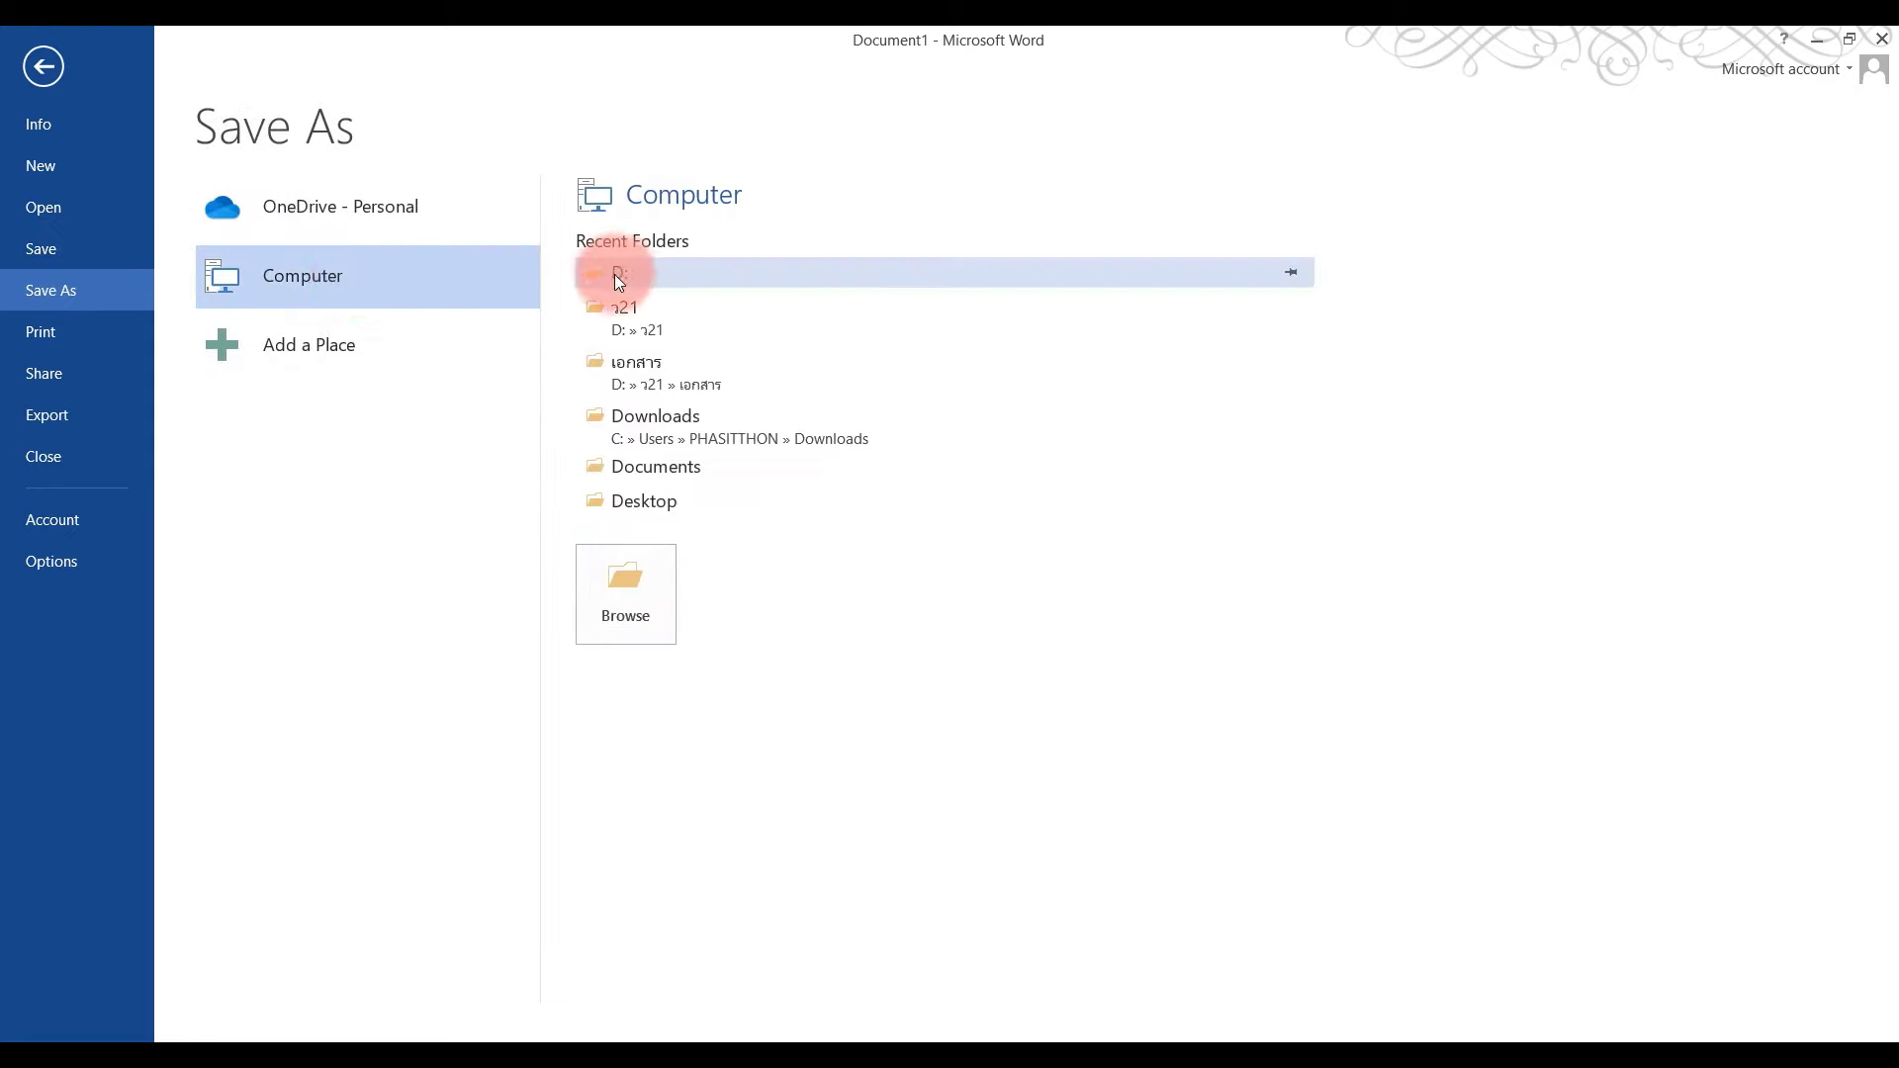
click(614, 584)
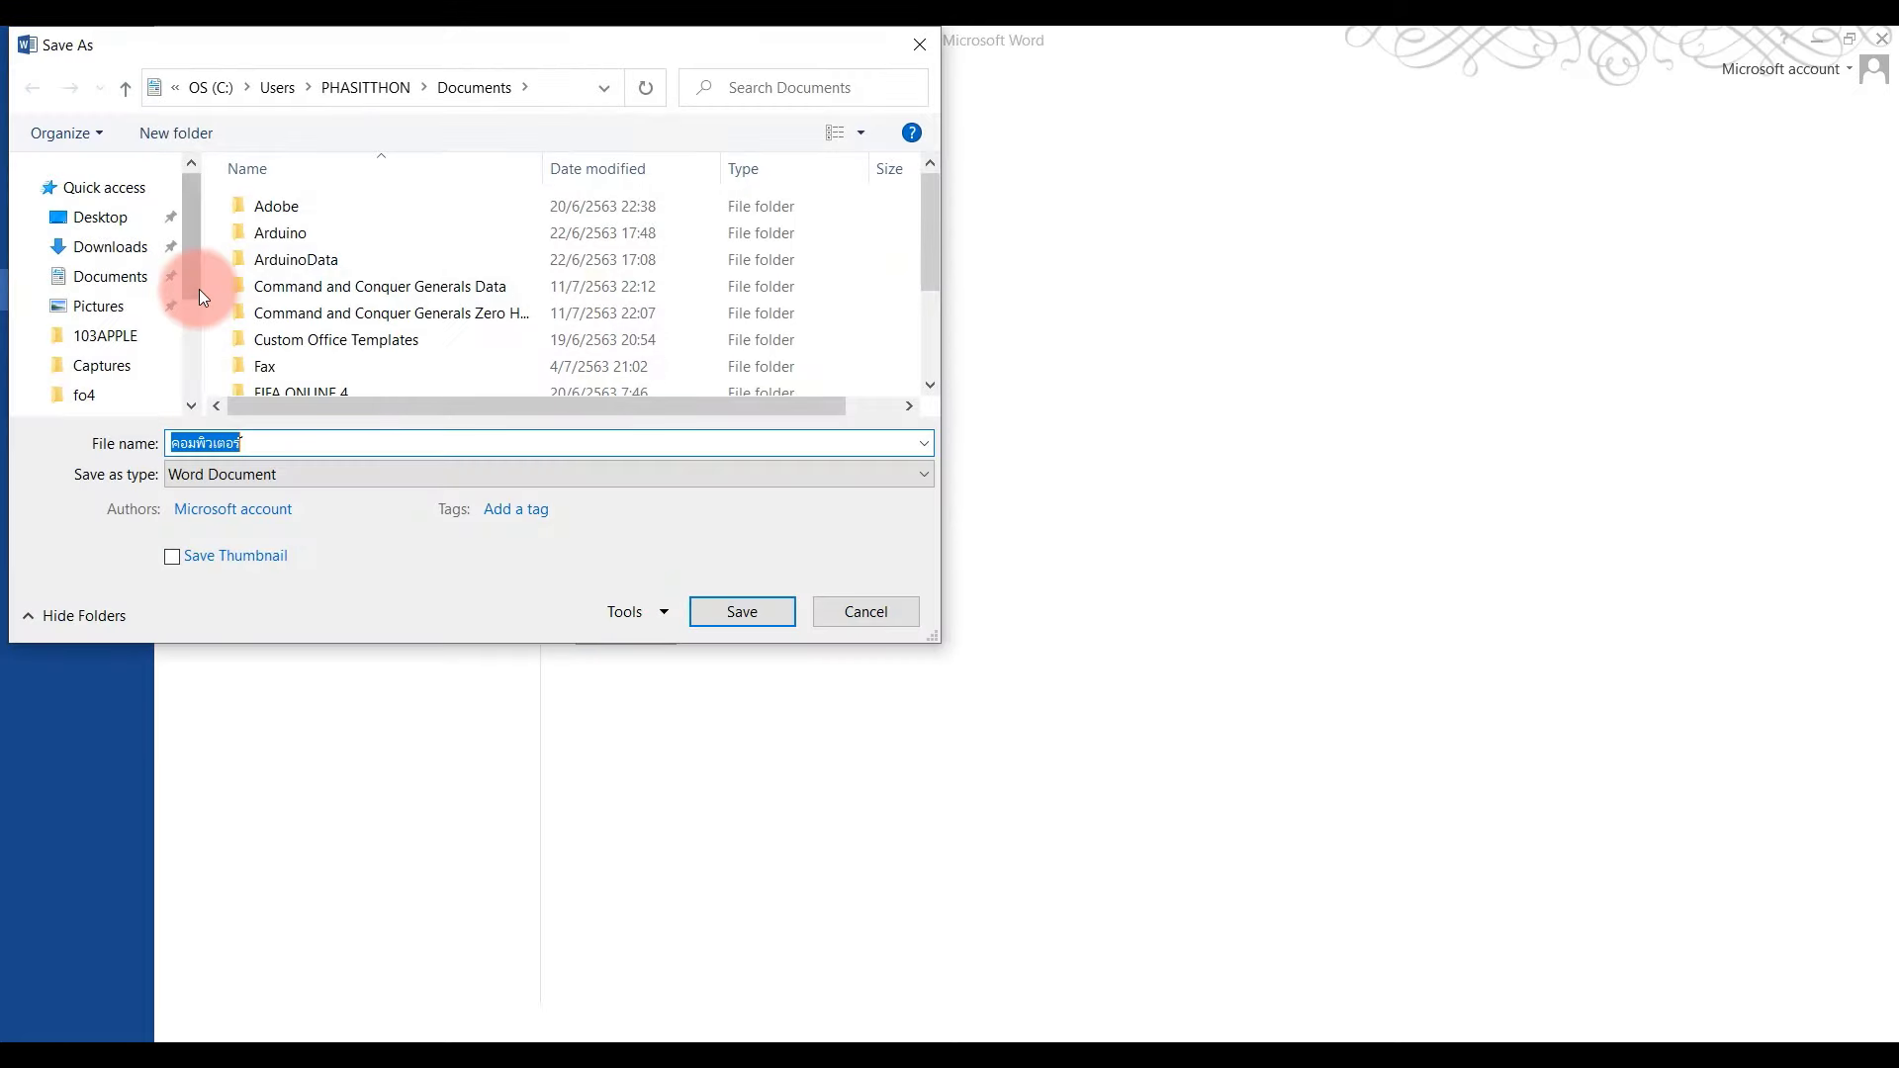
- Go to This PC > New Volume (D:) and keep Word Document as the file type
scroll(192, 277, down, 3)
click(134, 335)
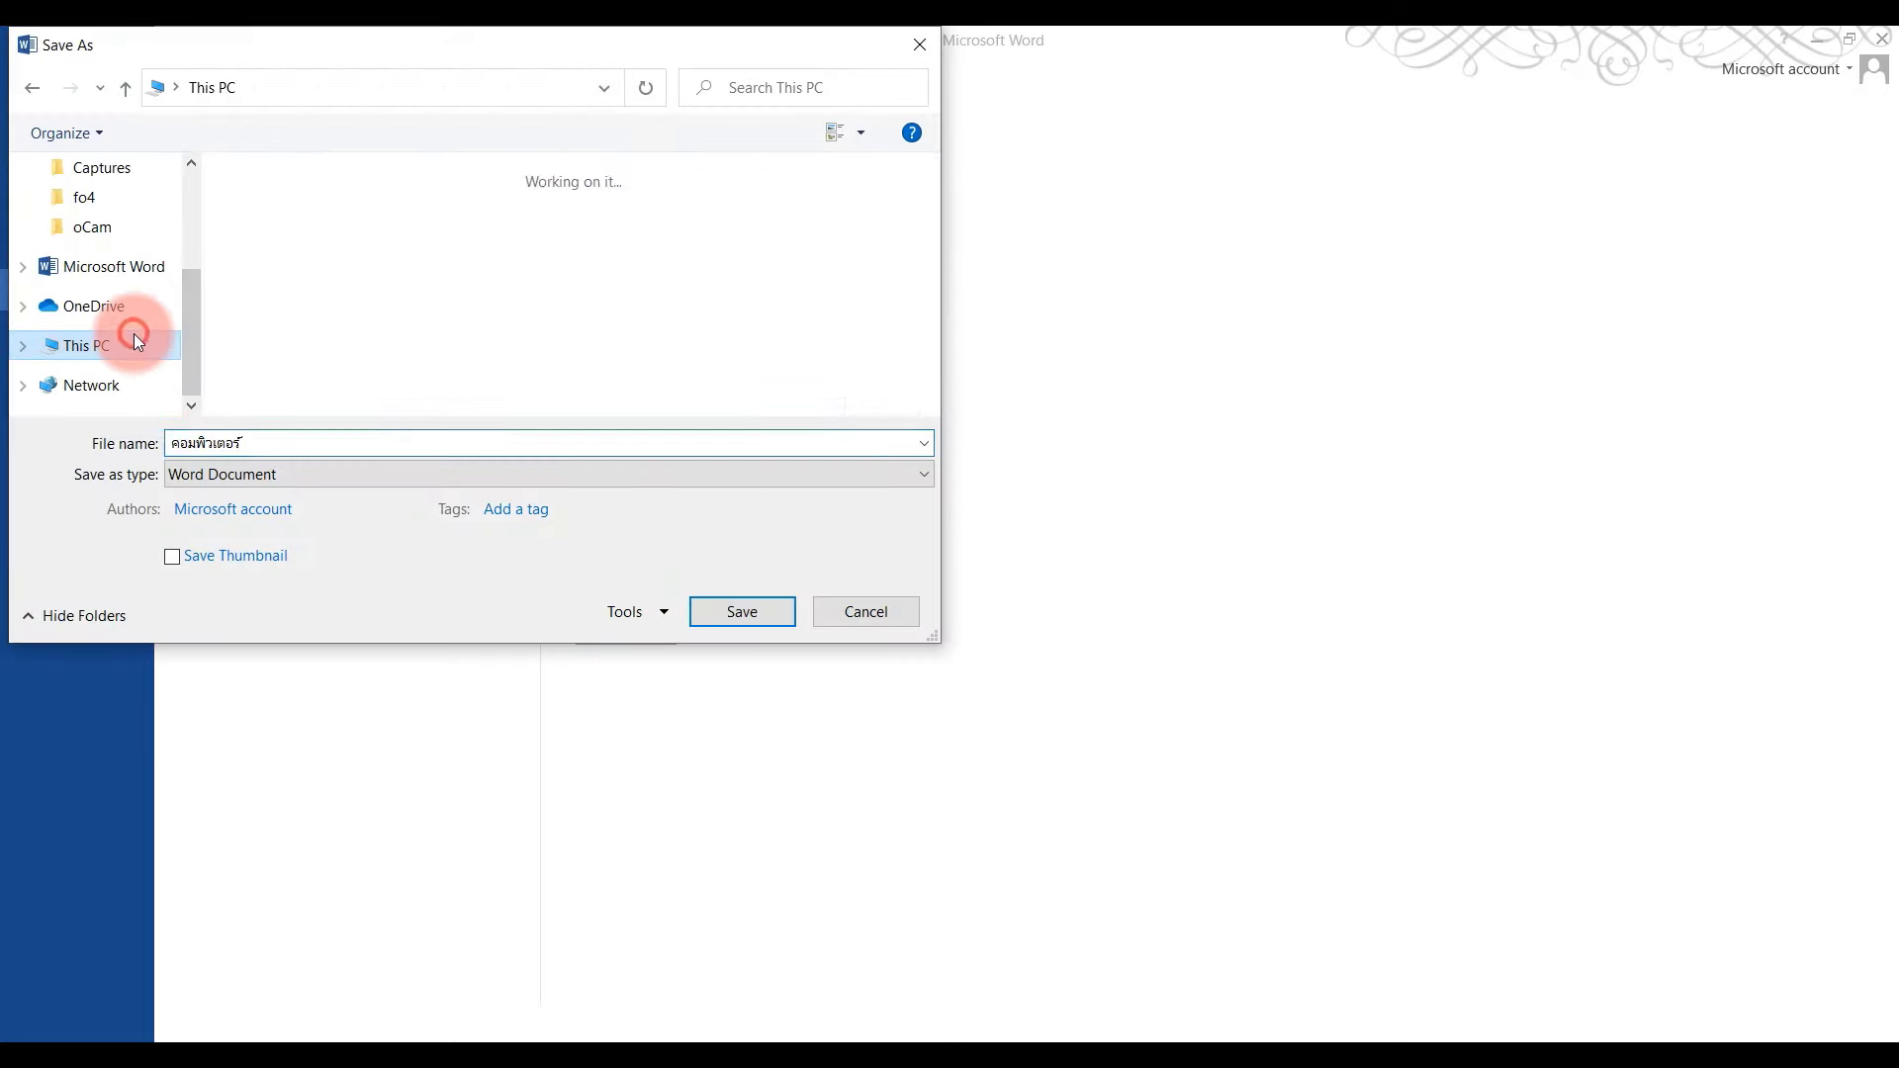
scroll(475, 286, down, 3)
double_click(655, 388)
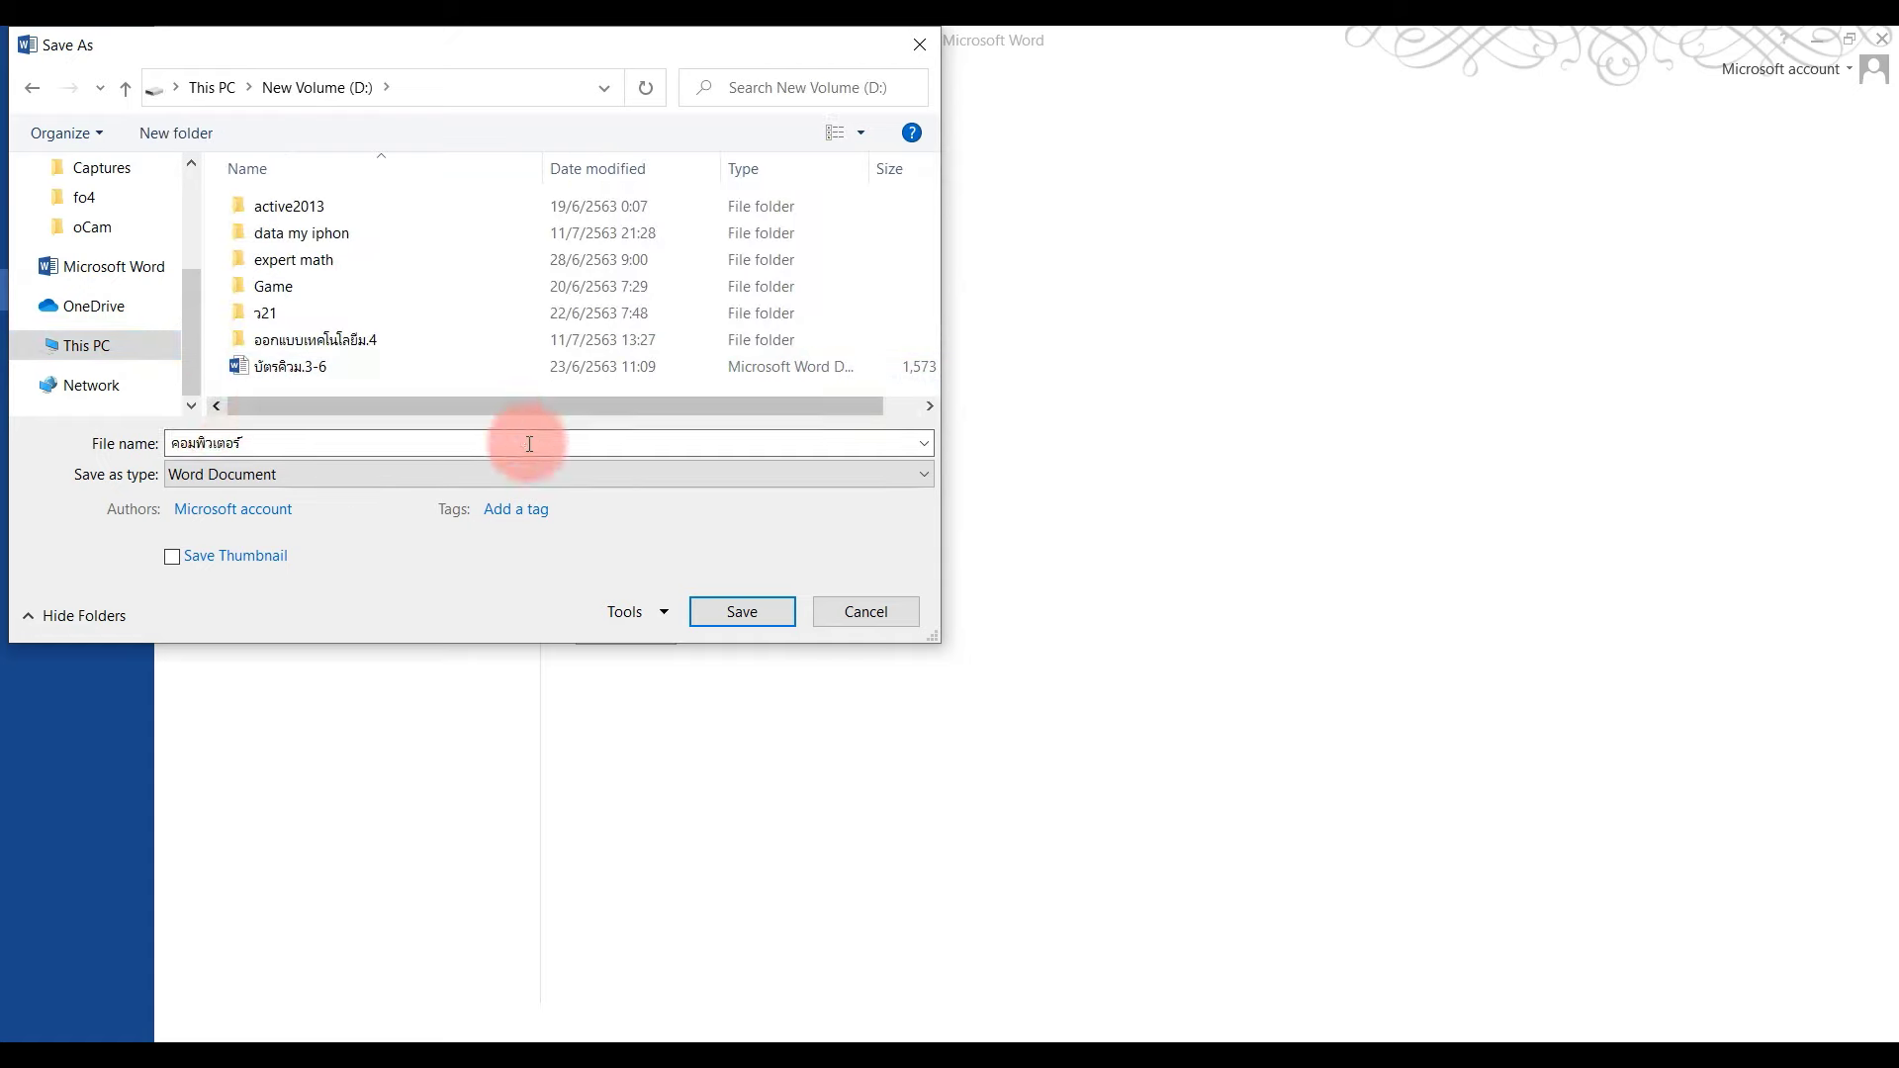
click(269, 470)
click(274, 476)
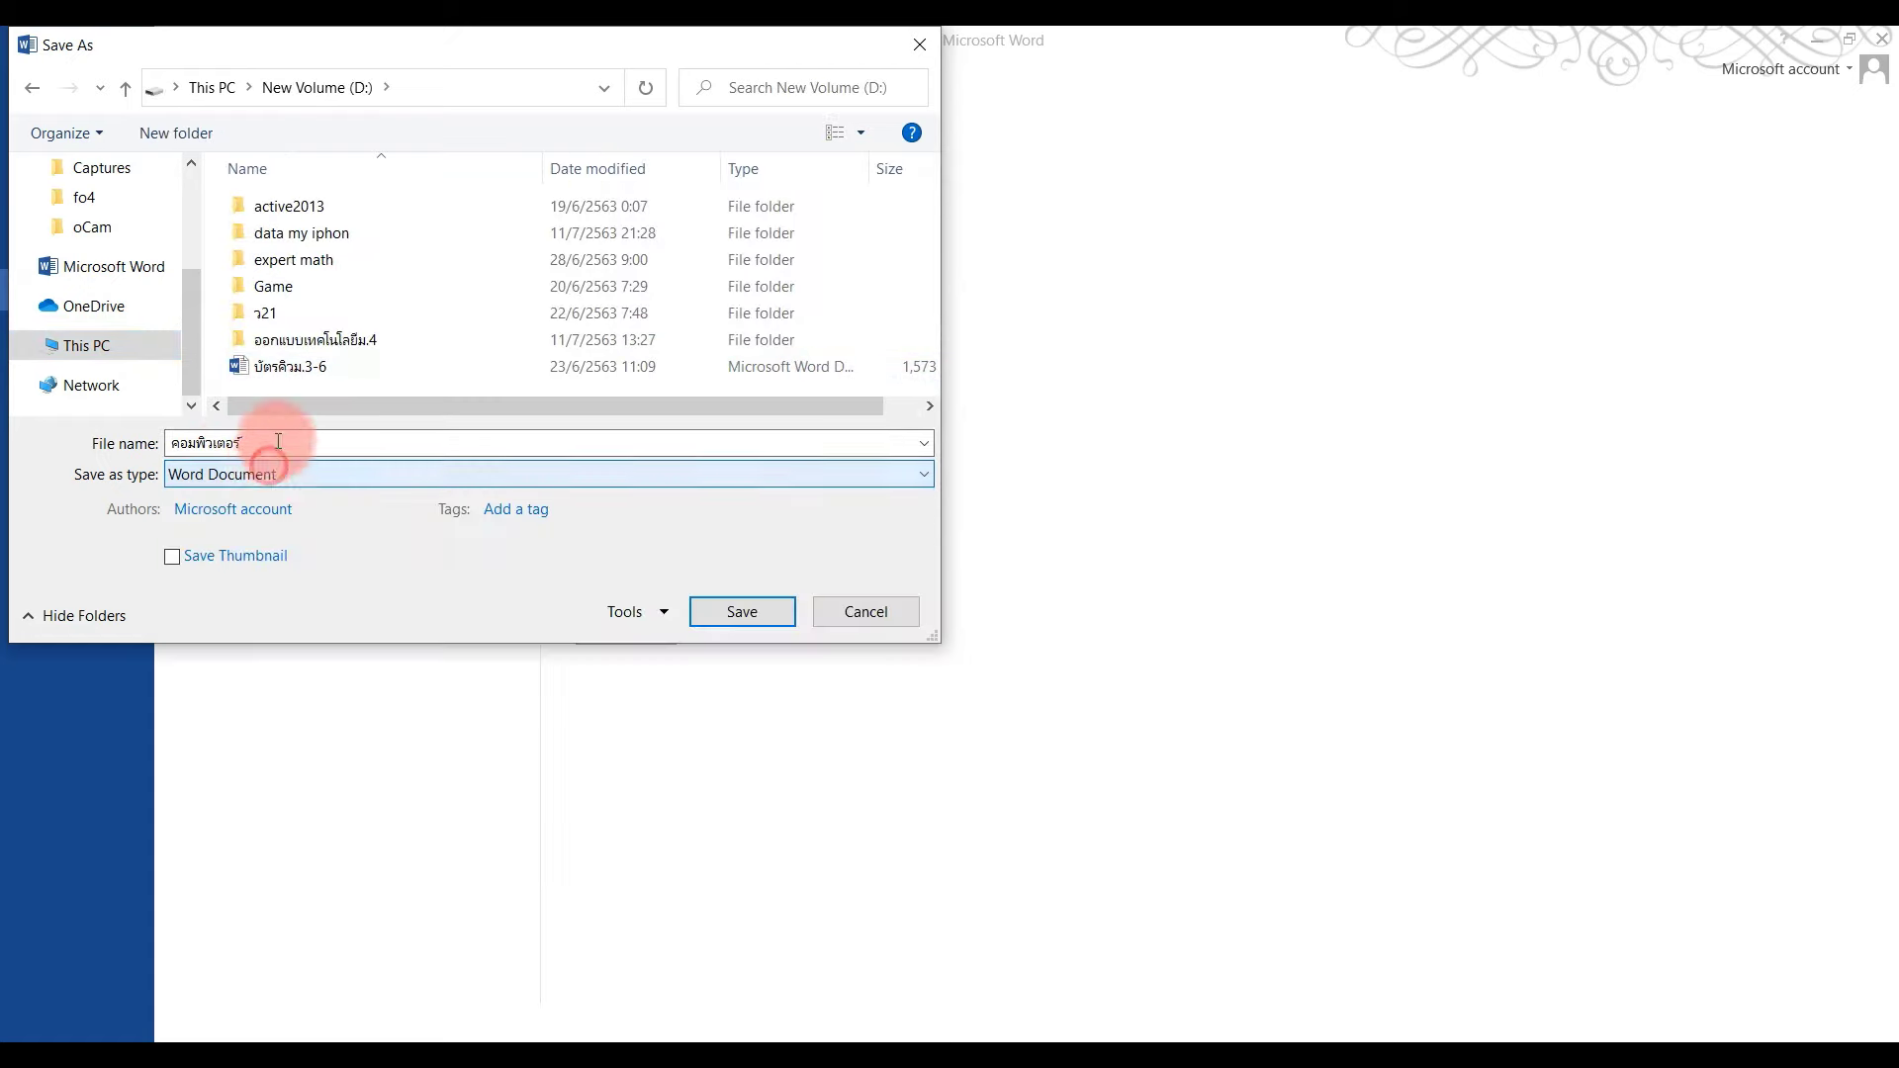
- Save the file to D: as ความหมายของคอมพิวเตอร์ and close Word
click(271, 447)
click(271, 447)
drag(271, 447, 96, 419)
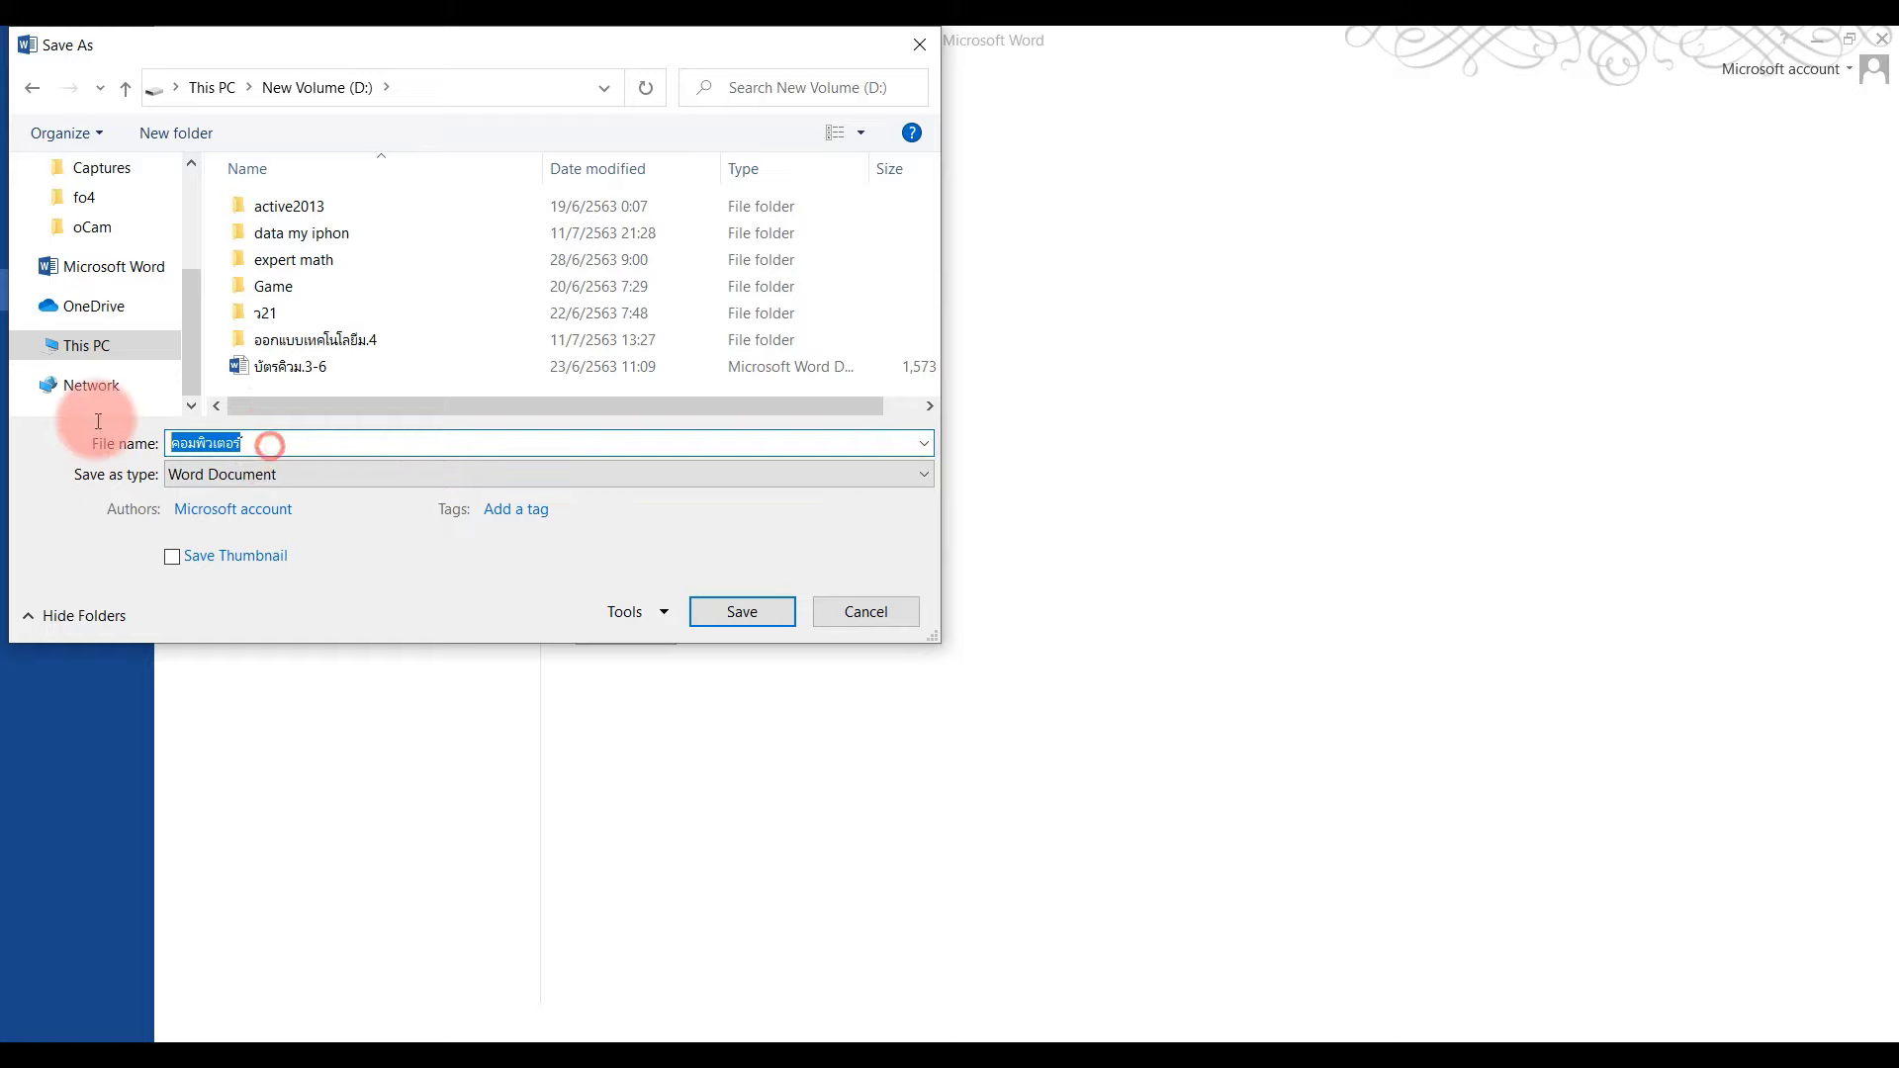
text(8;k)
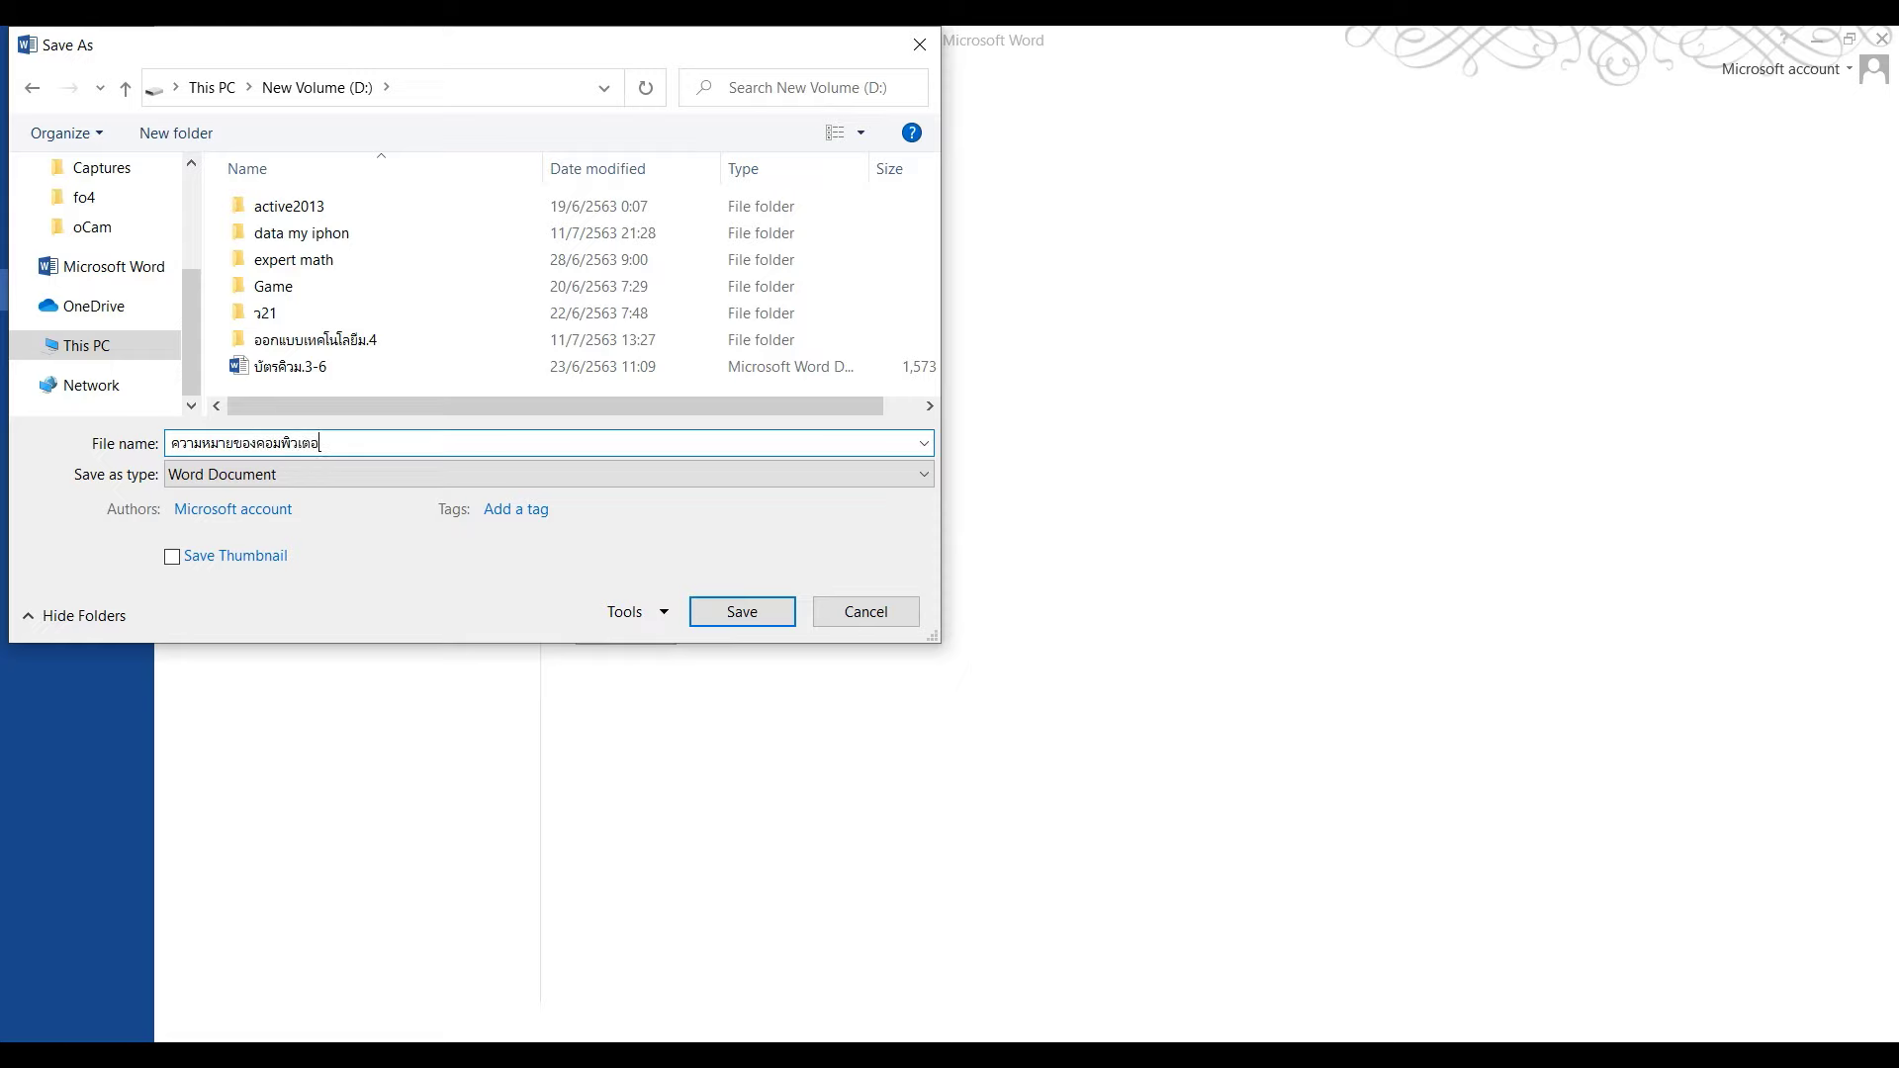
click(773, 618)
click(1069, 600)
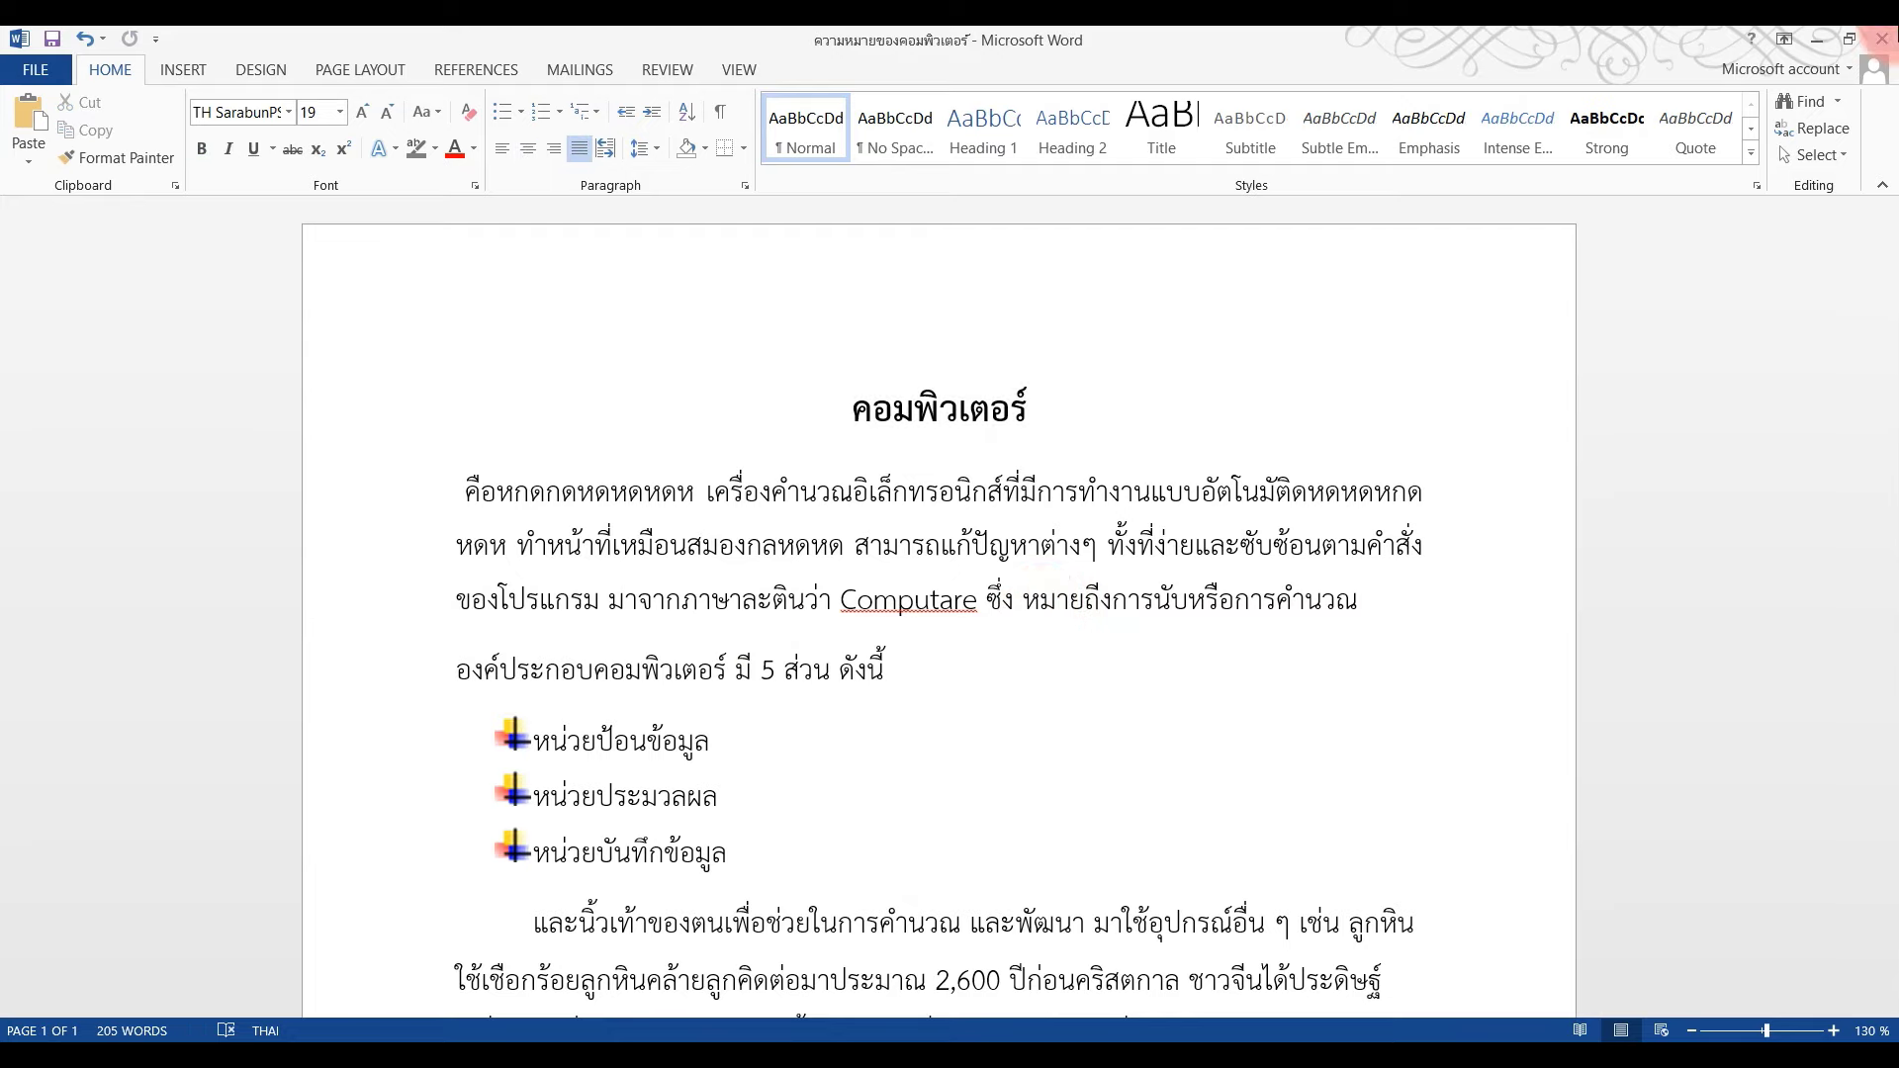
click(1881, 38)
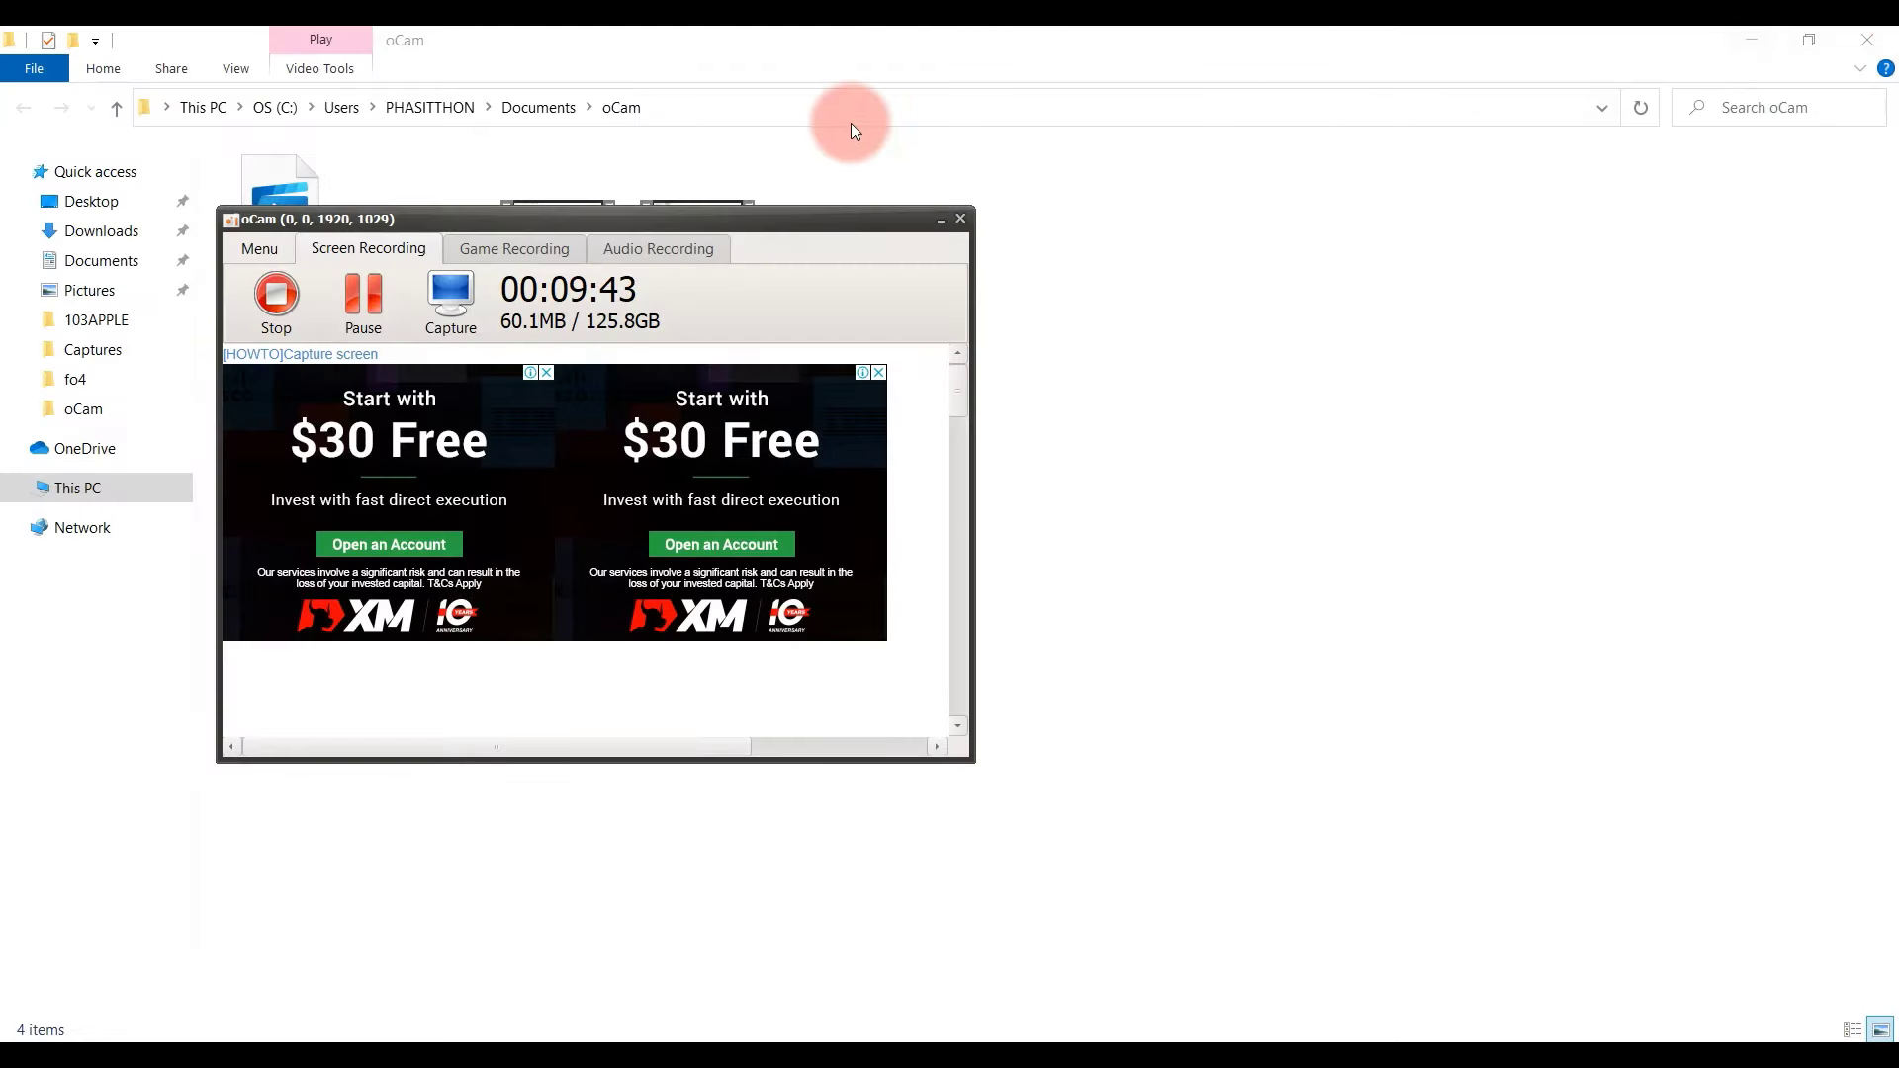
- Move the screen recorder out of the way and open New Volume (D:) from This PC
drag(721, 221, 1339, 409)
click(1559, 407)
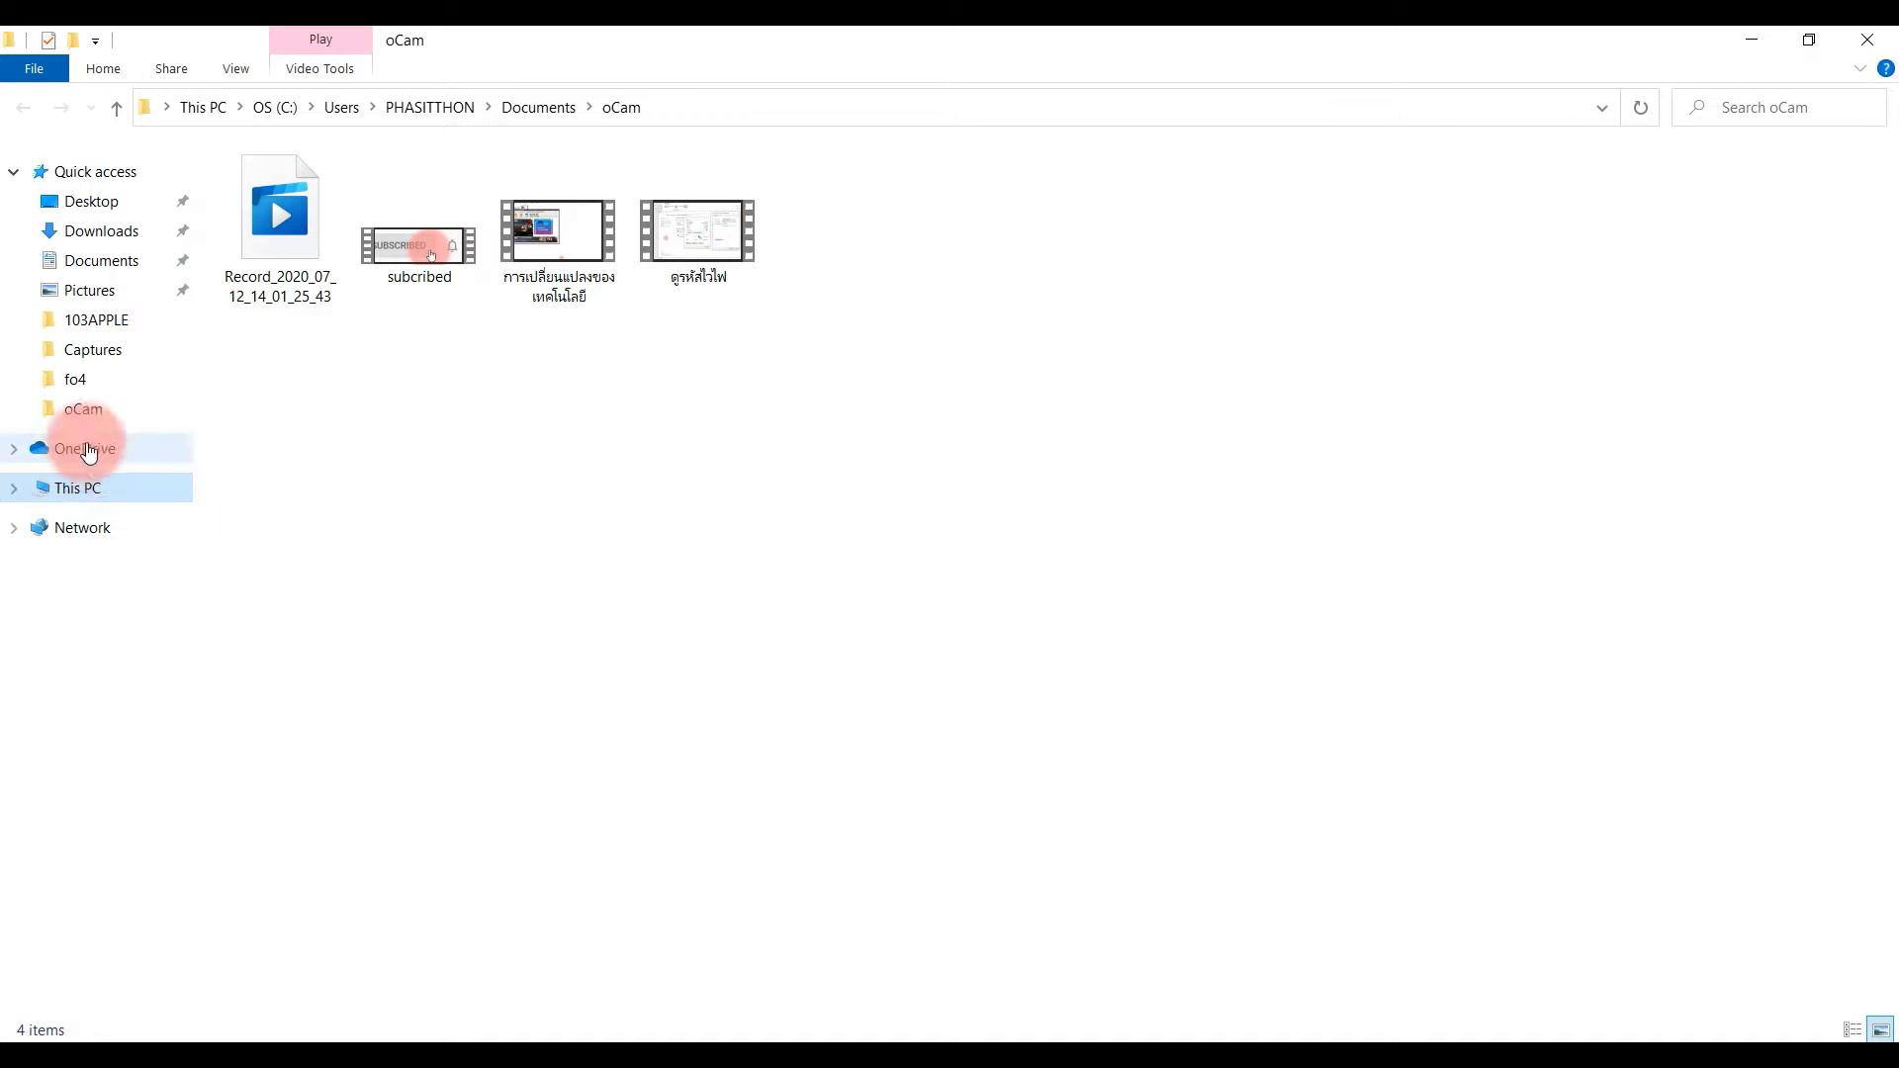
click(89, 494)
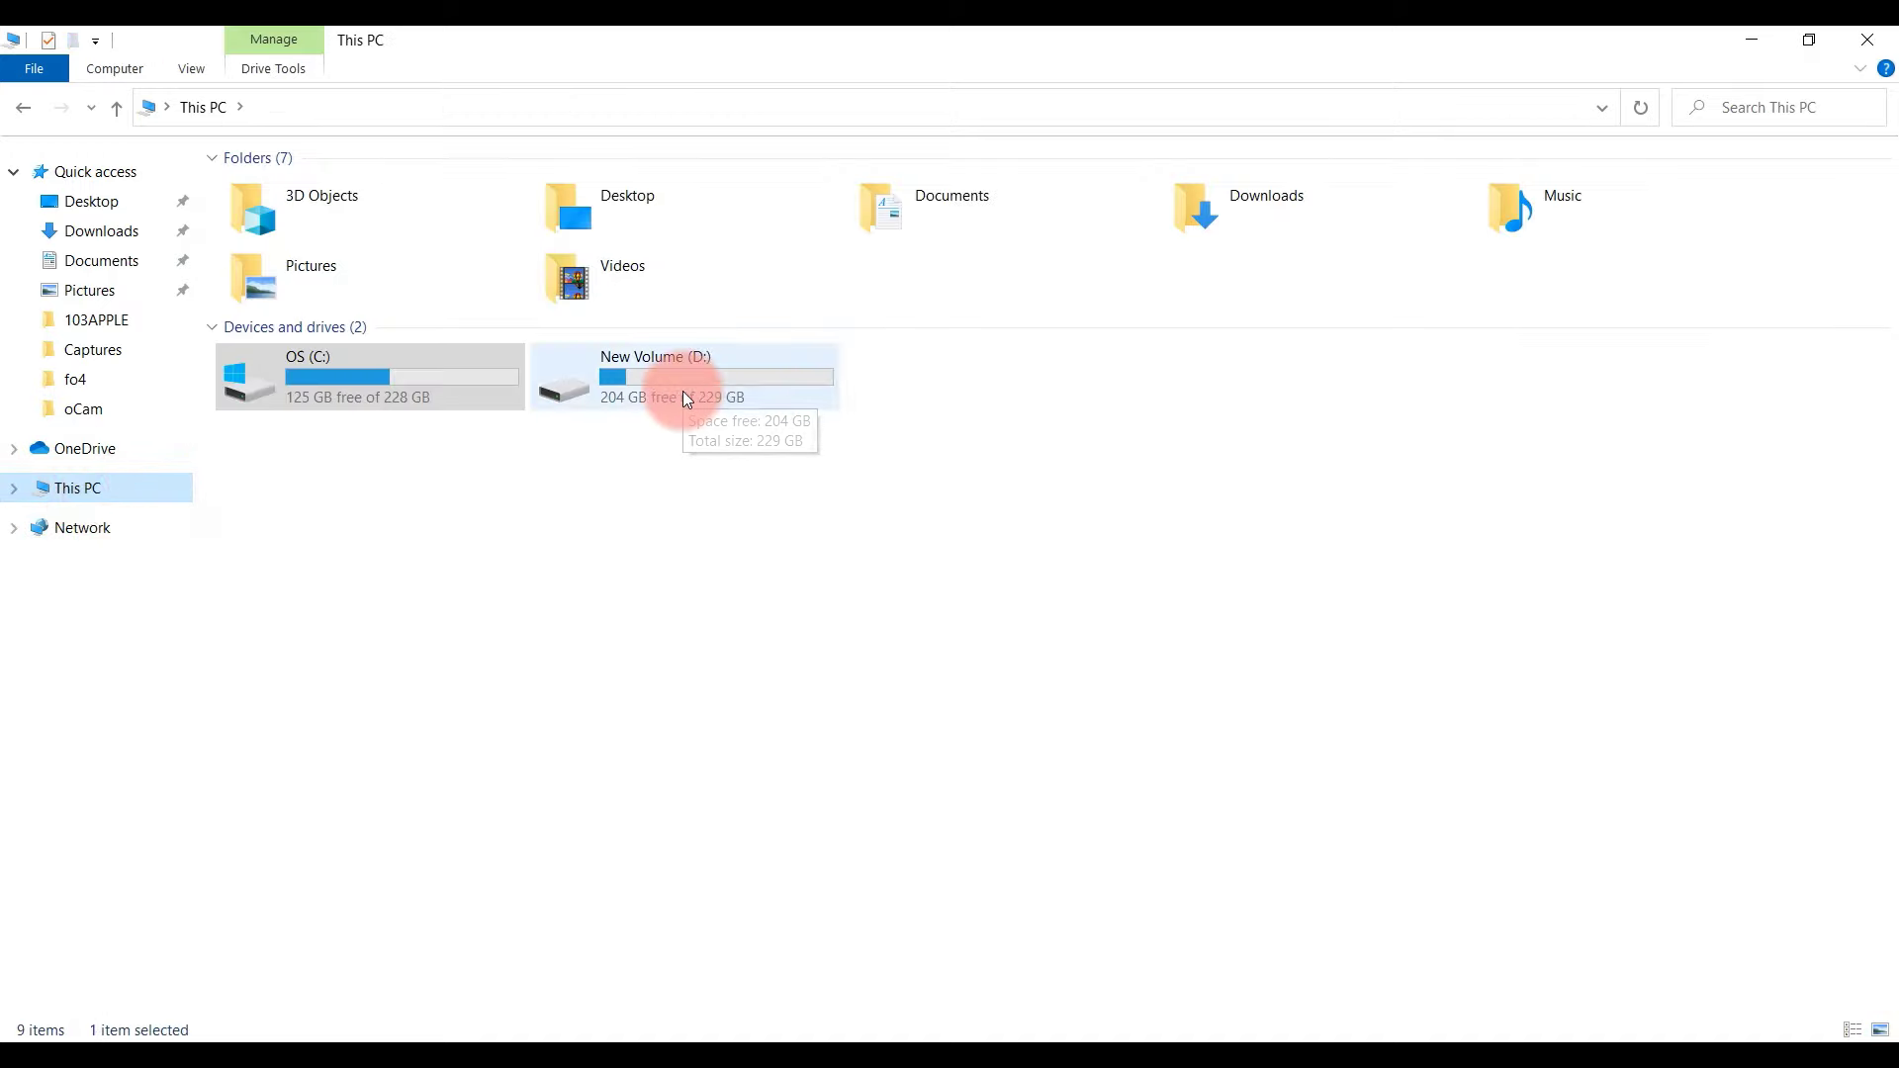
double_click(683, 389)
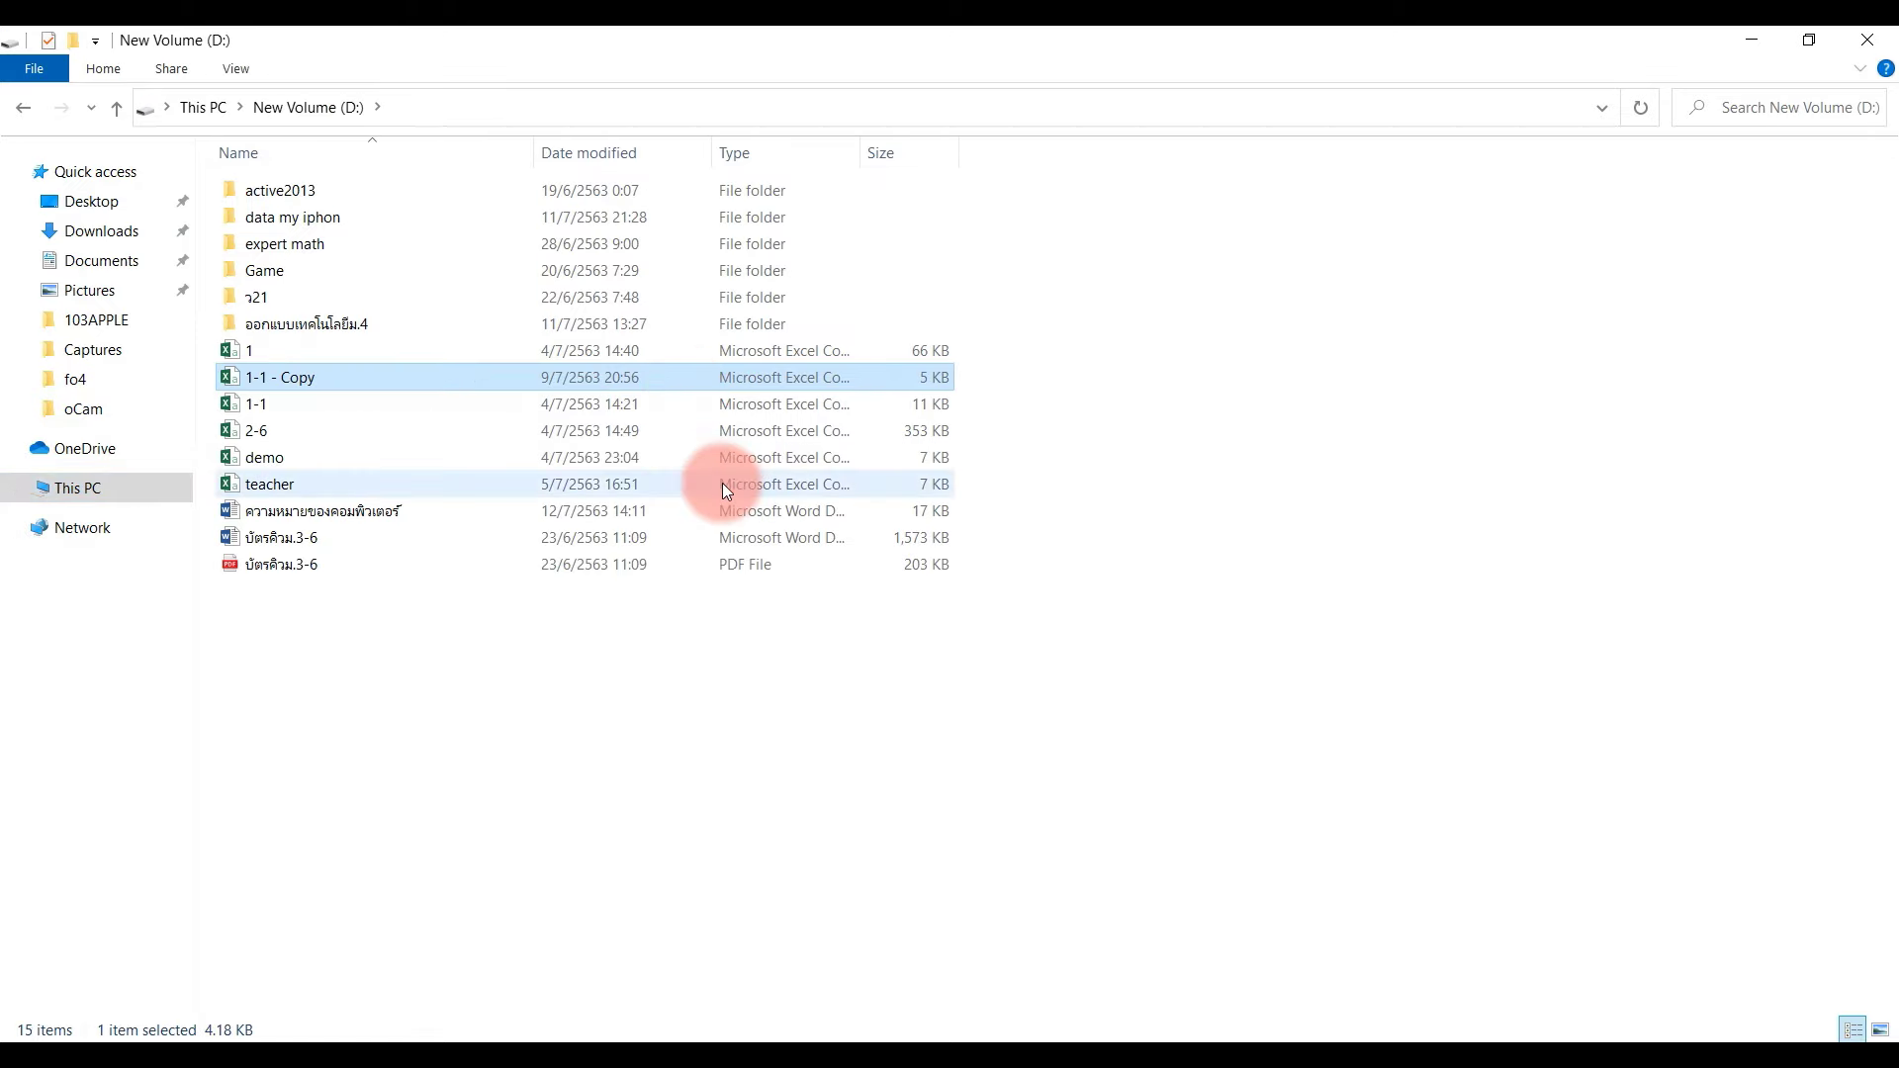
- Locate the saved ความหมายของคอมพิวเตอร์ document, check its context menu, then close File Explorer
click(722, 483)
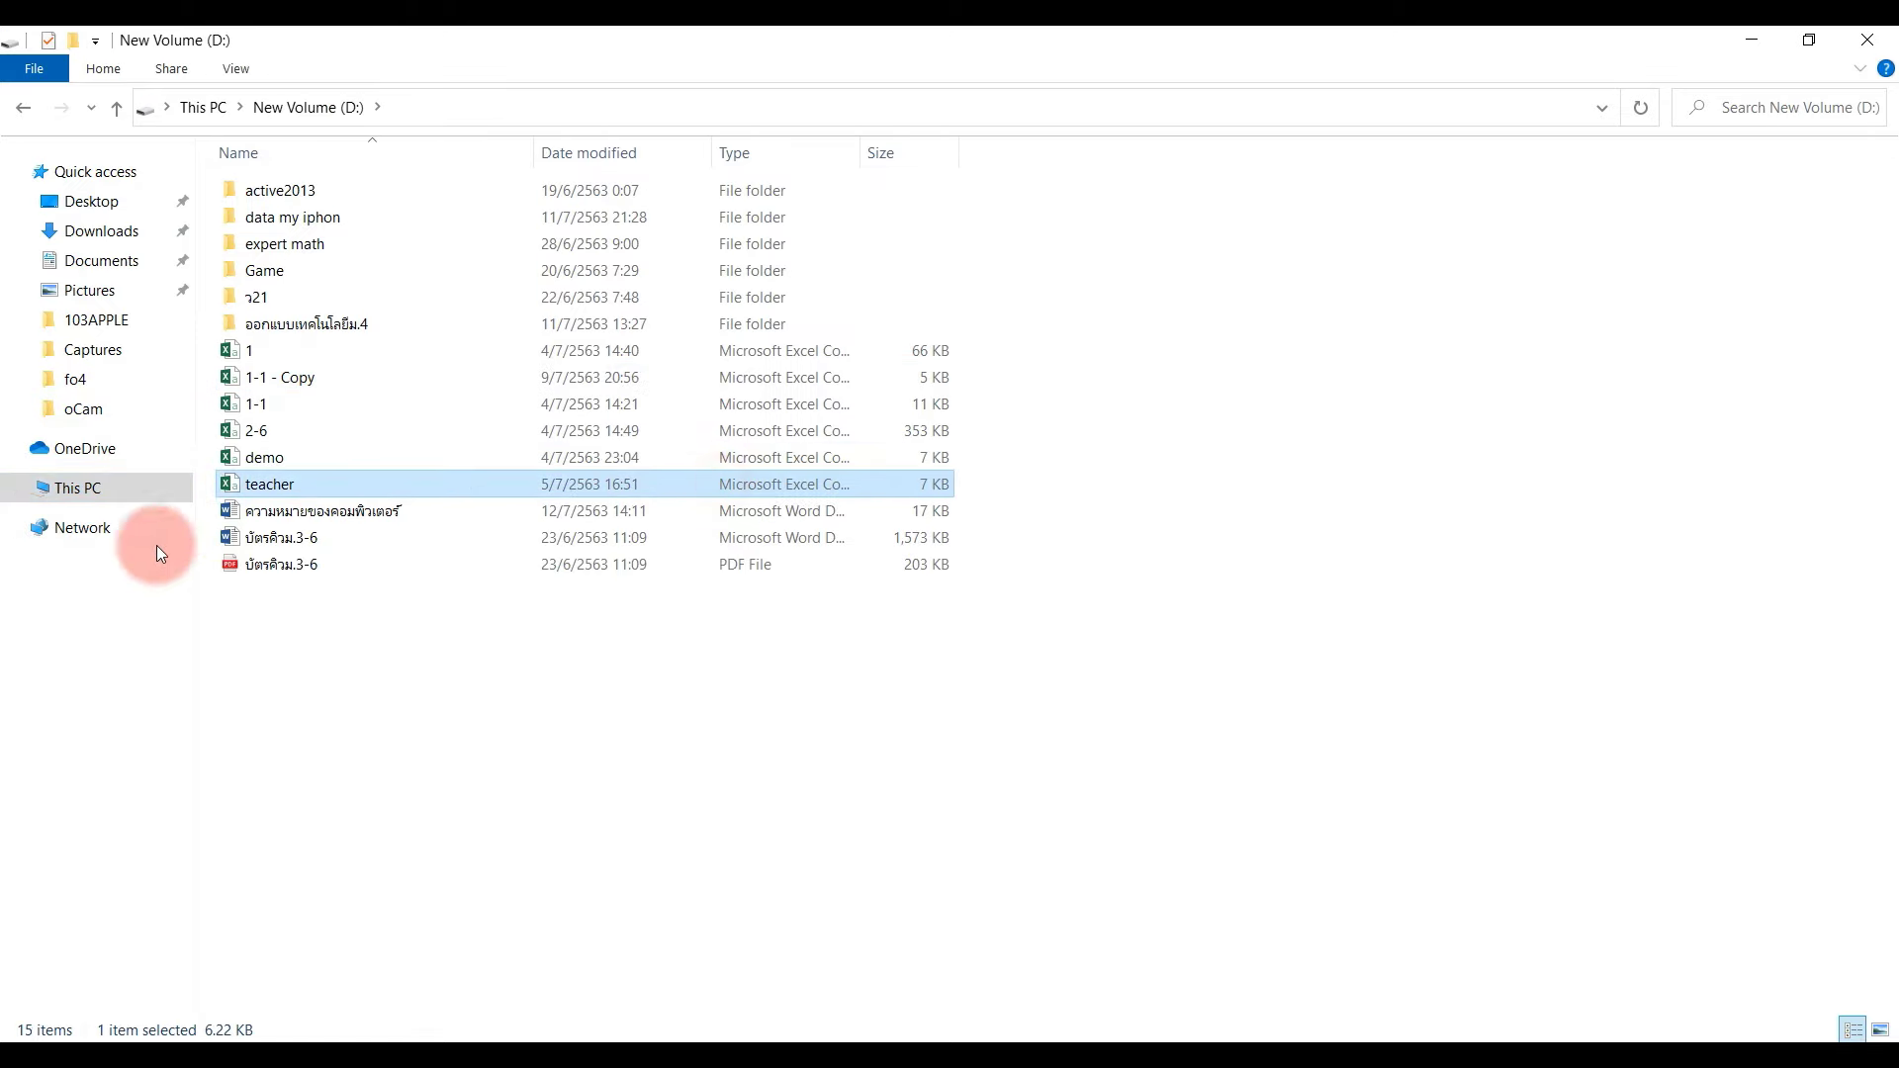
click(368, 512)
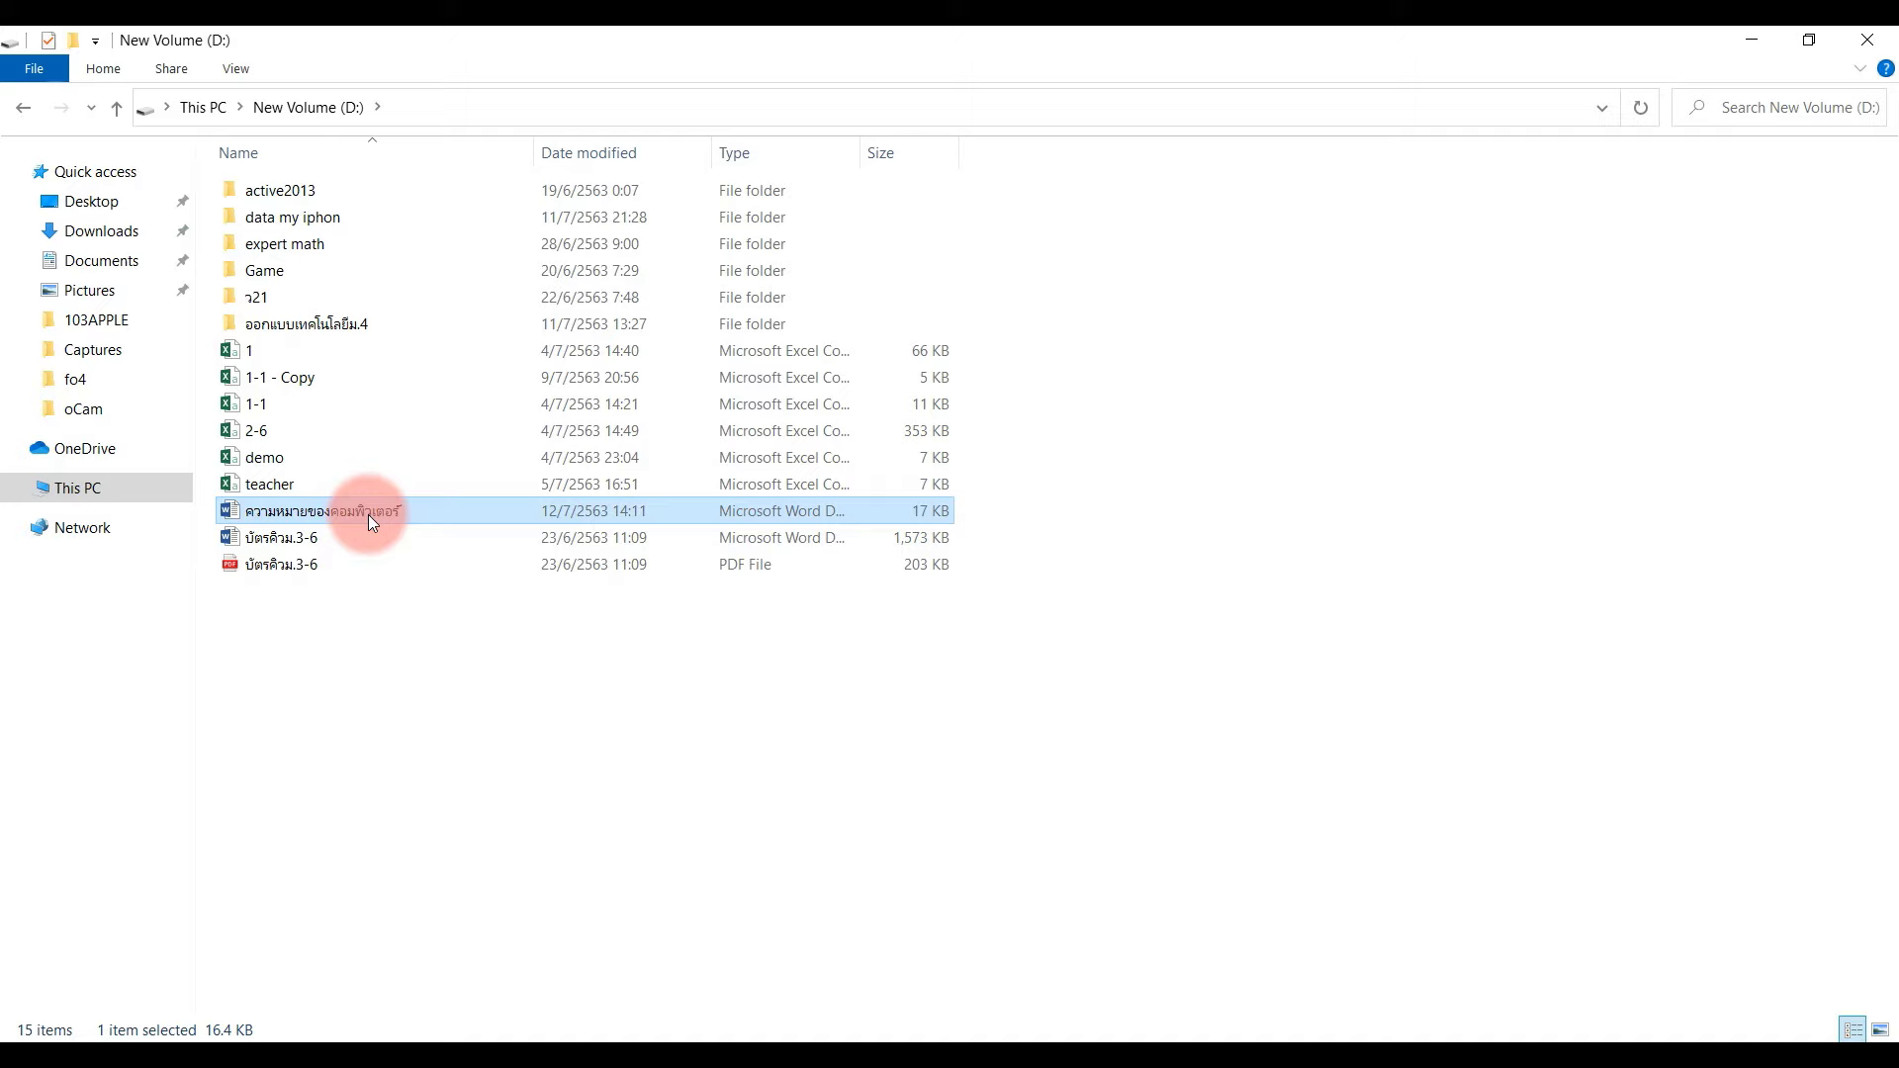
right_click(371, 521)
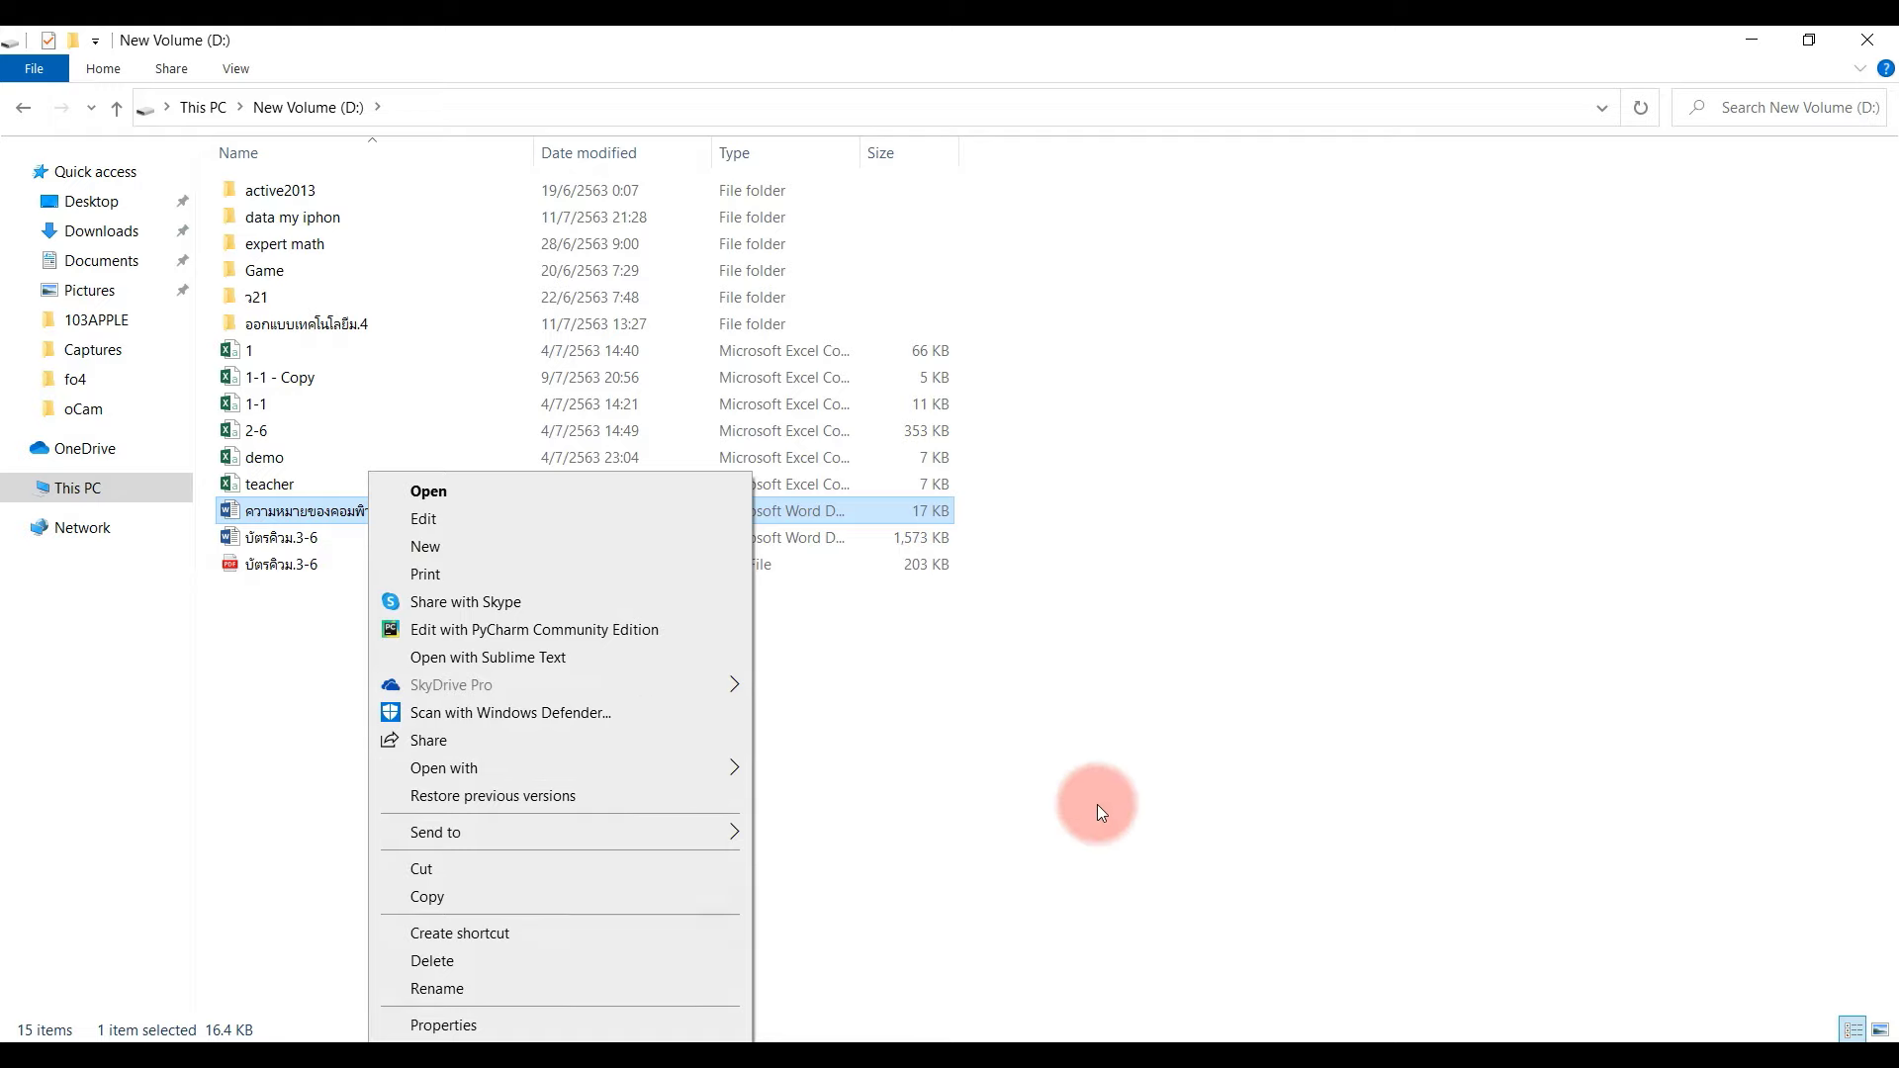
mouse_move(443, 767)
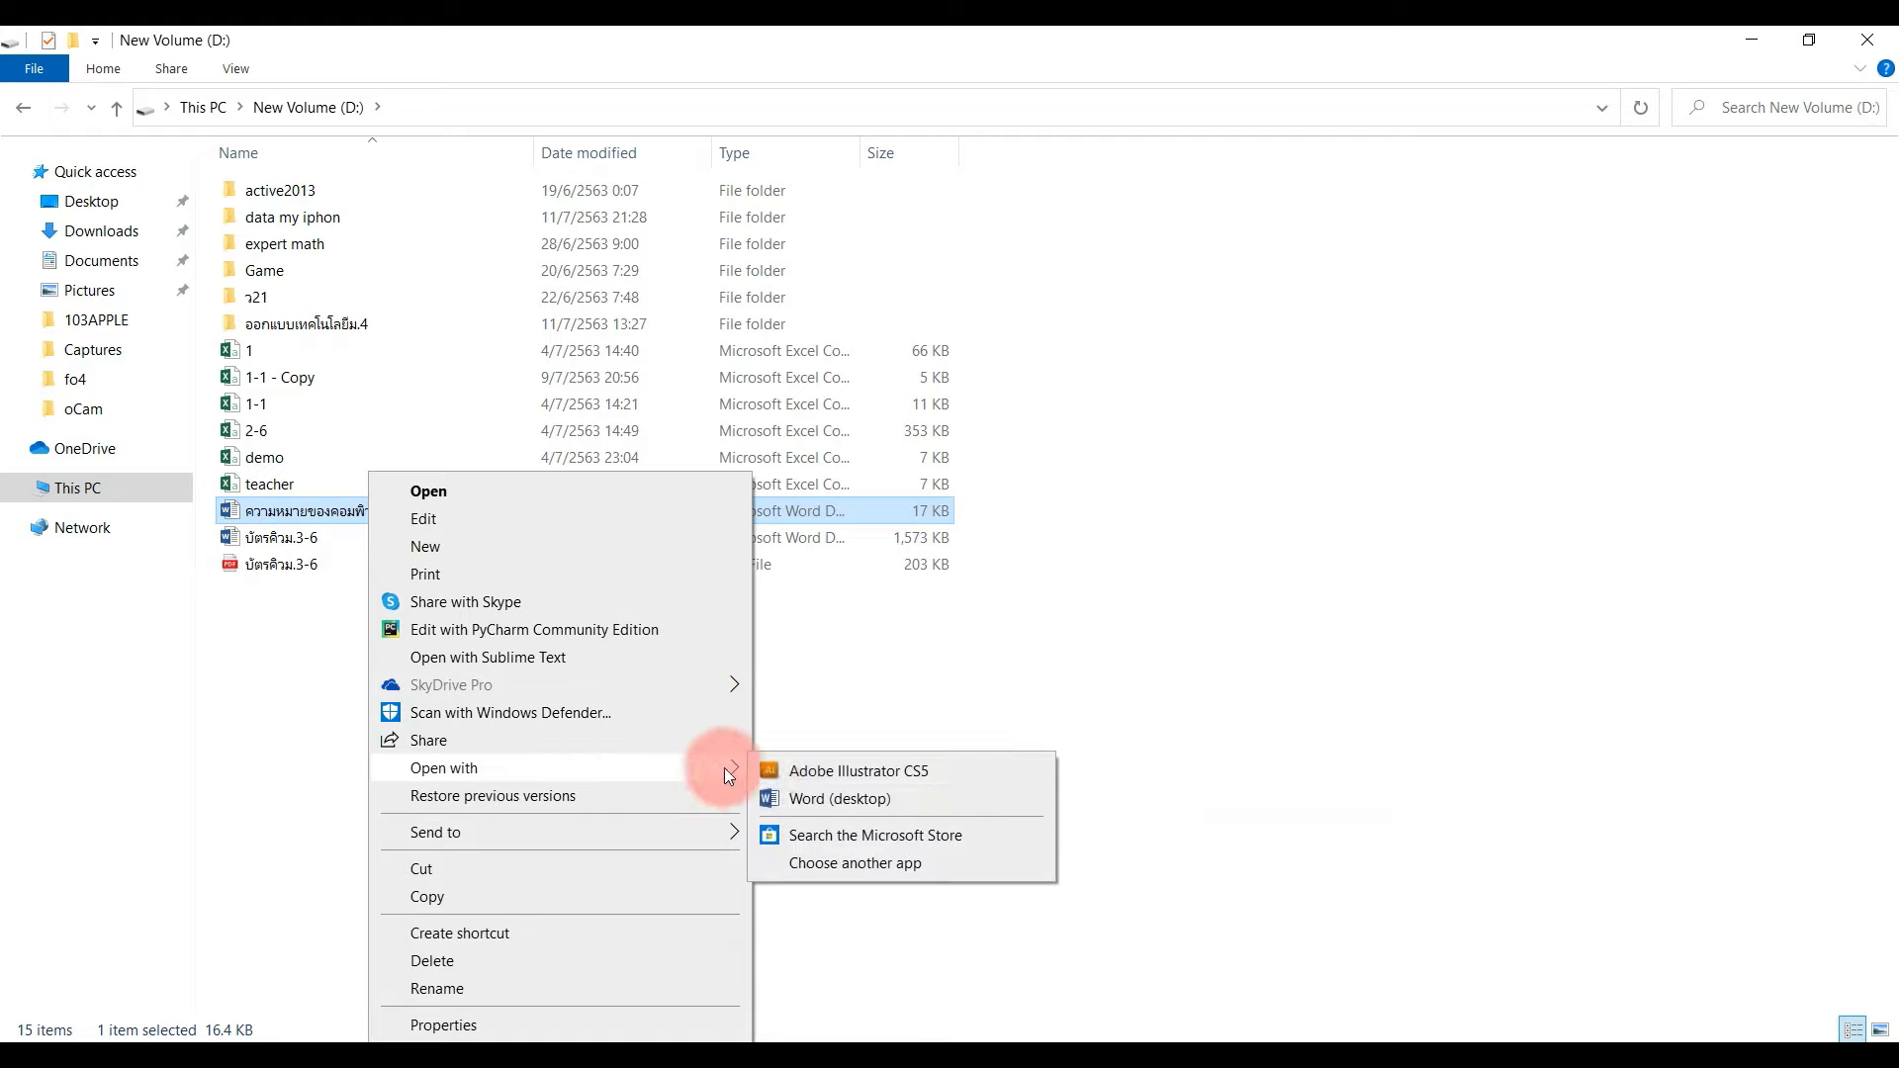
click(1478, 659)
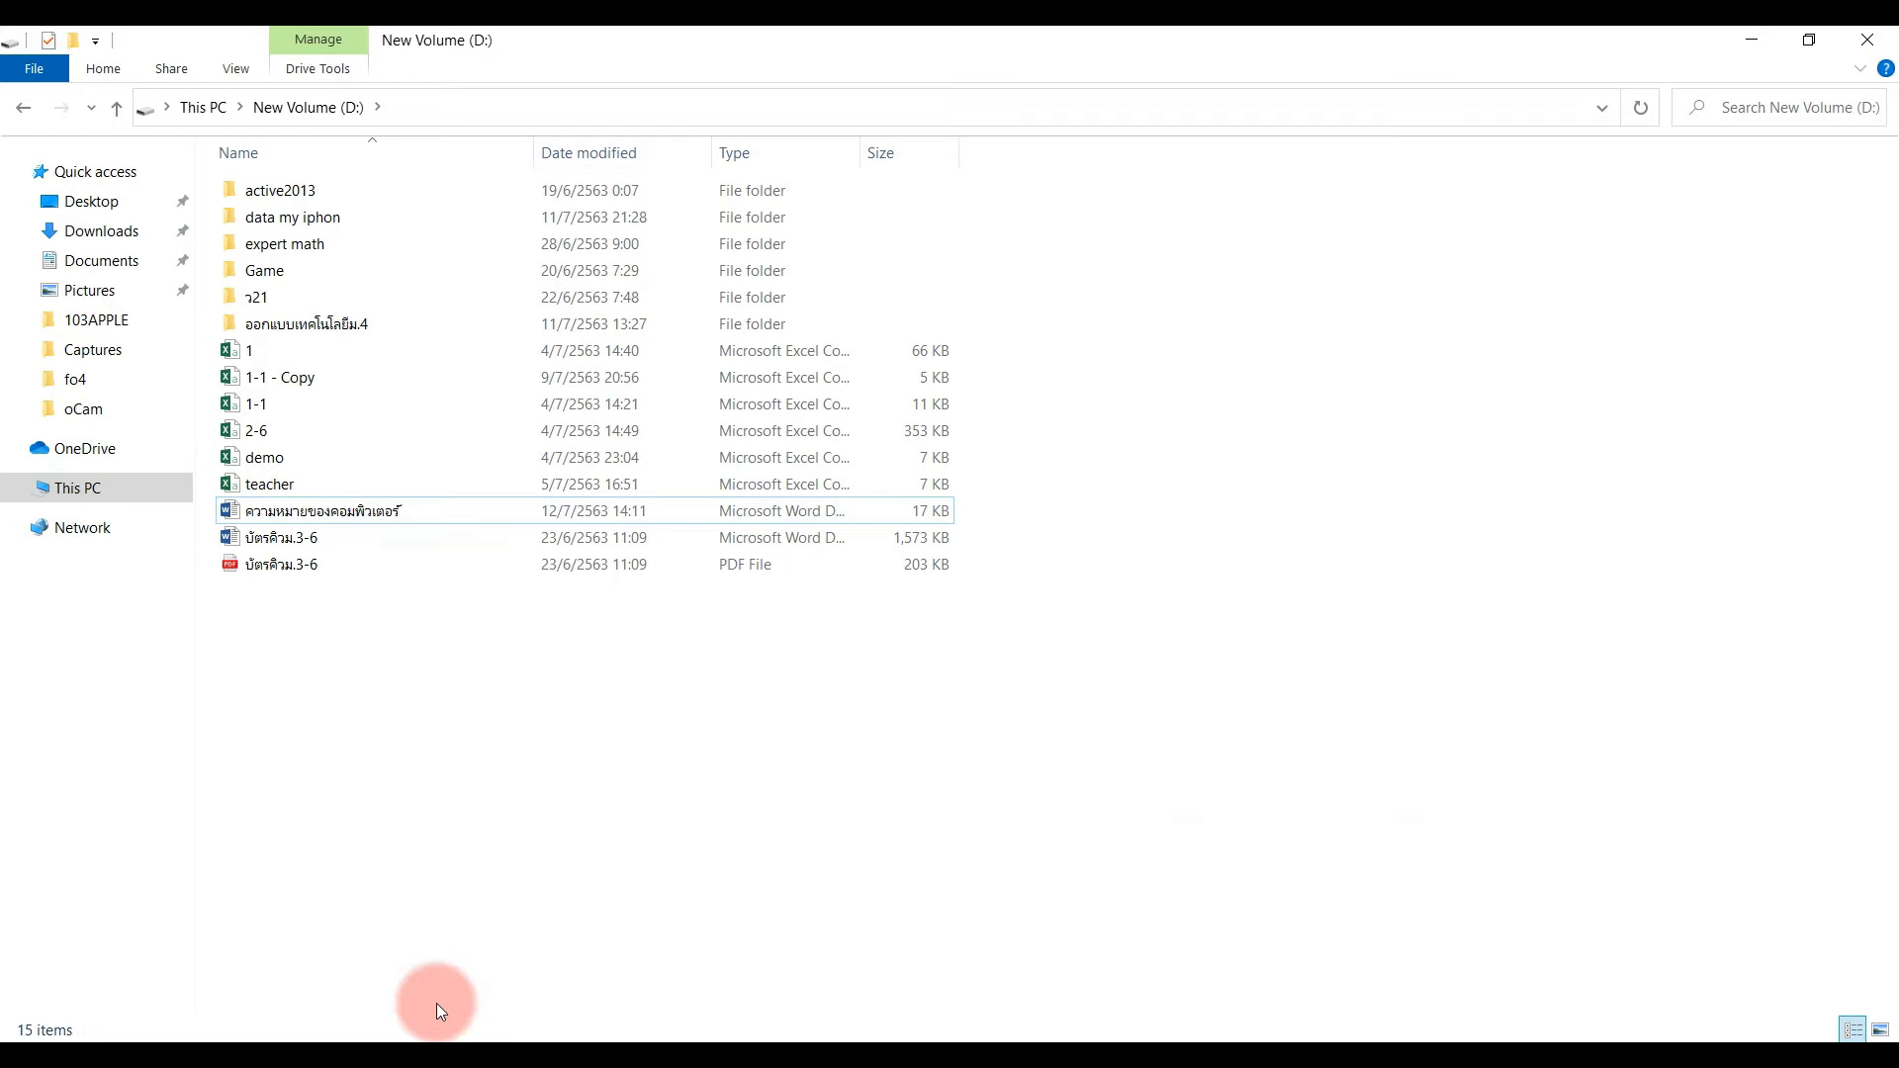
click(1752, 40)
- Launch Word 2013 from the desktop and create a blank document, Document1
double_click(158, 687)
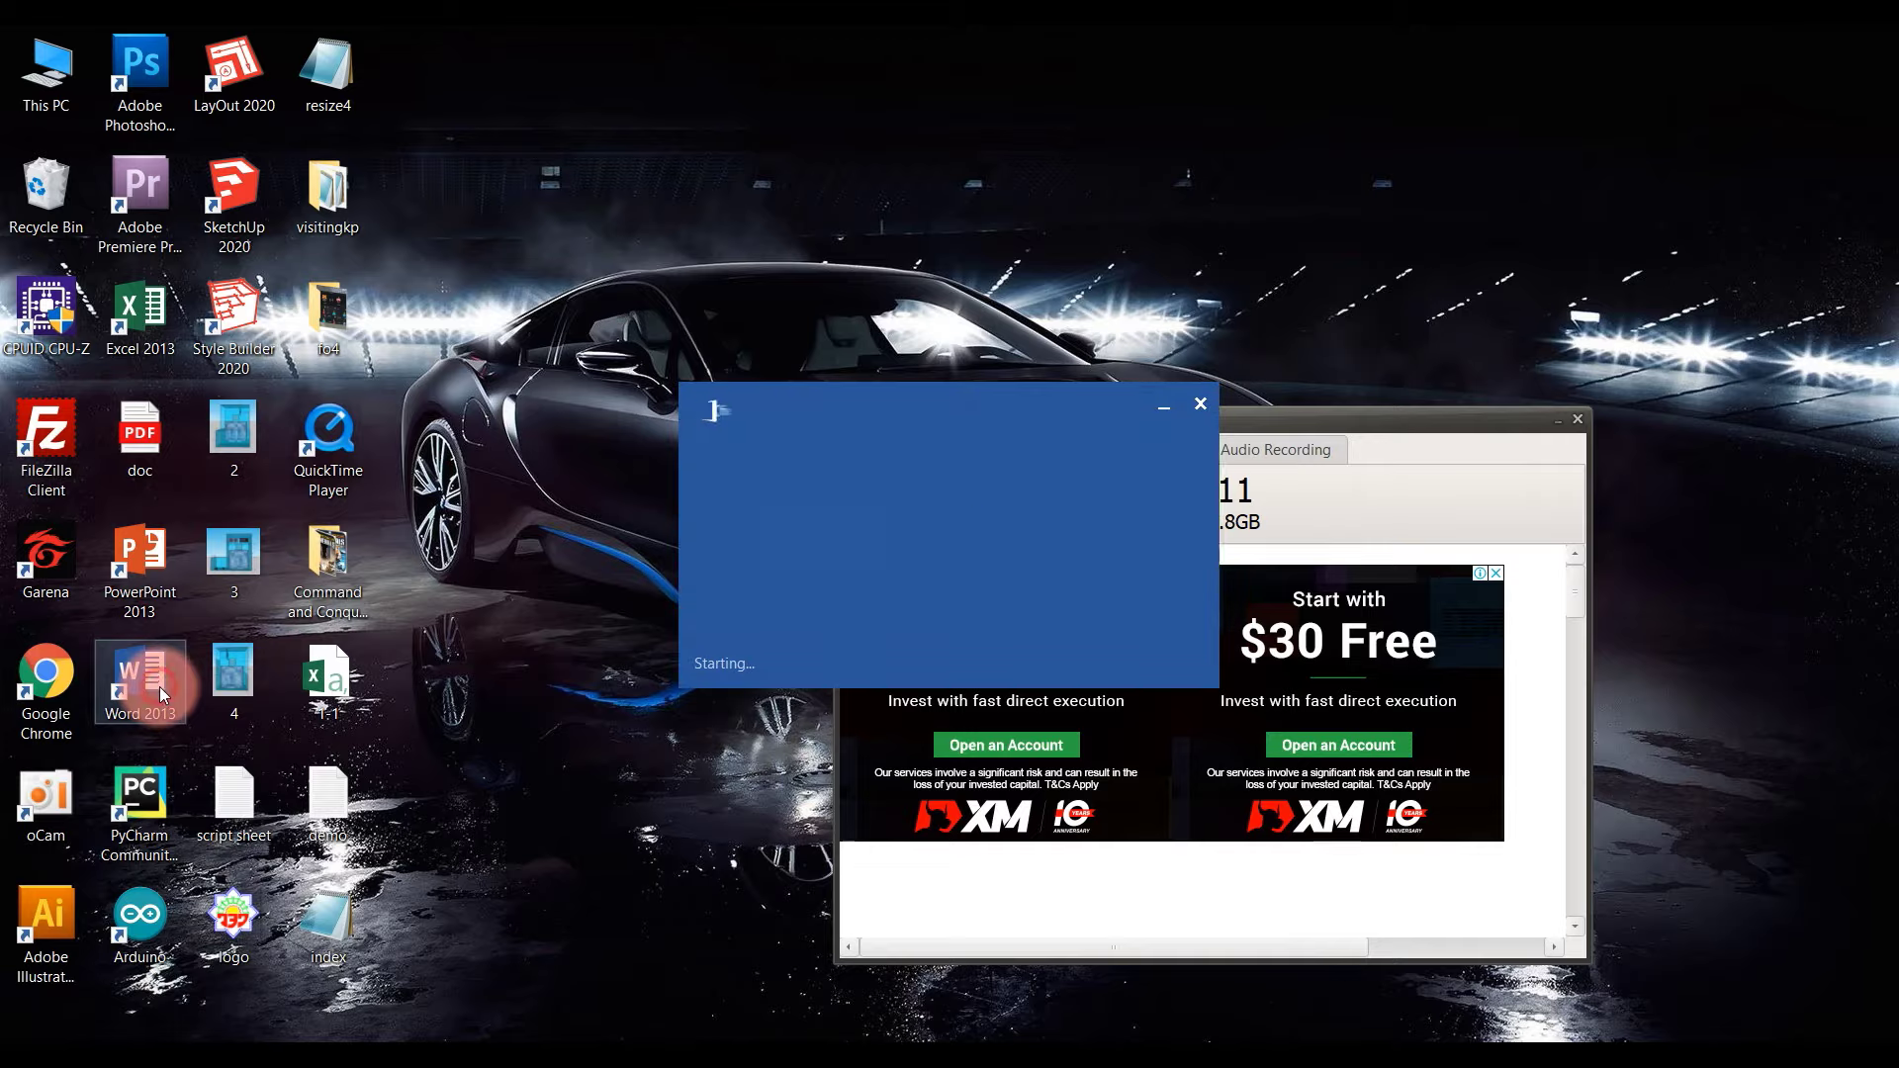
click(563, 313)
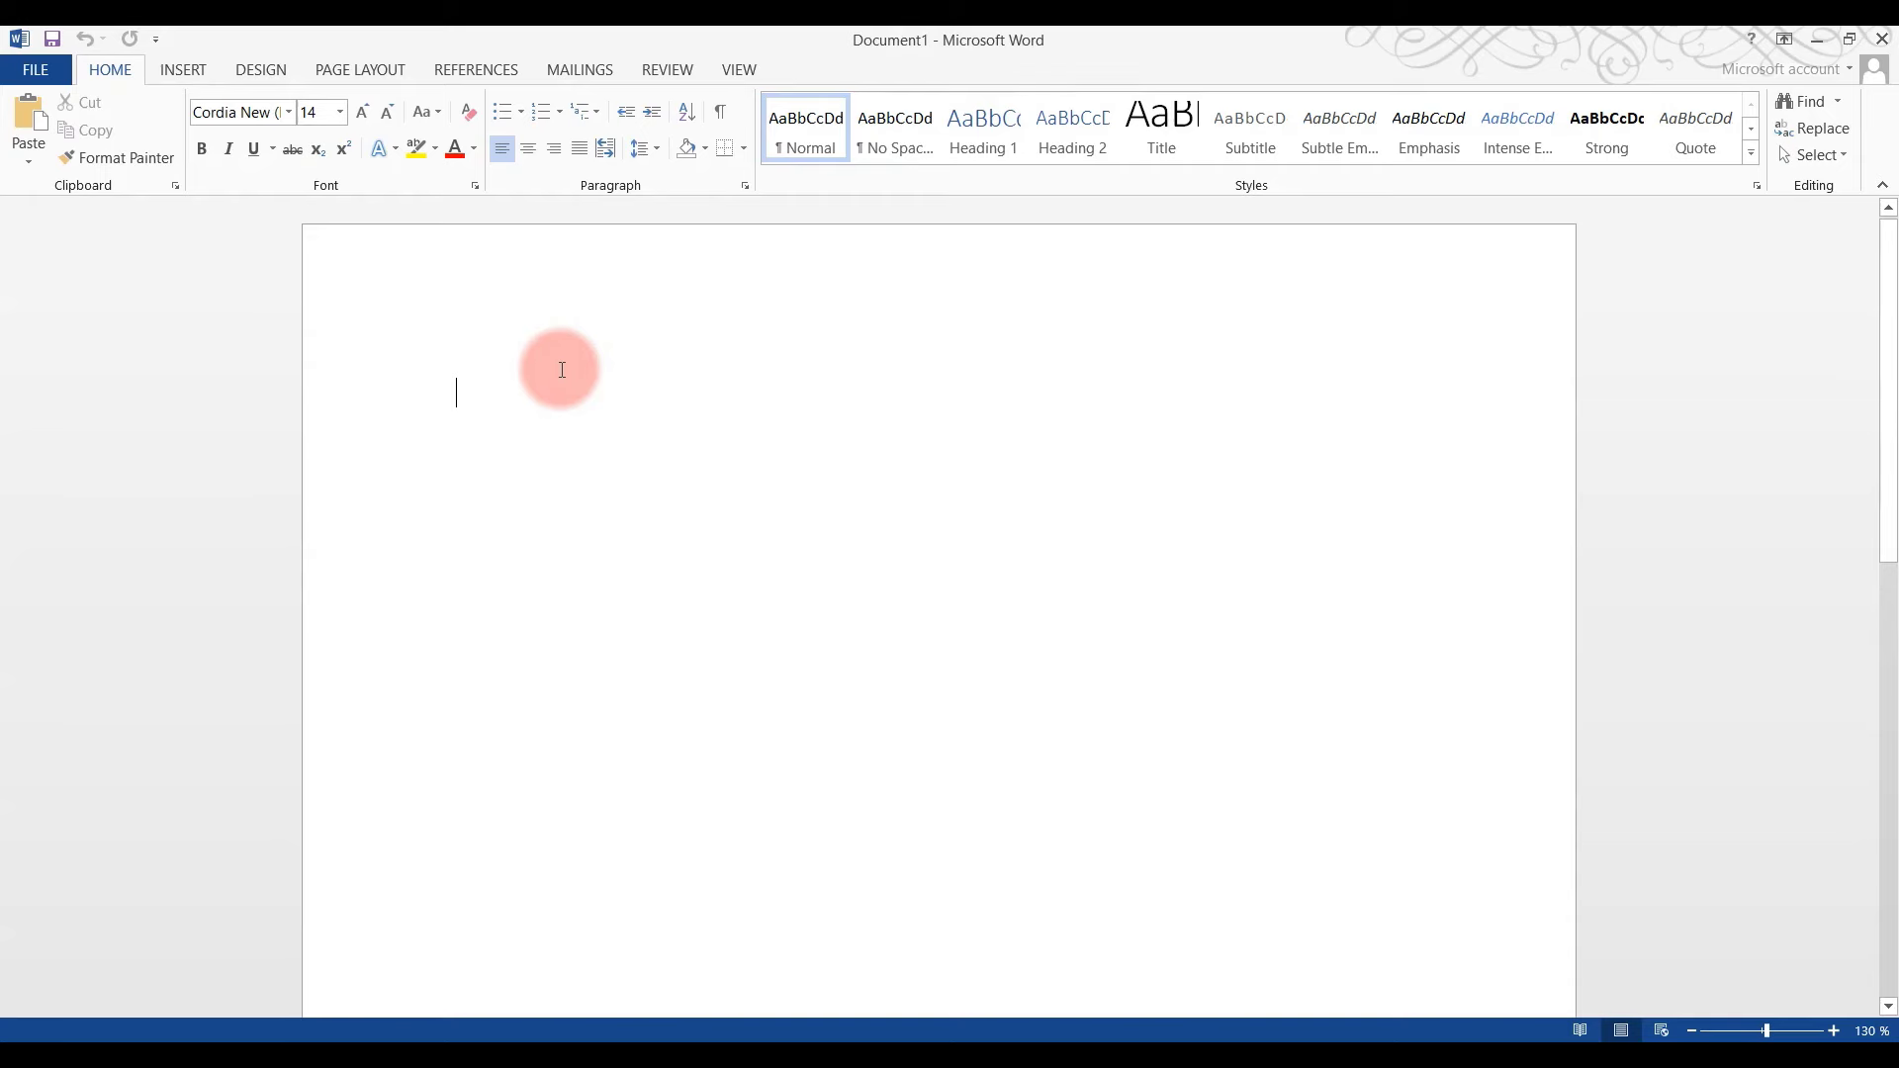